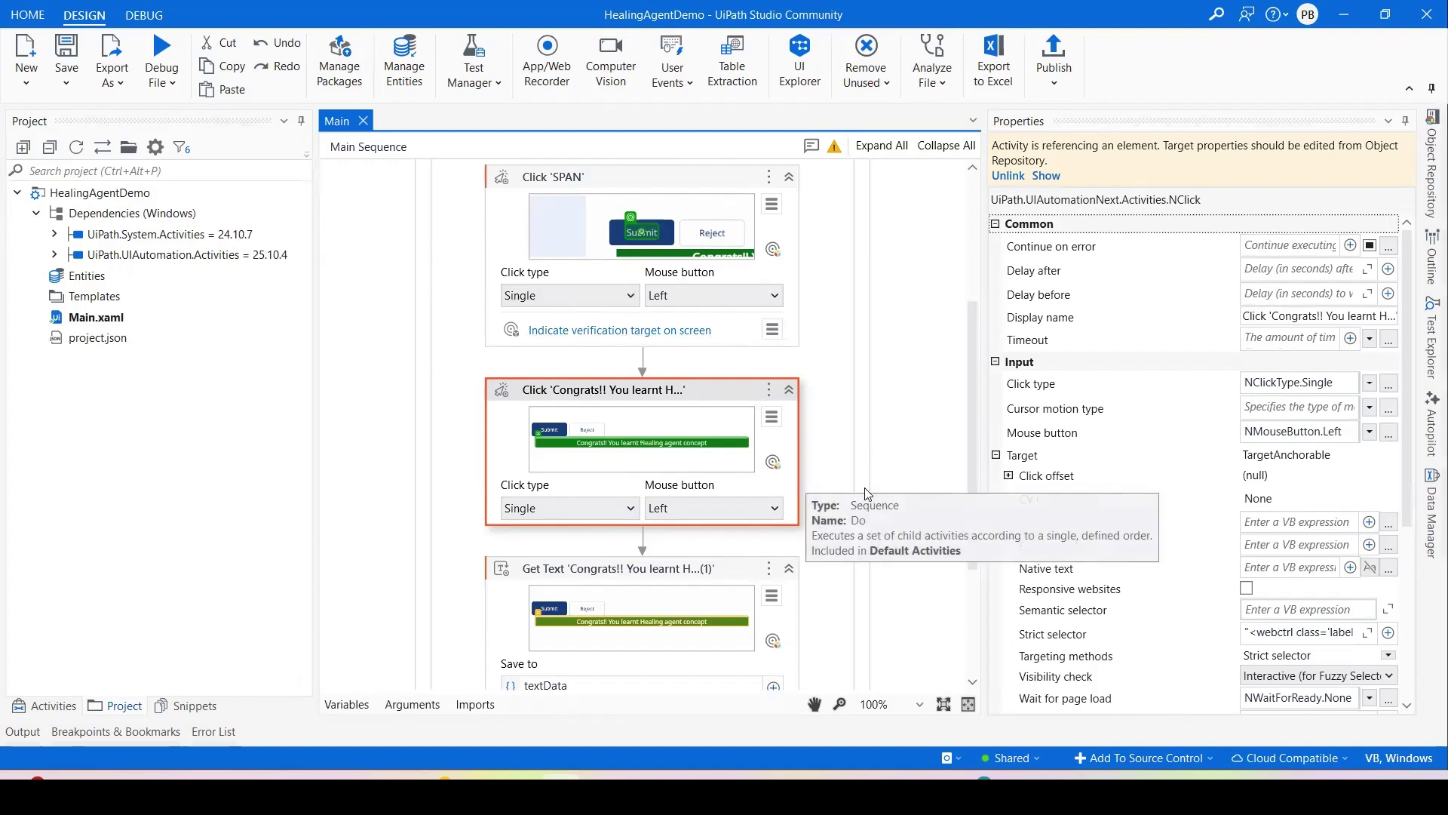
Switch to Chrome to view the PopupAlert demo app page, and return to UiPath Studio
click(981, 796)
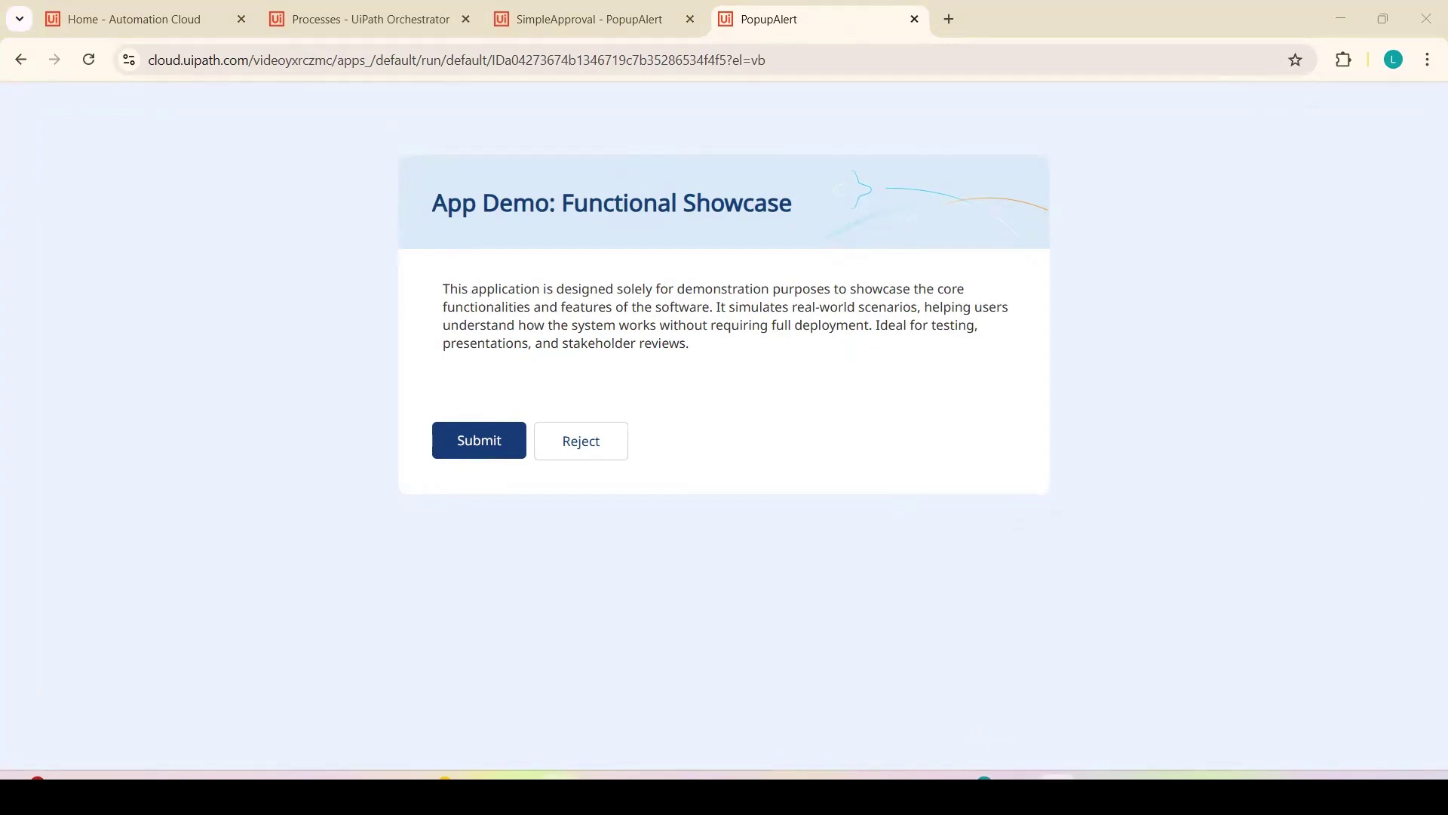
mouse_move(562, 773)
click(560, 698)
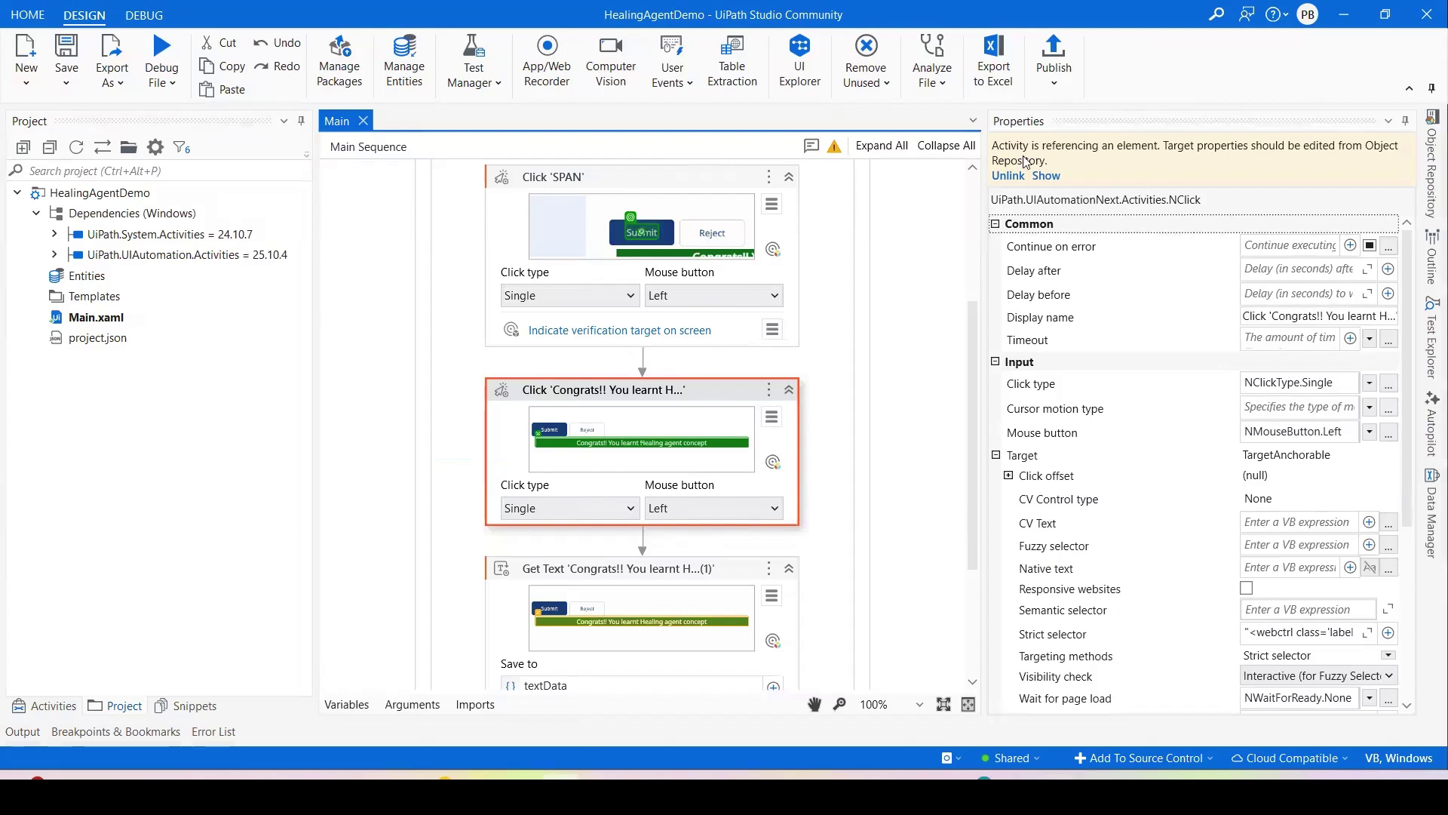
Publish the HealingAgentDemo project as version 1.0.10
double_click(1186, 22)
click(1315, 72)
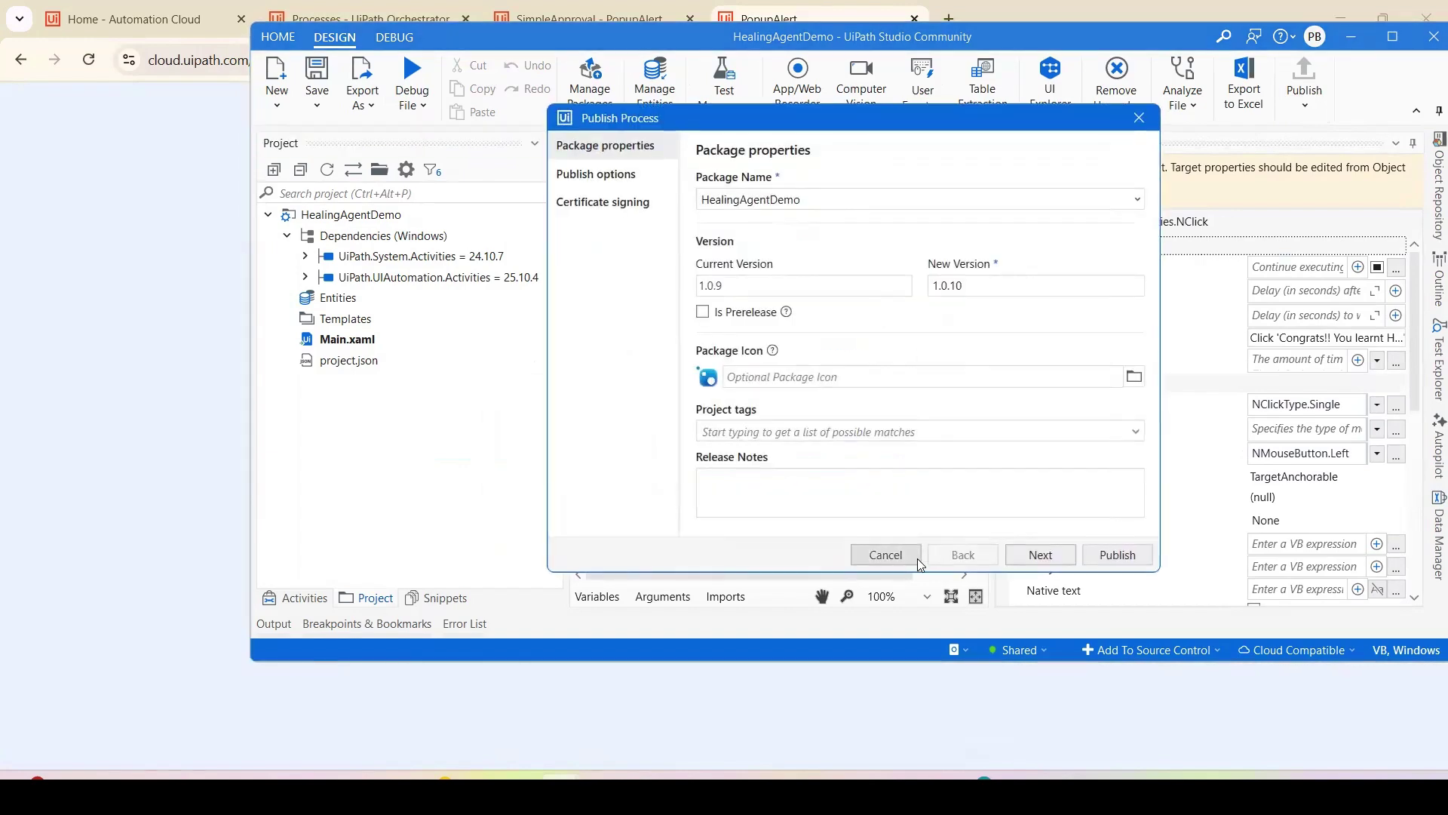
click(1117, 555)
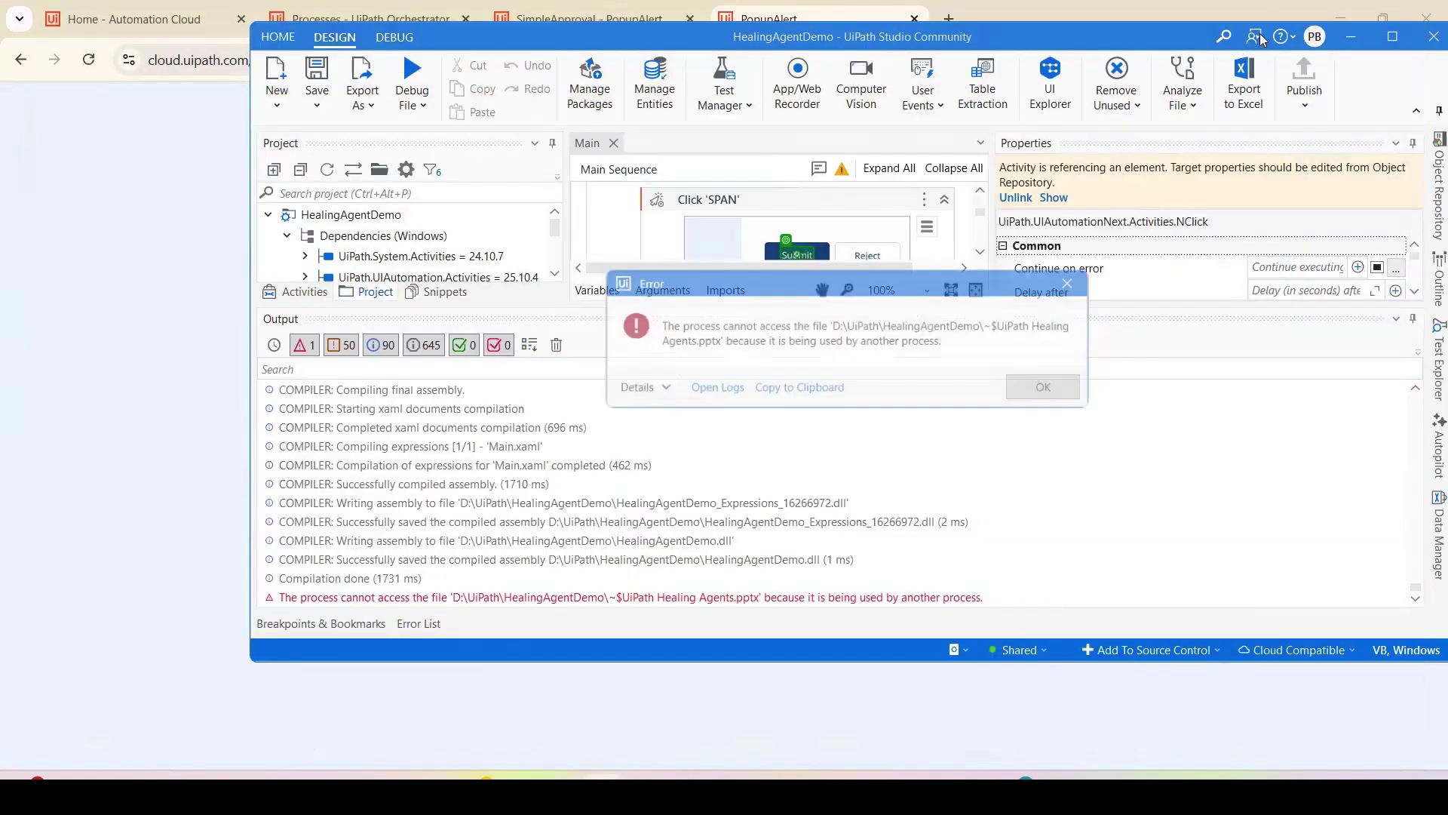
click(1026, 388)
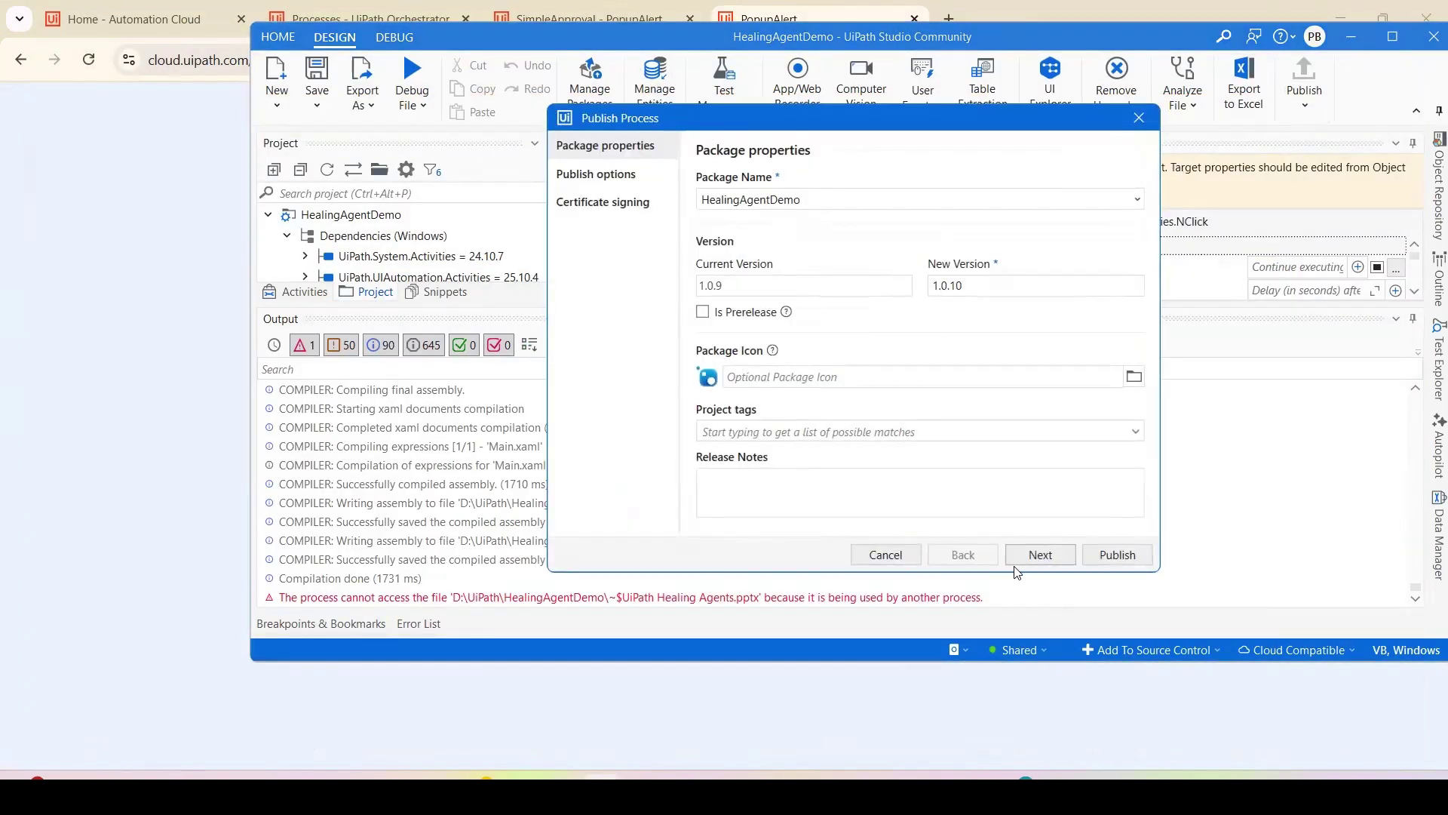
click(1127, 555)
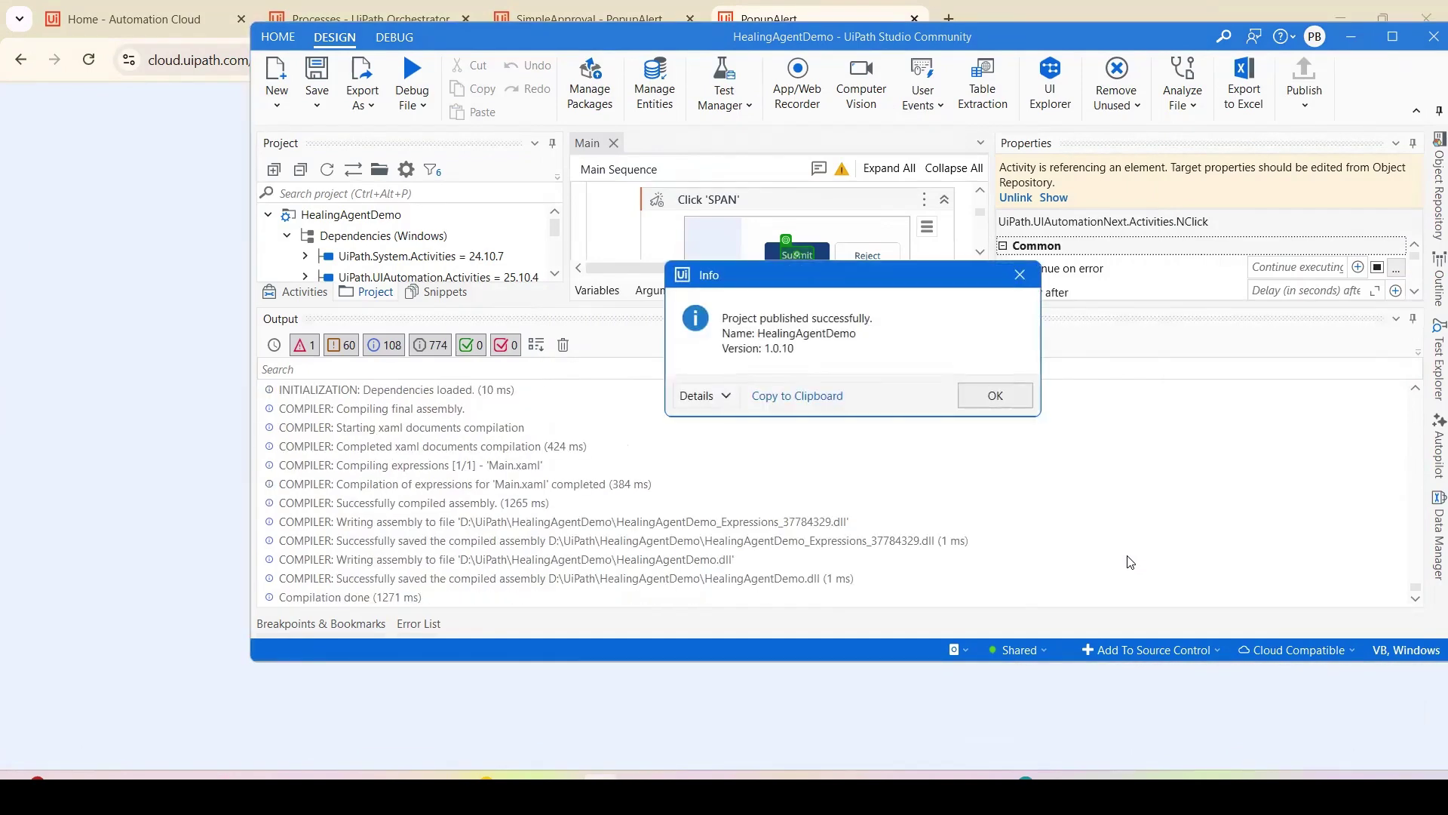
click(994, 396)
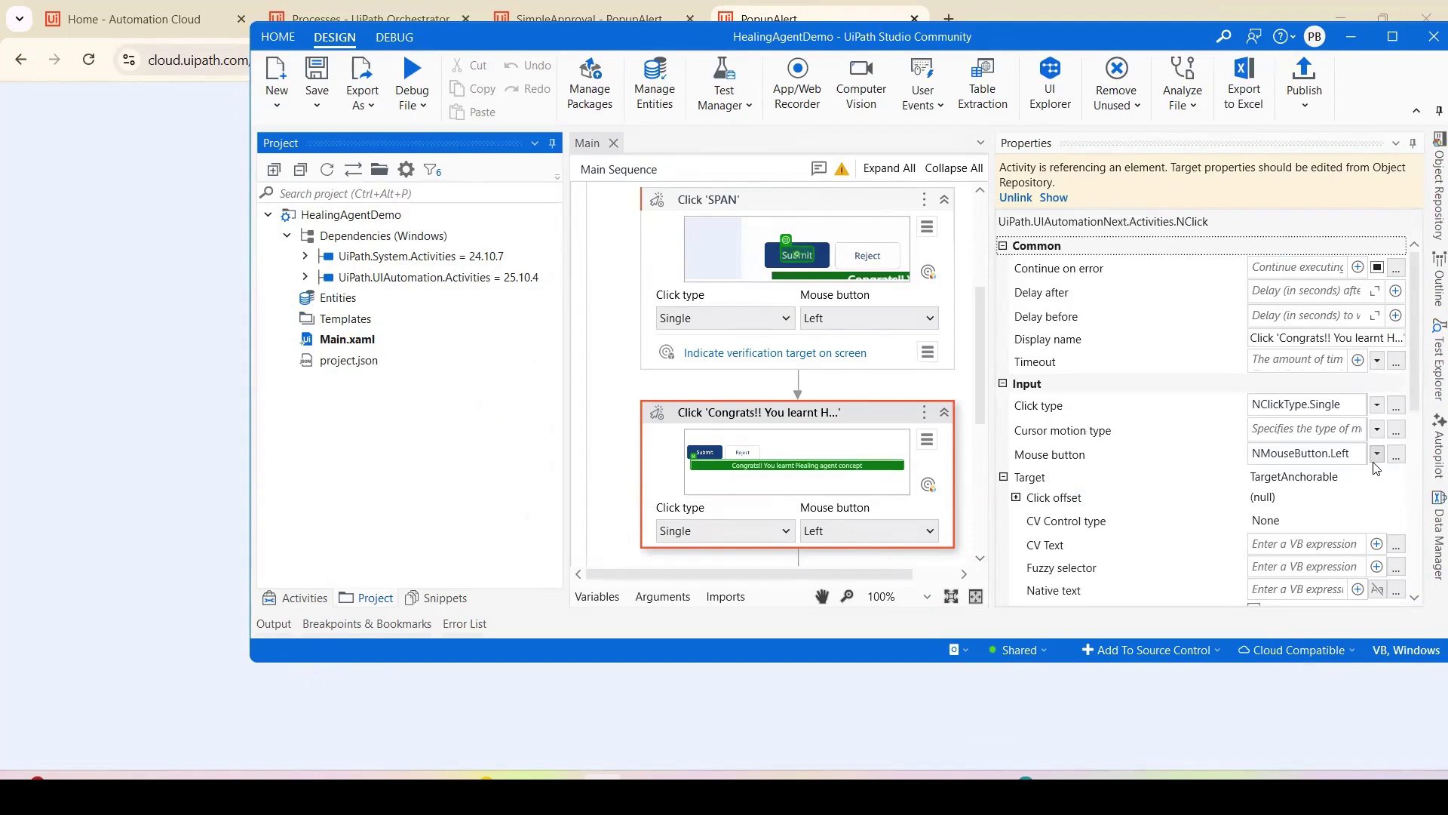
Inspect the strict selector in the target configuration of the 'Congrats!! You learnt H...' Click activity, and cancel without changes
click(928, 440)
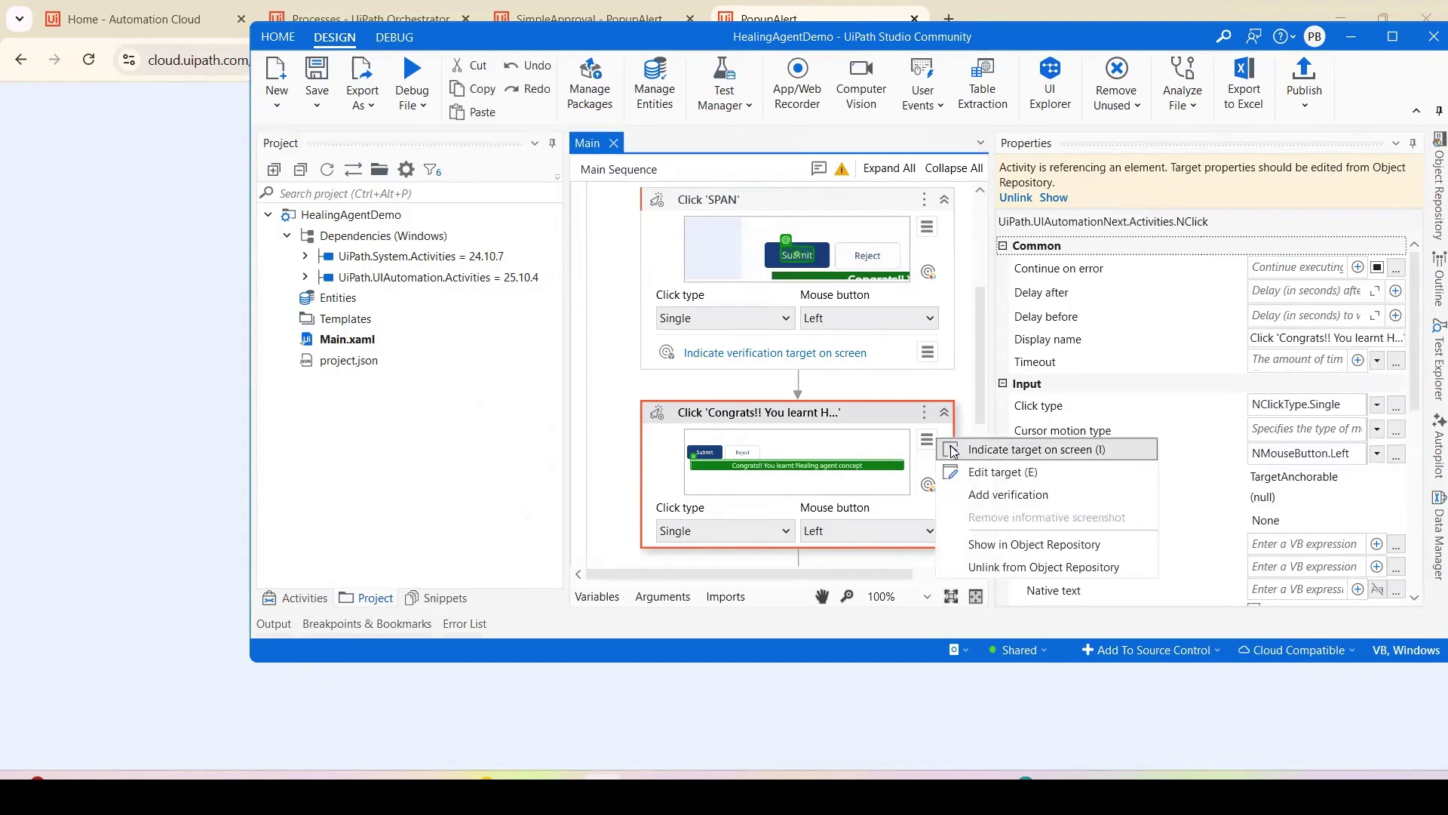
click(982, 471)
click(952, 420)
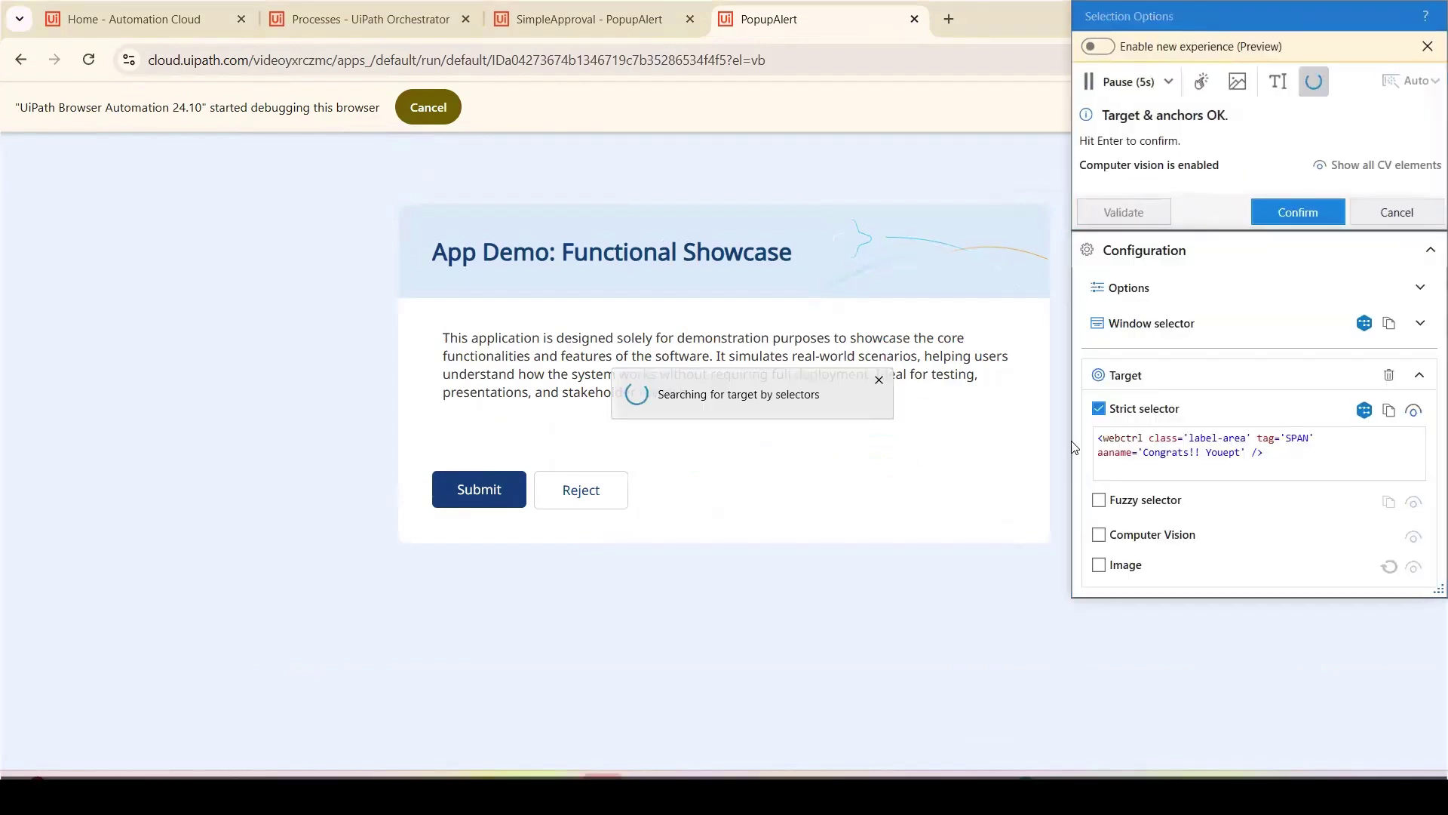
double_click(1212, 468)
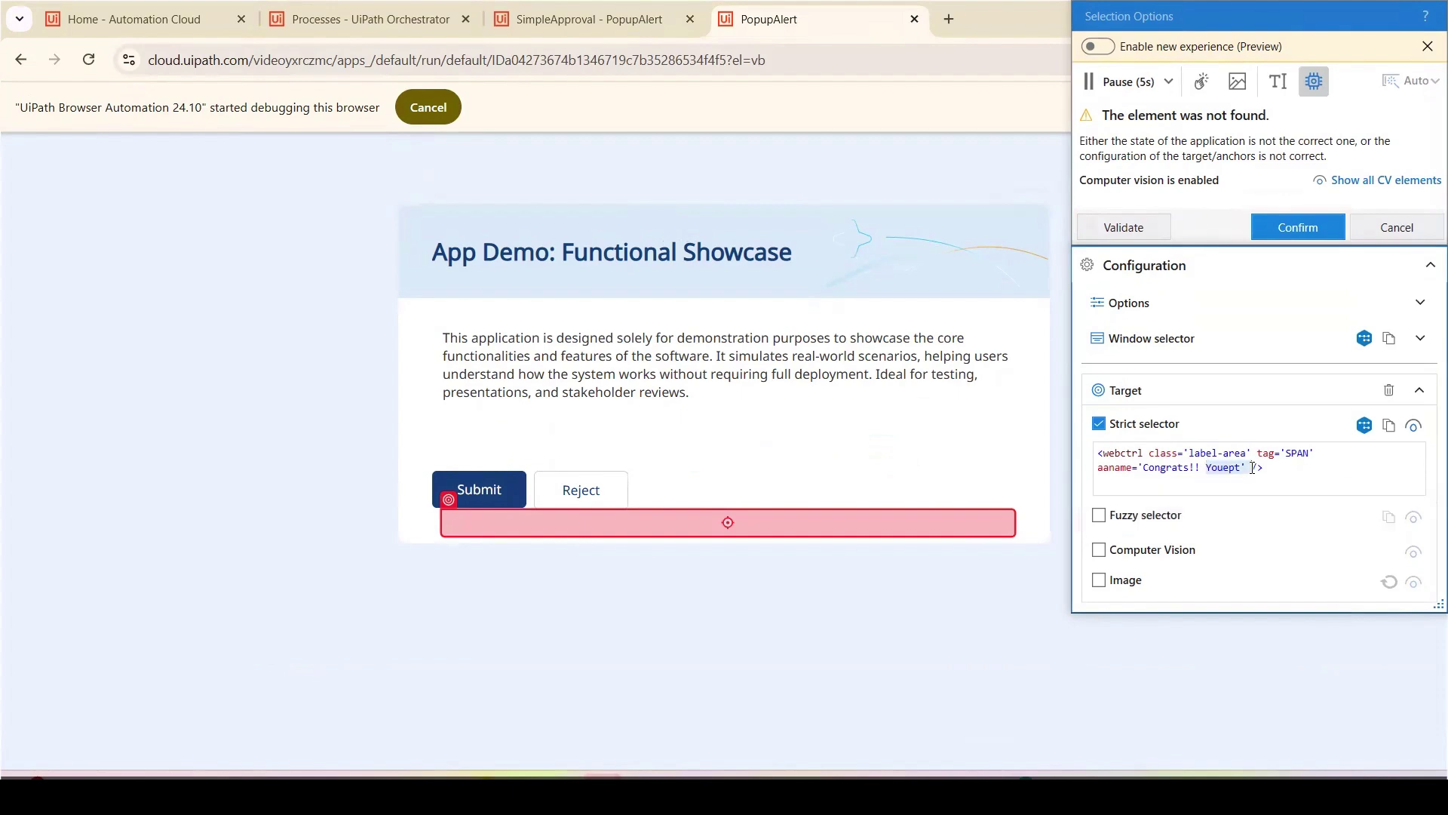
click(1396, 227)
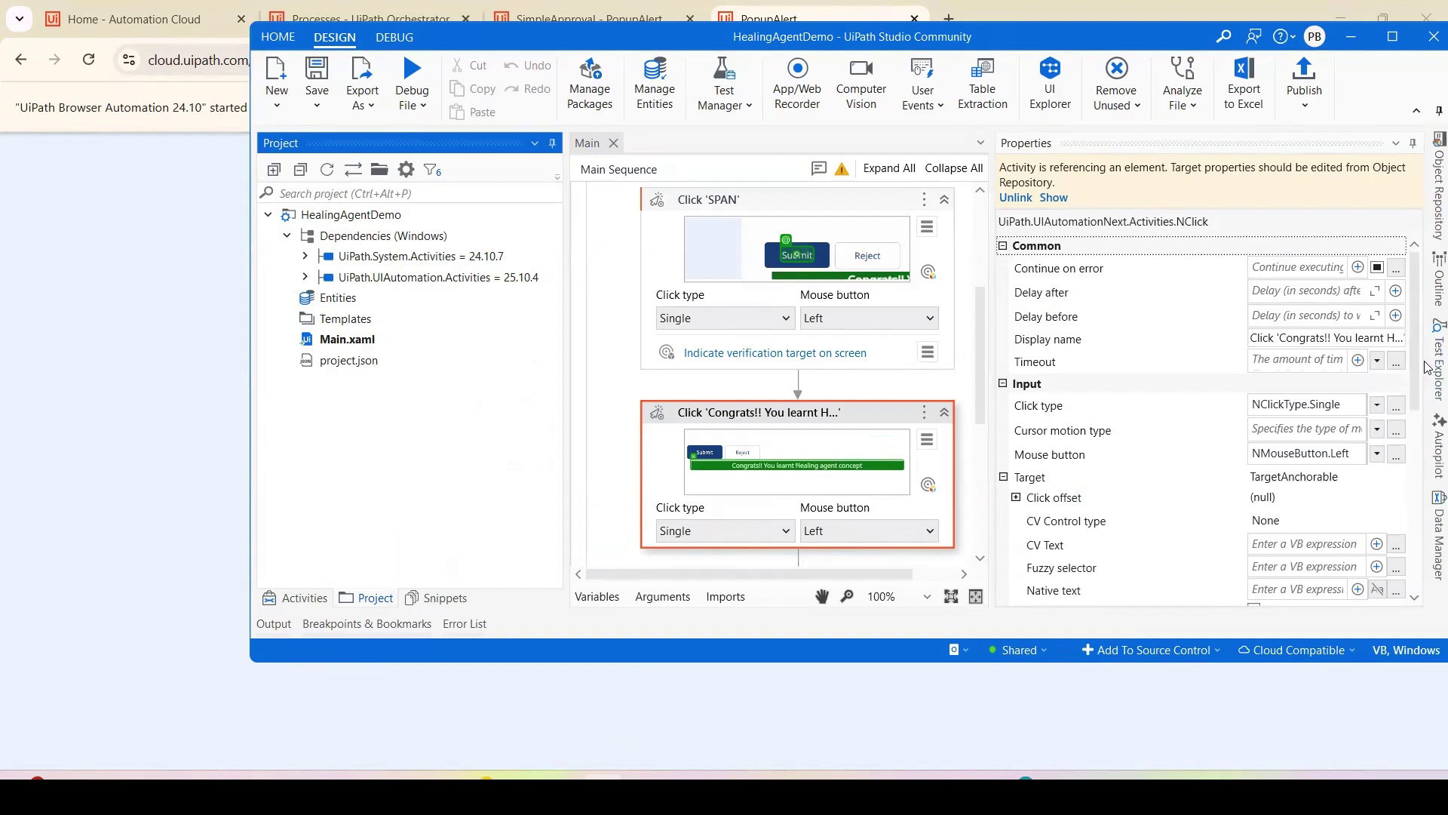
Check the Click activity's strict selector and its validation status in the Selector Editor, and cancel without changes
scroll(1422, 408, down, 2)
scroll(1396, 445, down, 6)
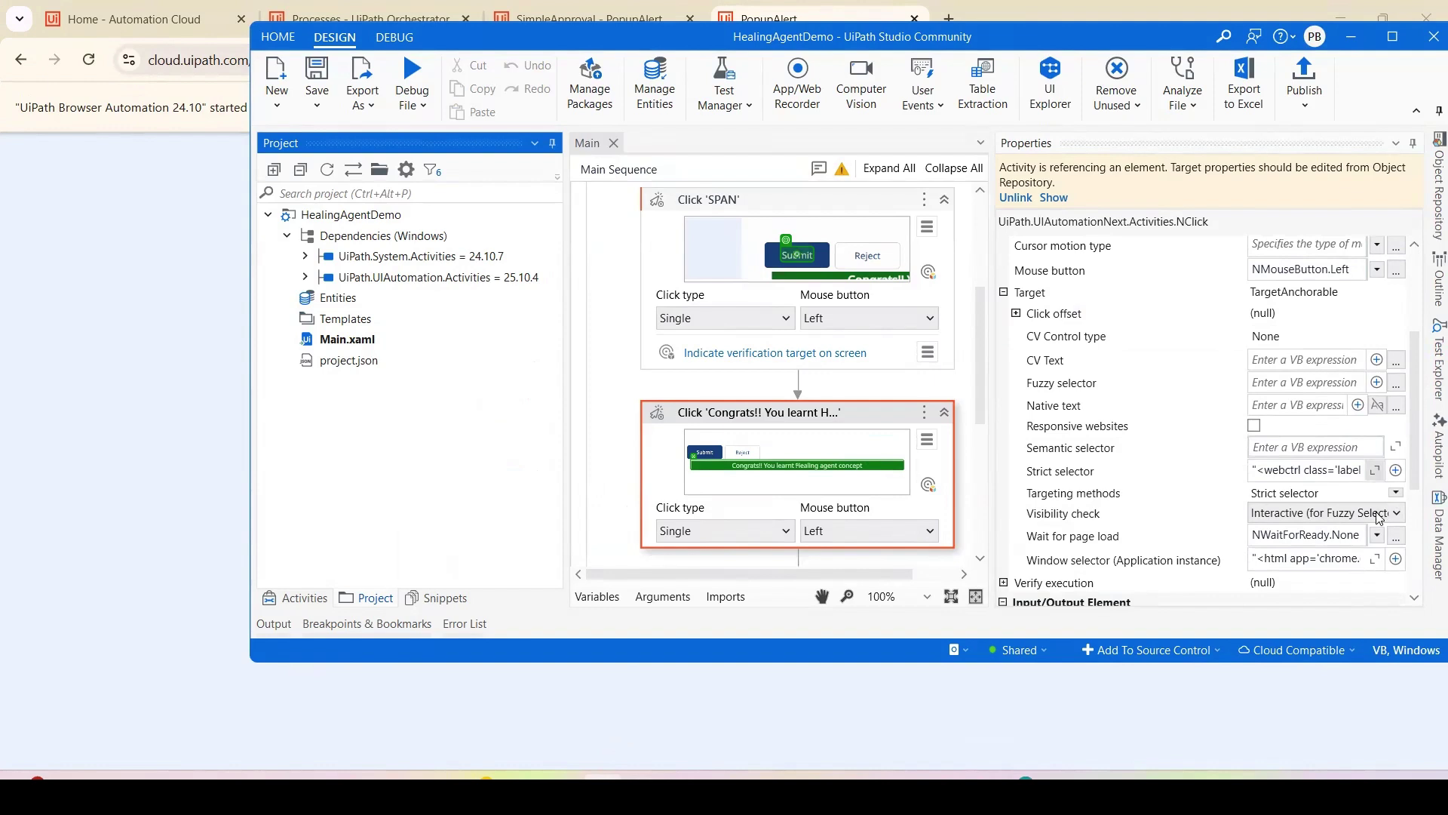
click(1375, 470)
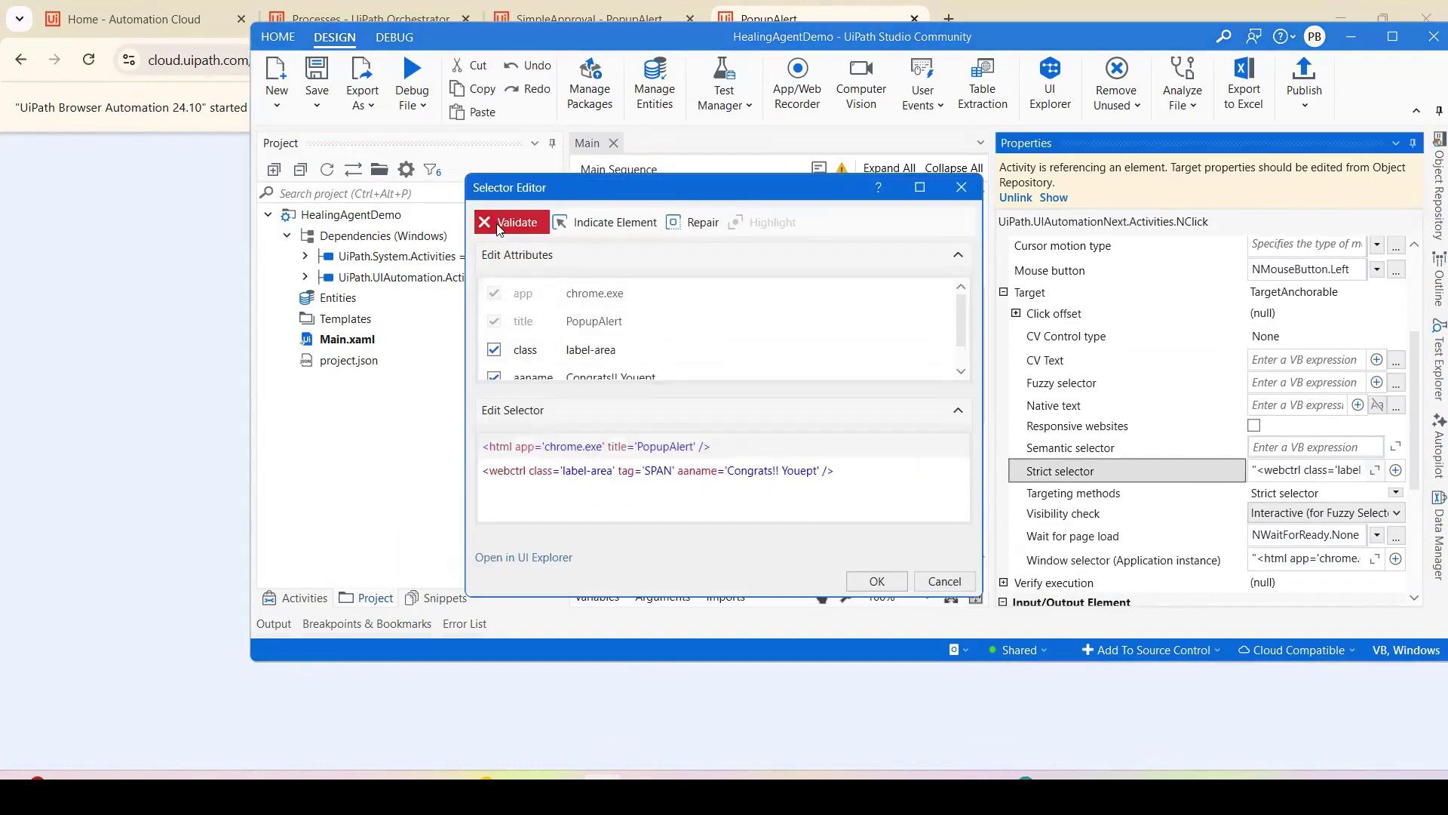
click(944, 582)
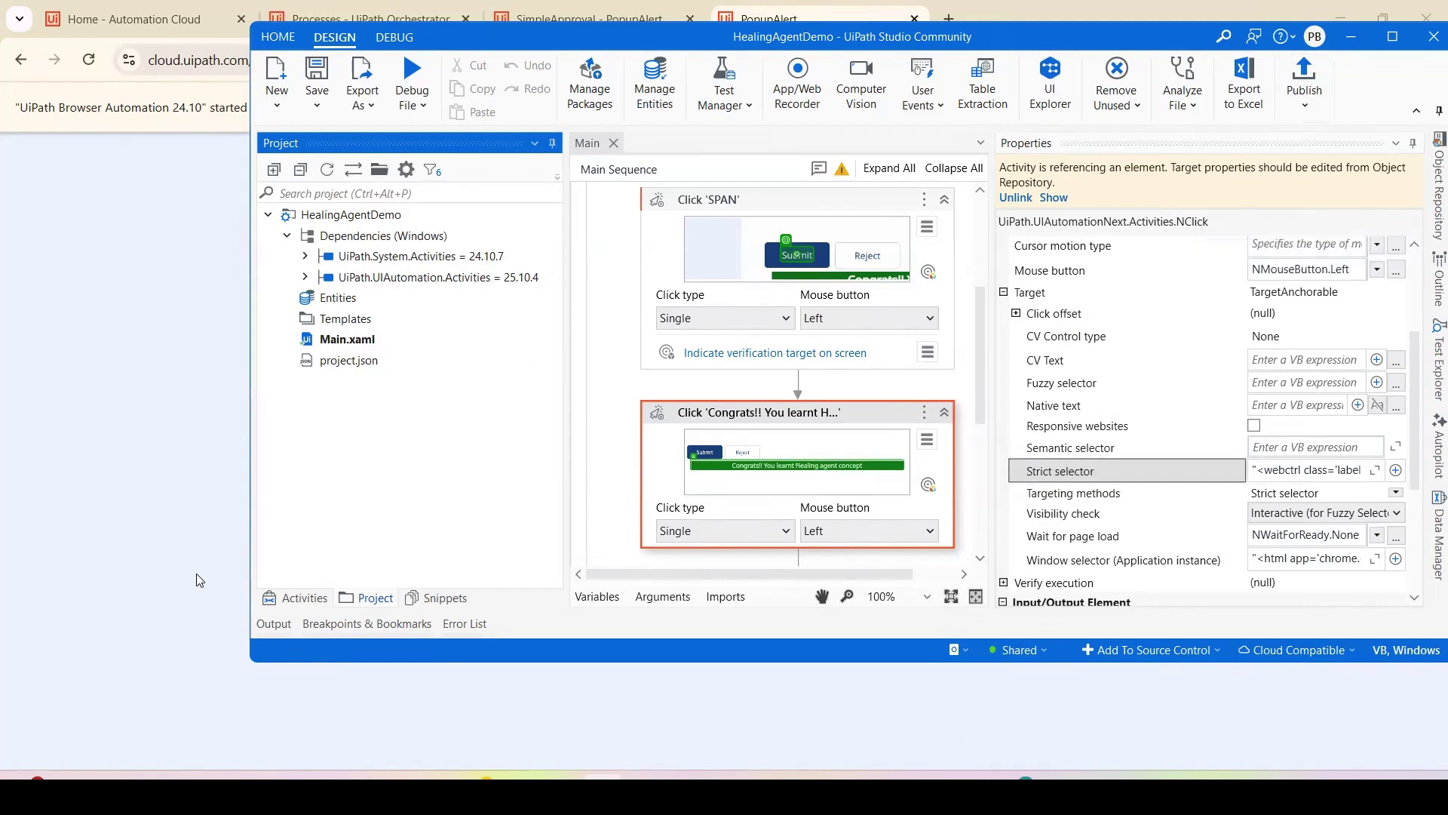
Switch to Orchestrator in Chrome, refresh the Shared folder's processes and upgrade HealingAgentDemo to its latest version
click(81, 458)
click(306, 9)
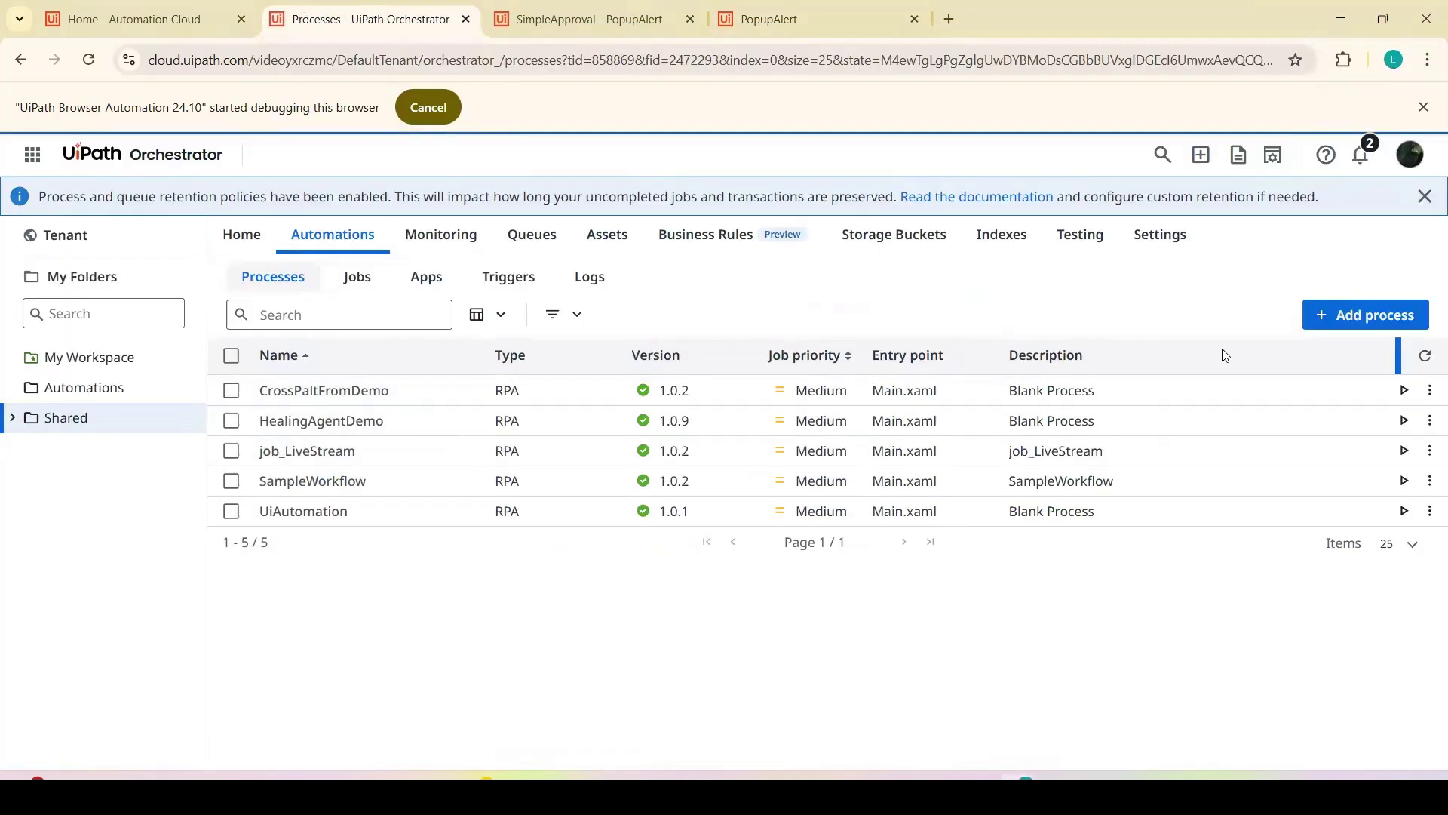
click(1425, 356)
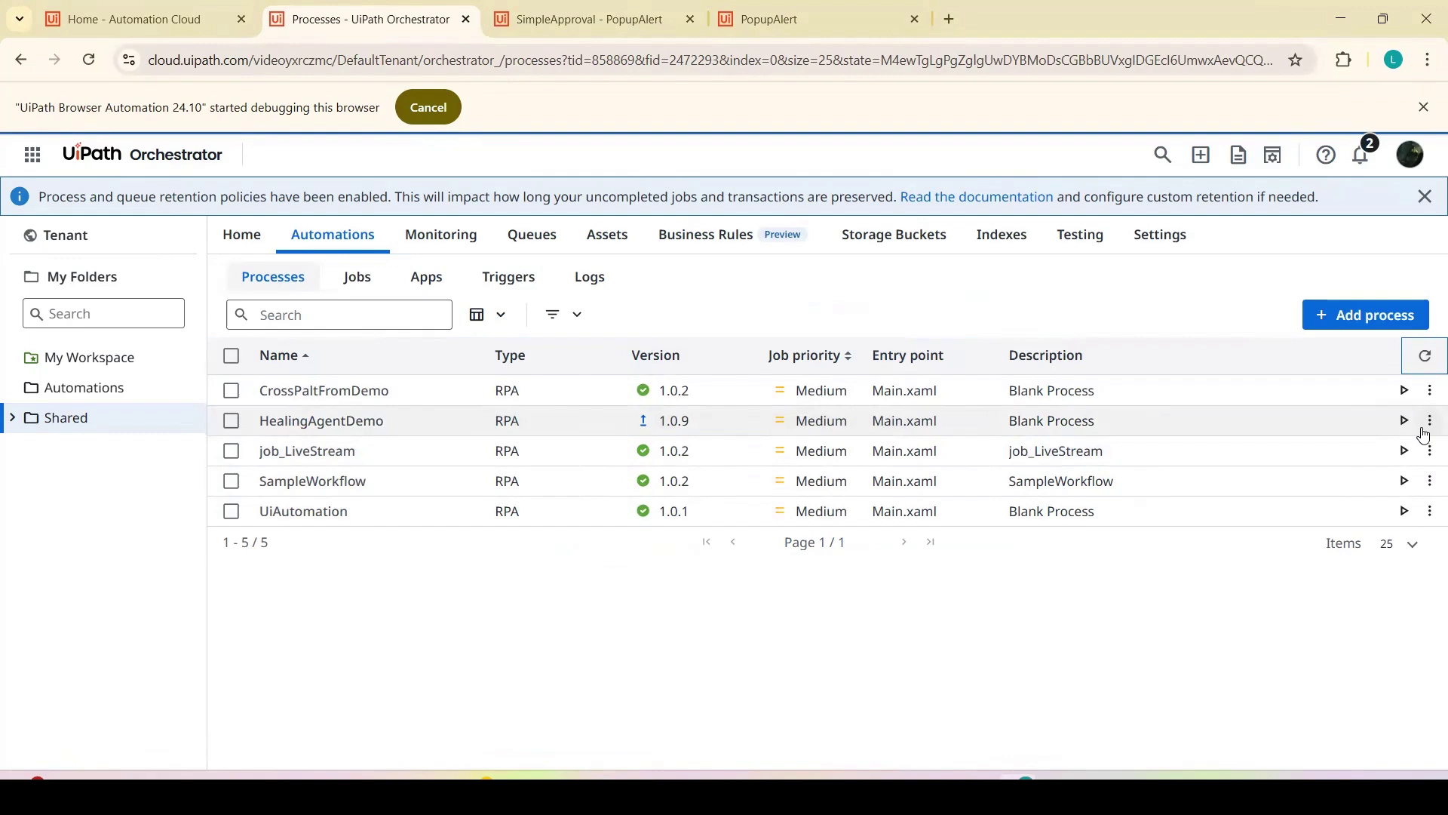
click(1430, 420)
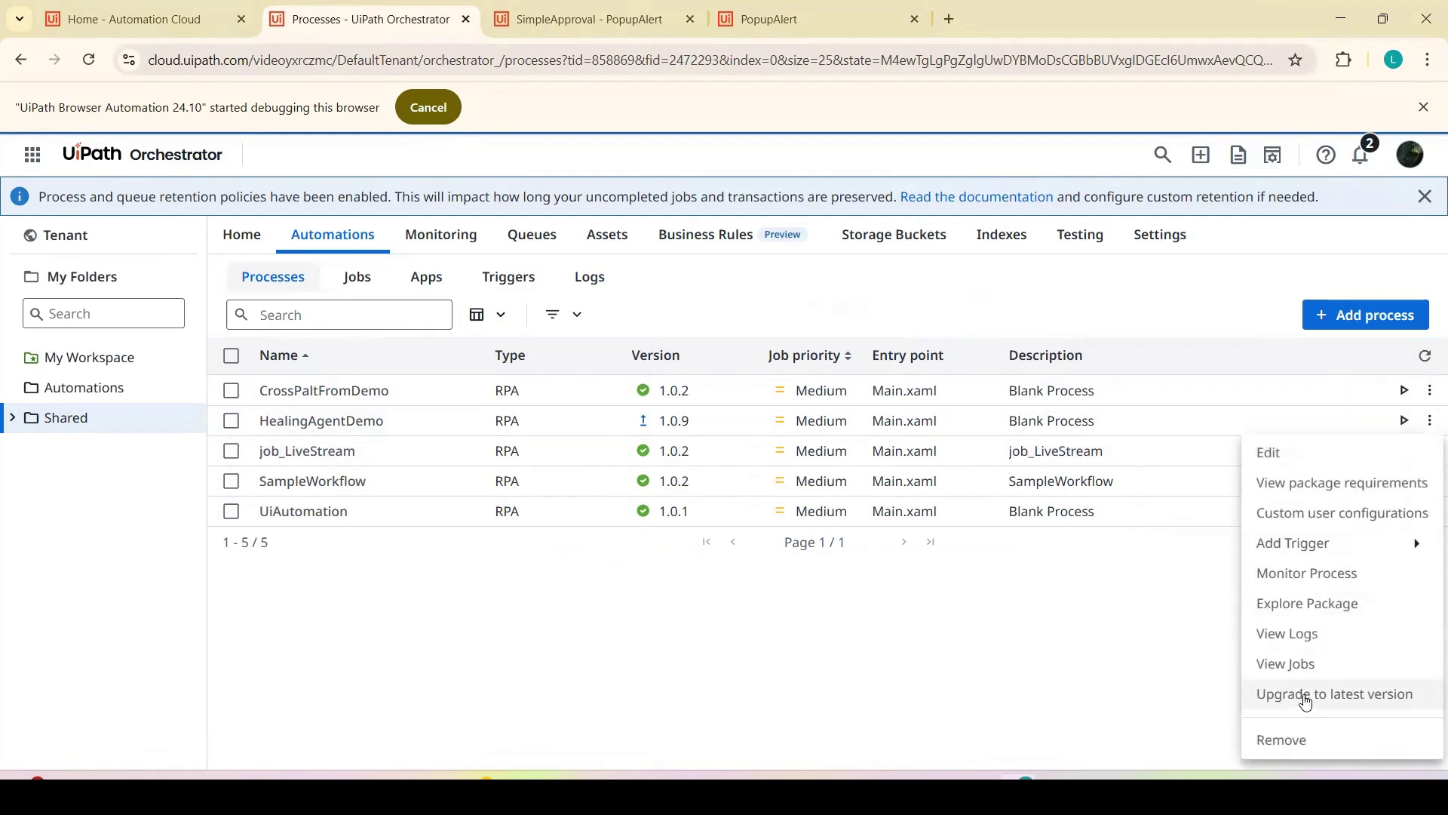
click(1334, 693)
click(894, 668)
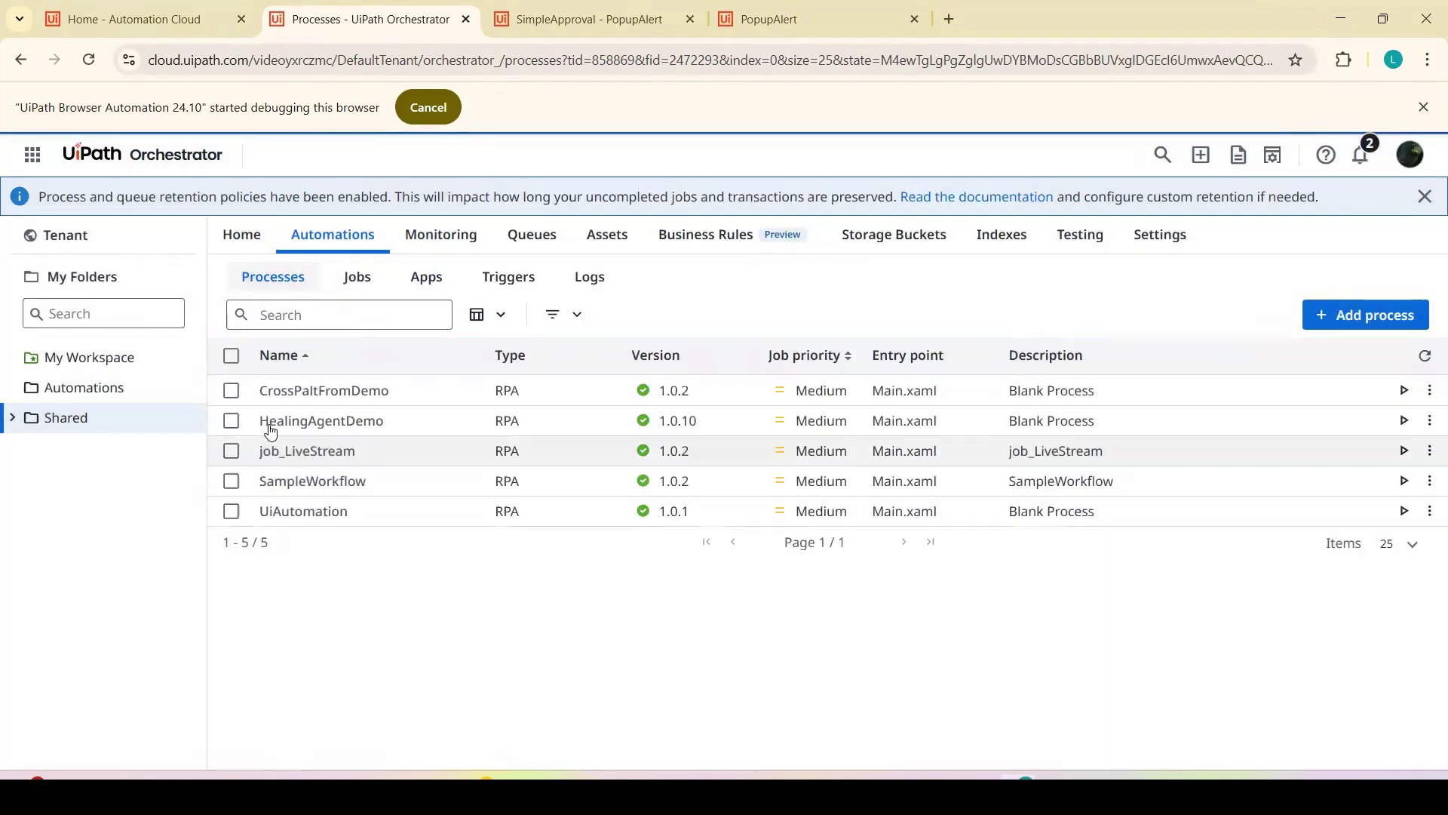
Review the Healing Agent options in the additional settings of the HealingAgentDemo process, and cancel without changes
click(1430, 420)
click(1358, 450)
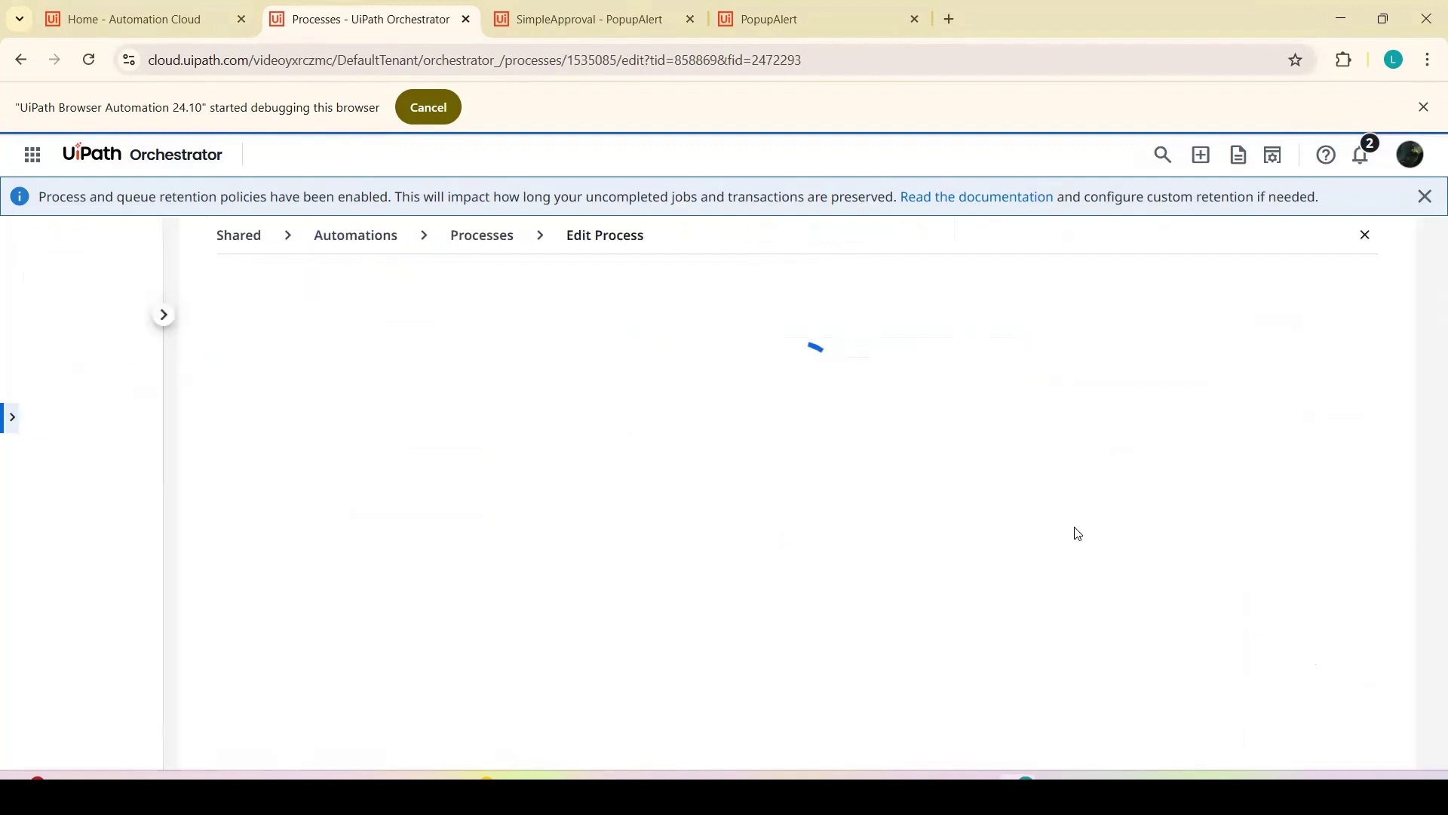
click(1125, 737)
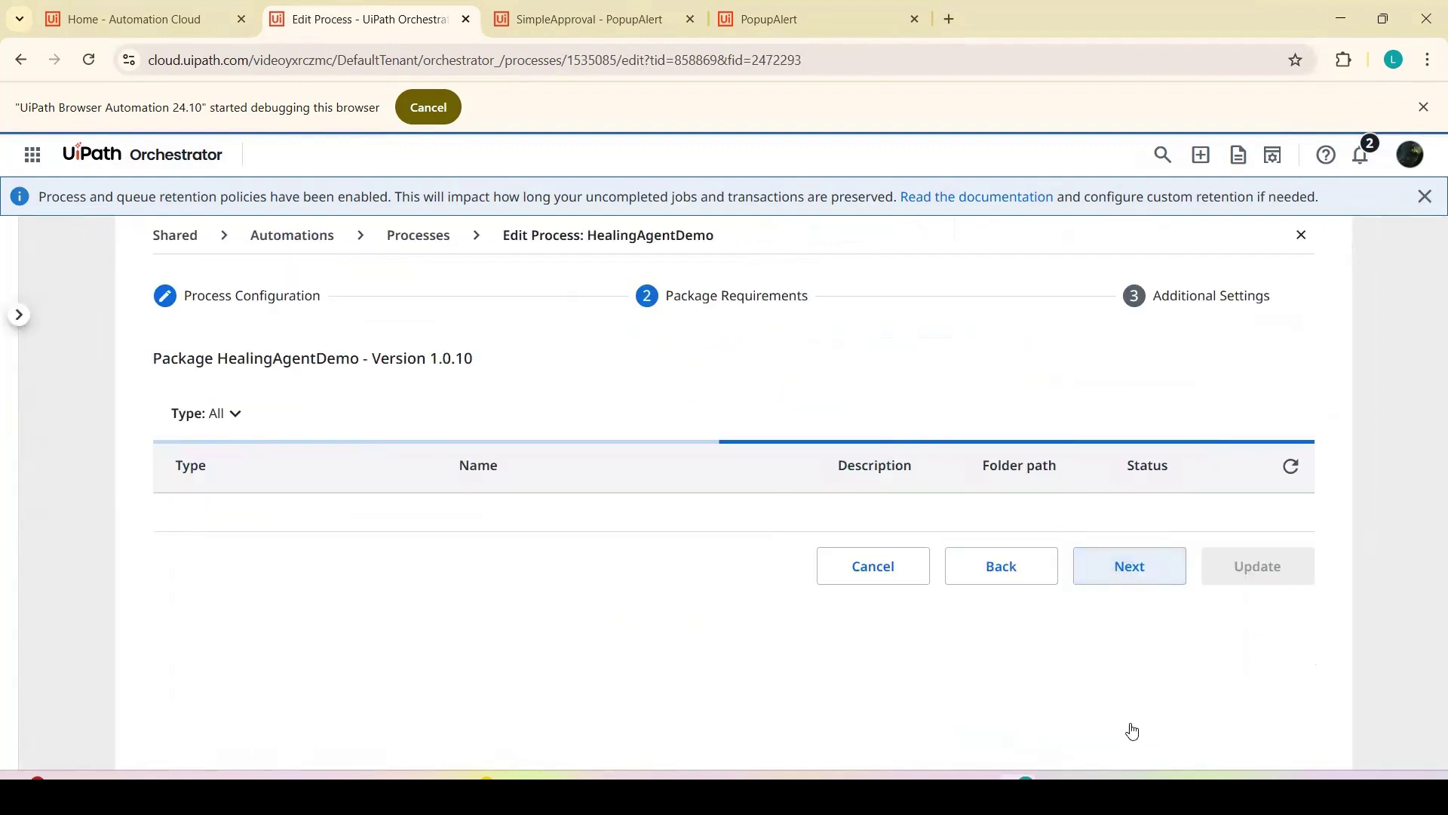
click(1116, 742)
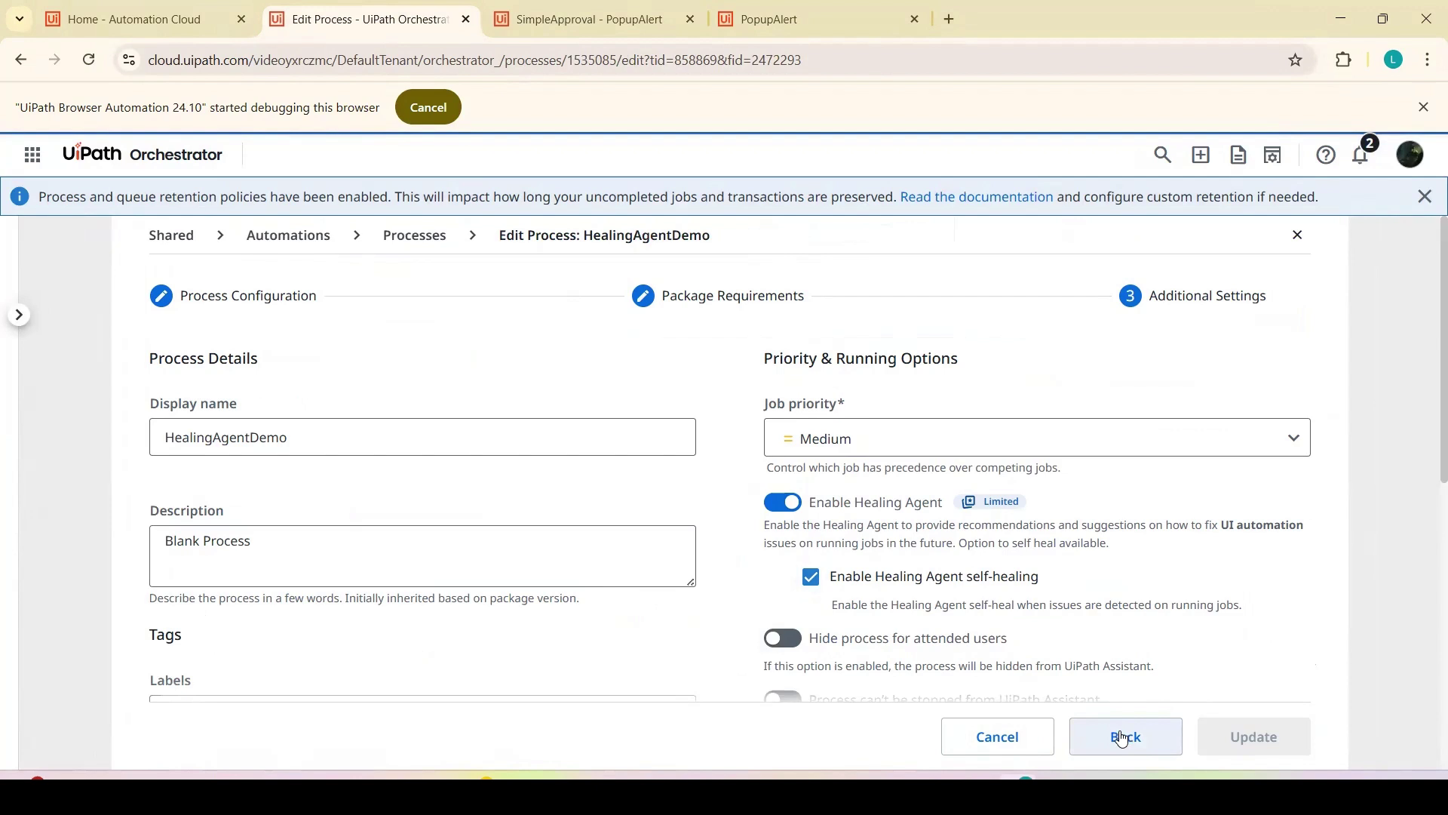
click(1040, 740)
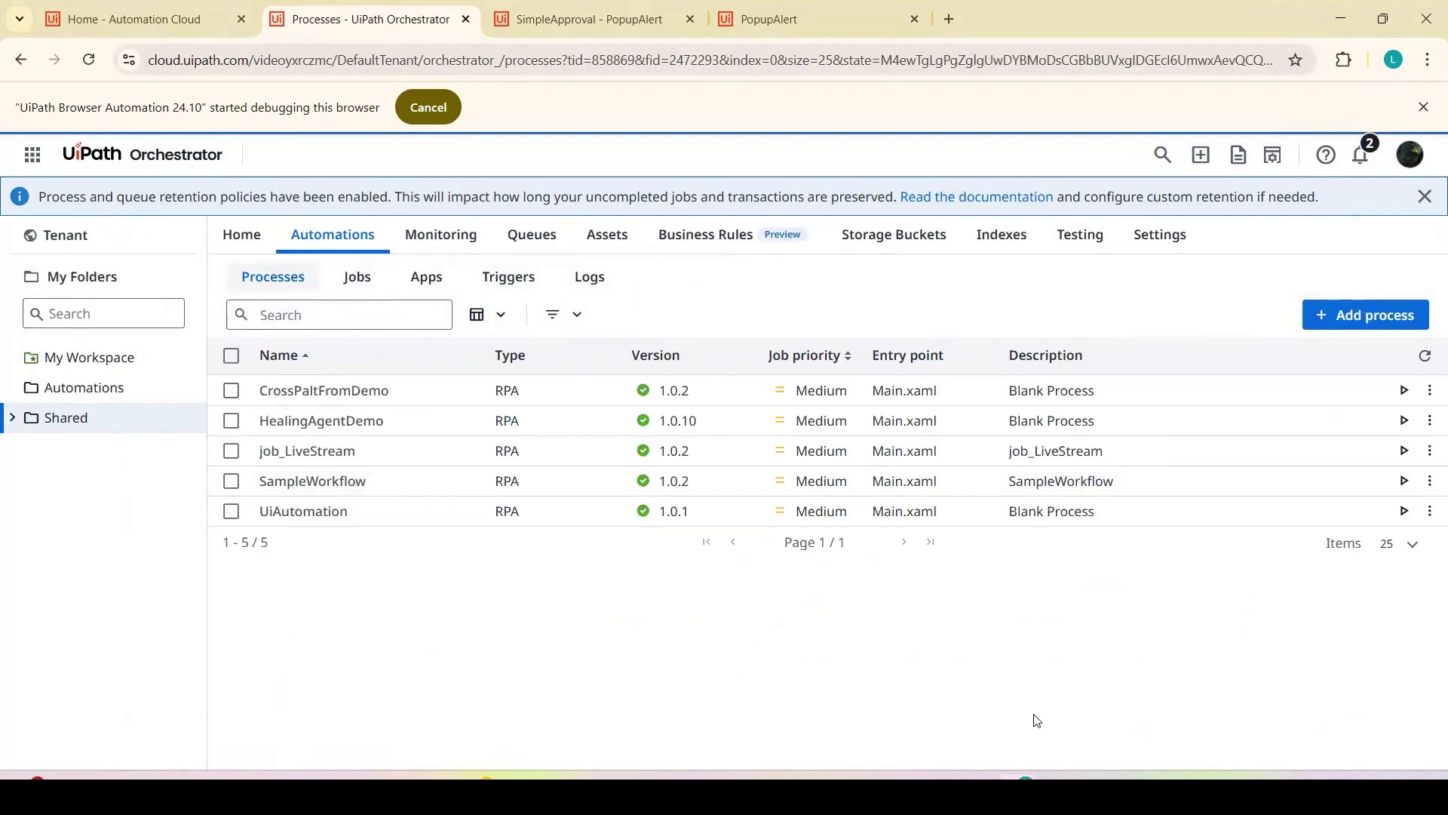
Switch to UiPath Studio and examine the Healing Agent mode options of the Chrome PopupAlert(1) activity
click(603, 789)
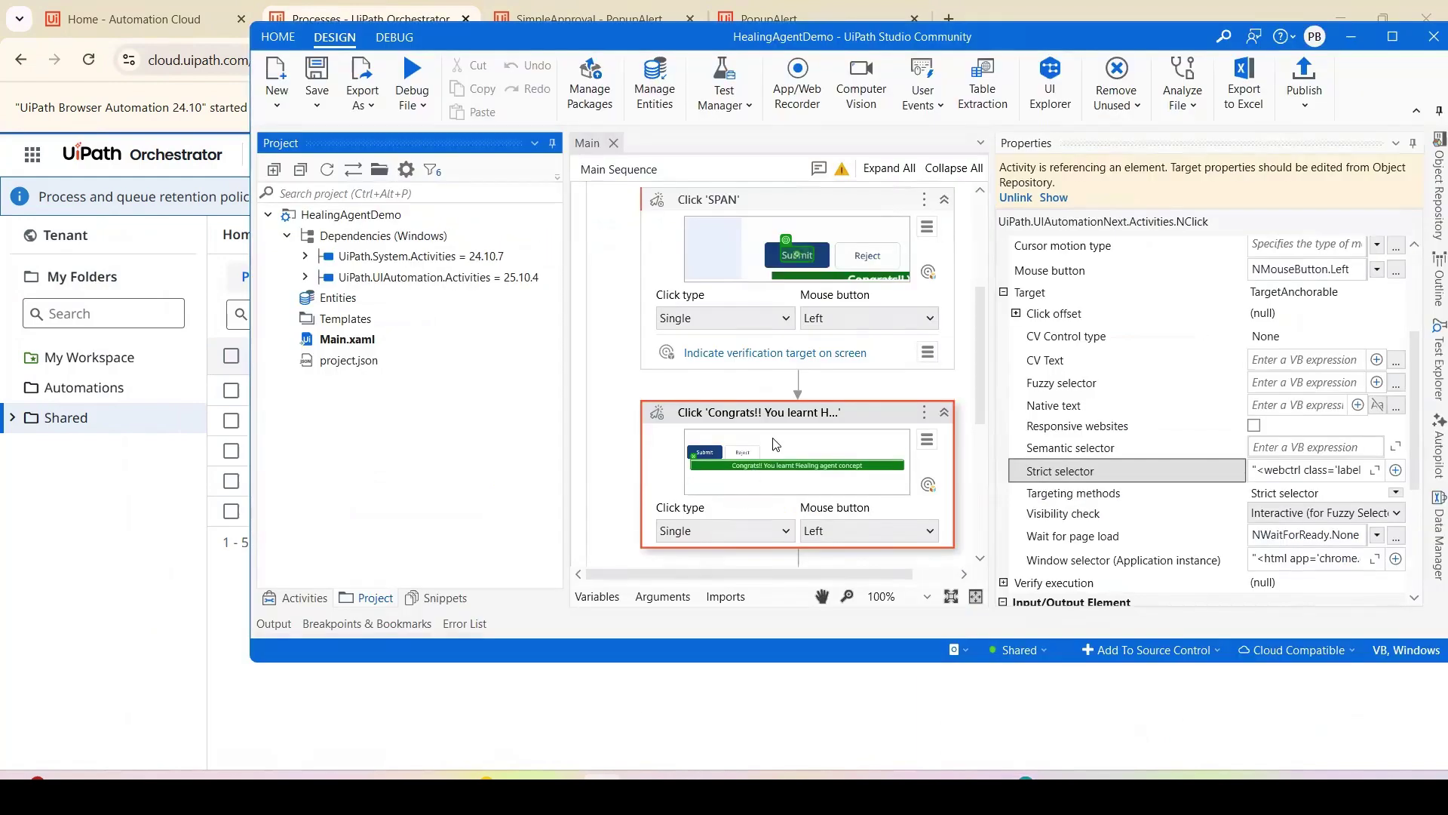
click(628, 366)
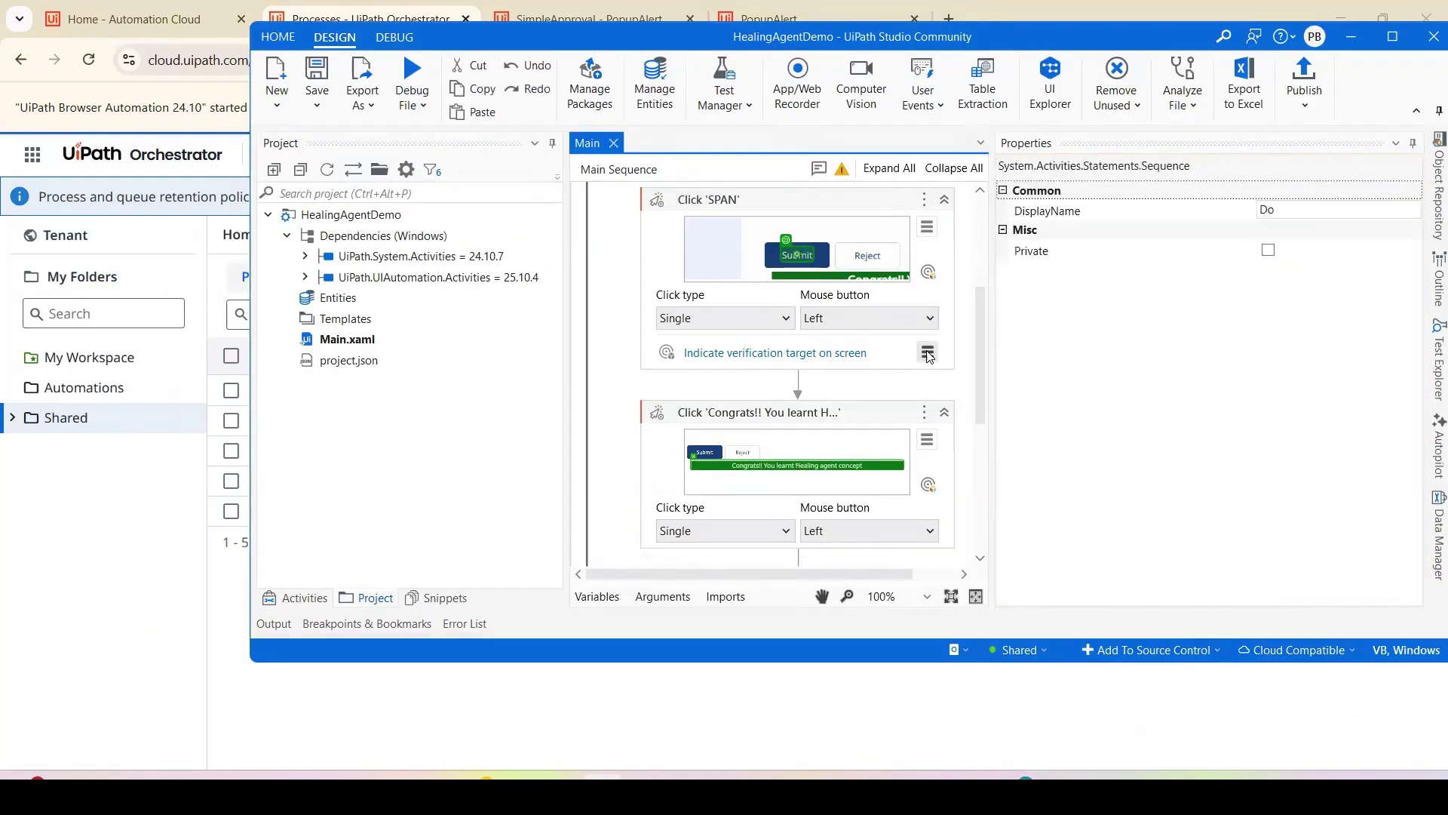
drag(976, 353, 978, 205)
click(577, 257)
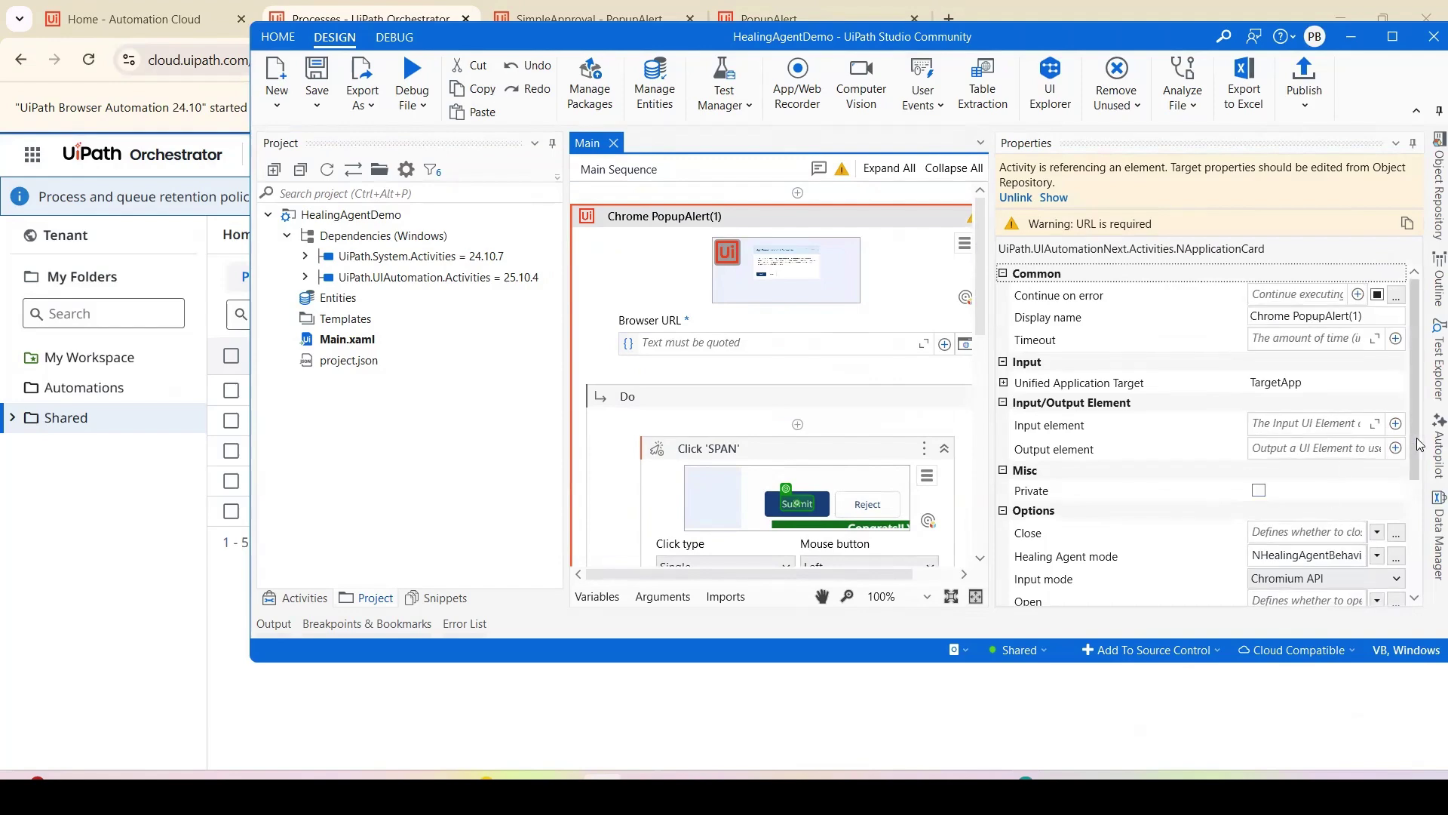
drag(1415, 444, 1416, 567)
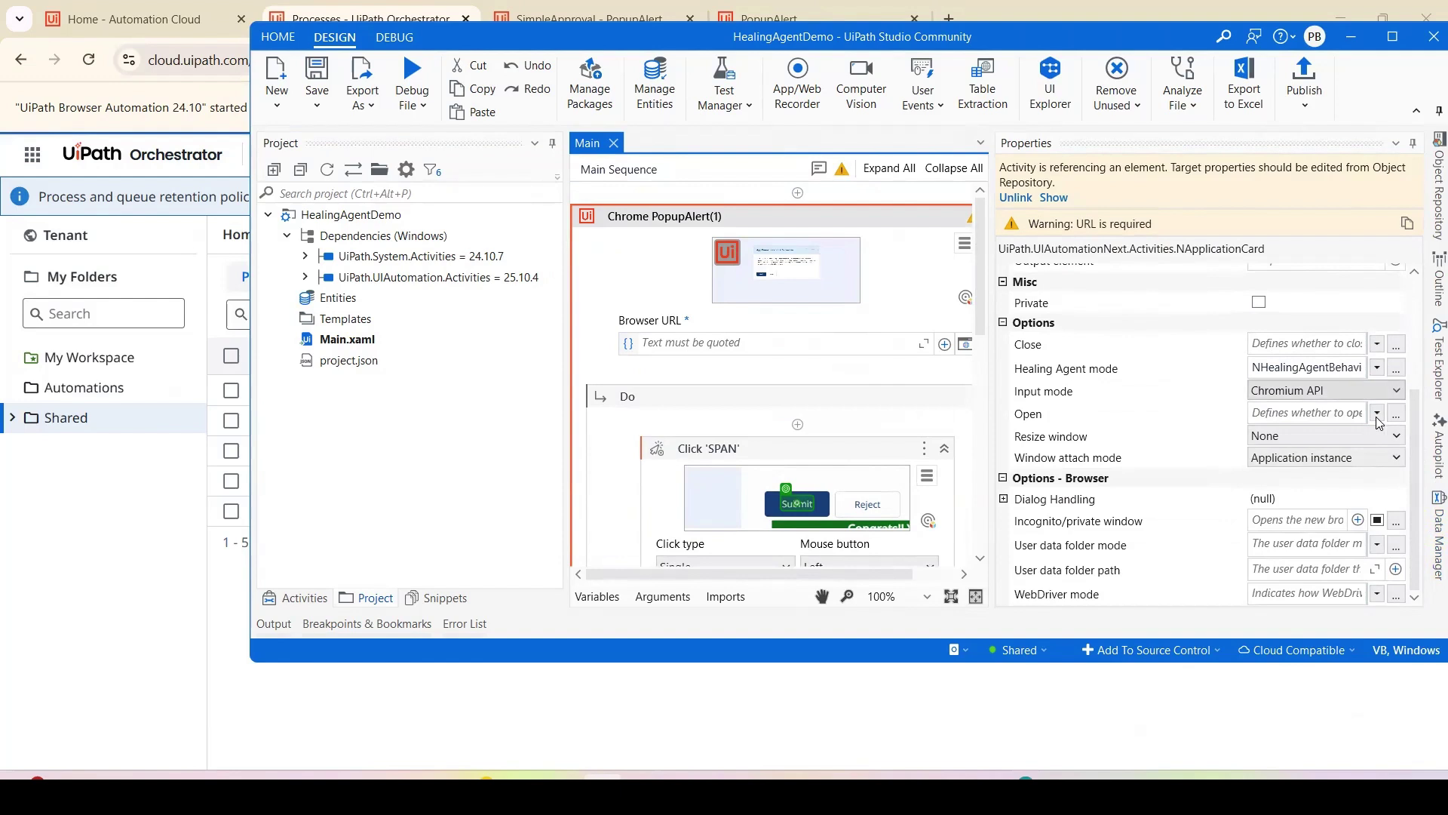
click(1377, 367)
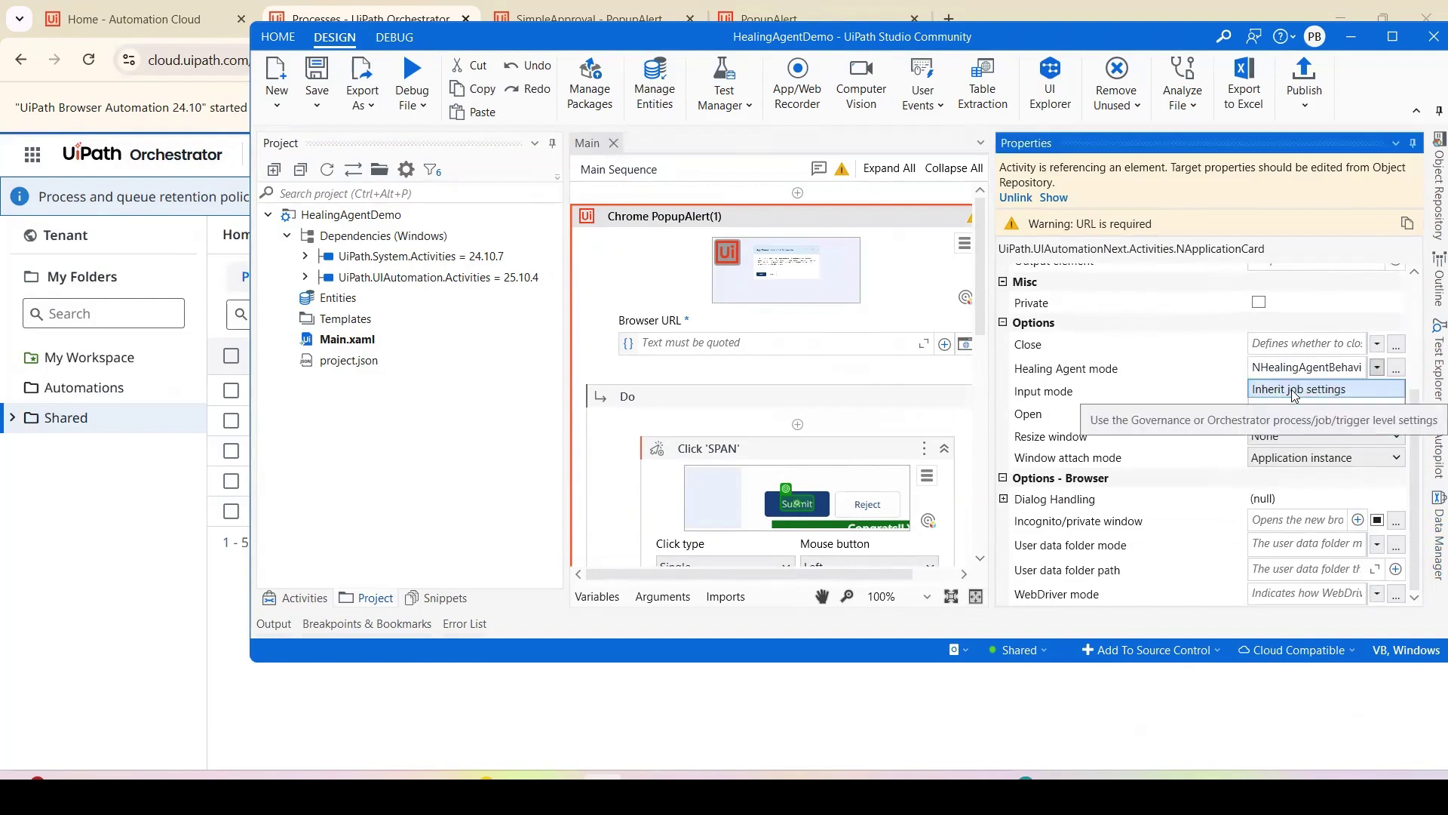
click(585, 434)
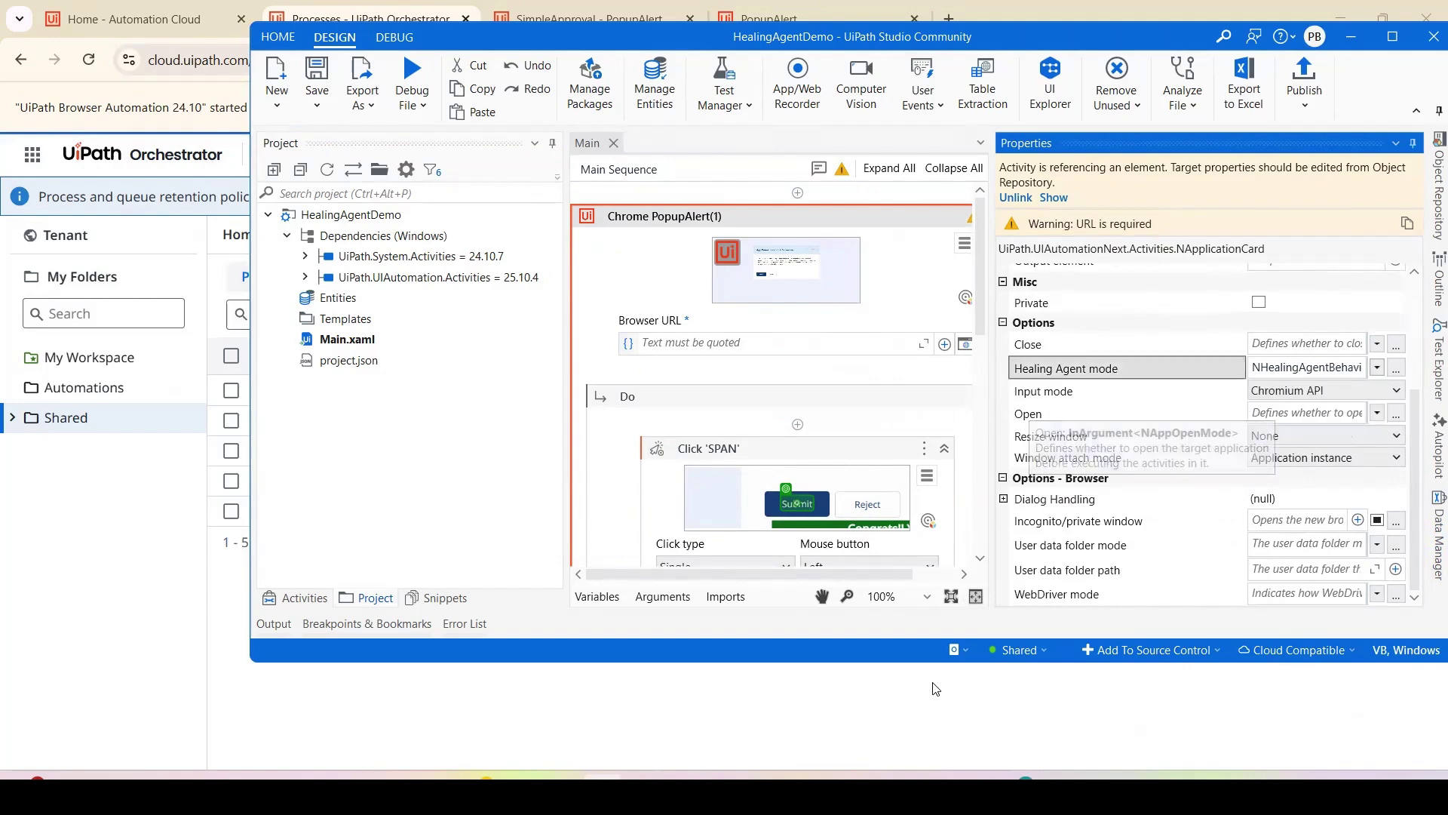
Switch to UiPath Assistant and install the HealingAgentDemo automation
click(976, 785)
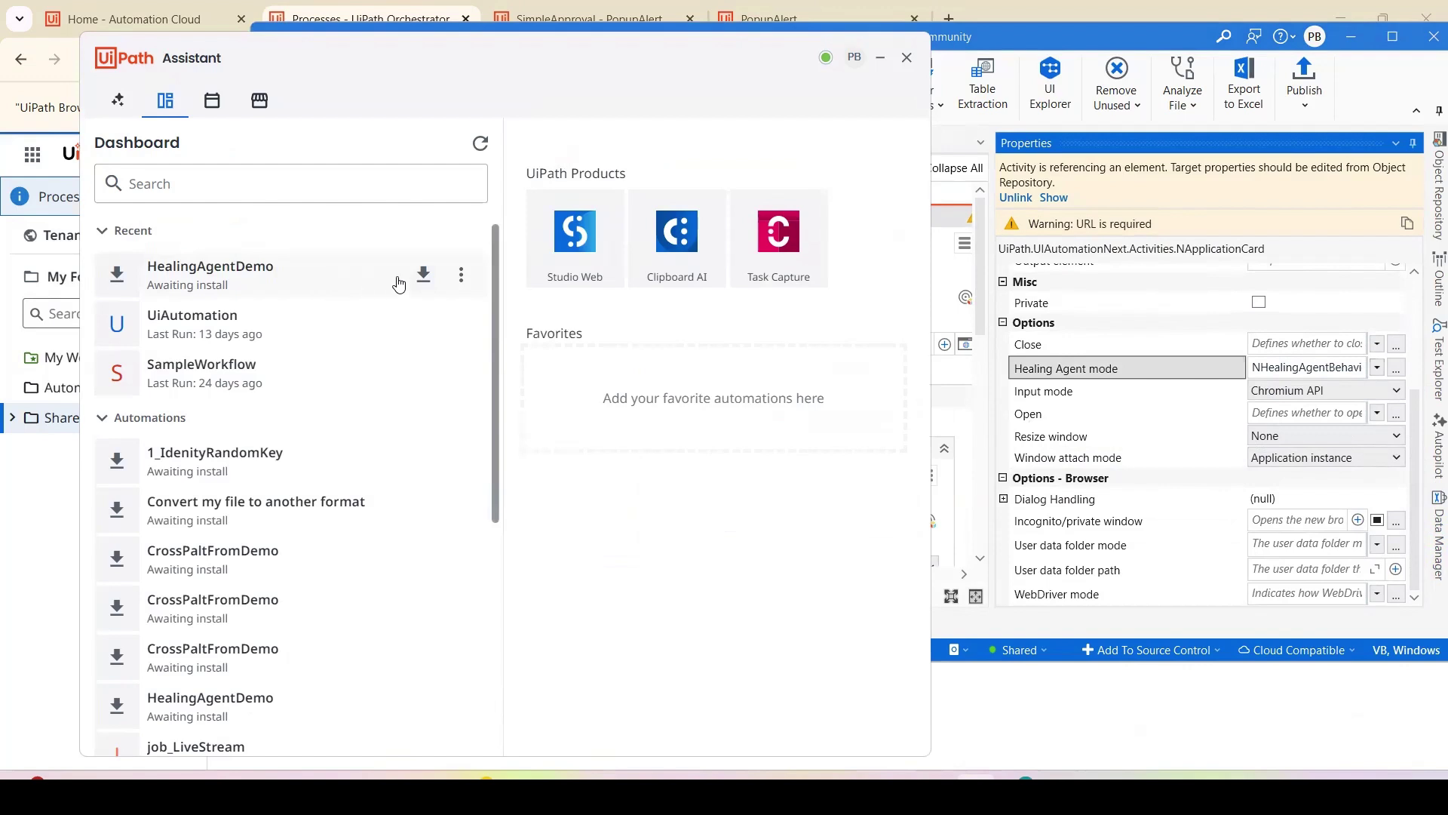
click(419, 277)
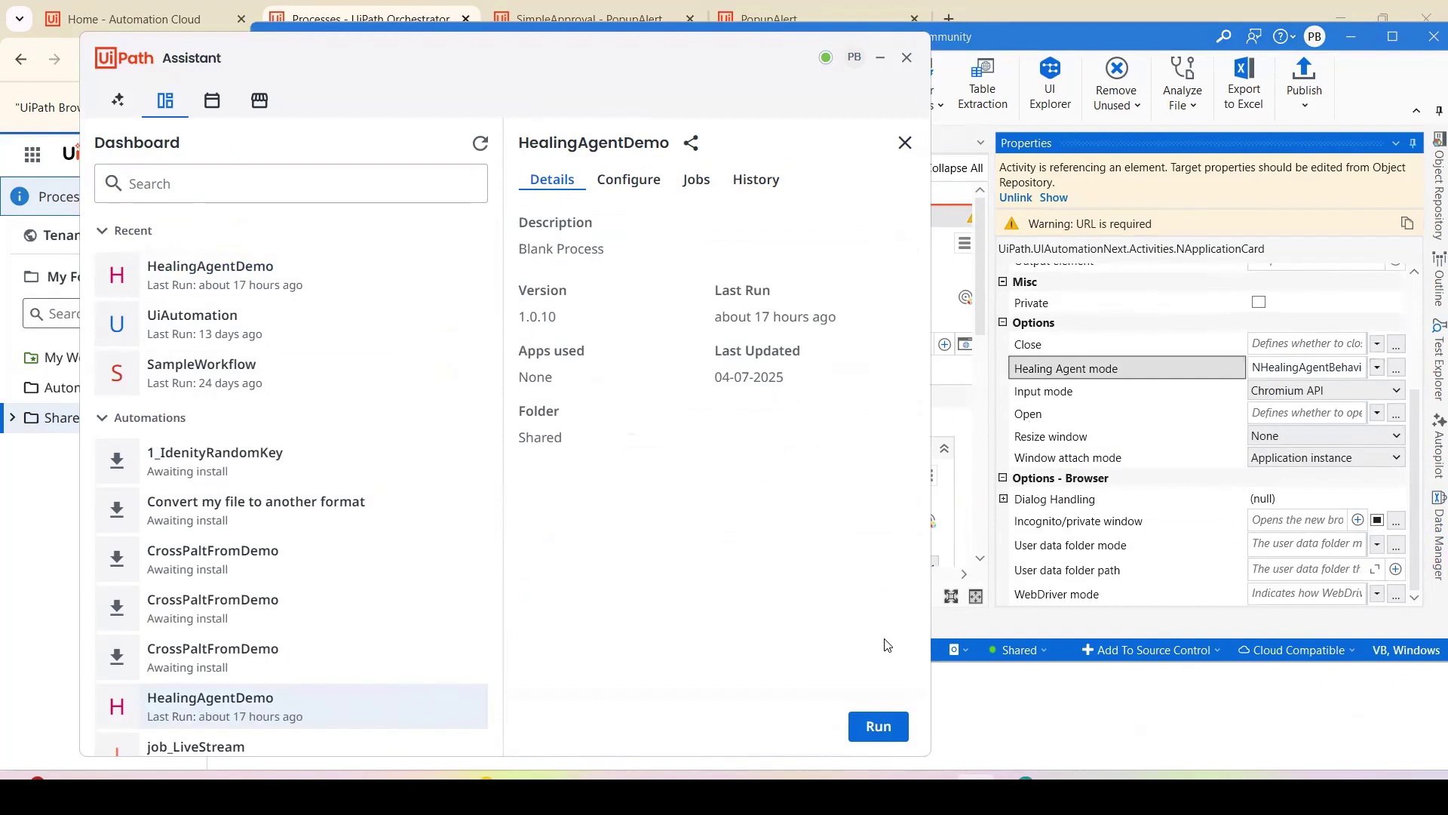
click(875, 728)
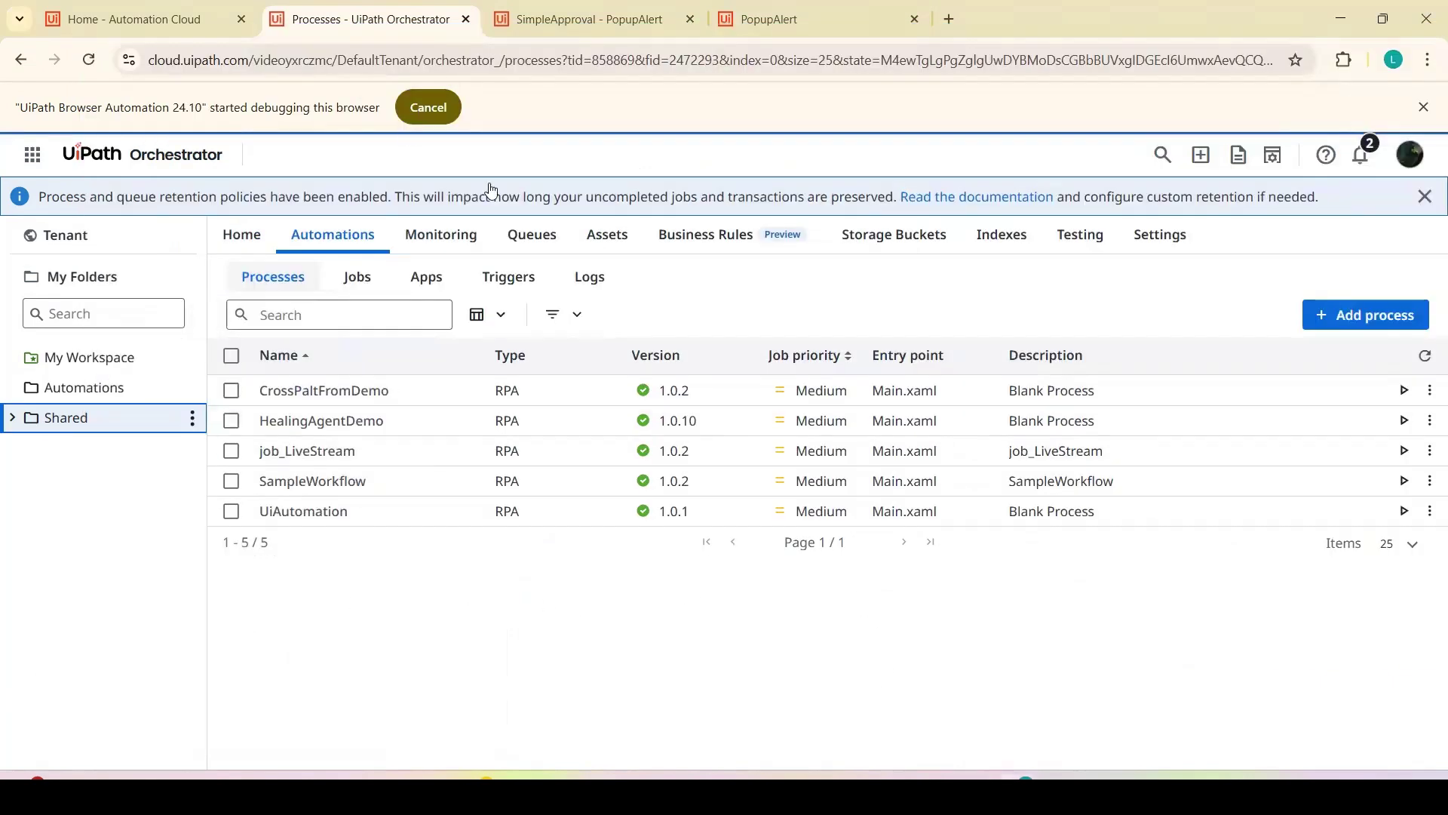
Show the PopupAlert demo app full size in Chrome and clear its green message with Reject
double_click(1199, 20)
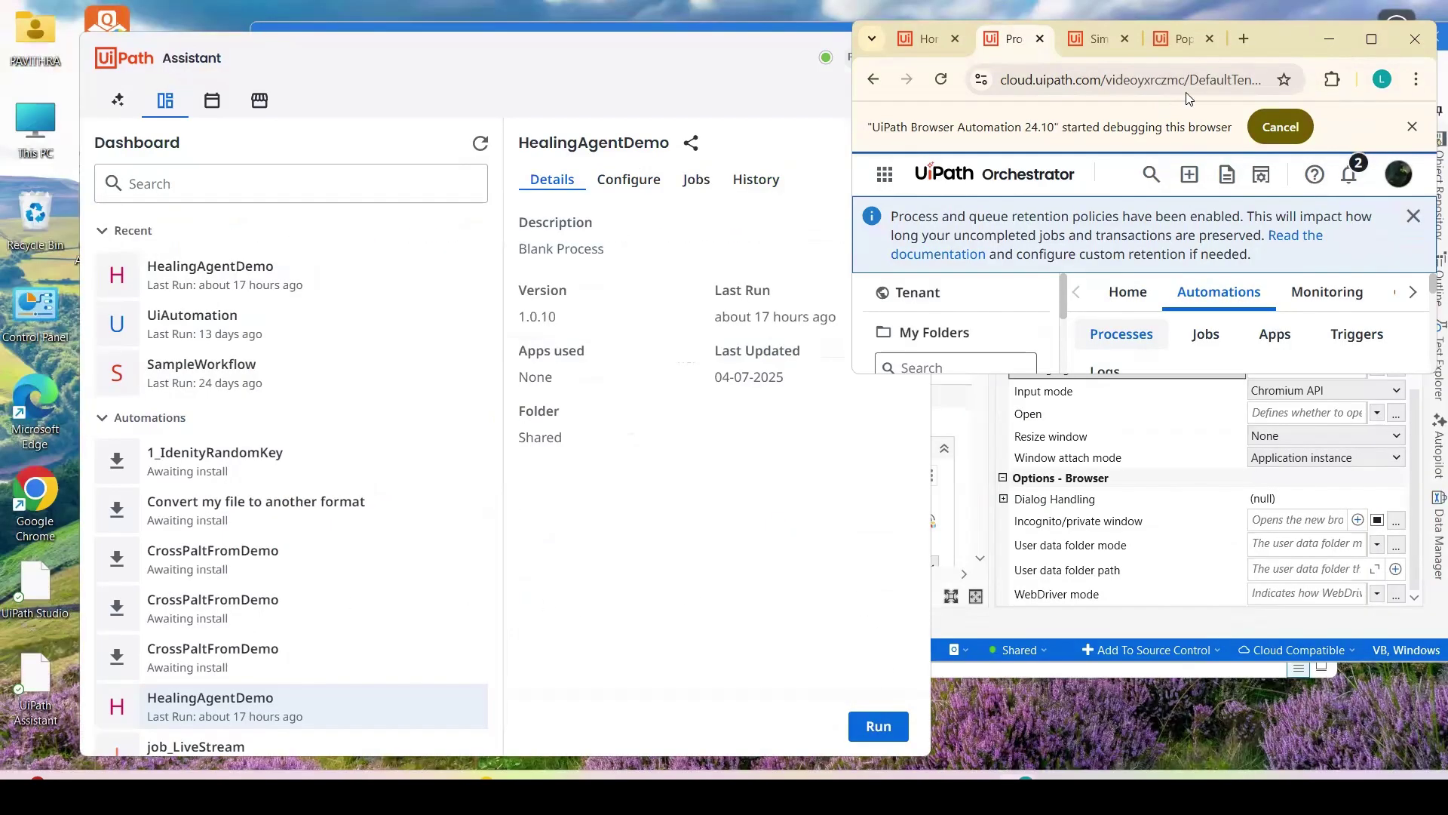
click(1176, 43)
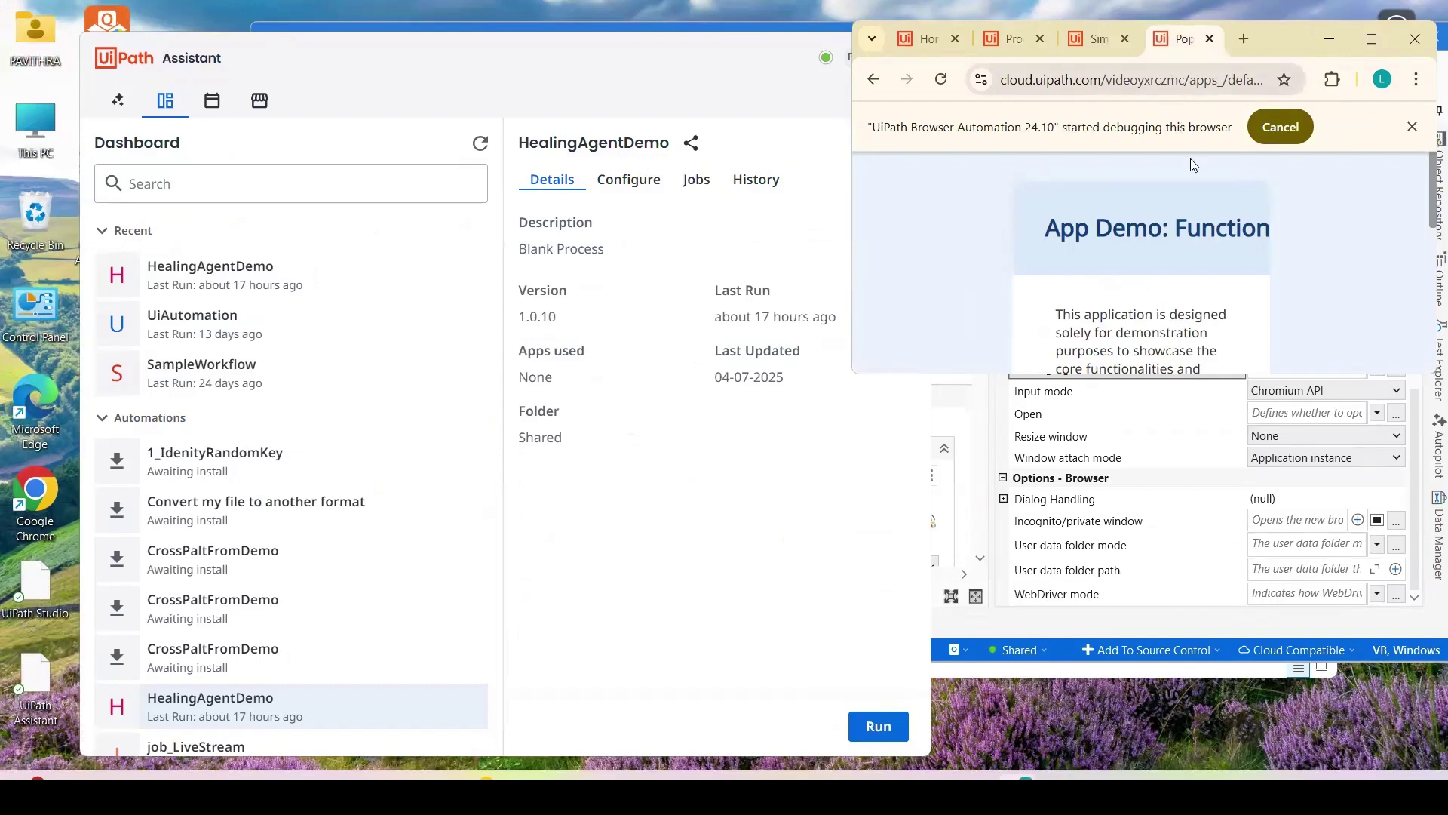
click(1367, 40)
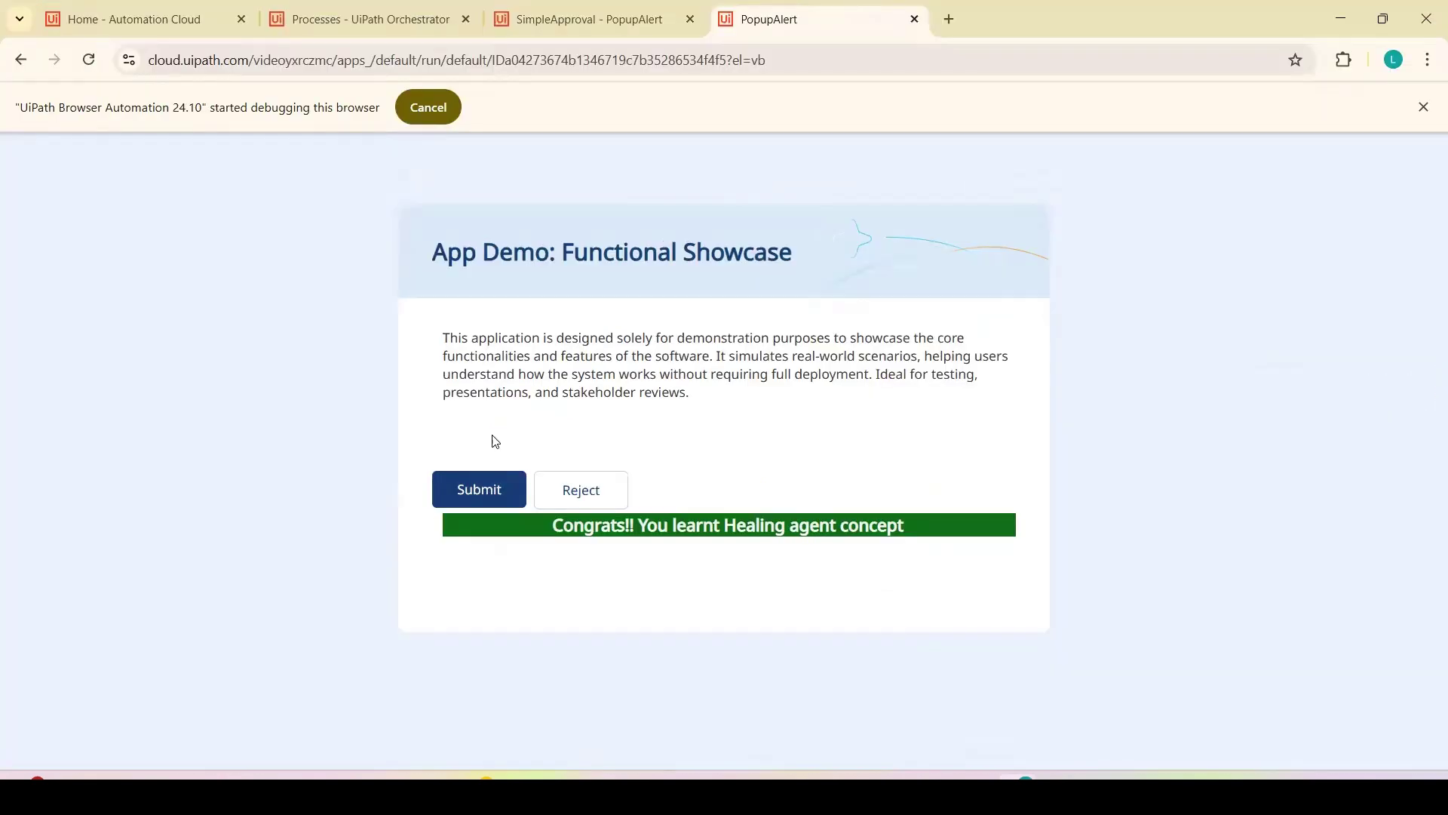
click(626, 489)
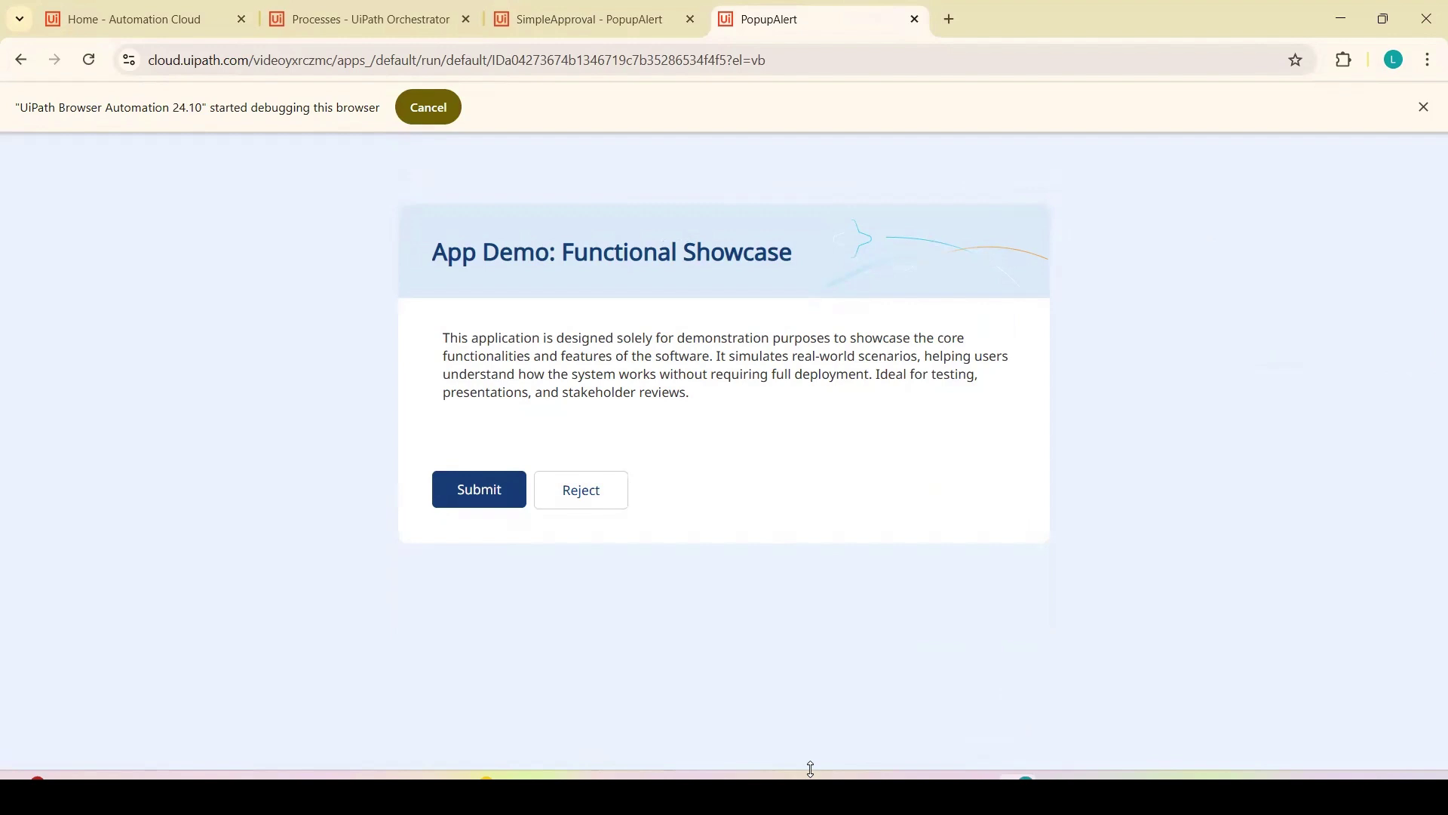
Switch to UiPath Assistant, run the HealingAgentDemo automation, and minimize the Assistant so the PopupAlert page is in view
click(977, 790)
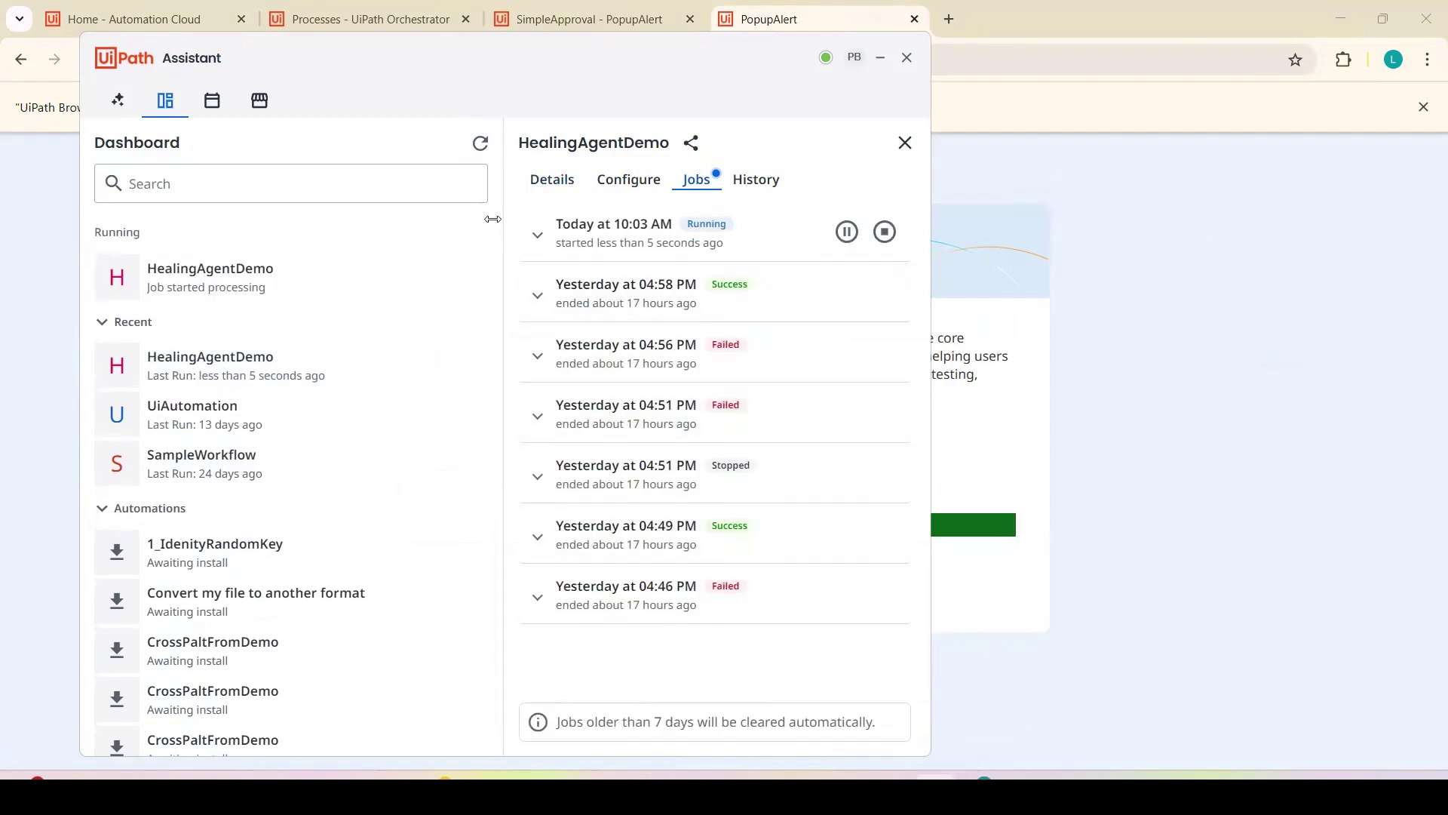
drag(278, 55, 119, 255)
click(721, 259)
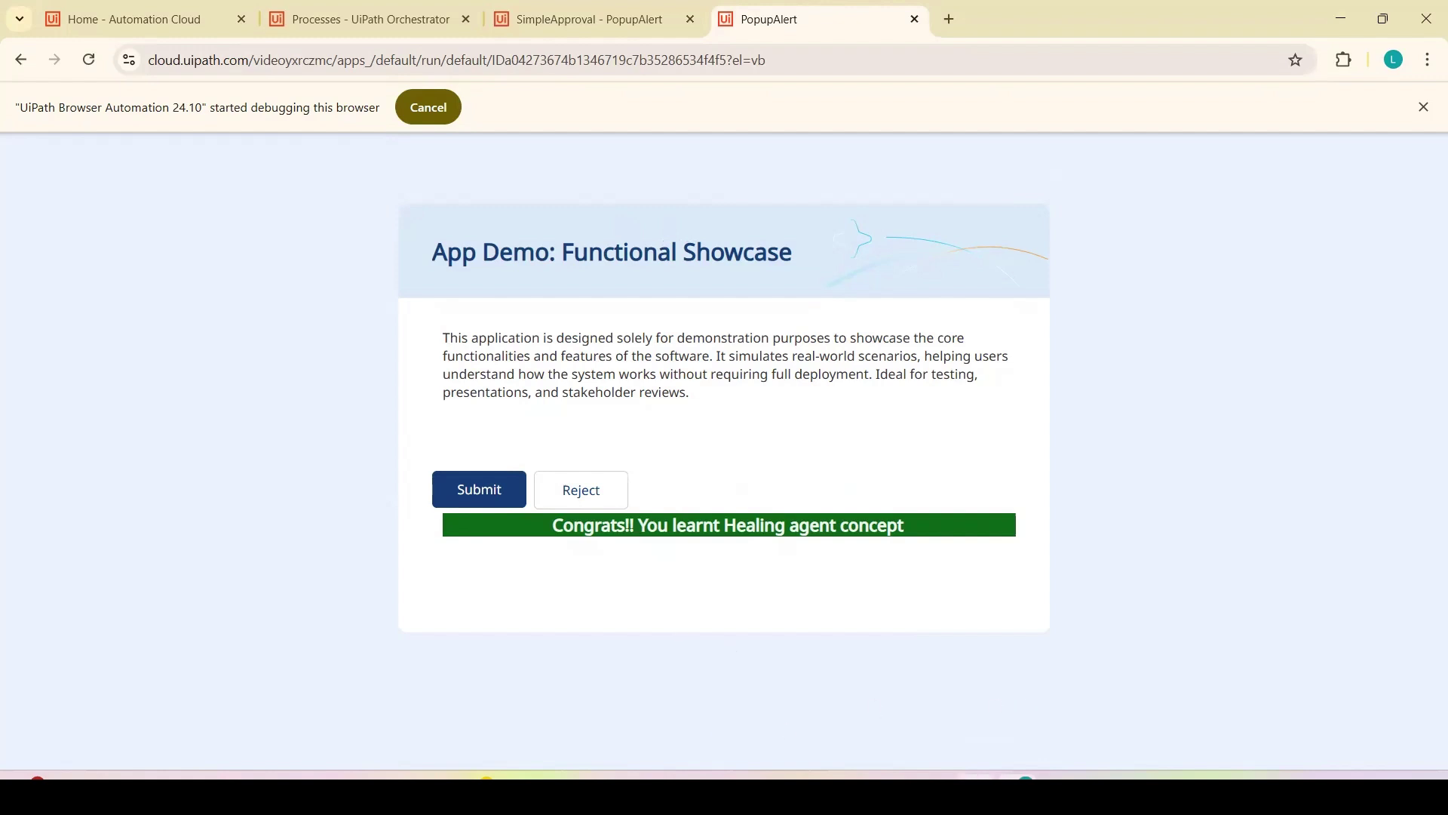
Check the latest HealingAgentDemo job in UiPath Assistant and compare it with the PopupAlert page
click(928, 756)
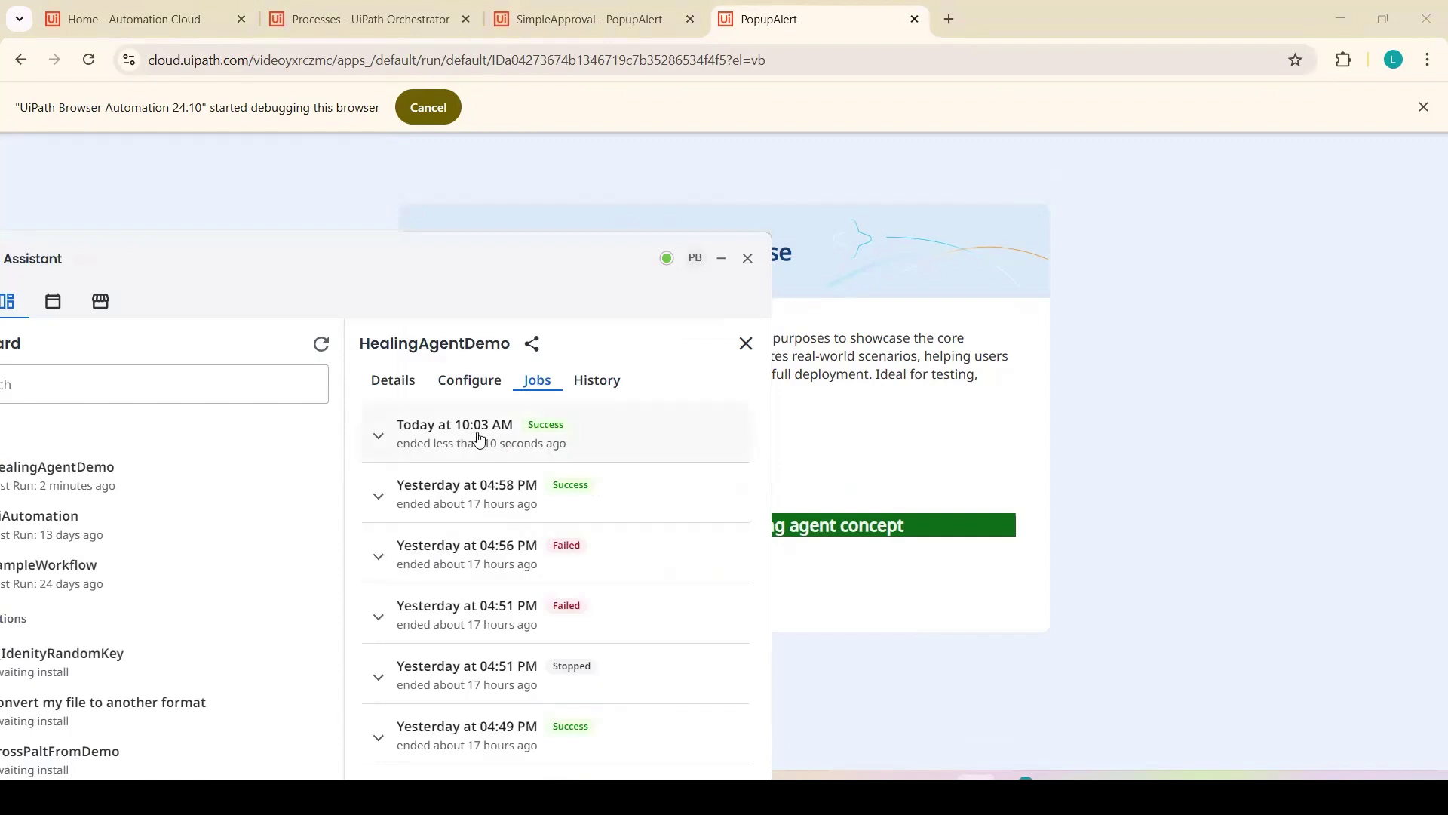
click(489, 229)
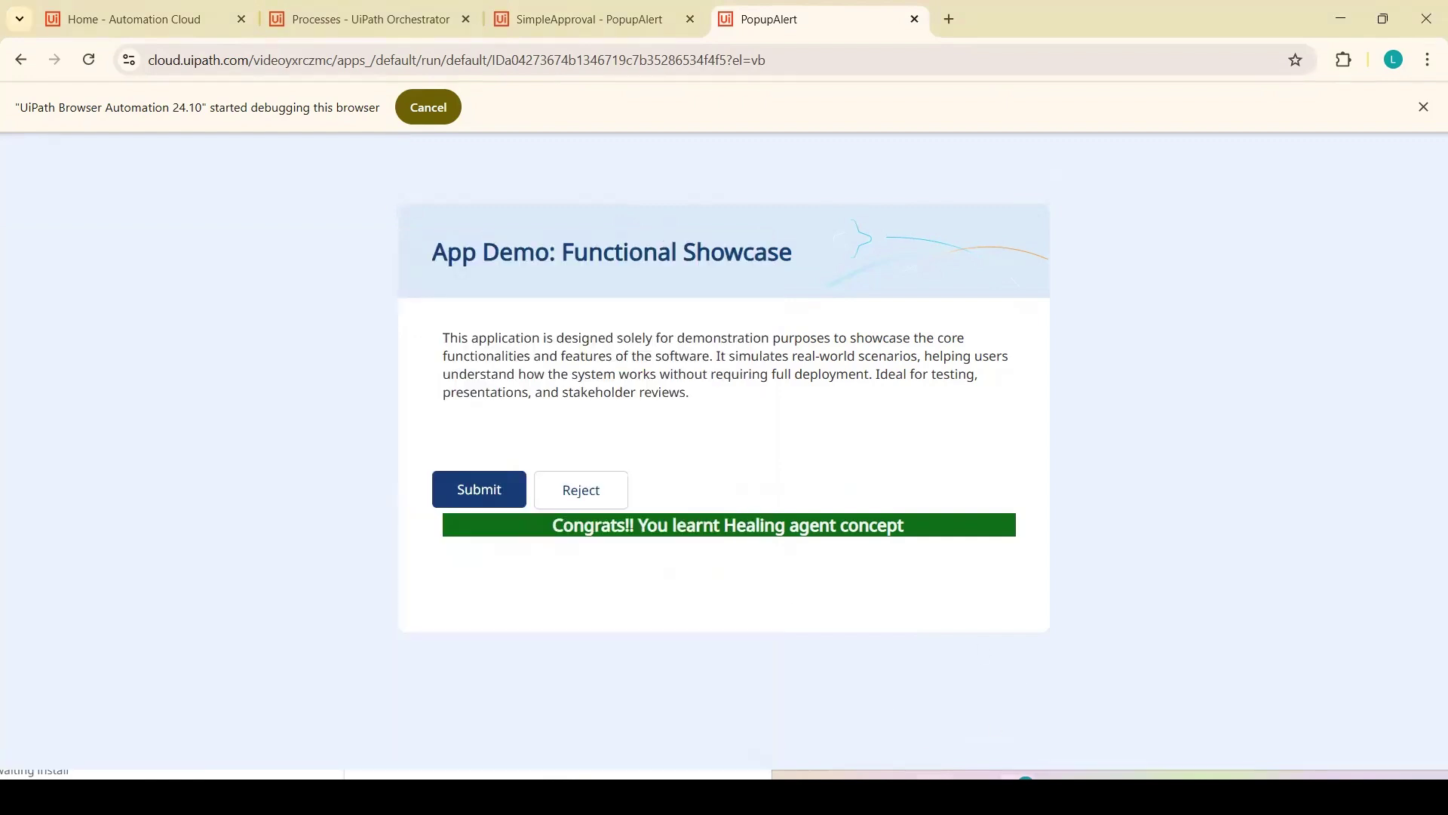
key(alt+Tab)
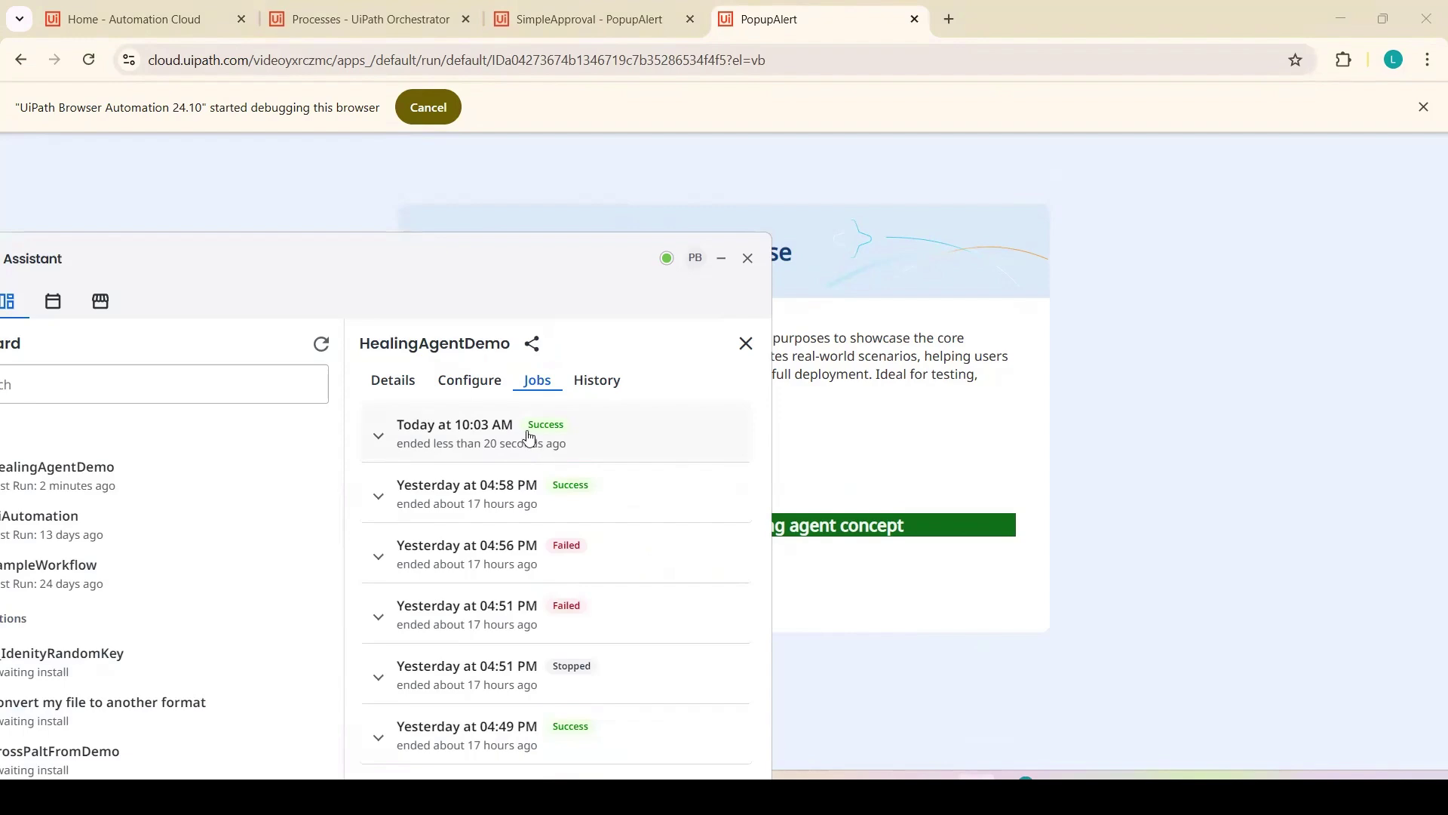
Switch to Orchestrator in Chrome, open the details of the latest HealingAgentDemo job and check its activities with issues
click(271, 168)
click(370, 19)
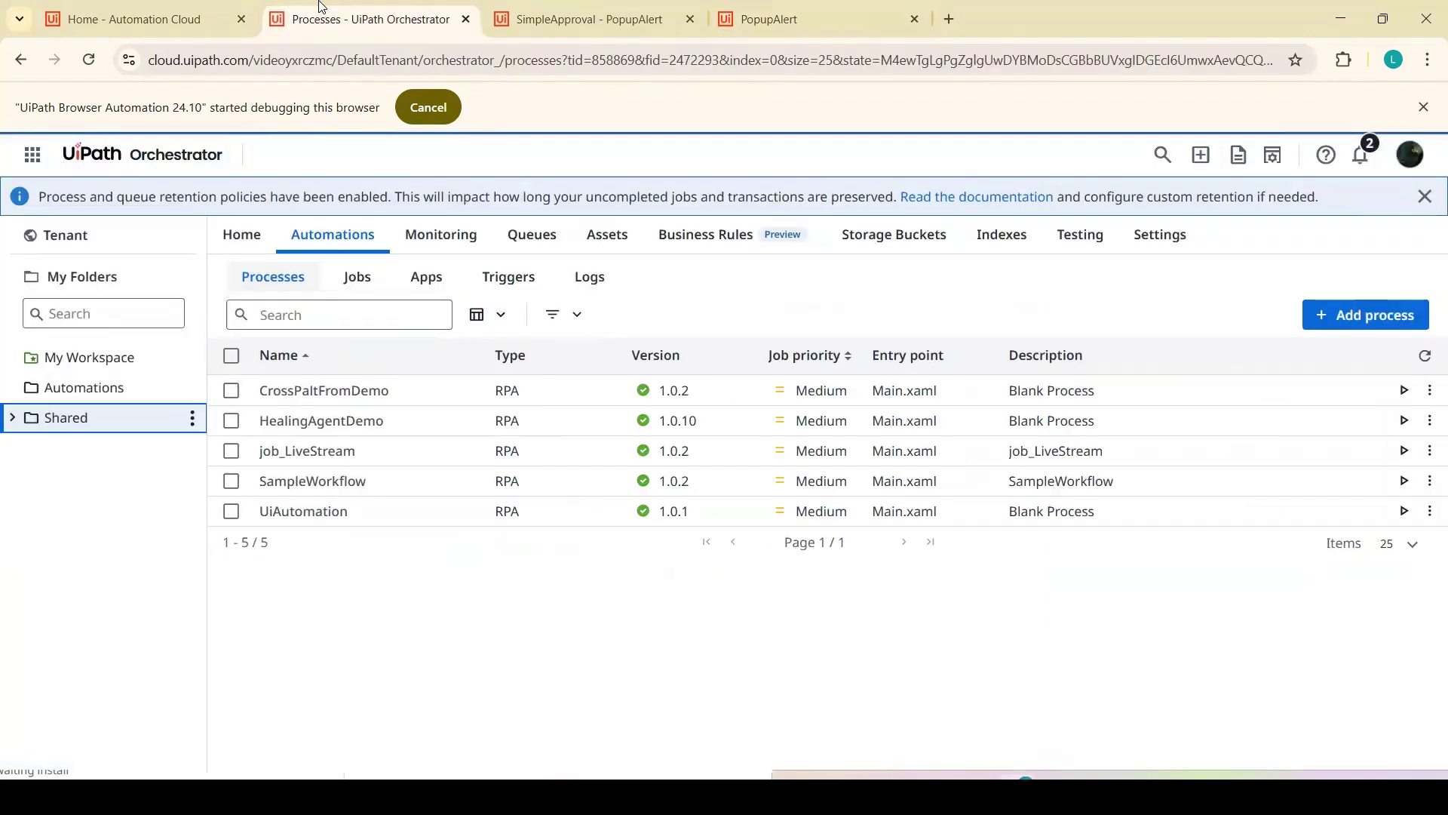
click(356, 279)
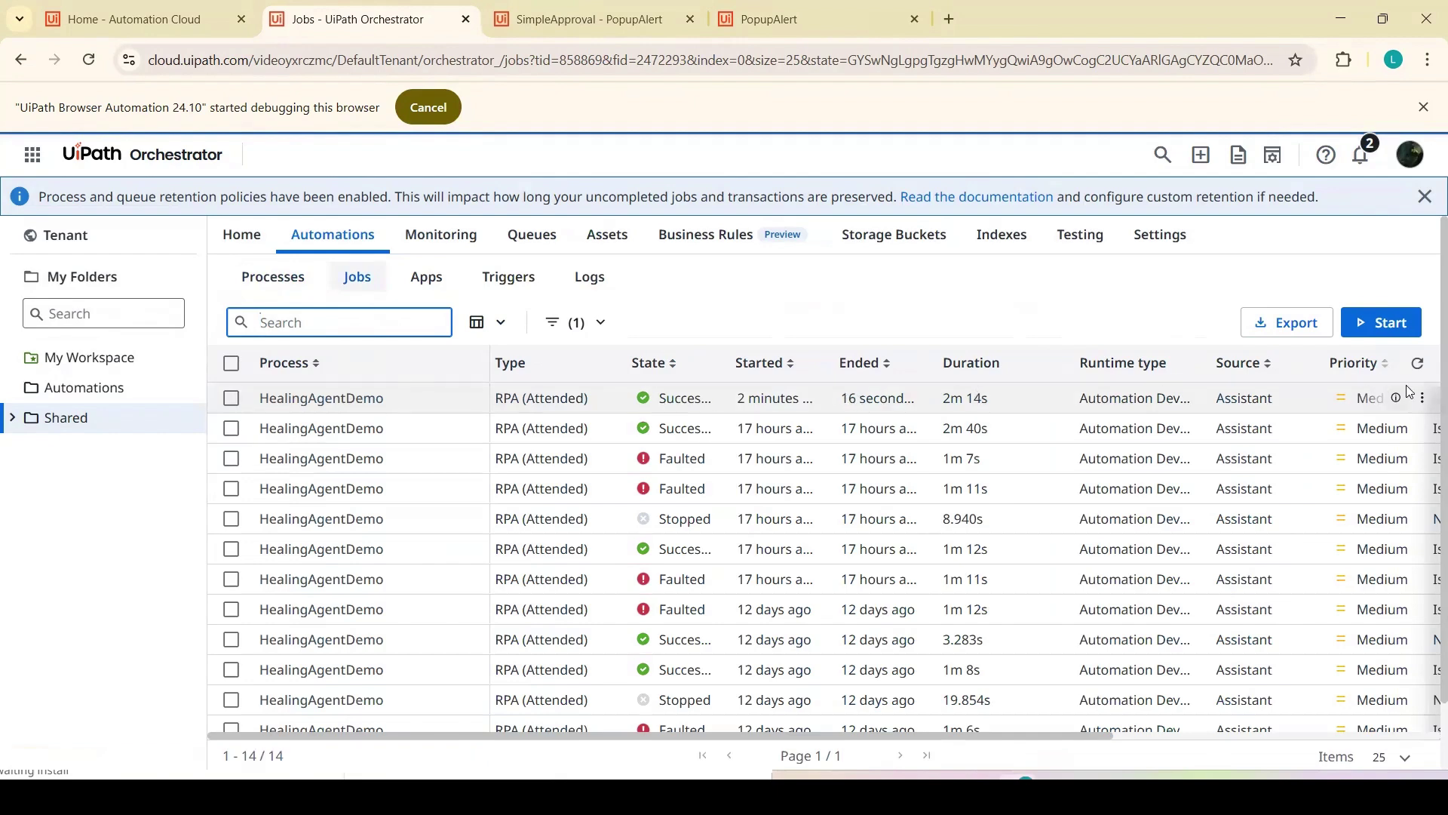
click(1398, 397)
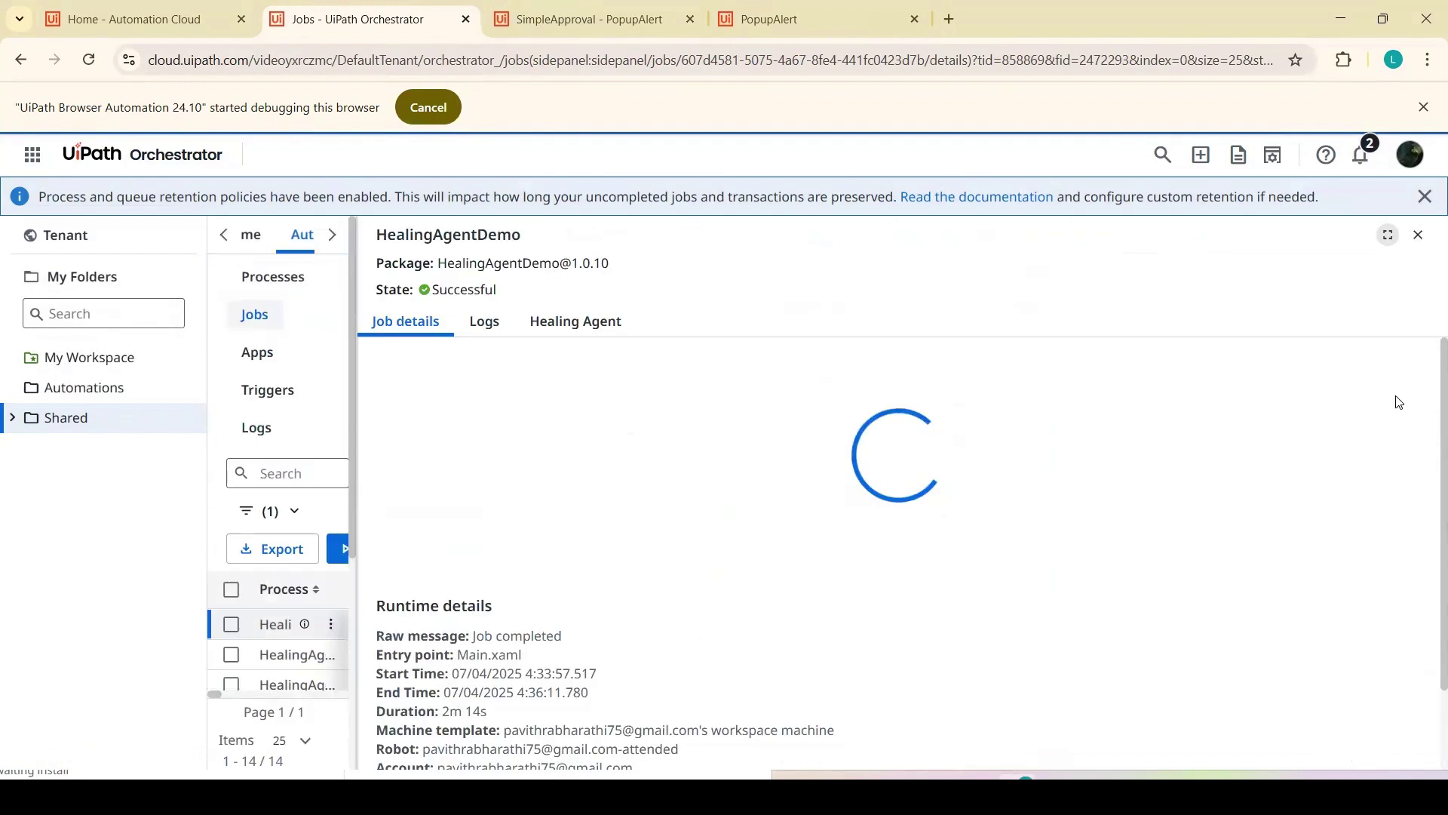
drag(547, 449, 600, 458)
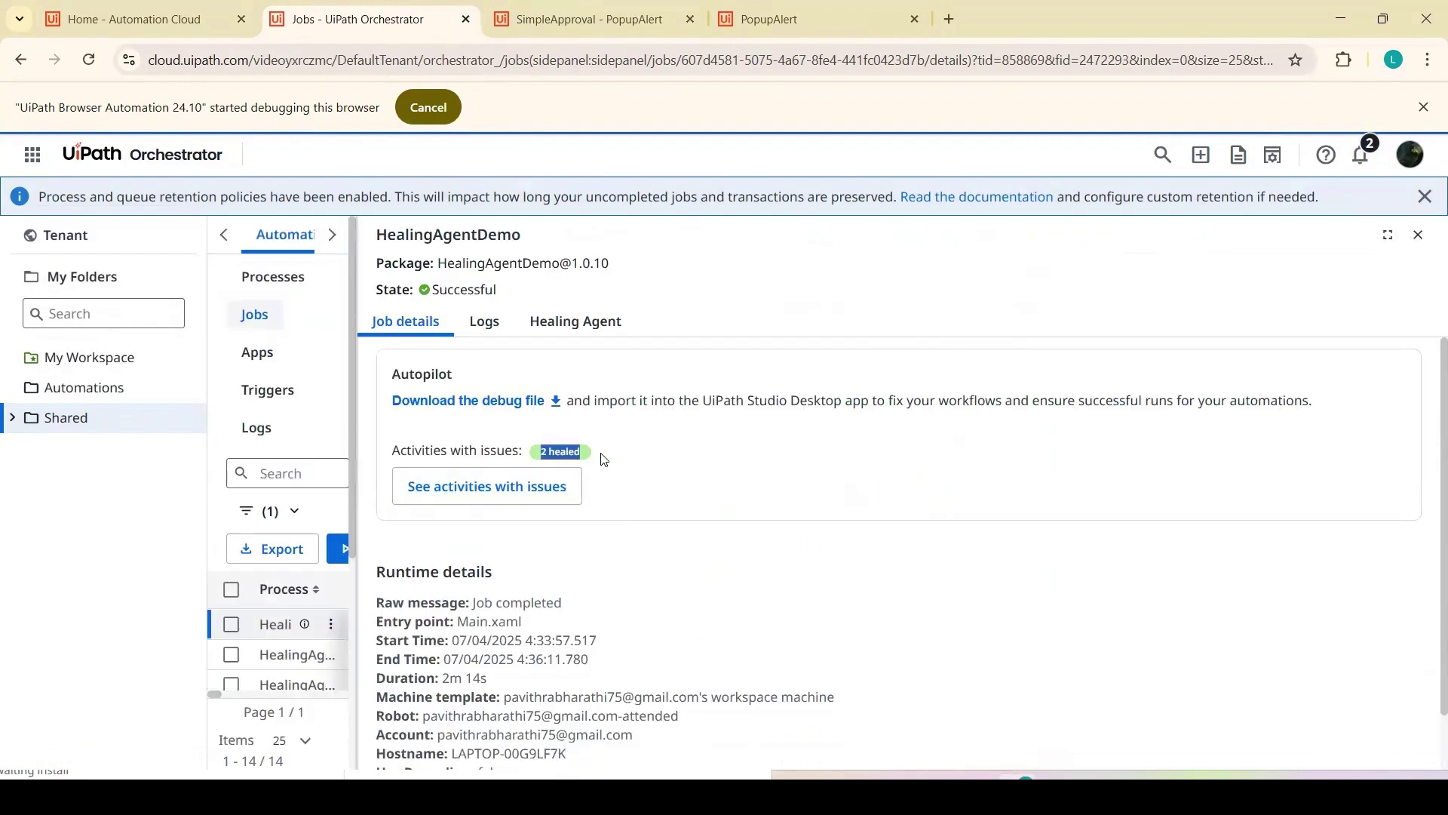
Show the job's Healing Agent suggestions and open them in UiPath Studio
click(598, 322)
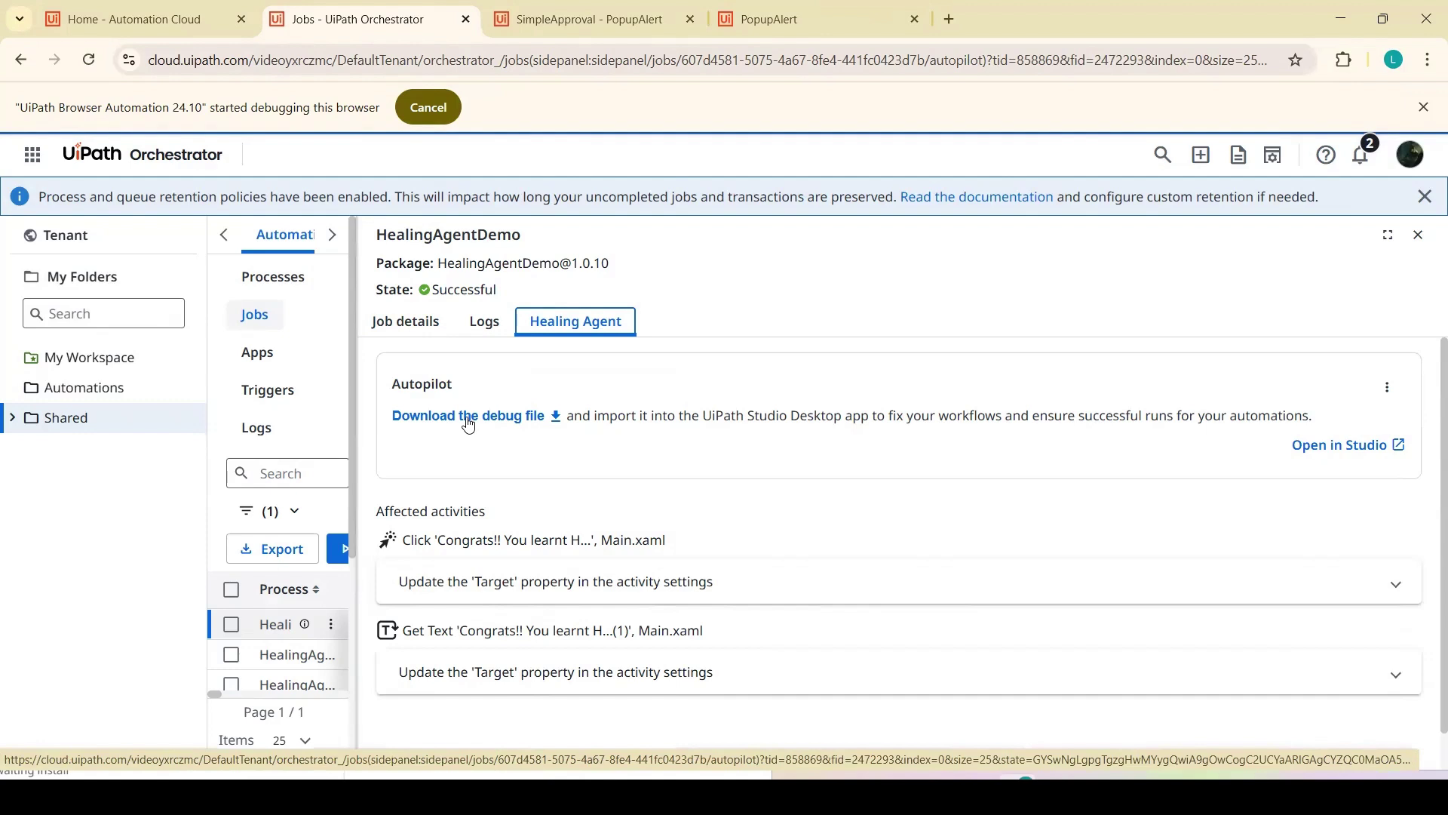
click(1326, 451)
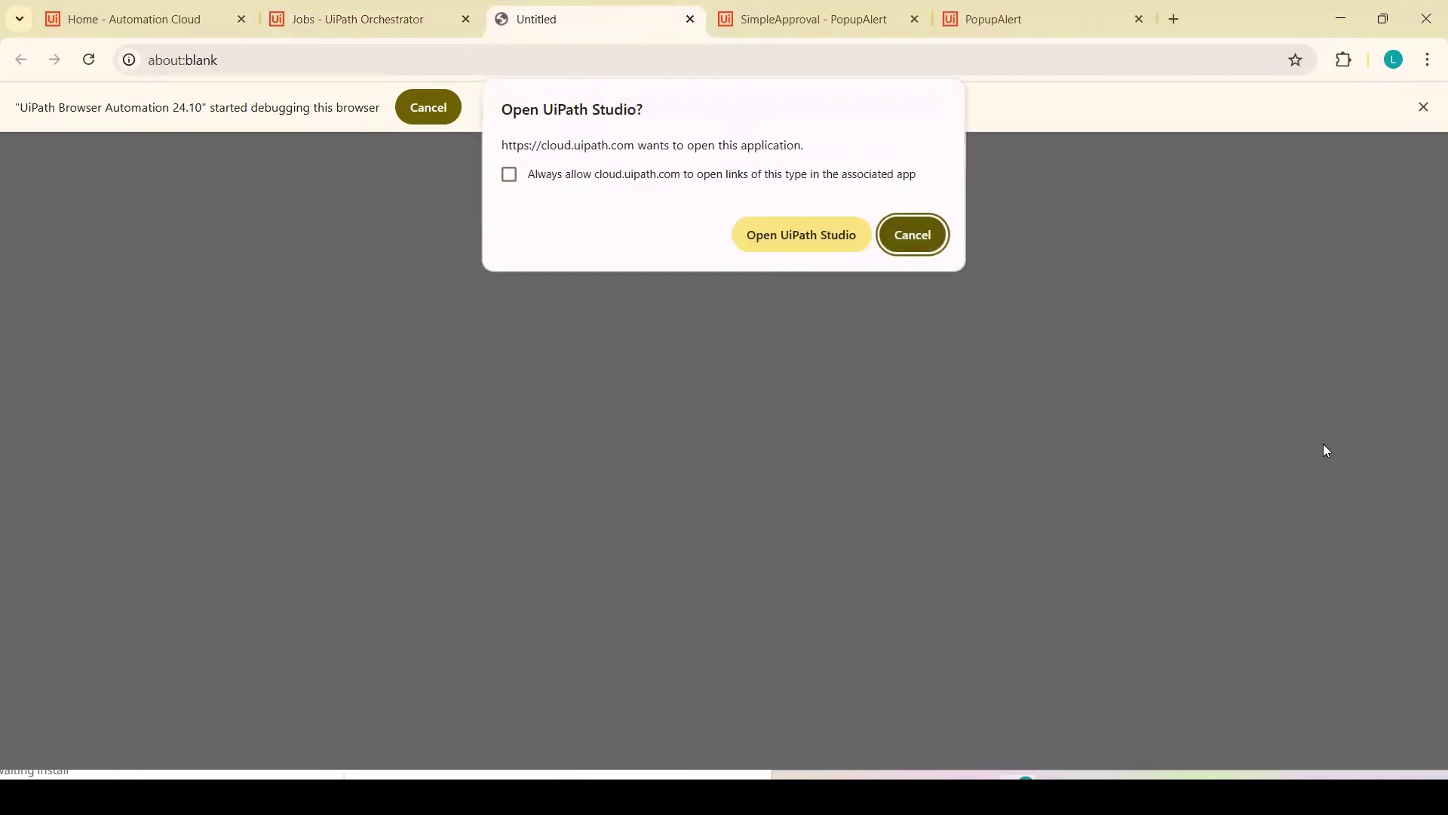
click(782, 243)
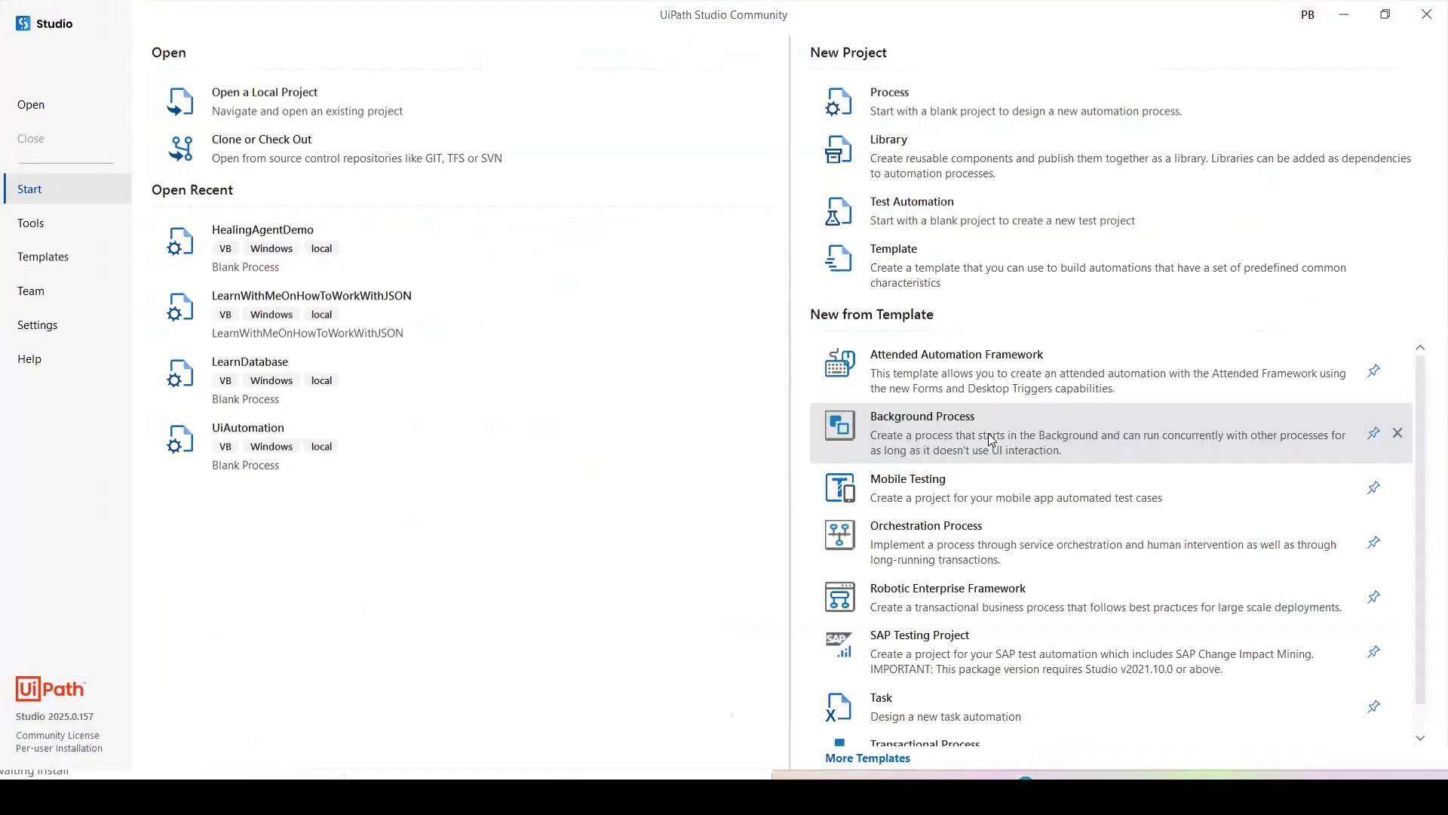
Minimize the Assistant and close the older duplicate HealingAgentDemo Studio window
click(989, 435)
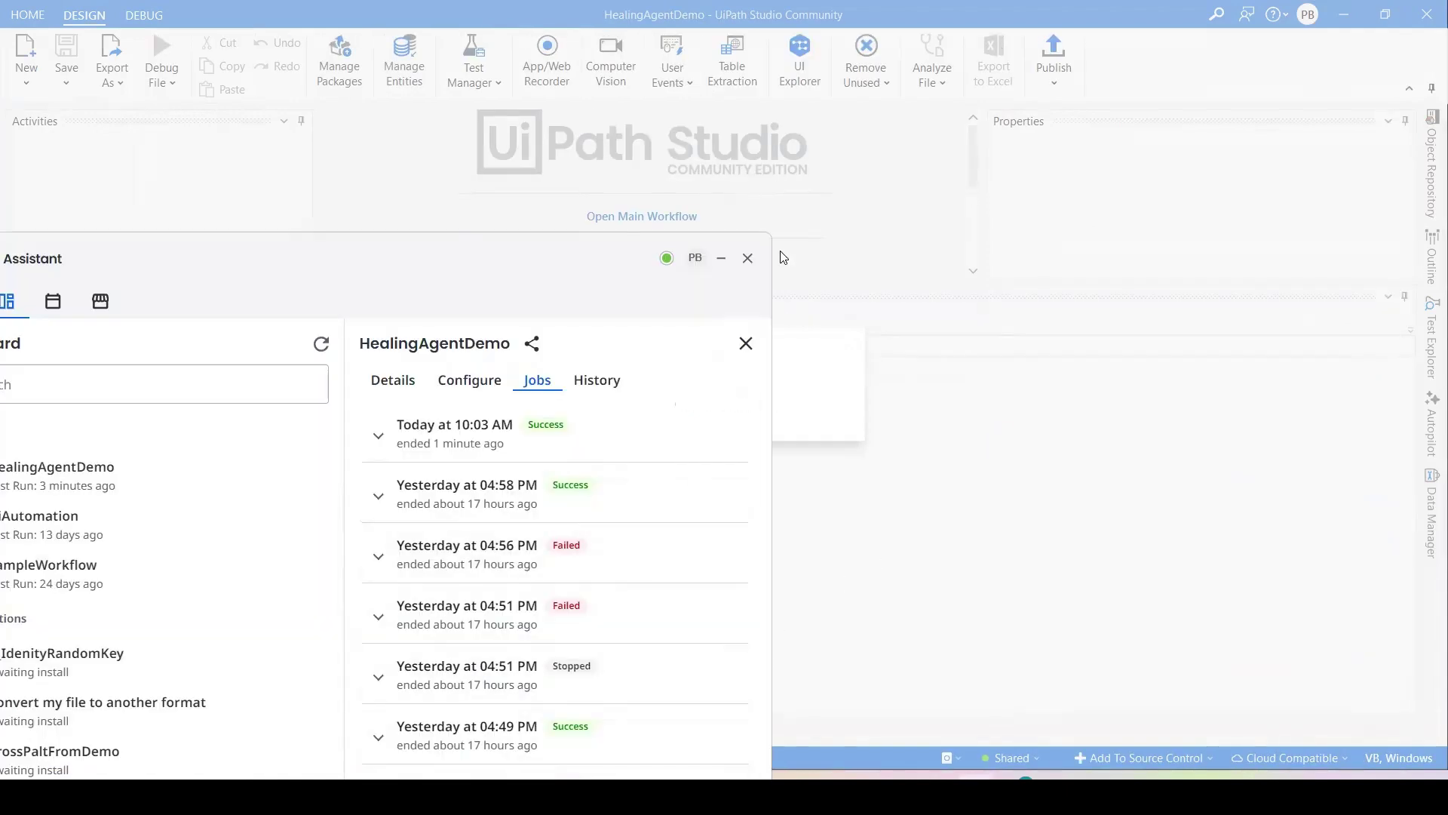
click(721, 261)
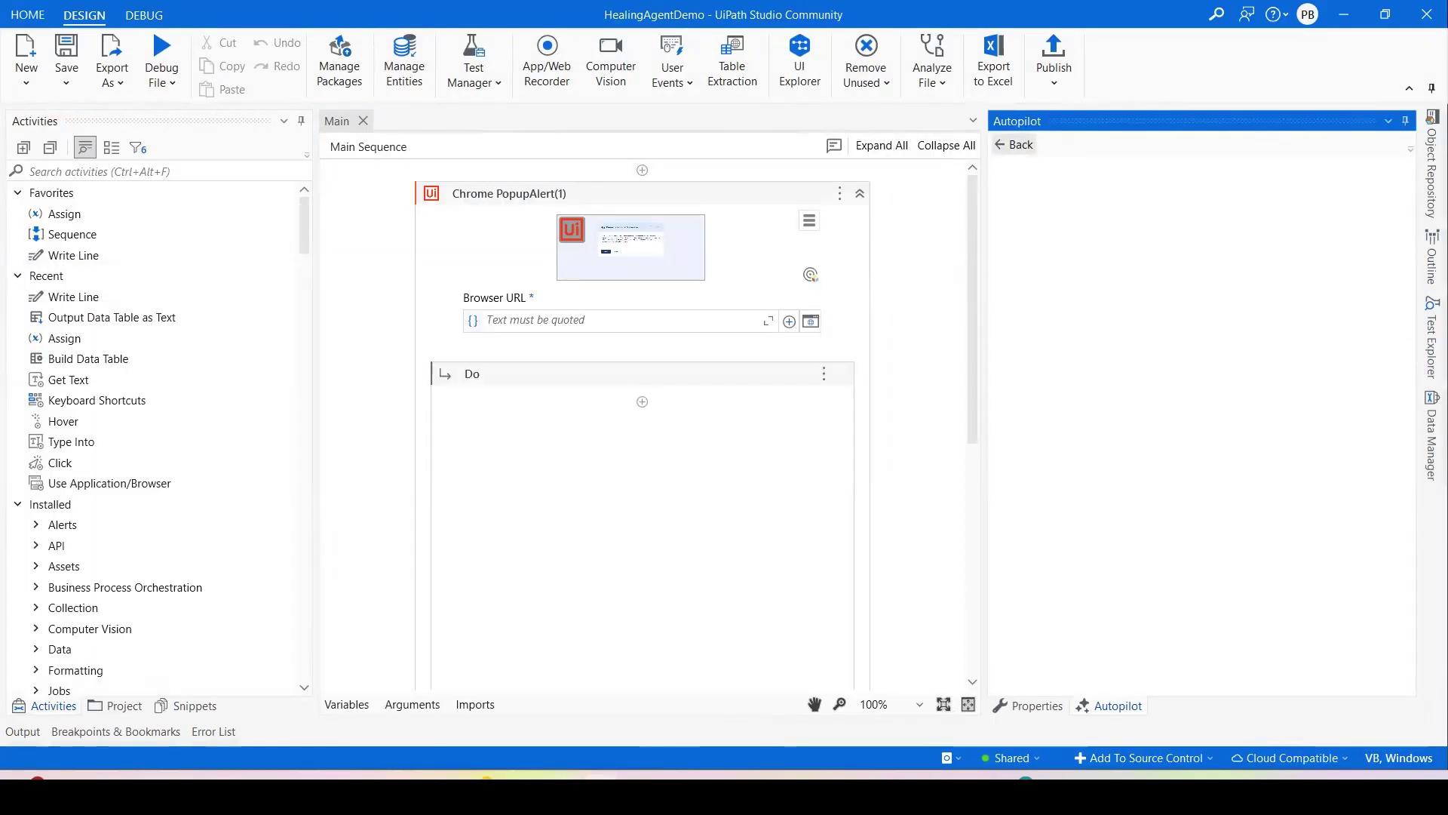
click(543, 668)
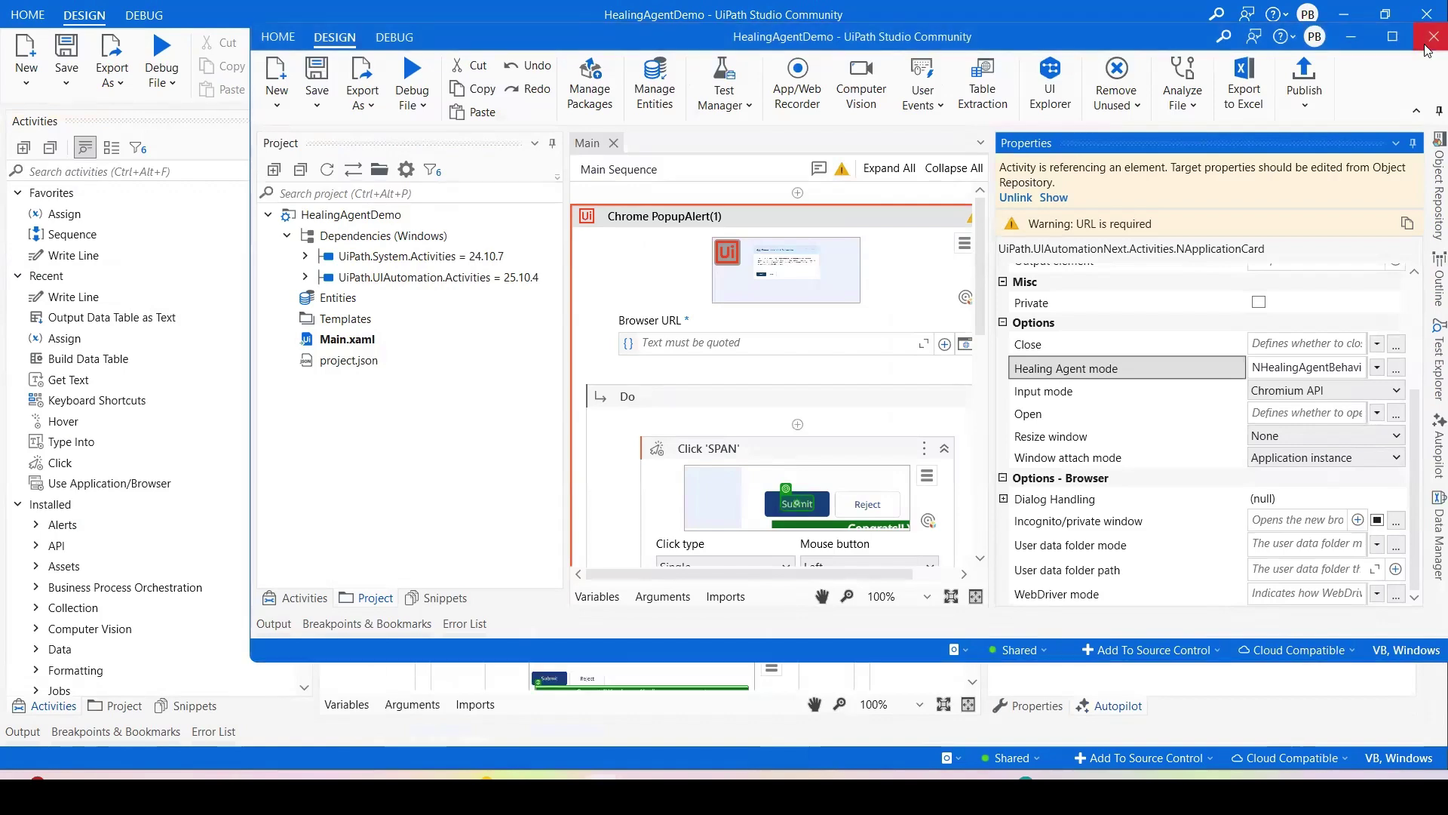
click(1427, 42)
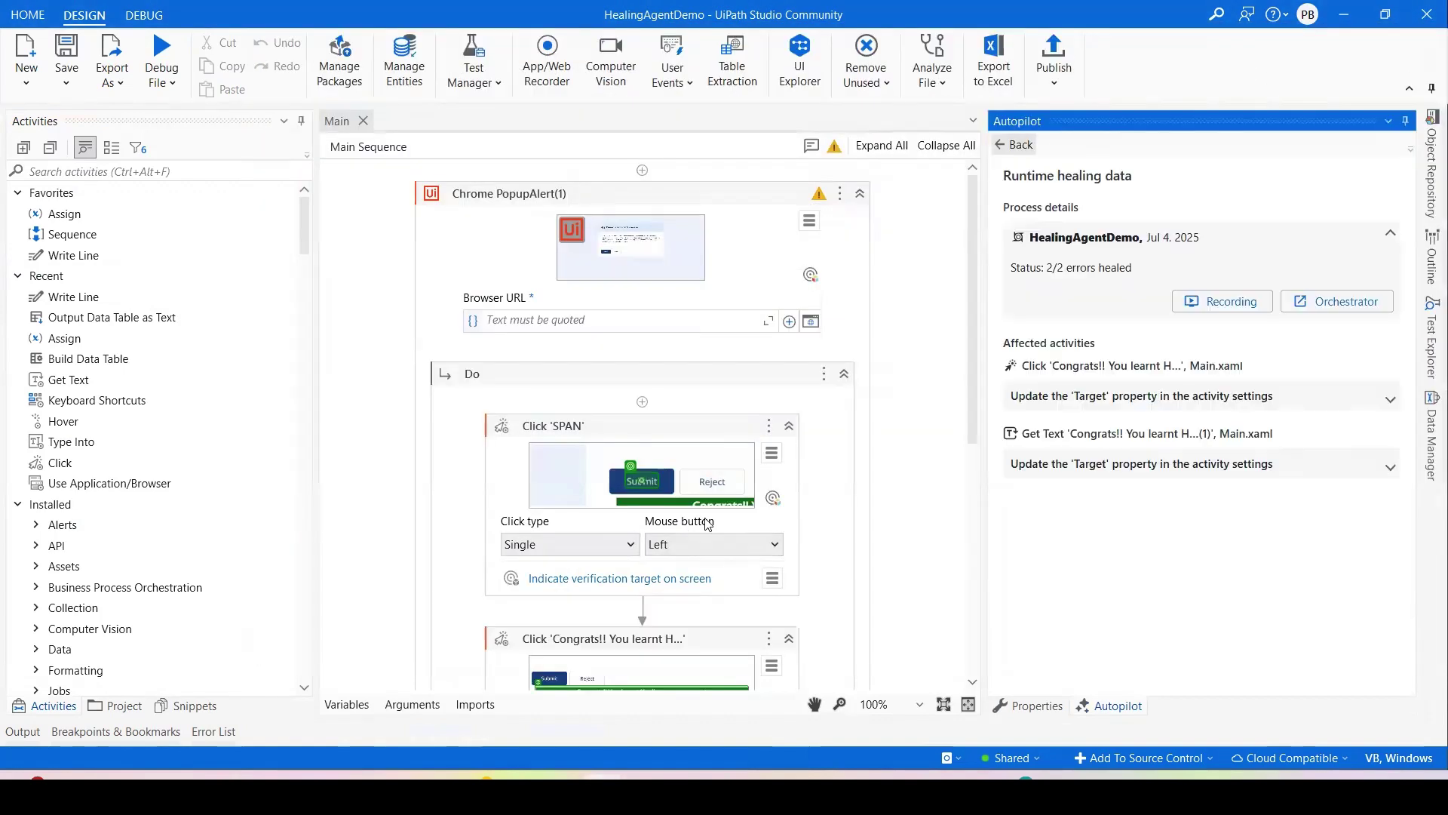
Expand the target update suggestion for the Click 'Congrats!! You learnt H...' activity and compare its old and new selectors
click(1152, 396)
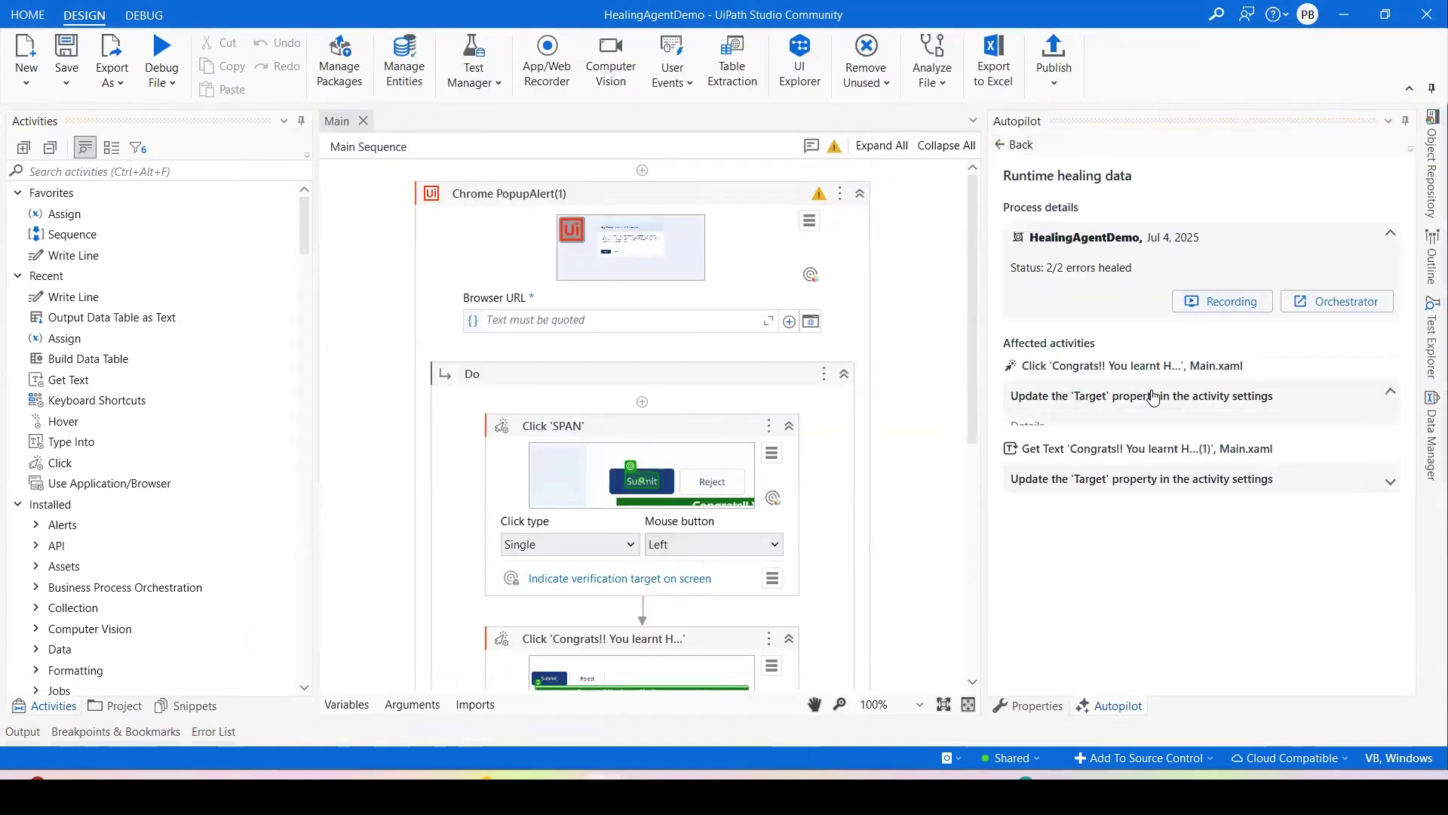
scroll(1339, 590, down, 3)
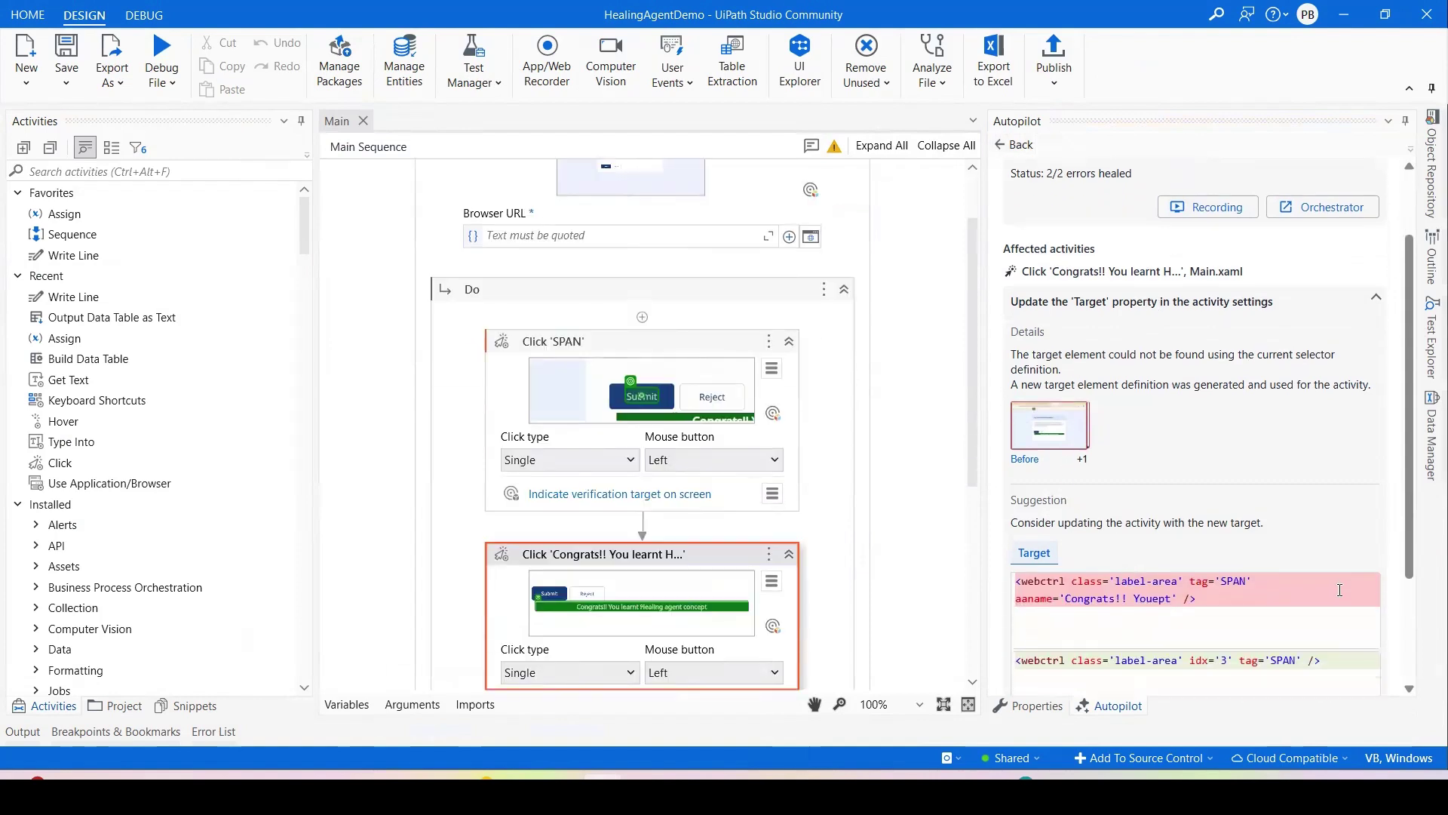
scroll(1339, 589, down, 3)
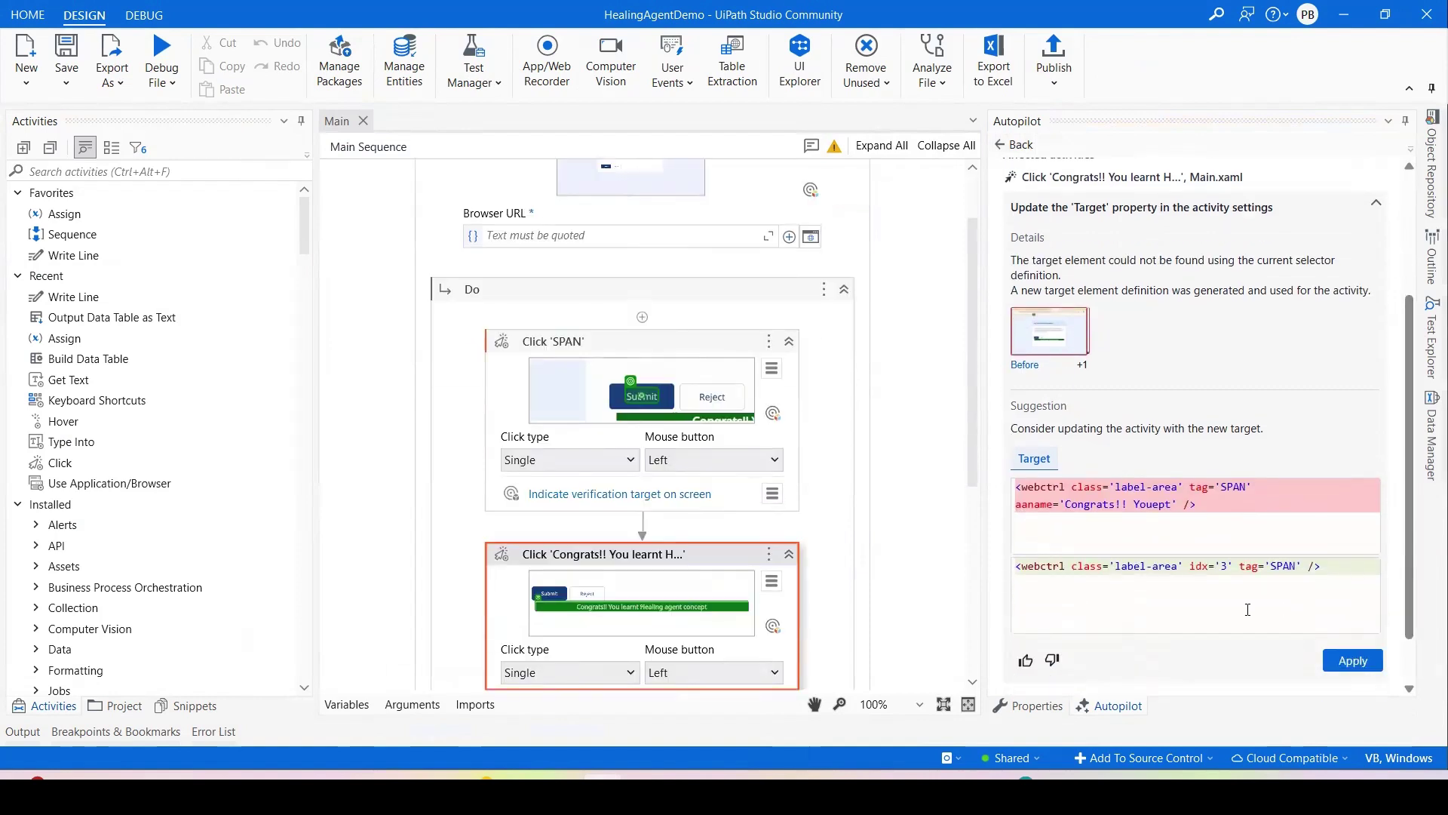
click(1174, 493)
Try to apply the suggested target to the Click activity, cancel it, and show the PopupAlert page in Chrome before returning to Studio
click(1348, 662)
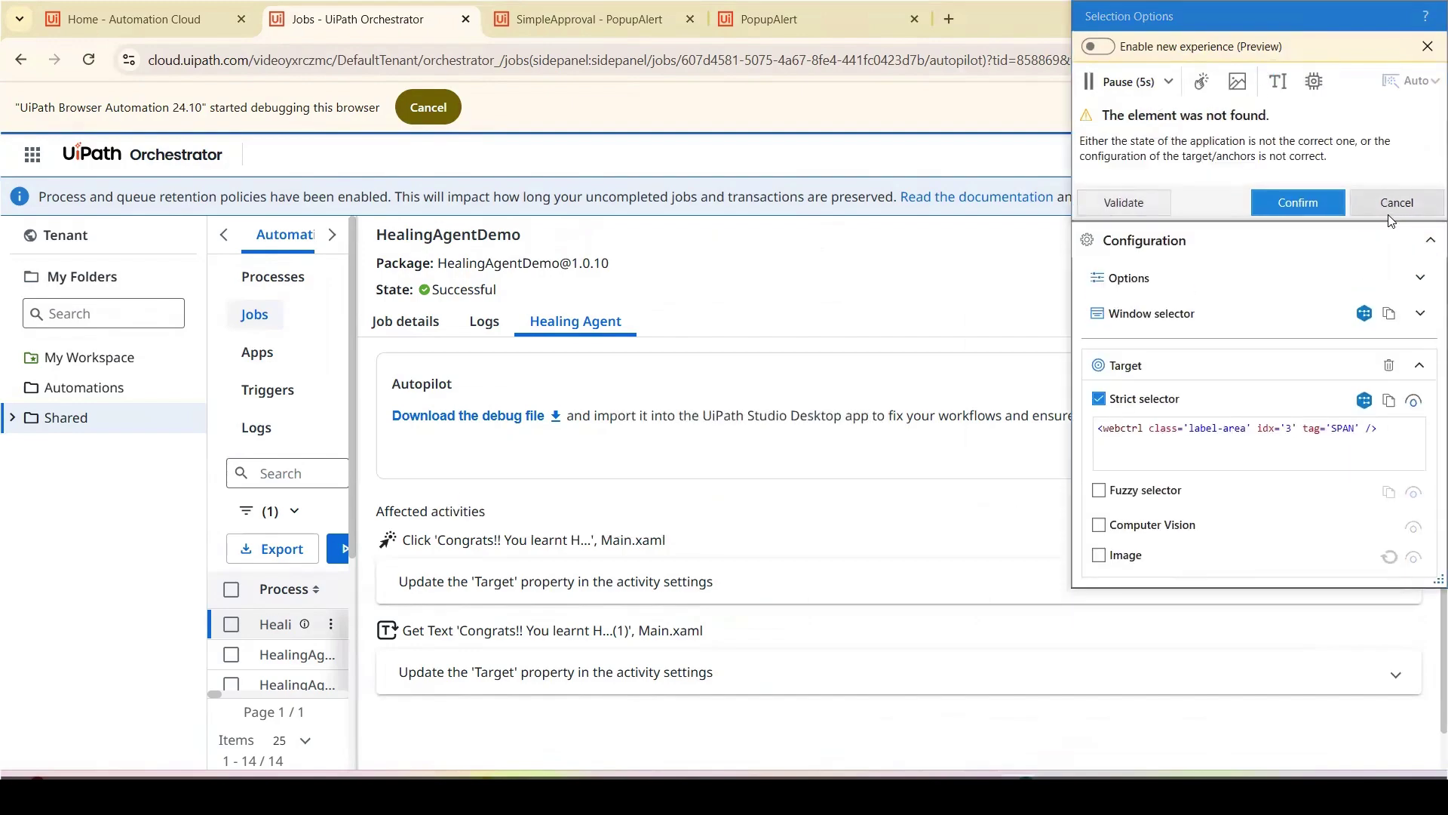
click(1387, 214)
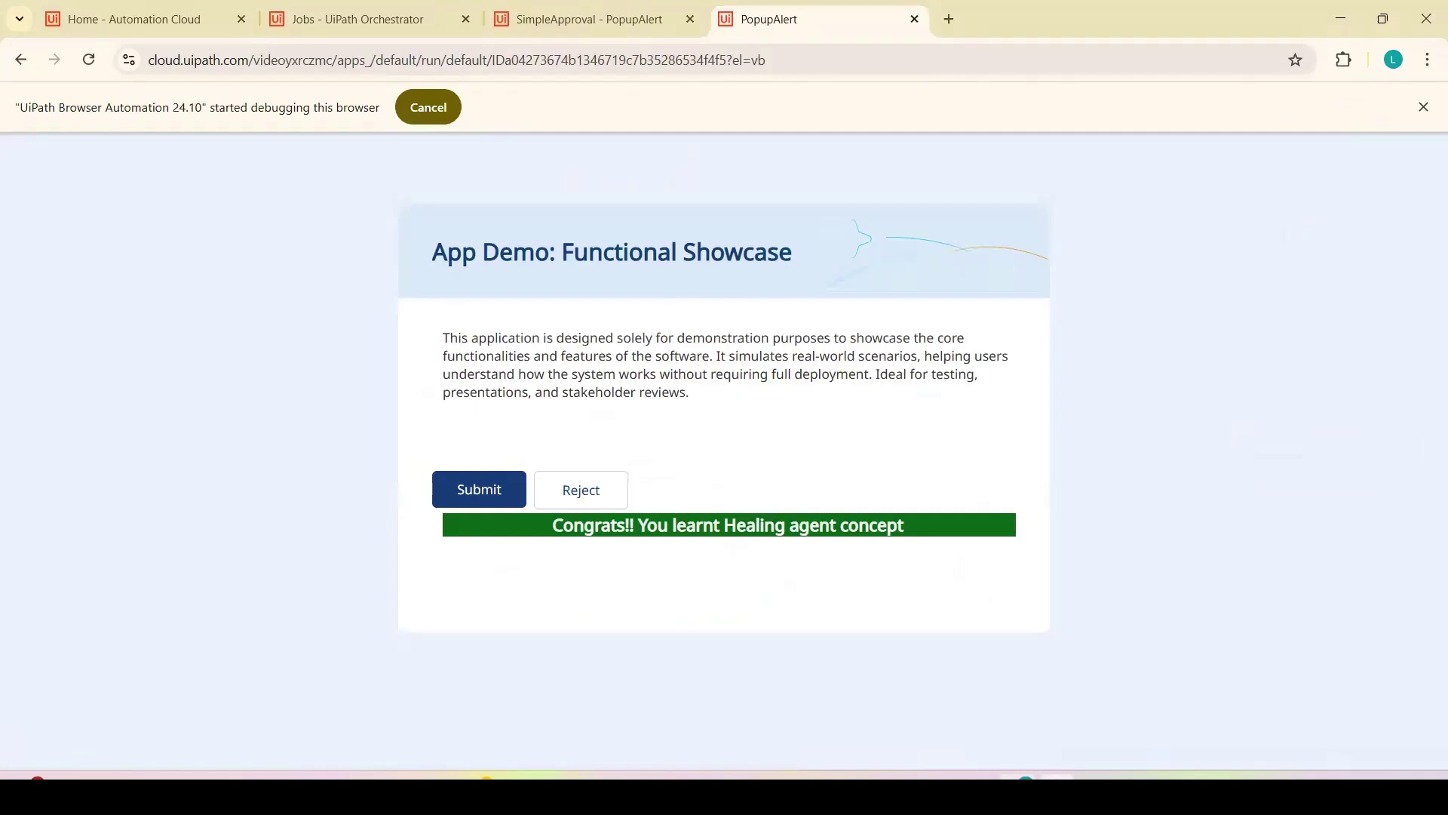
click(602, 792)
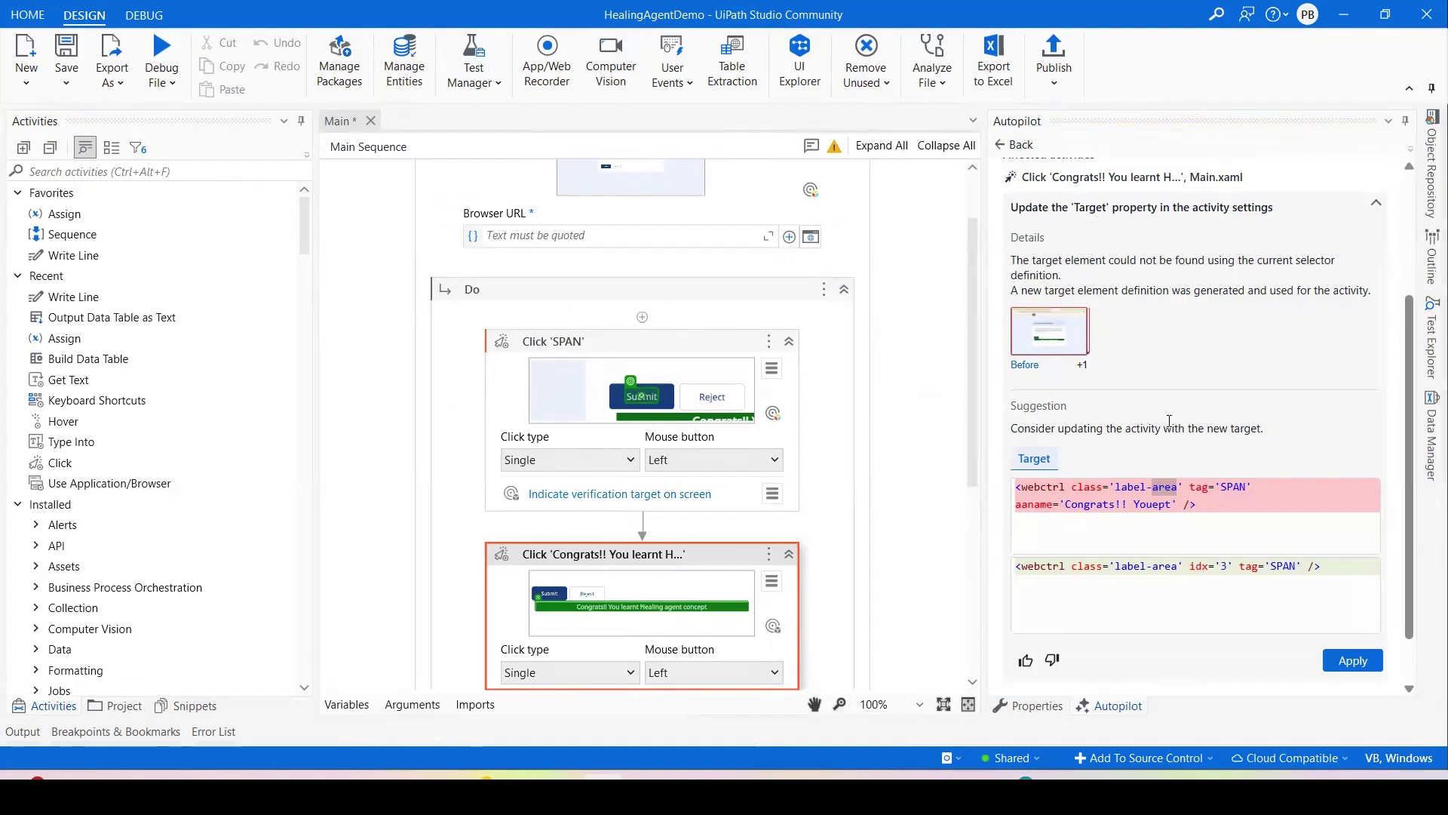
Apply the suggested target again, add the aaname attribute to its strict selector in UI Explorer, save the selector, and cancel the target selection
click(1354, 664)
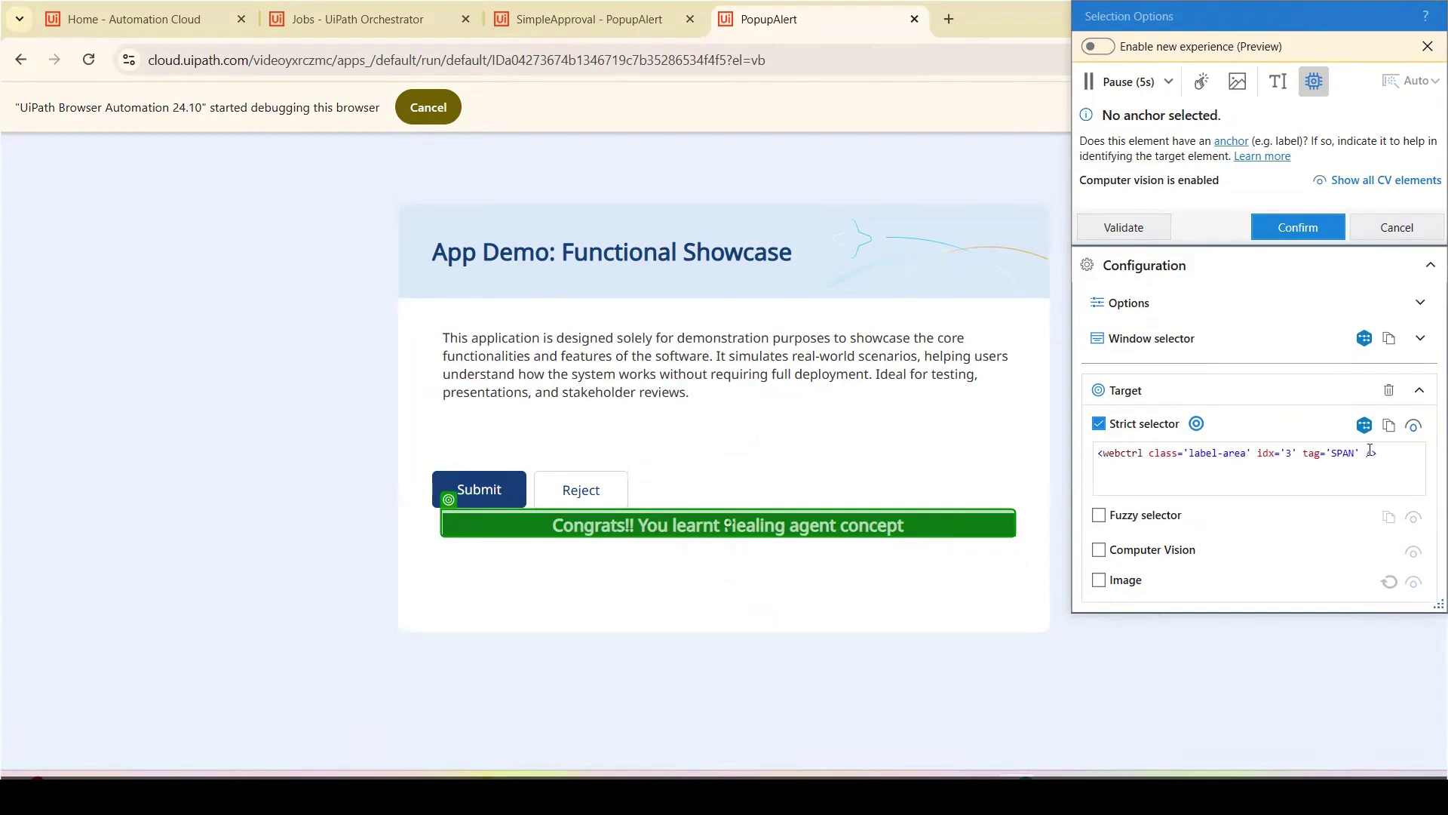
drag(1374, 453, 1077, 454)
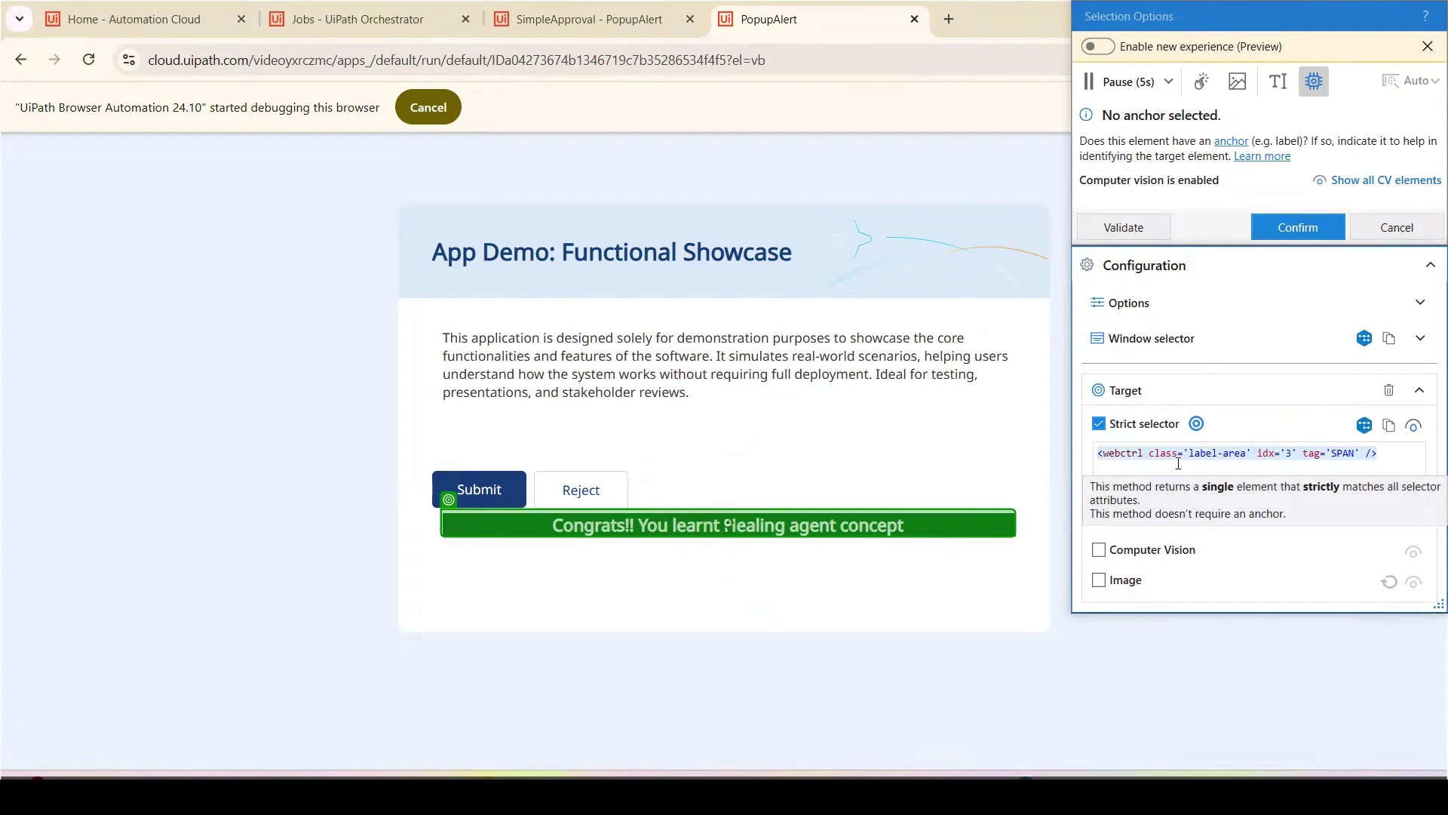
click(1365, 426)
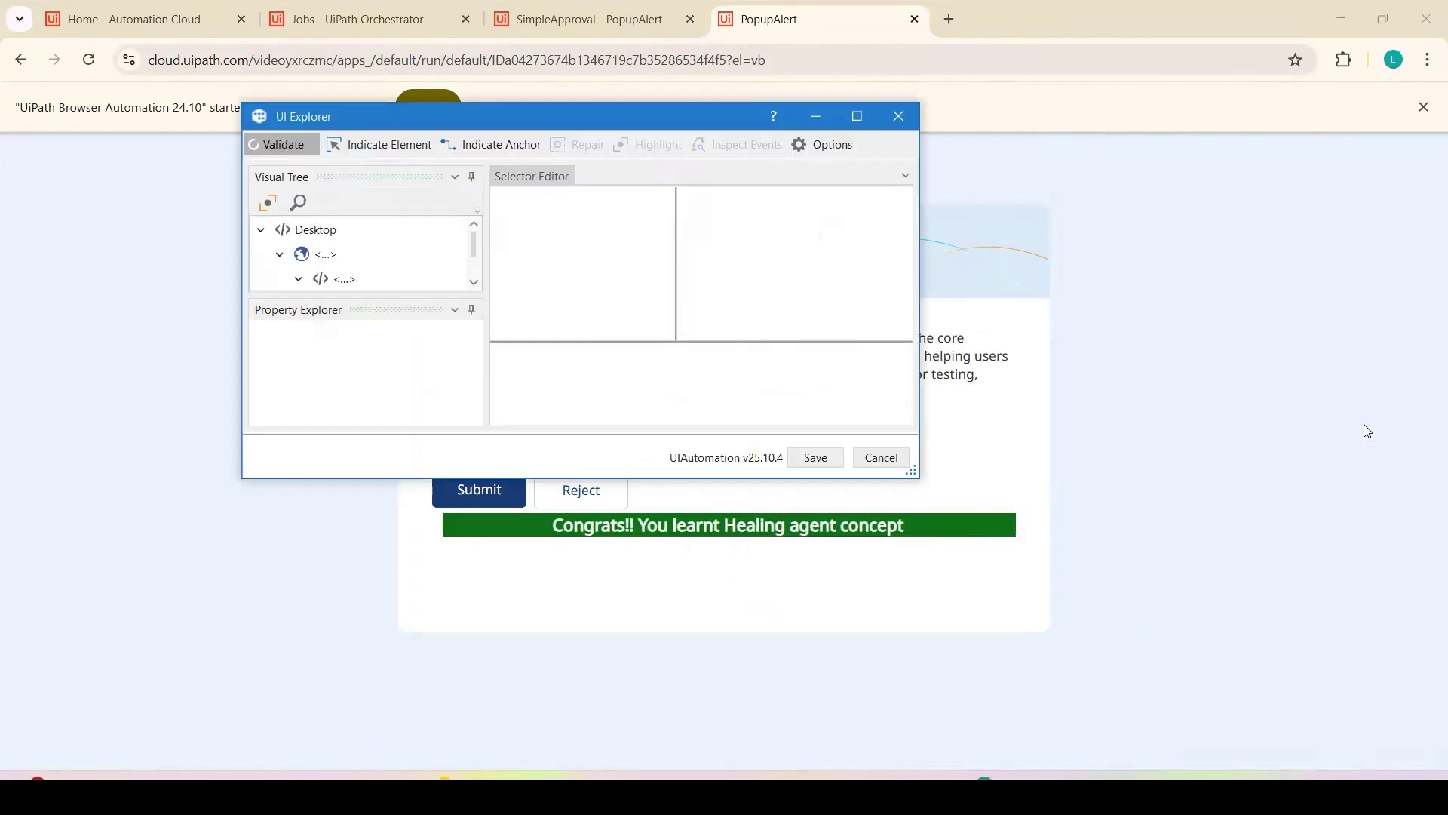
click(858, 124)
click(1220, 203)
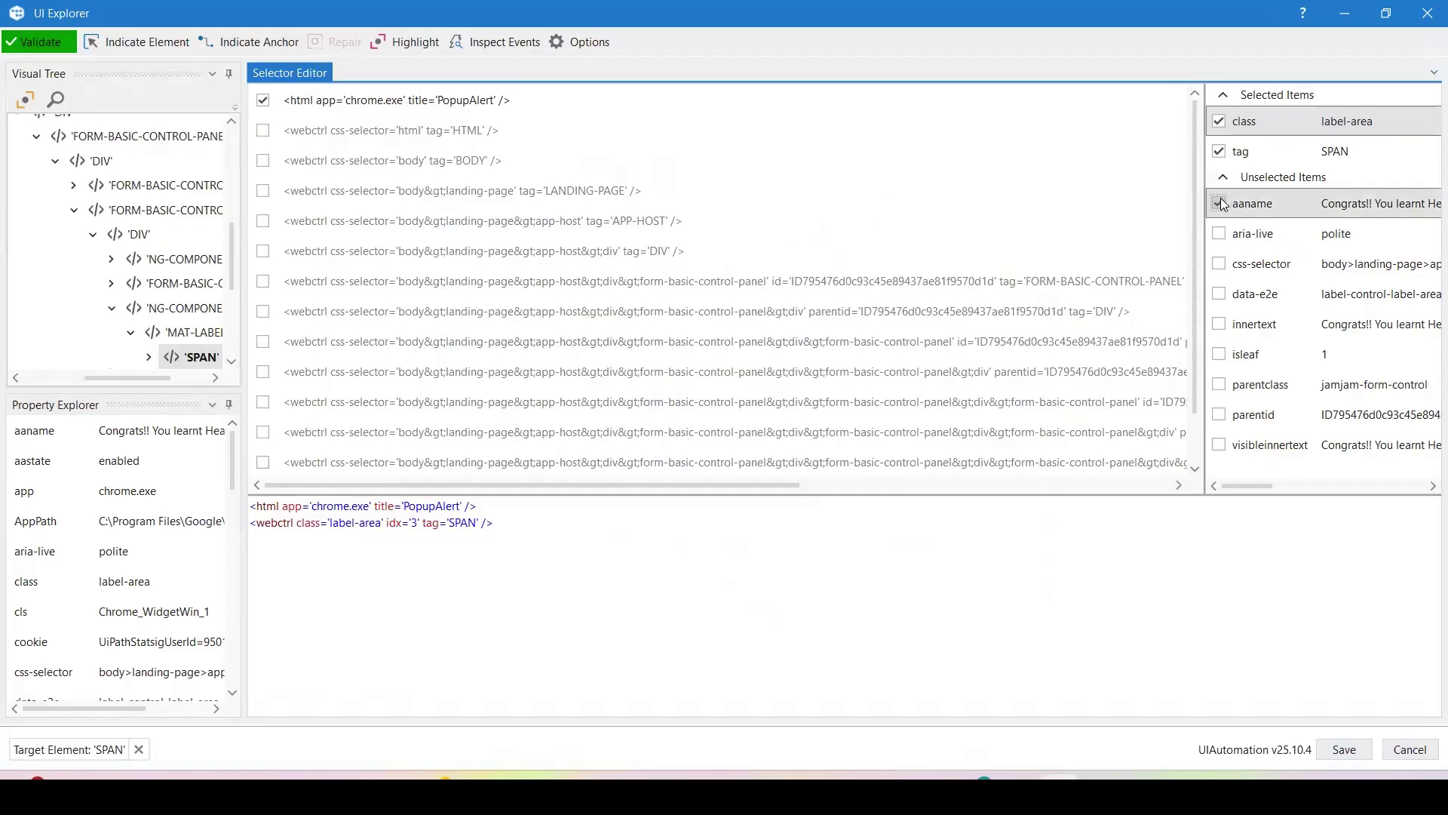
click(1355, 743)
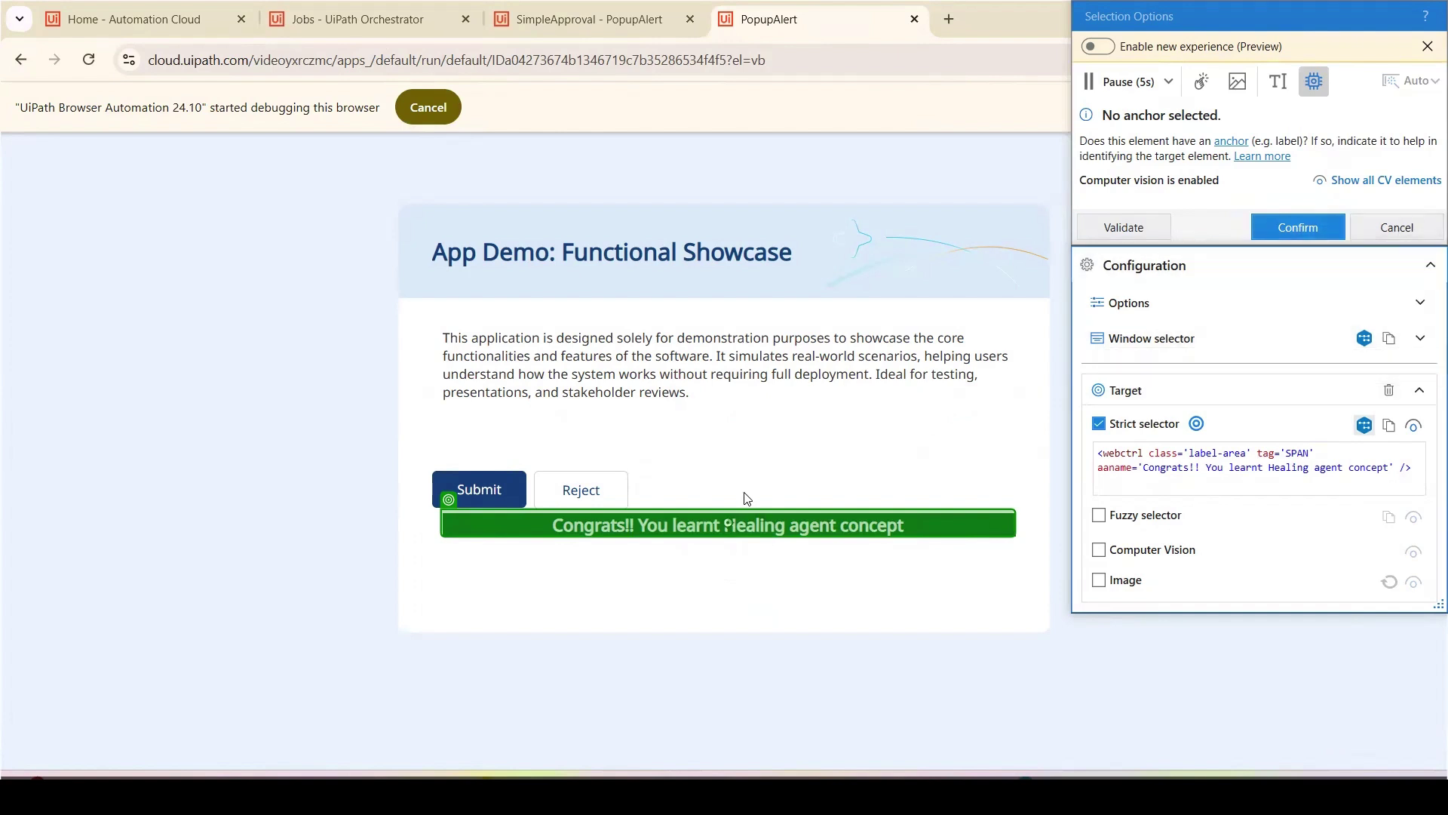
click(1397, 228)
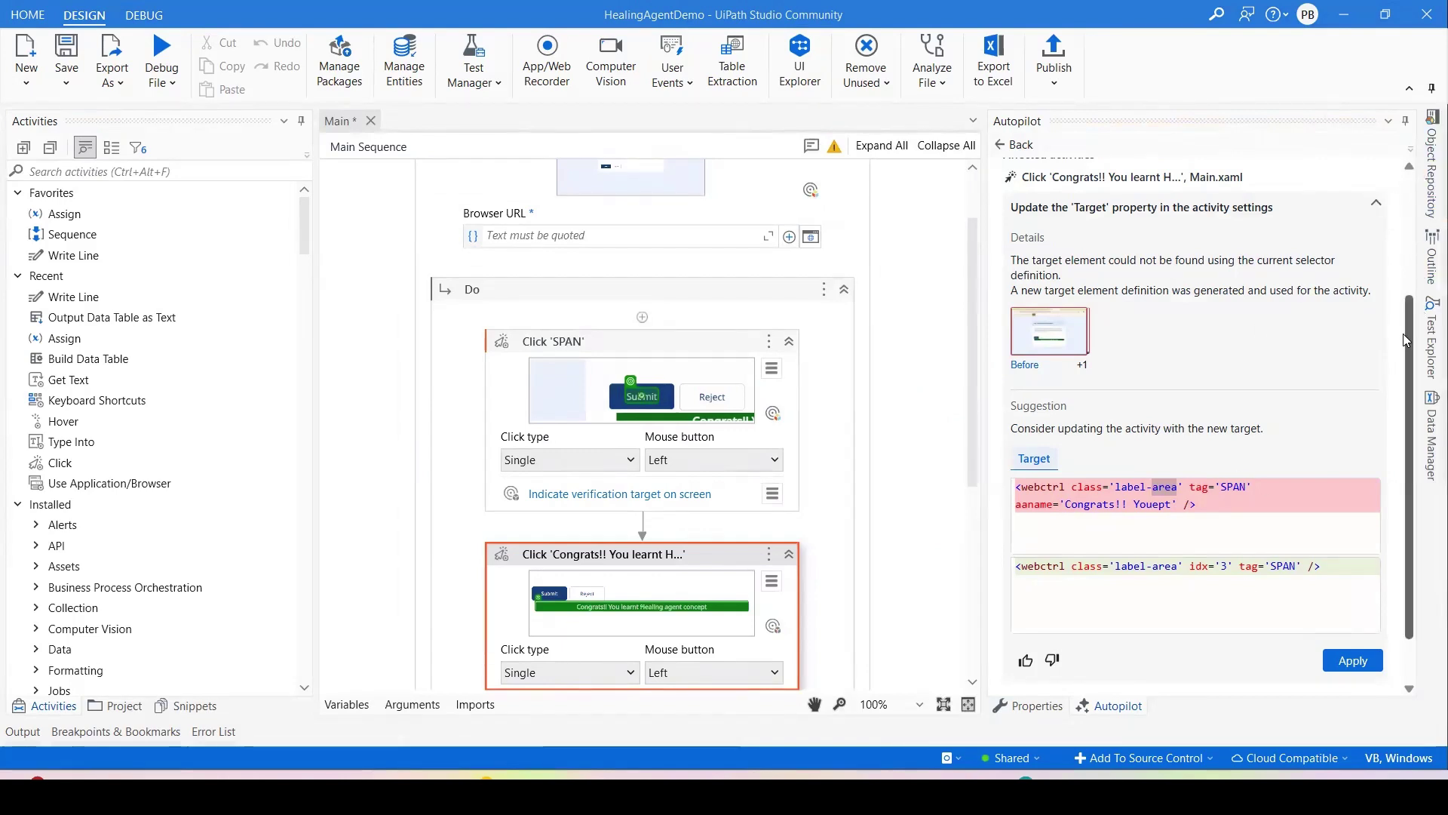
Review the runtime healing data for both the Click and Get Text activities in Autopilot
scroll(1415, 328, up, 5)
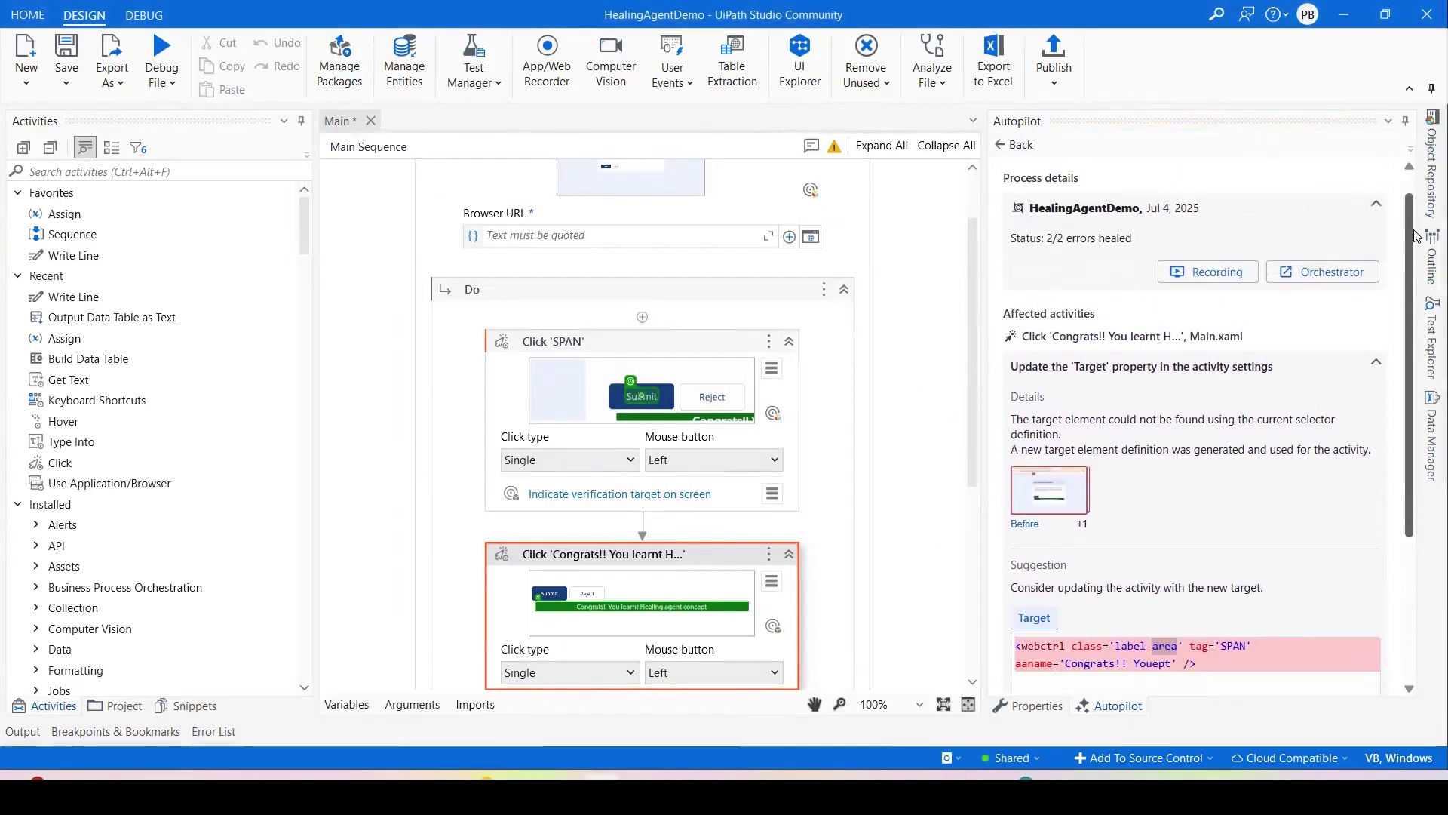
scroll(1414, 362, down, 5)
scroll(1414, 384, down, 1)
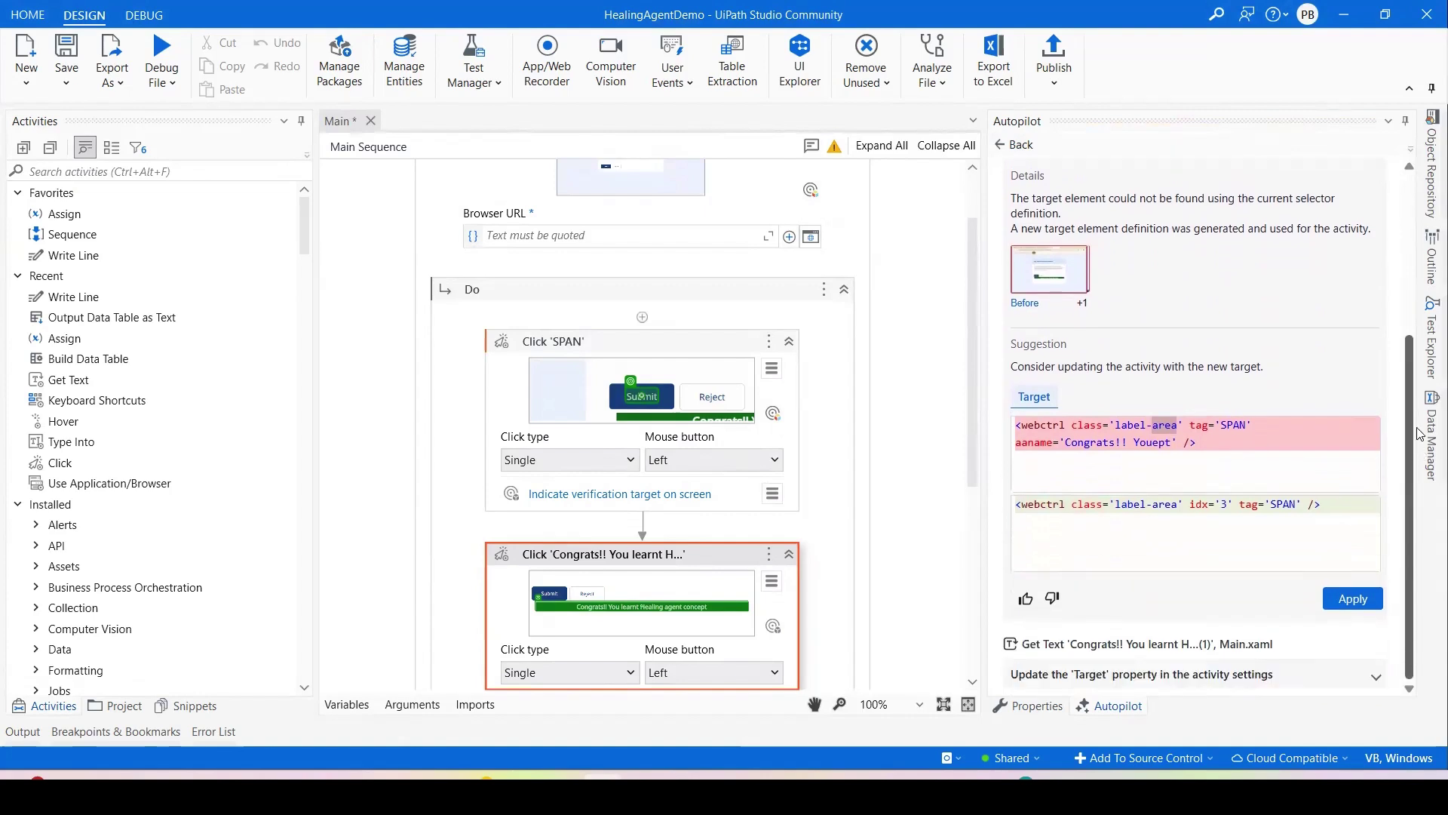
scroll(1421, 383, up, 3)
scroll(1423, 347, down, 2)
scroll(1423, 348, down, 2)
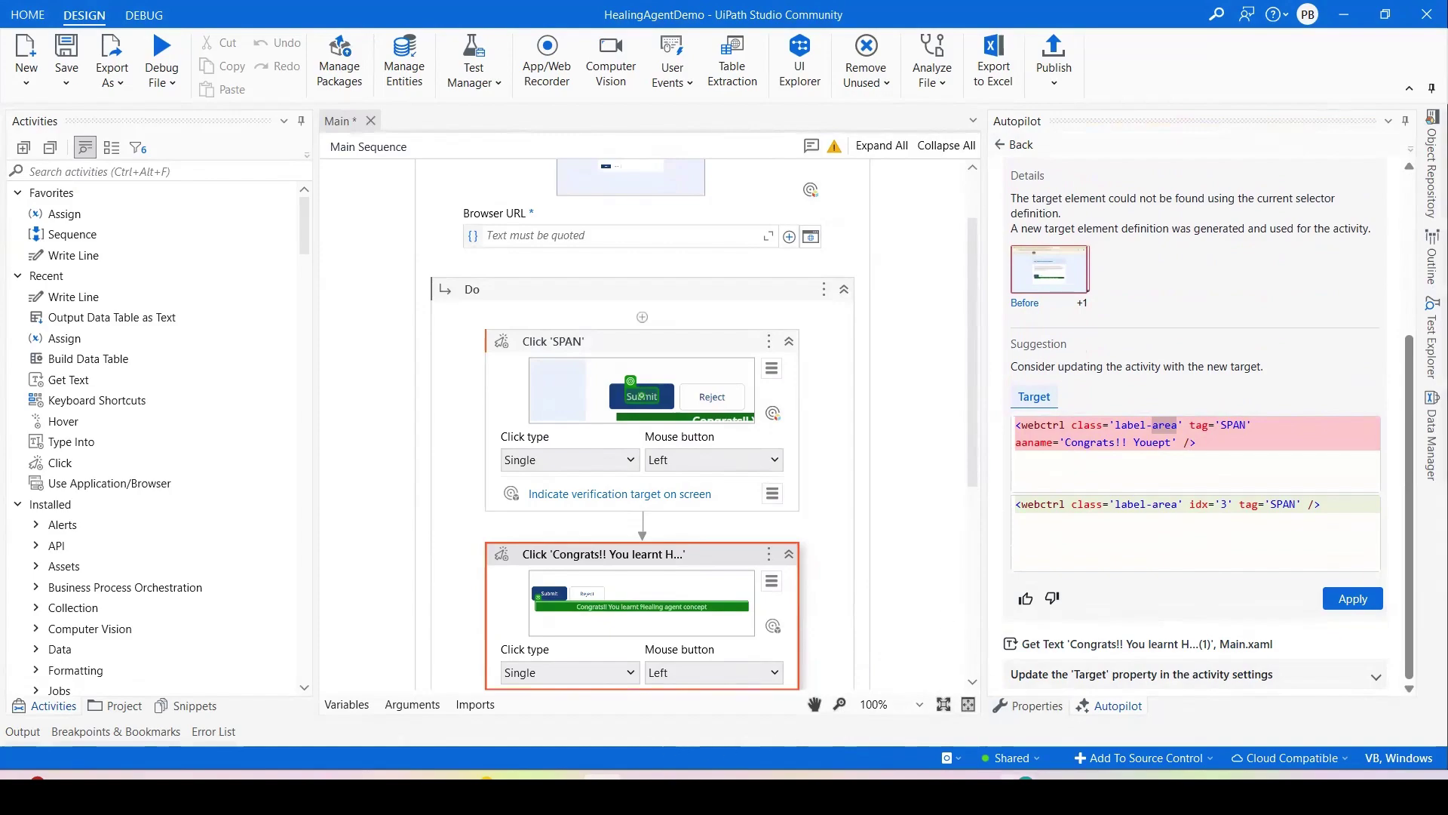
Switch to Orchestrator in Chrome and review the job's execution logs and Healing Agent suggestions
click(1016, 785)
click(355, 19)
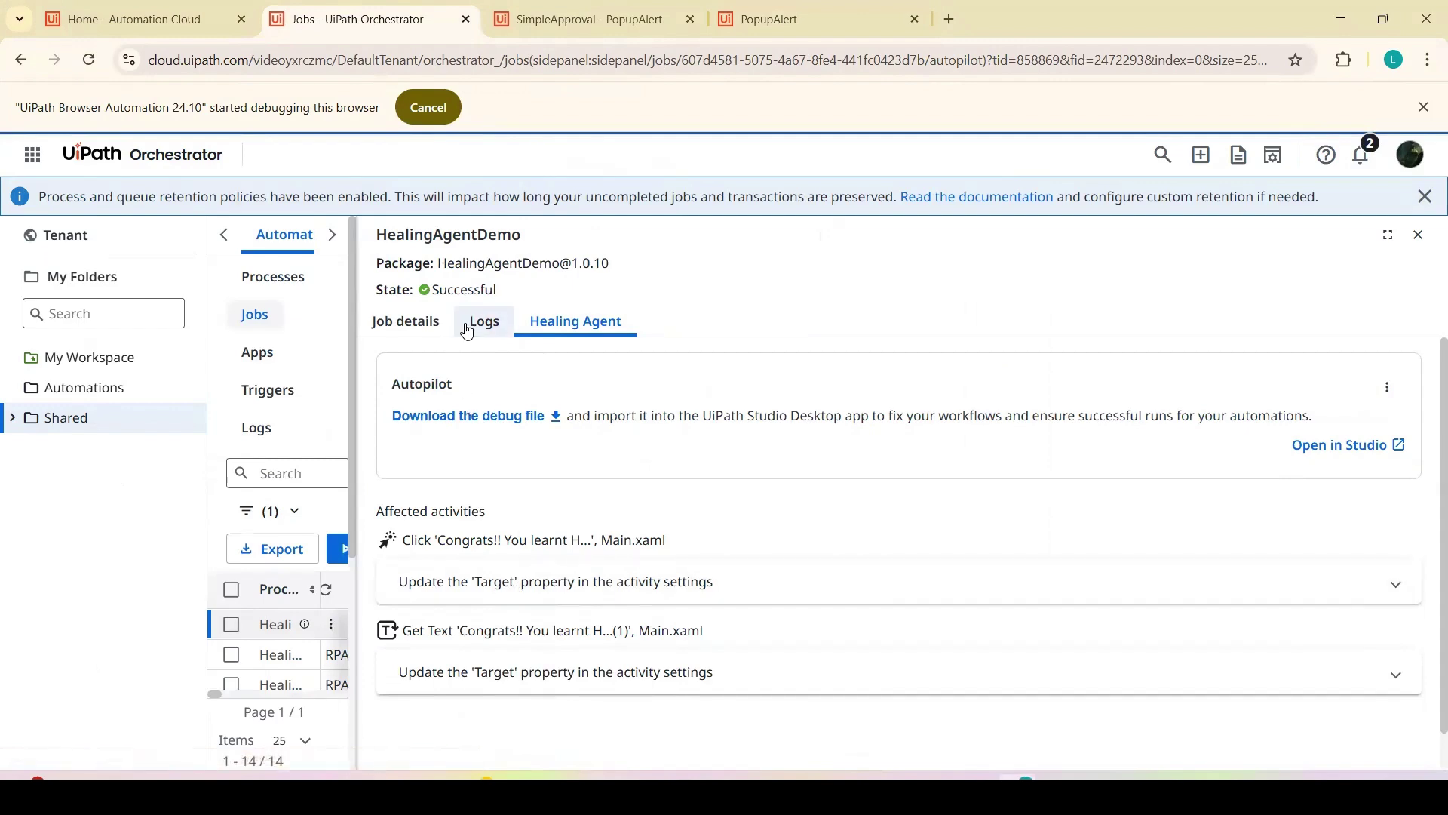
click(472, 329)
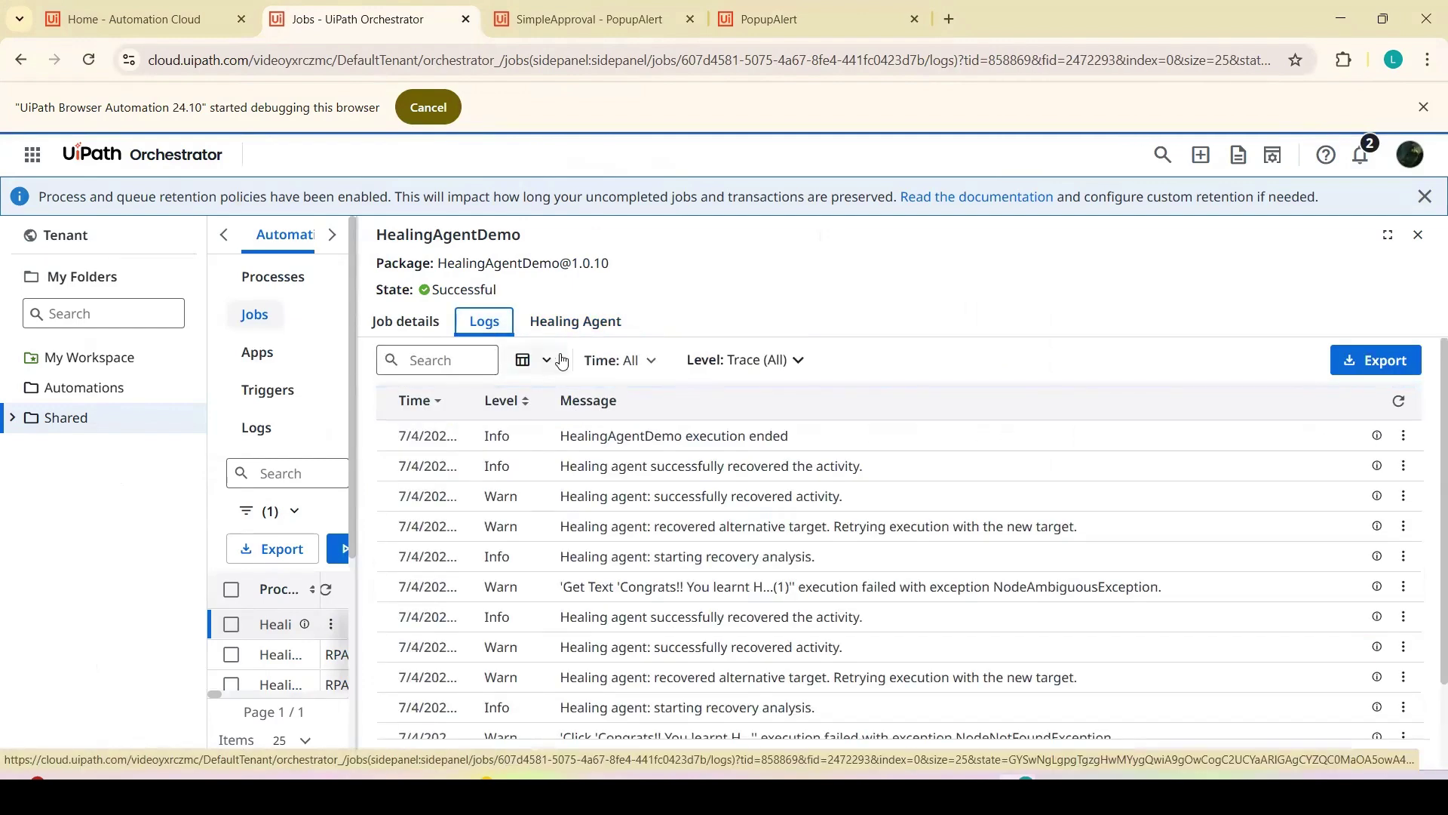
click(573, 318)
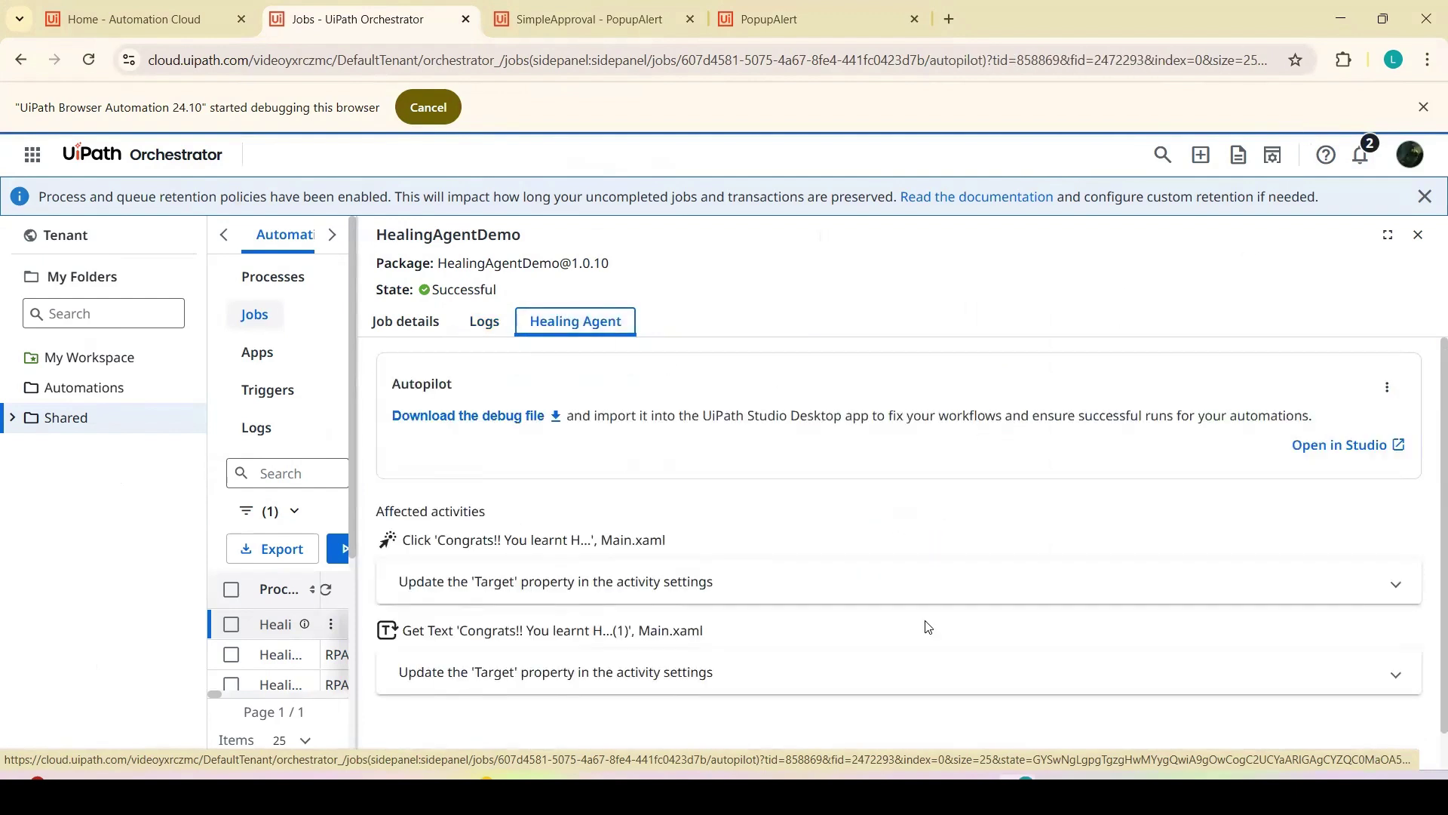
click(15, 564)
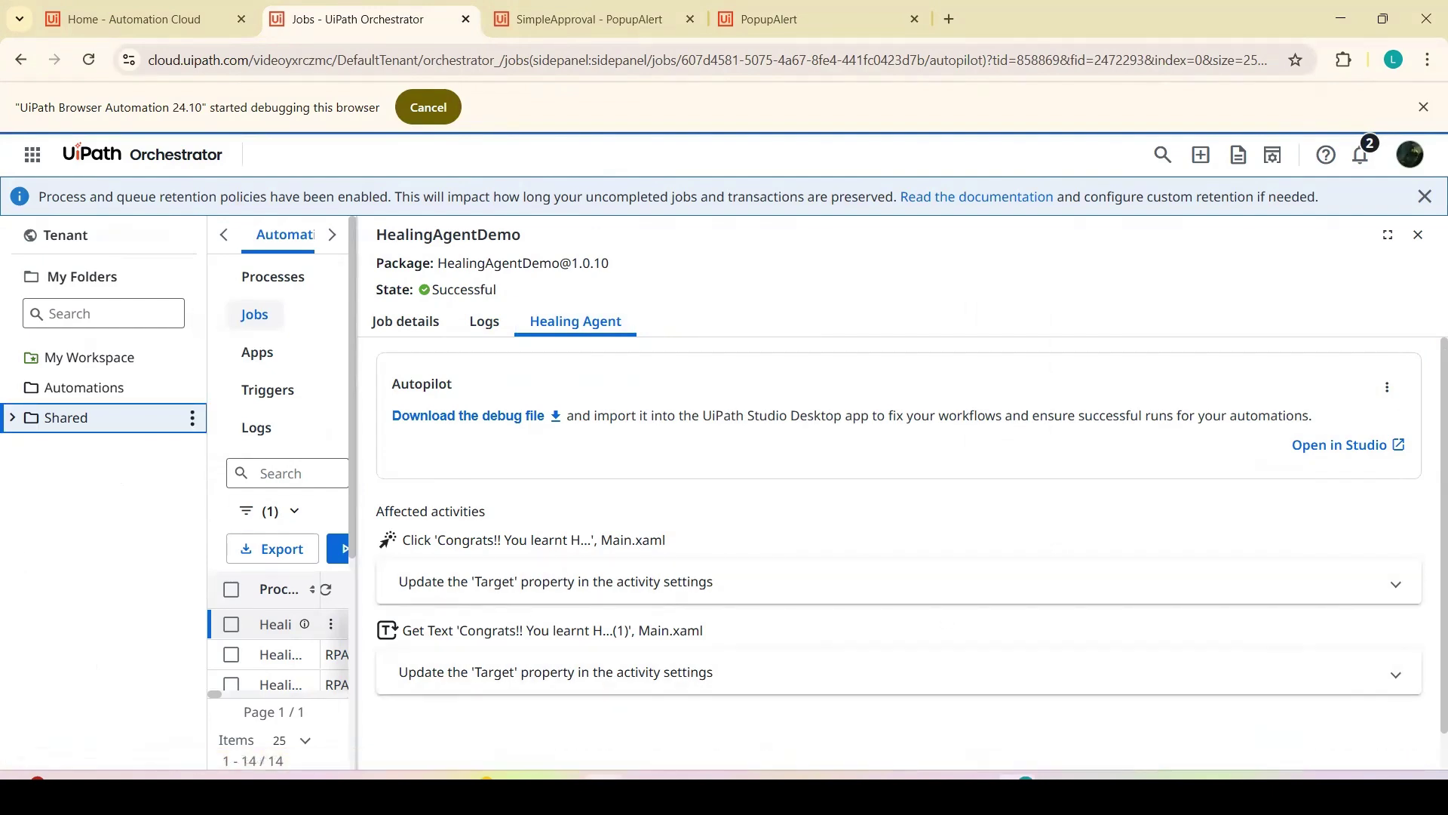
Edit the HealingAgentDemo process to disable Healing Agent self-healing while keeping Healing Agent enabled, and update the process
click(254, 314)
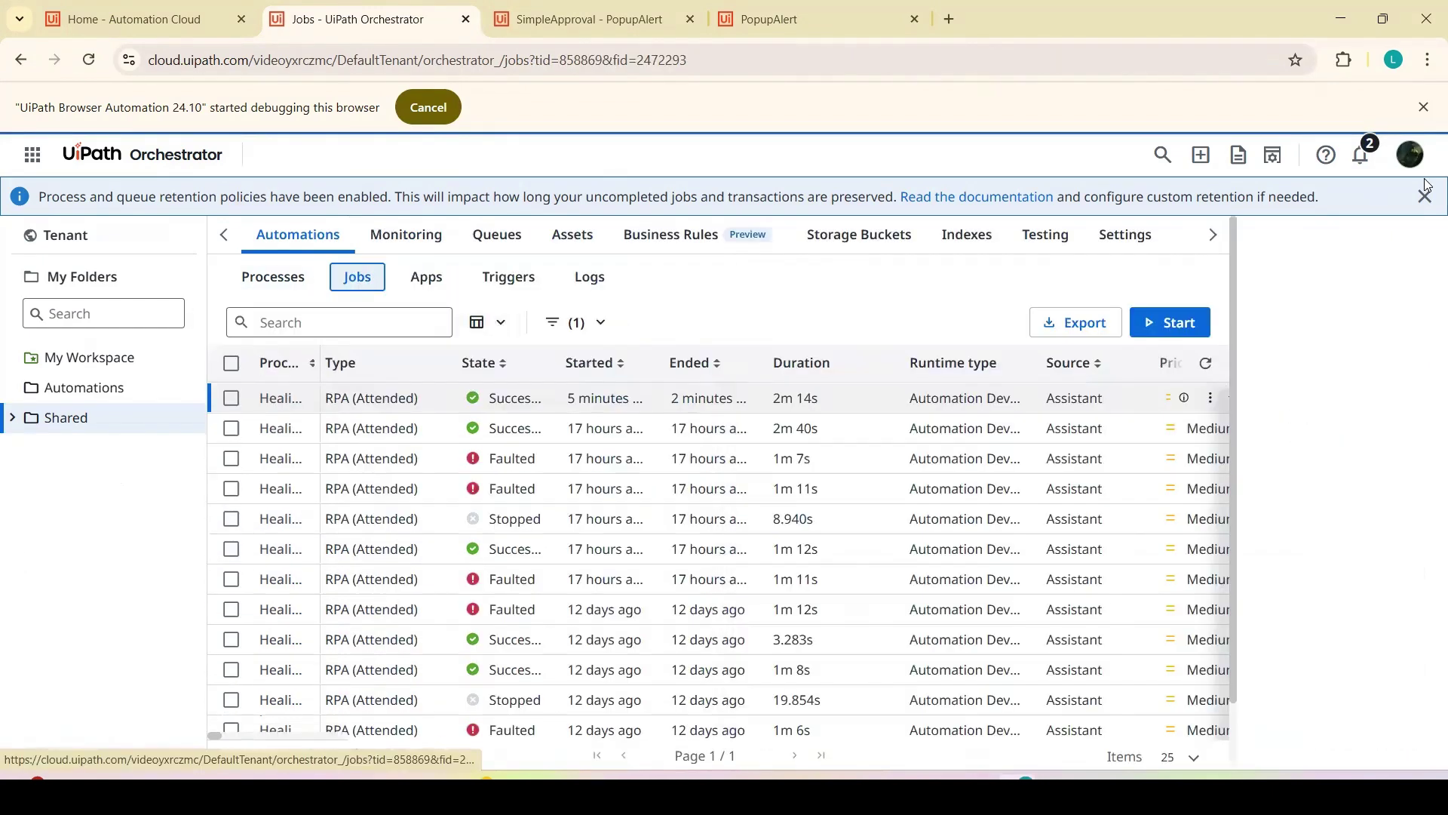
click(276, 285)
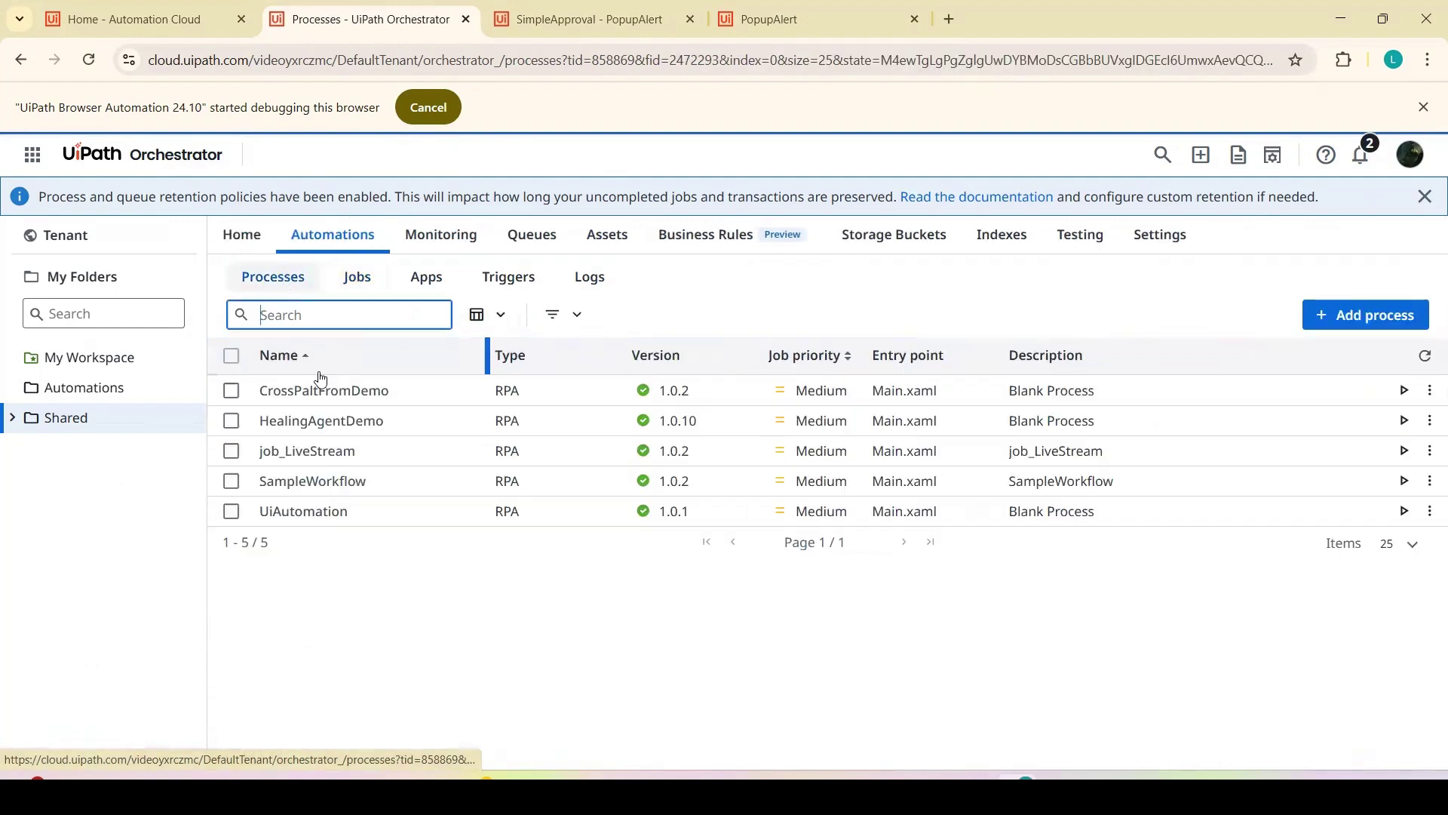
click(1430, 421)
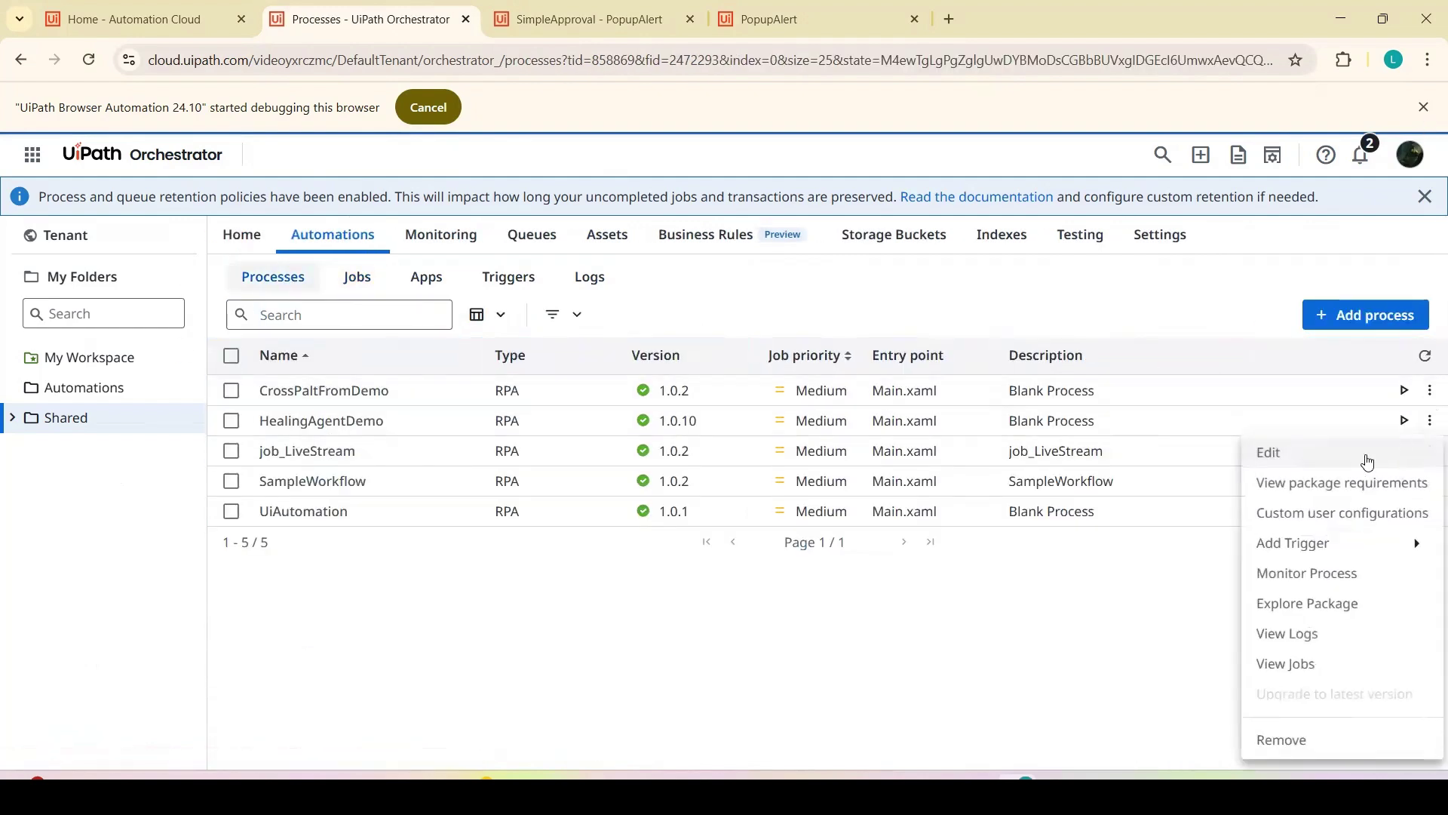
click(1269, 453)
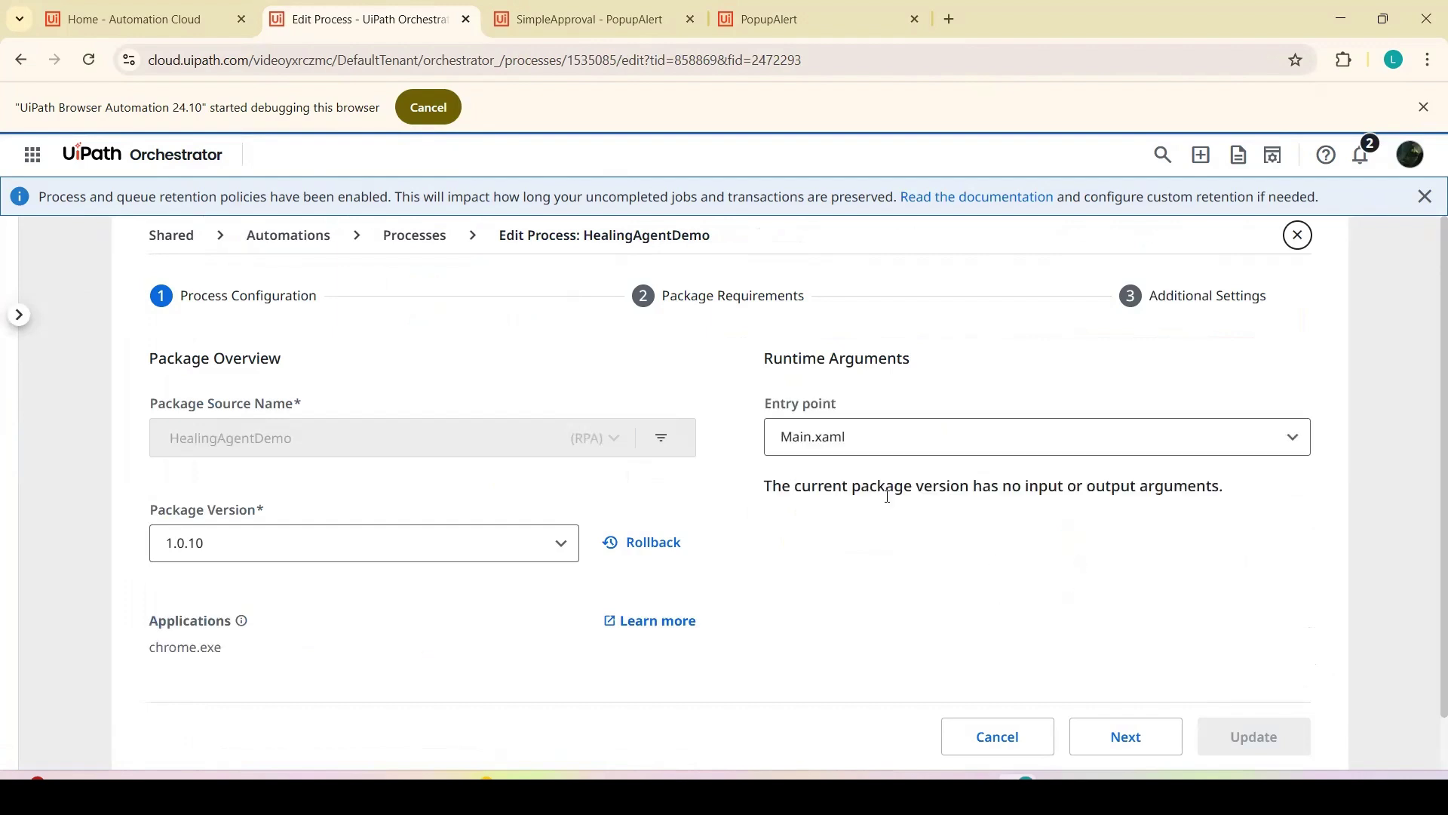
click(1154, 751)
click(1103, 749)
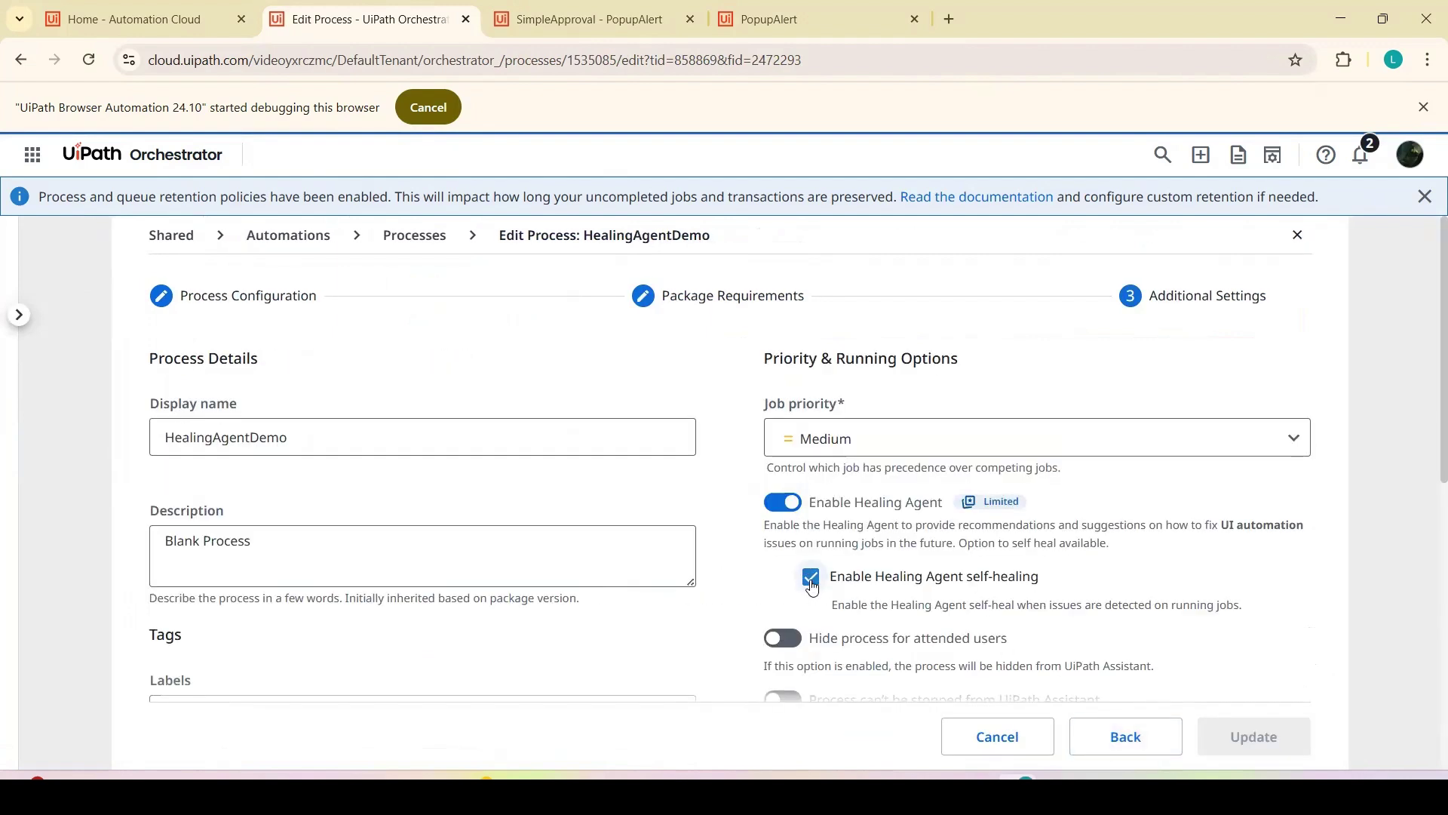
click(878, 585)
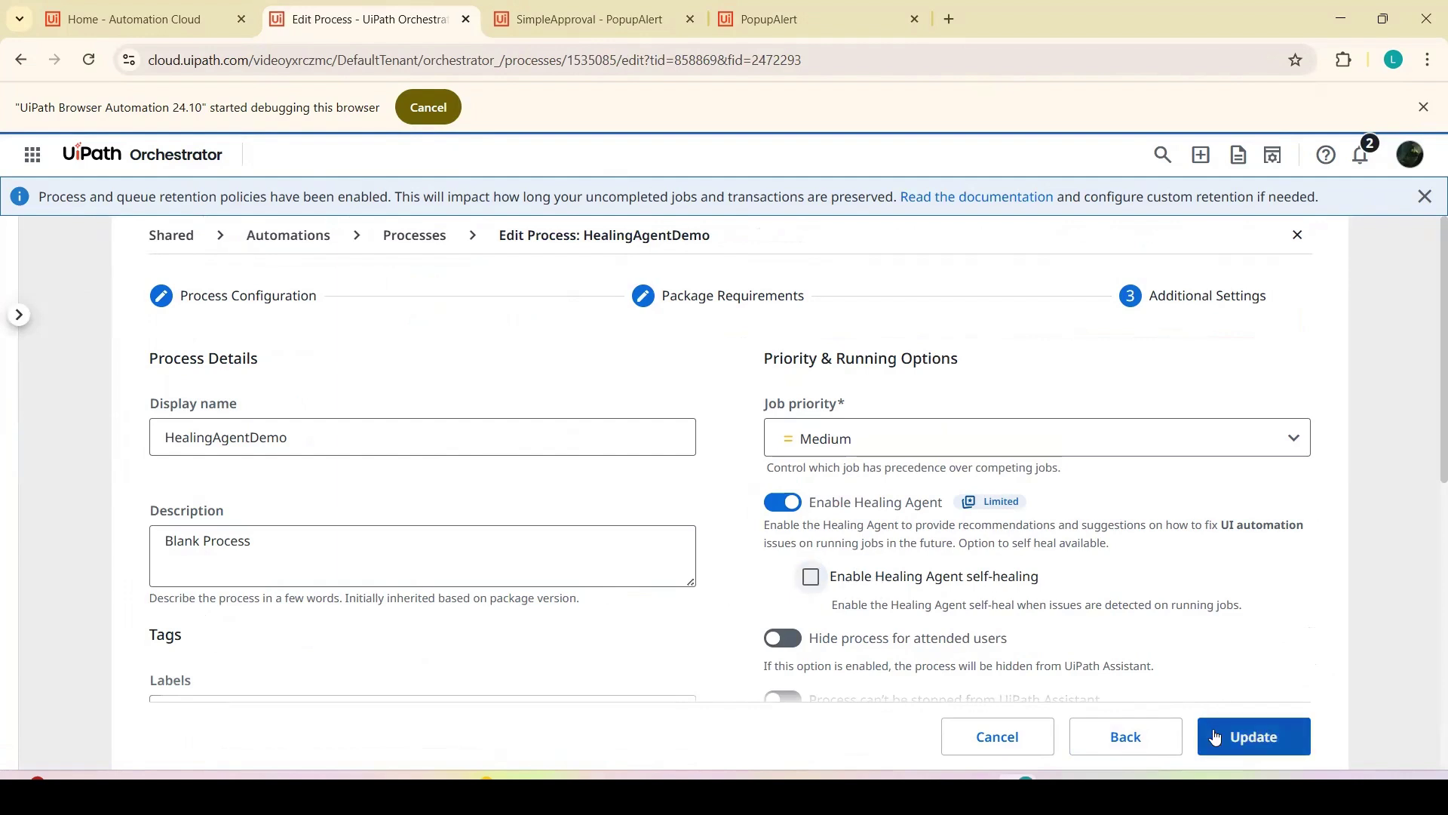
click(1286, 728)
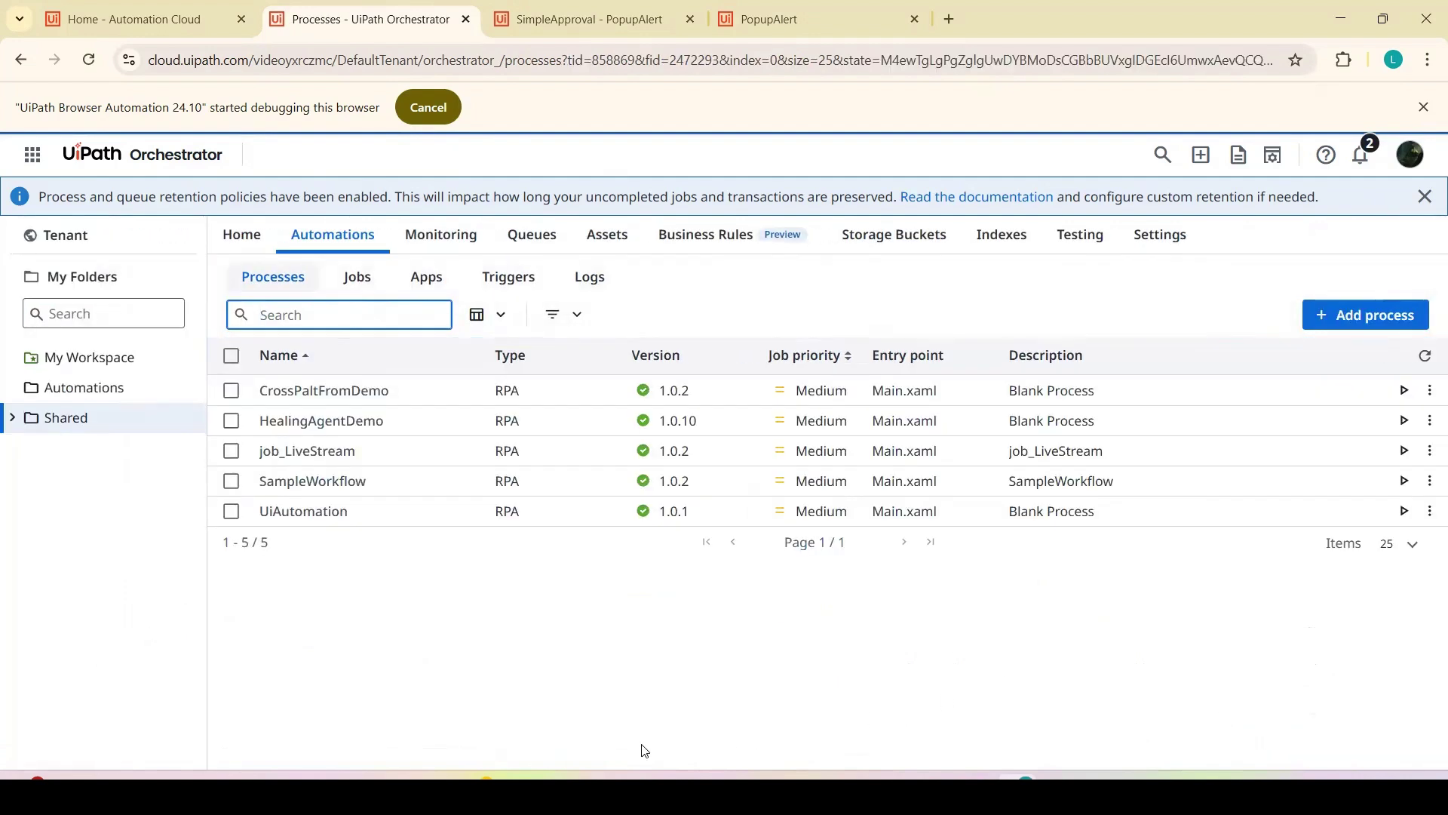
Show the PopupAlert page, run HealingAgentDemo from UiPath Assistant, and minimise Assistant while the job runs
double_click(1217, 23)
click(1177, 68)
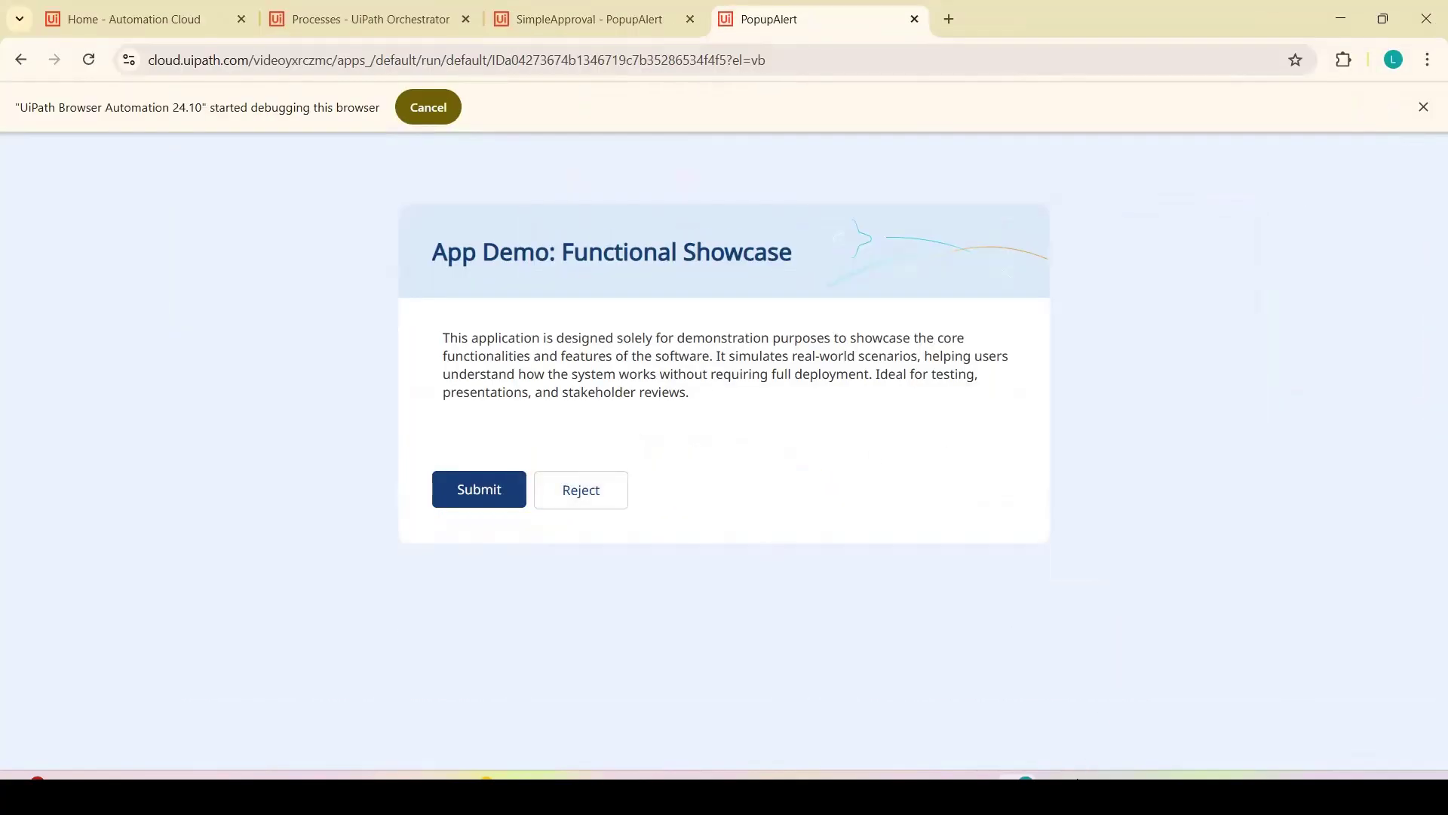
click(1026, 775)
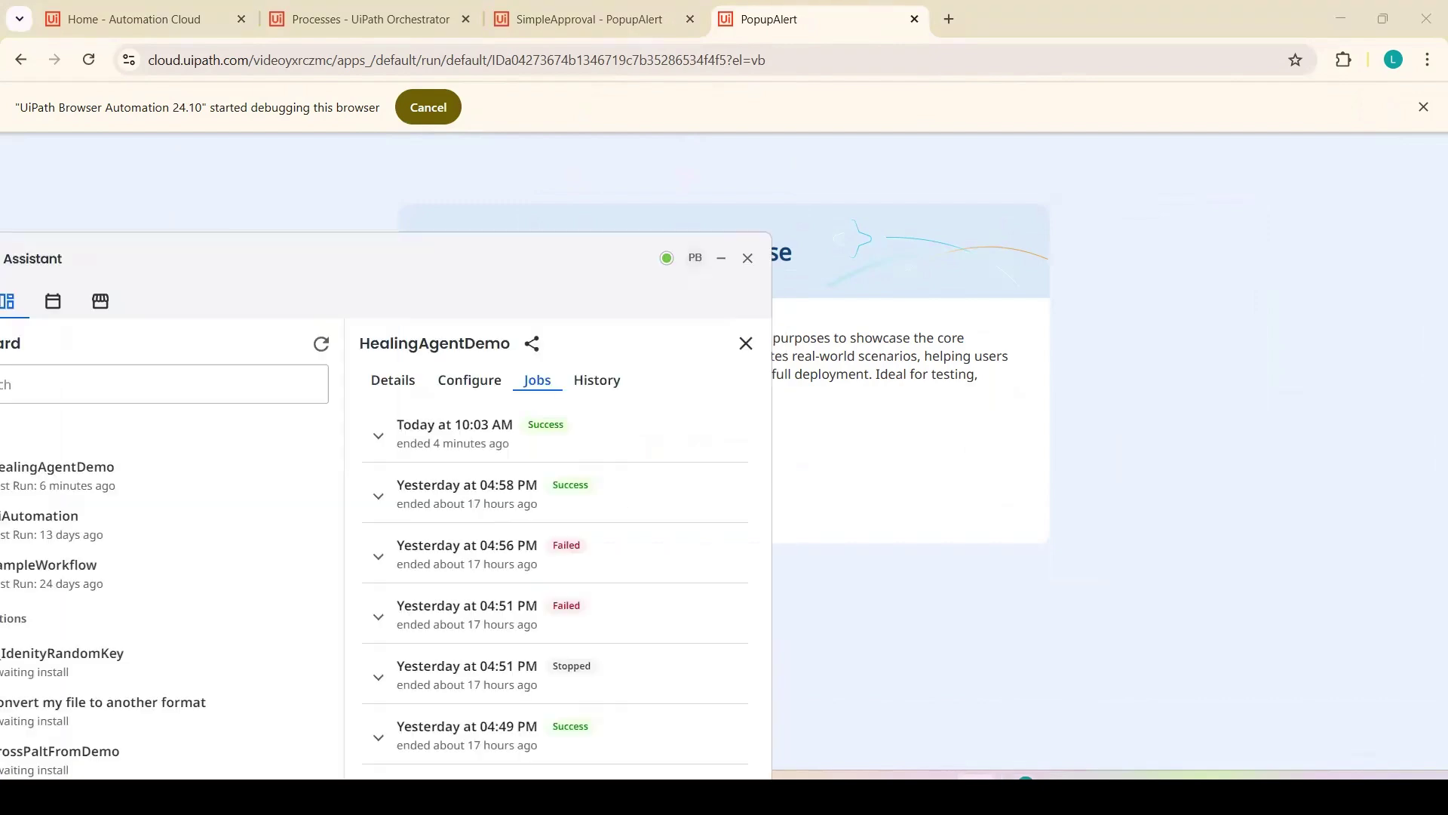
drag(551, 238, 846, 154)
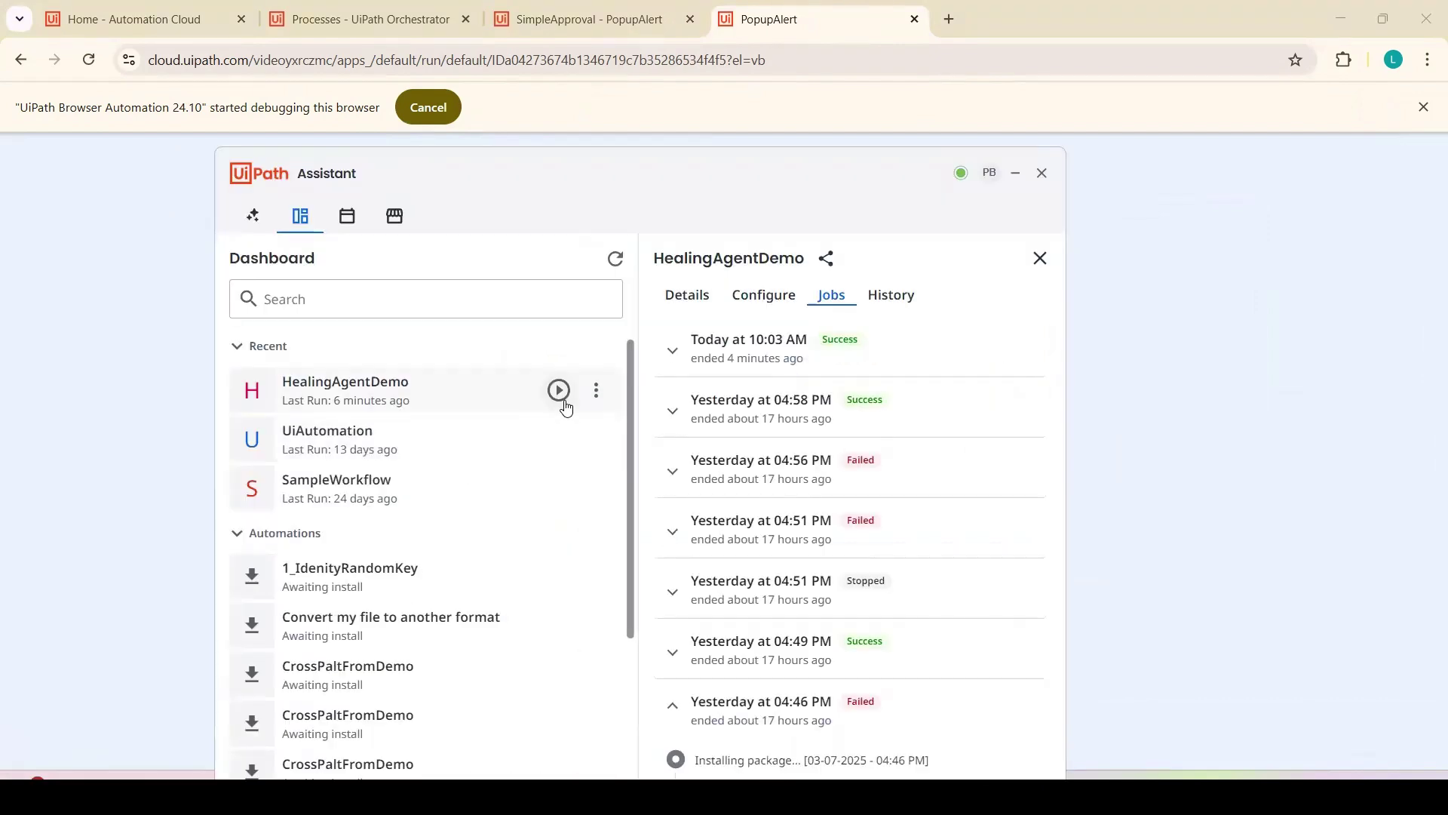
click(561, 391)
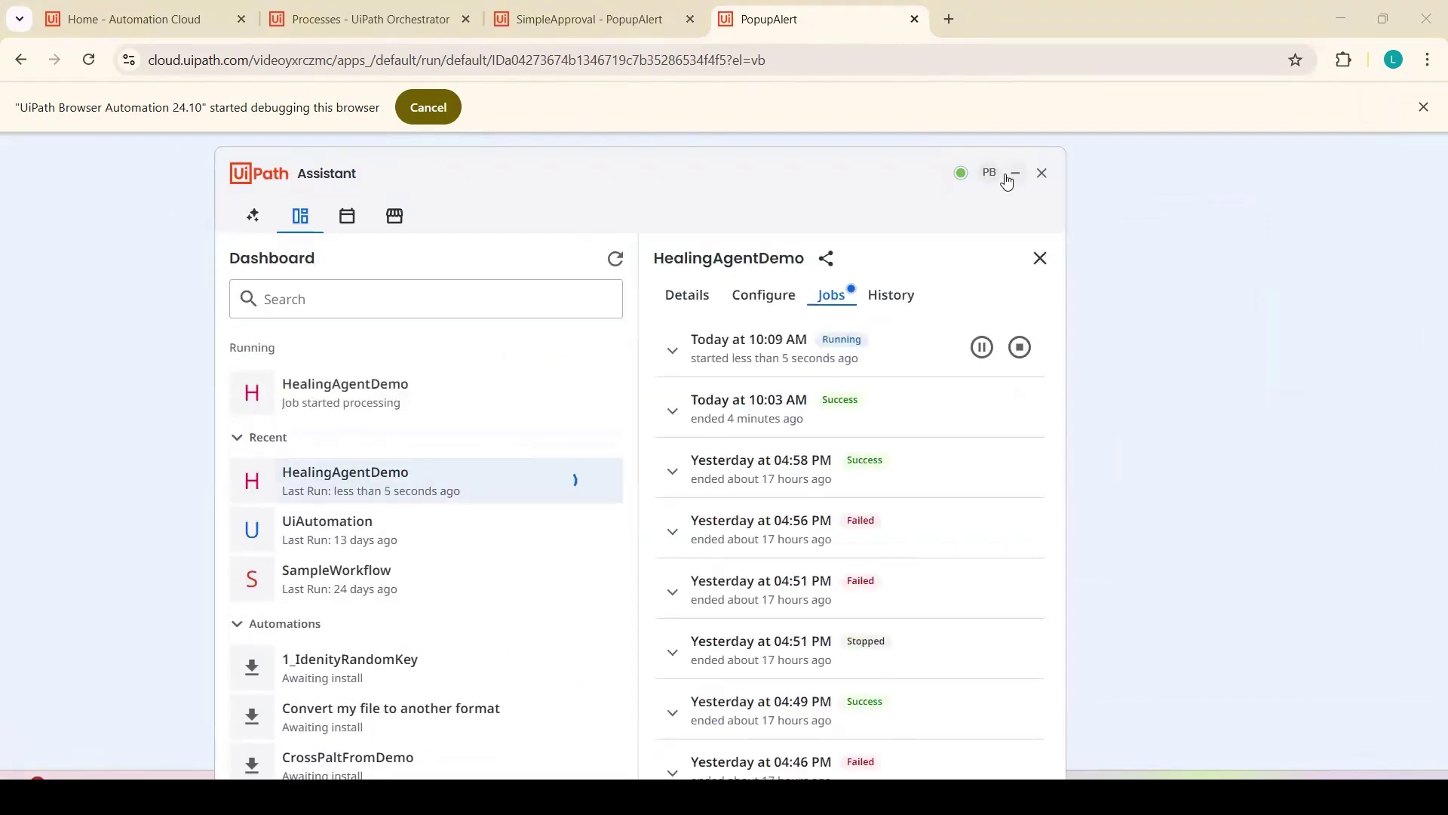
click(1013, 175)
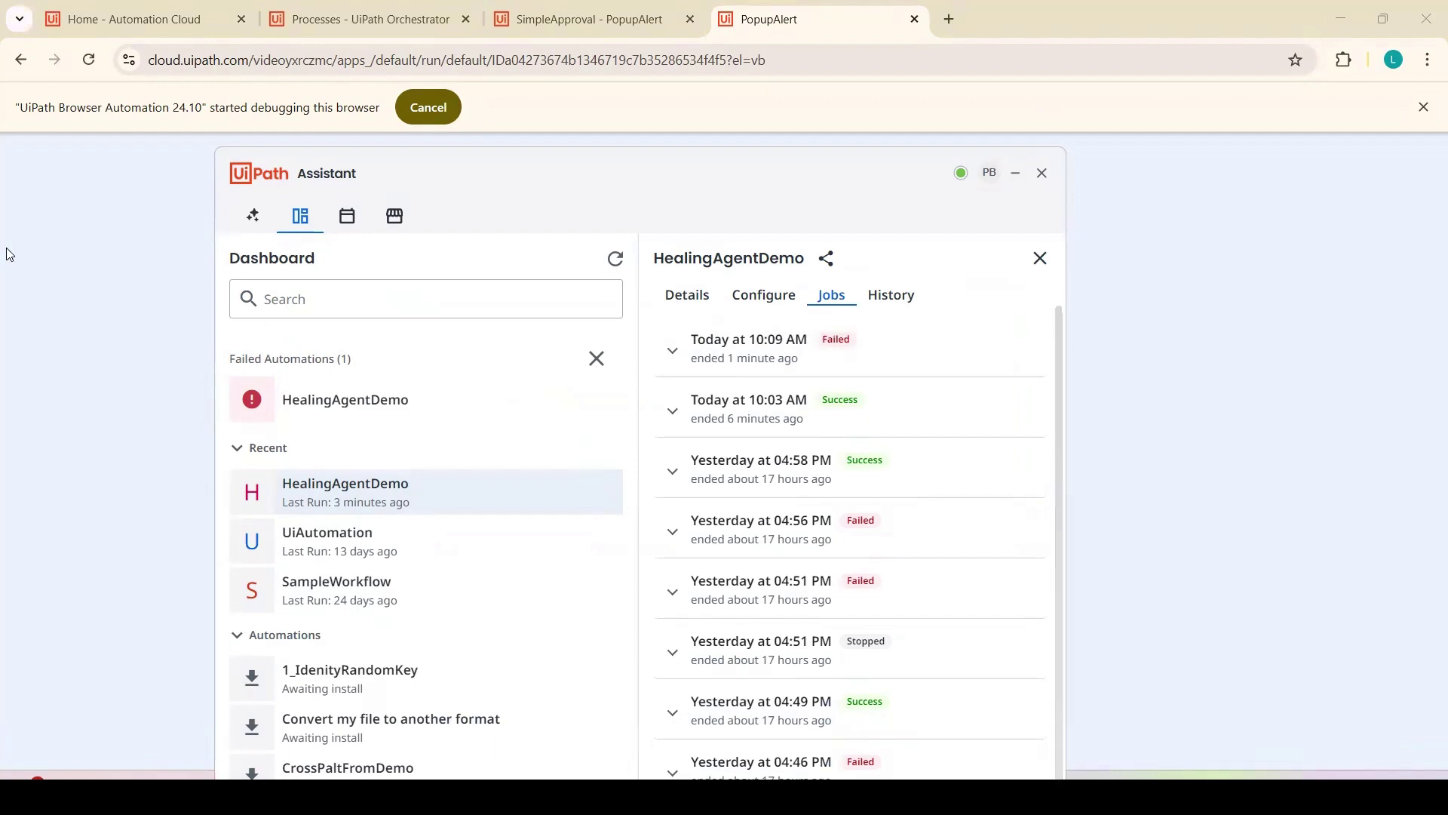
Return to Orchestrator and review the newest HealingAgentDemo job's details and Healing Agent results
click(138, 281)
click(291, 4)
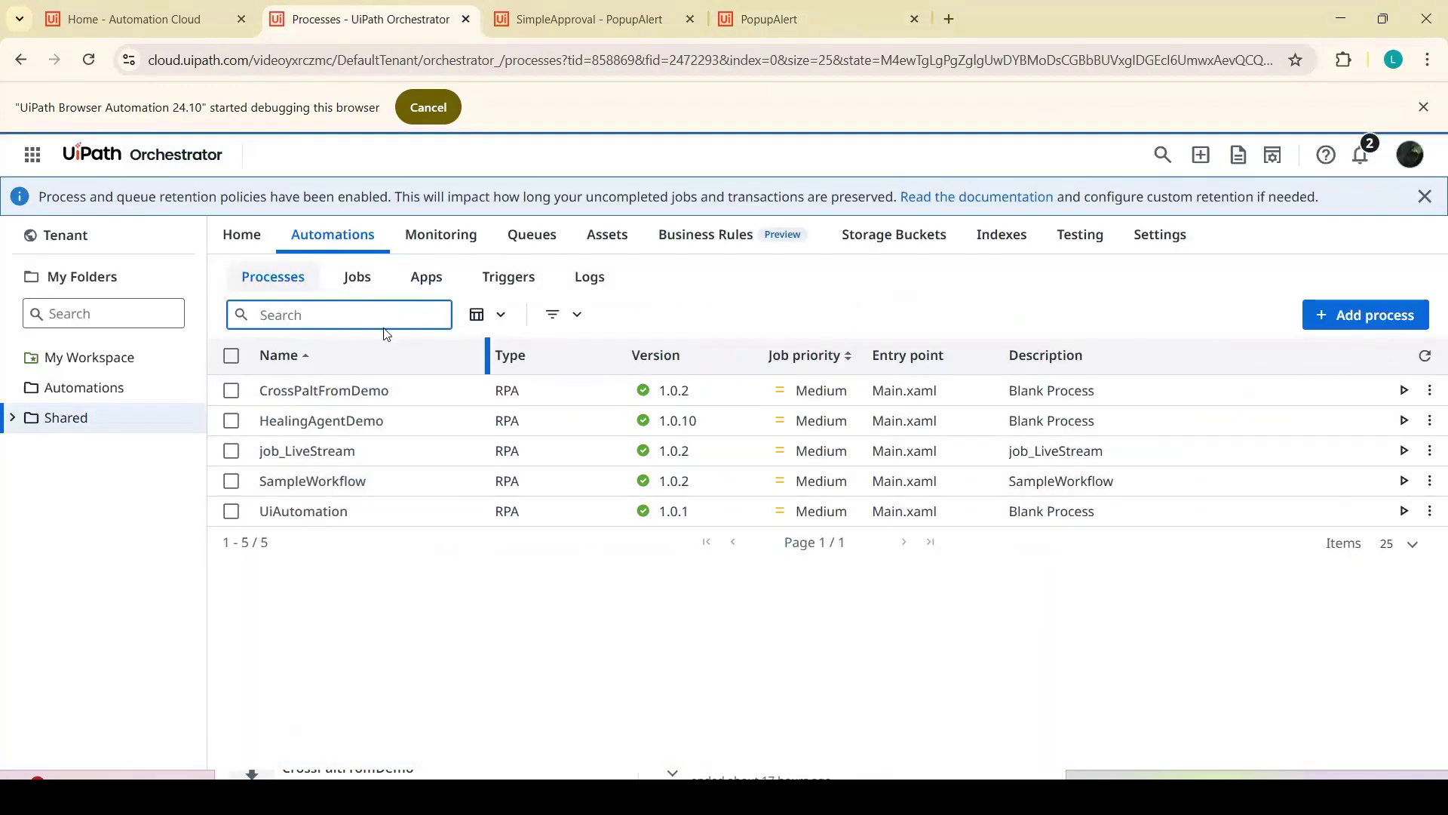
click(358, 277)
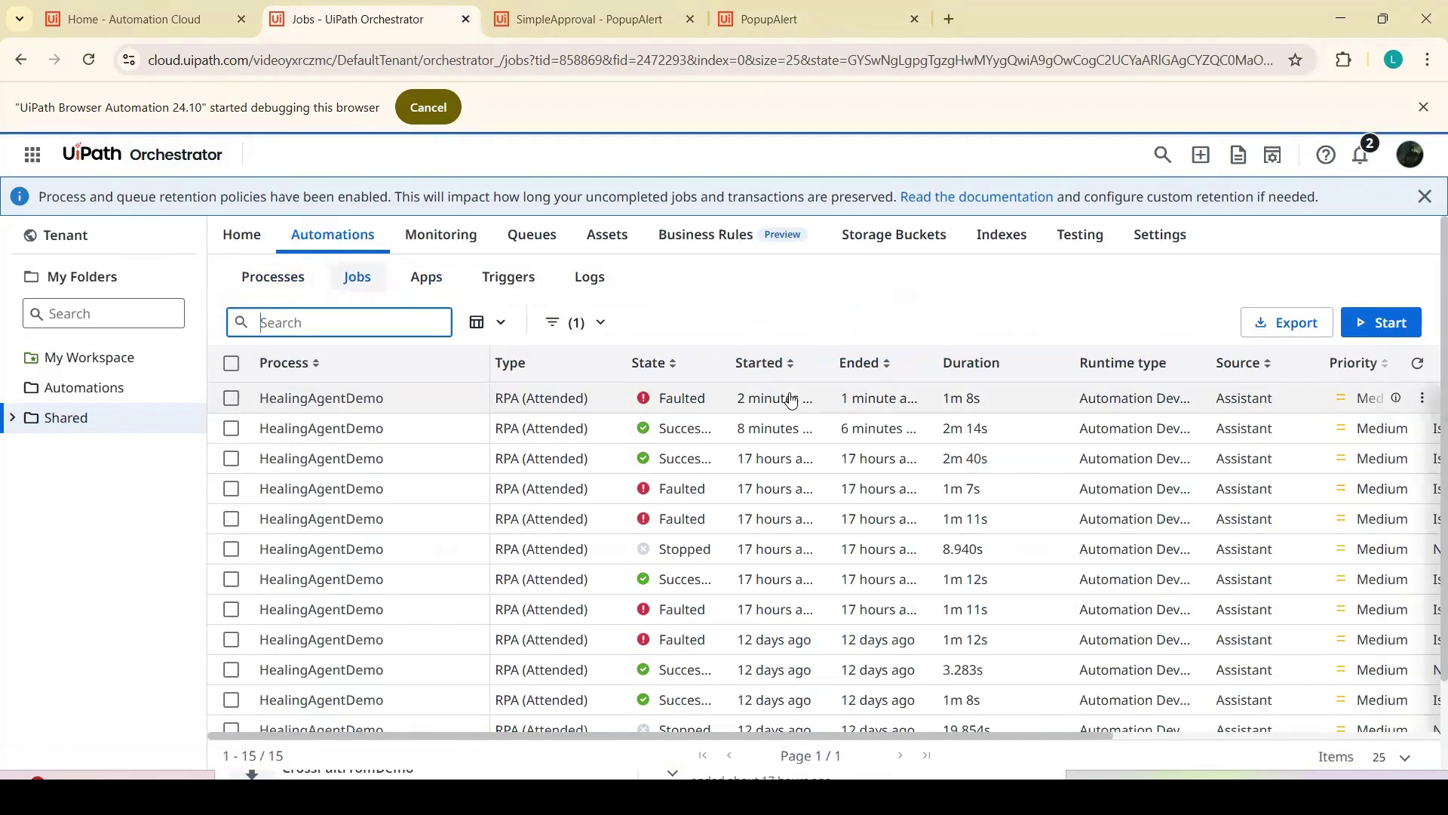
click(1395, 398)
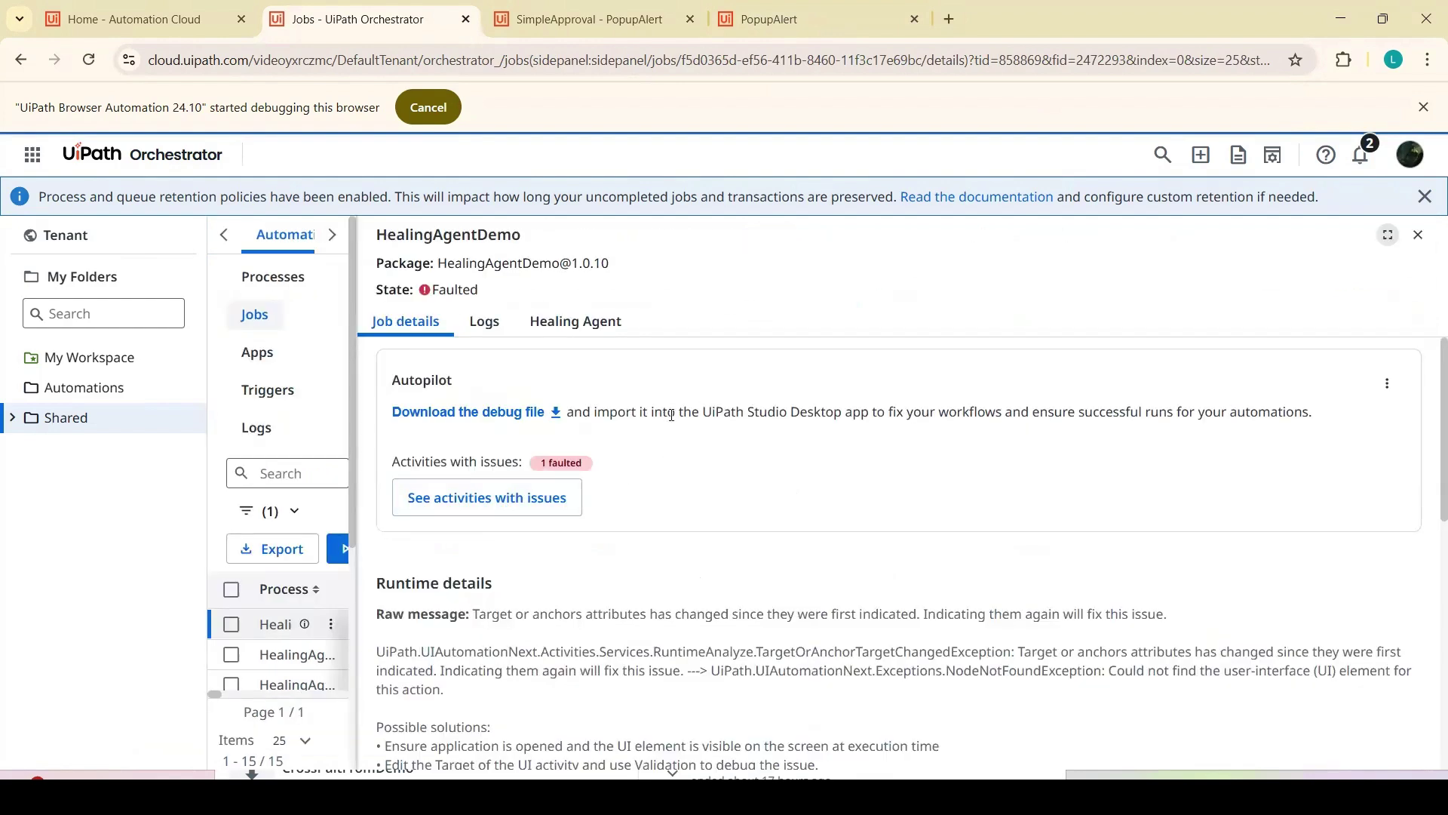
click(576, 320)
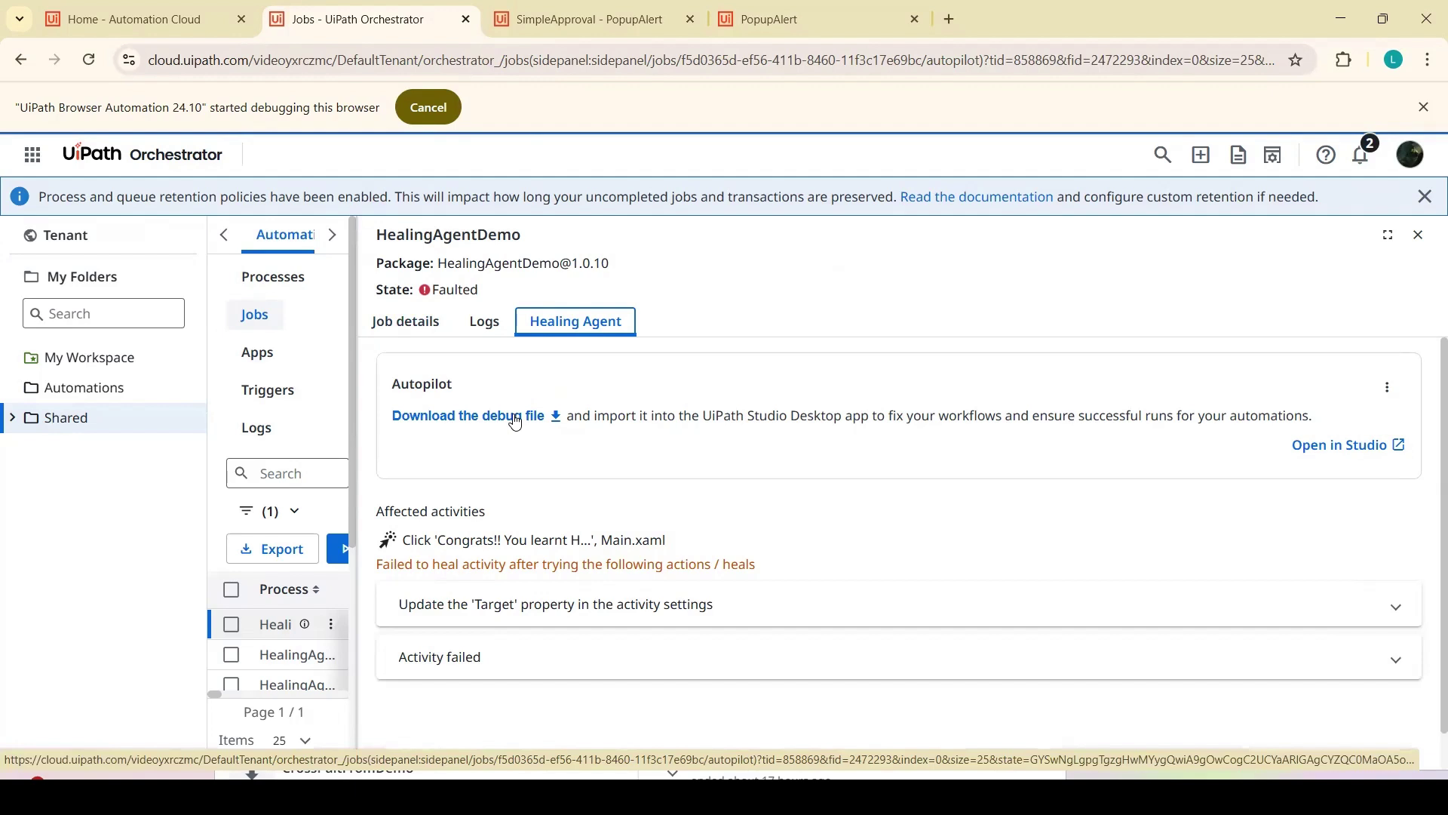
Open the job's healing data in UiPath Studio from Orchestrator, declining to recover Main.xaml
click(1345, 445)
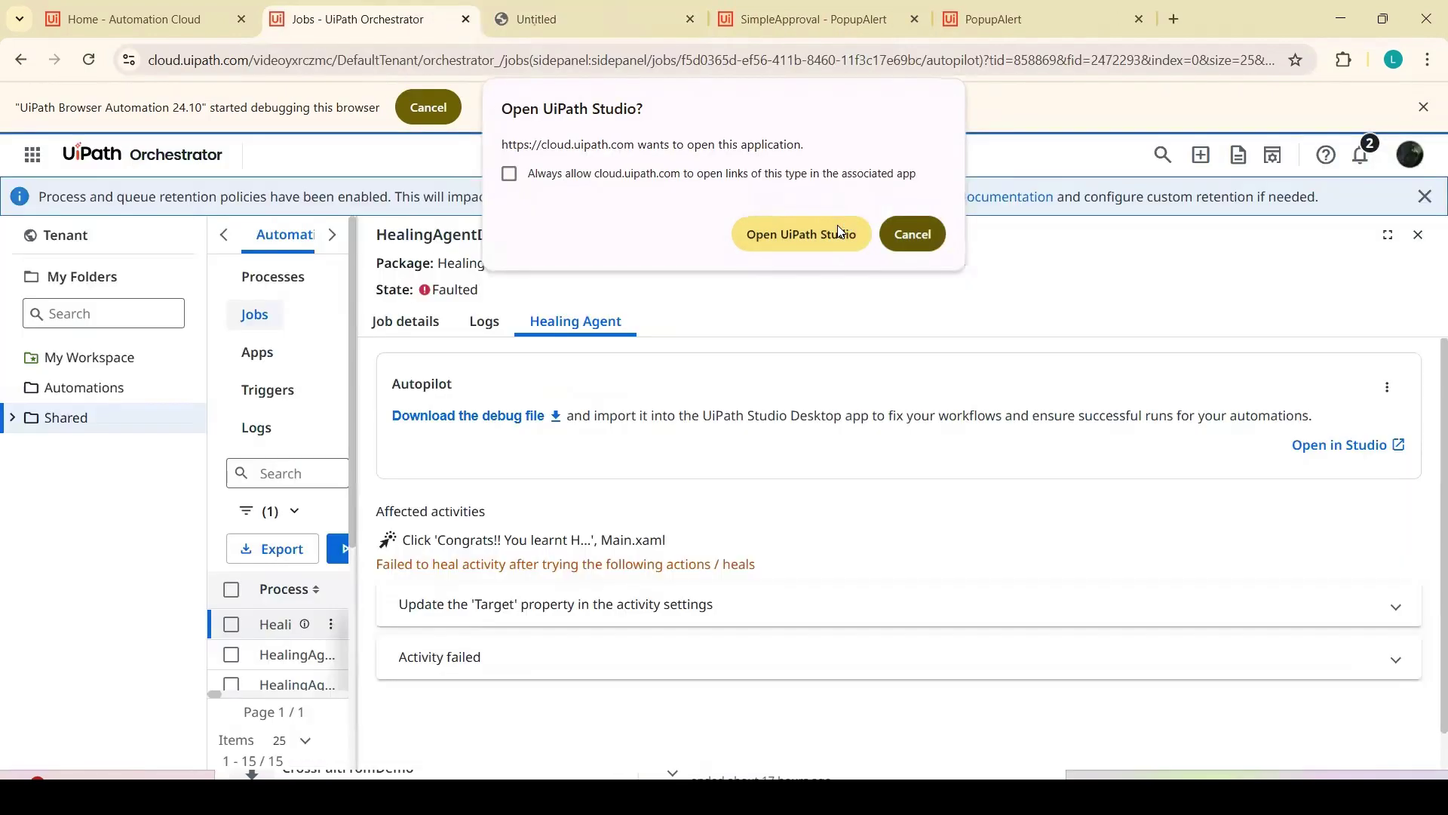
click(845, 232)
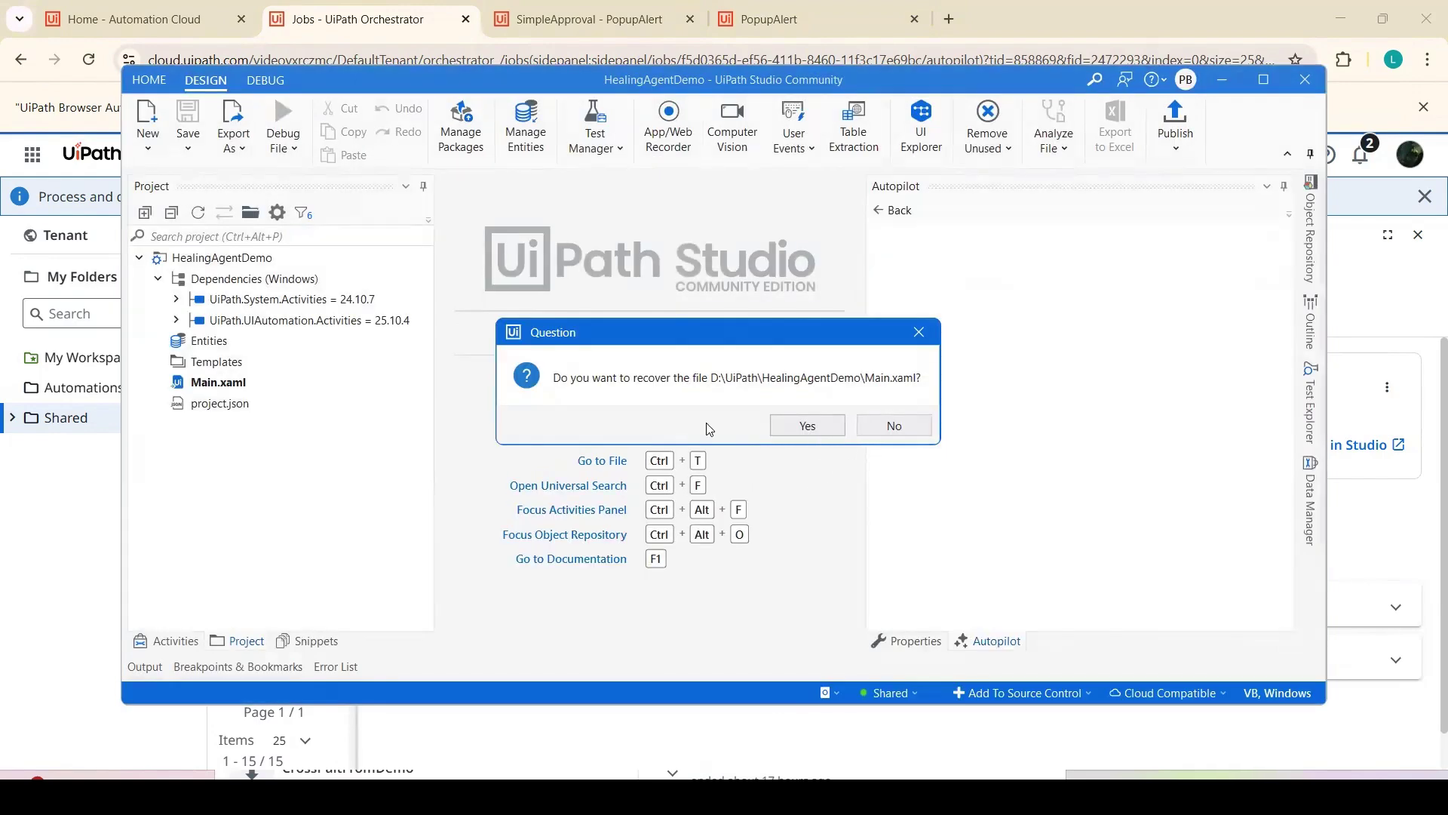
click(881, 424)
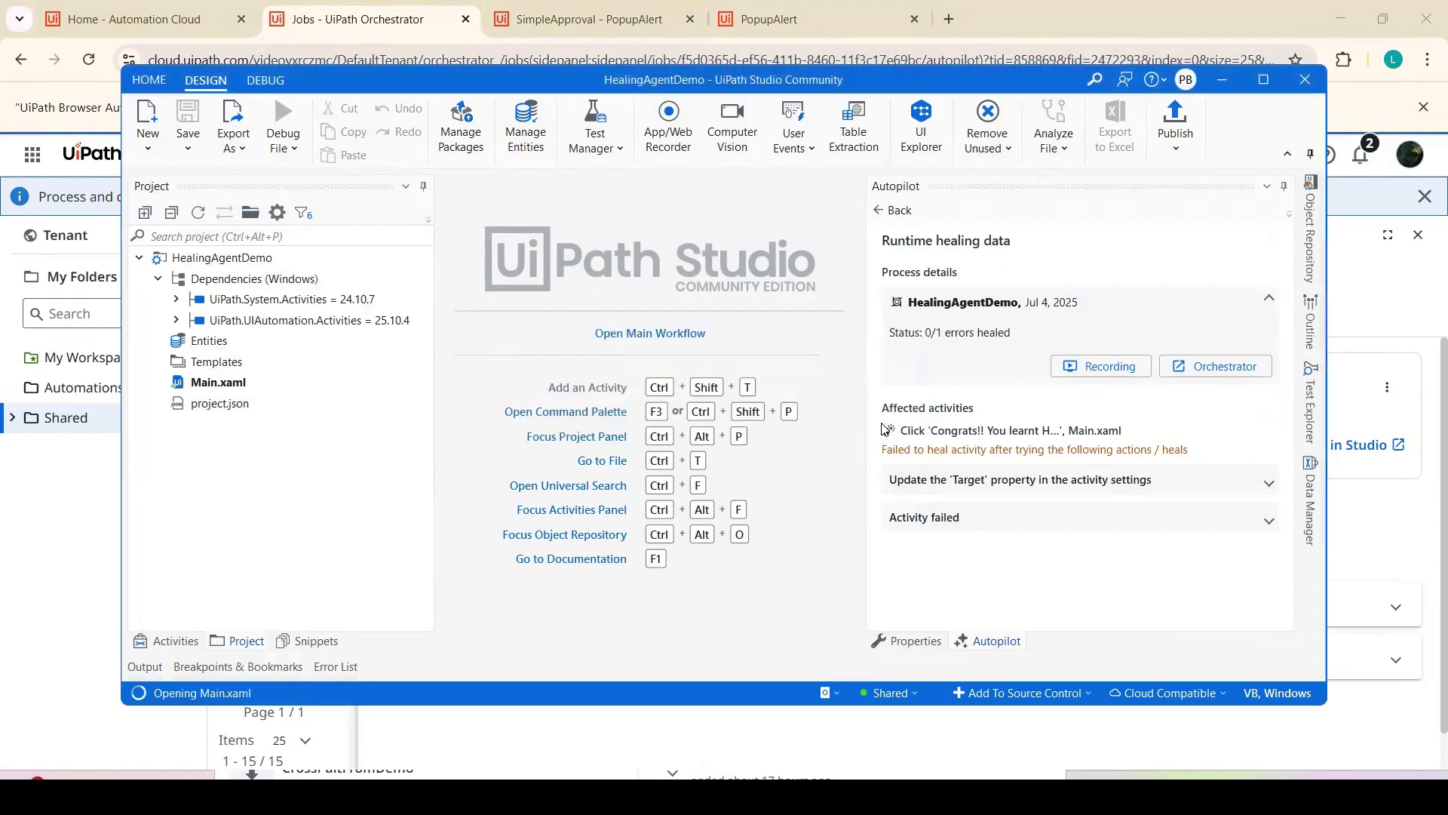
Compare the original and suggested target selectors for the affected Click activity in Autopilot, and close that Studio window
click(1028, 485)
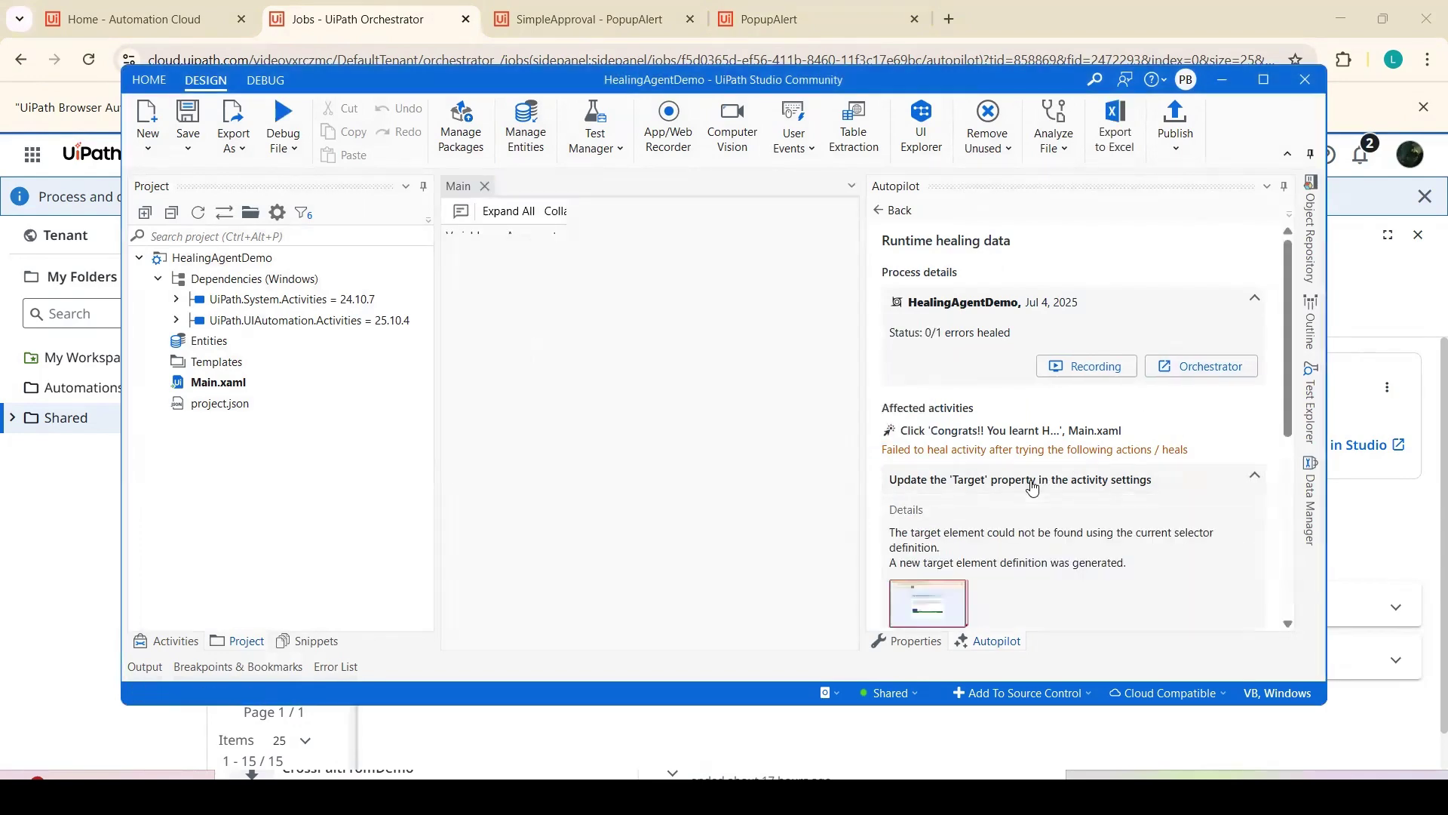
scroll(1022, 512, down, 3)
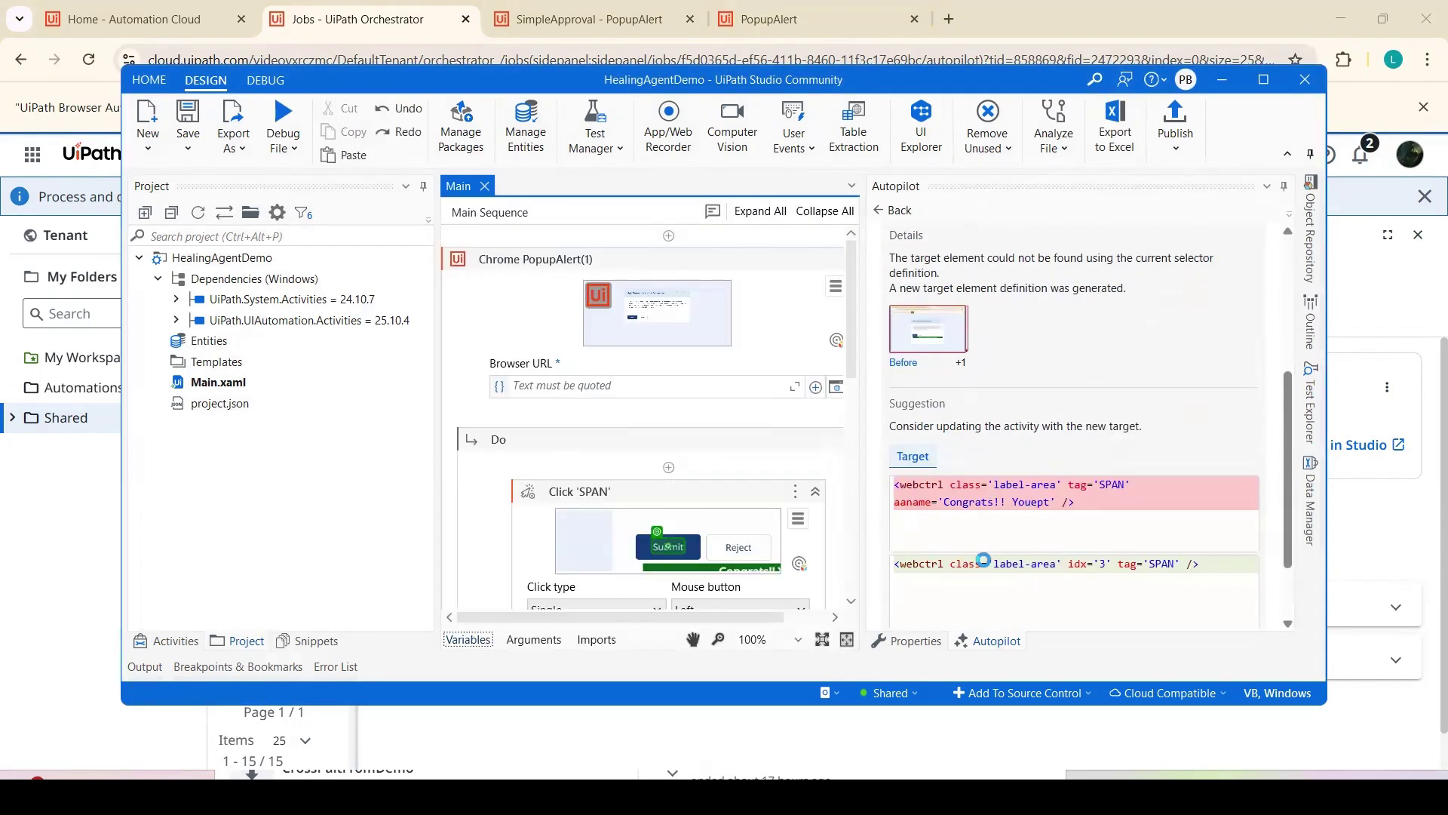
drag(1204, 564, 845, 577)
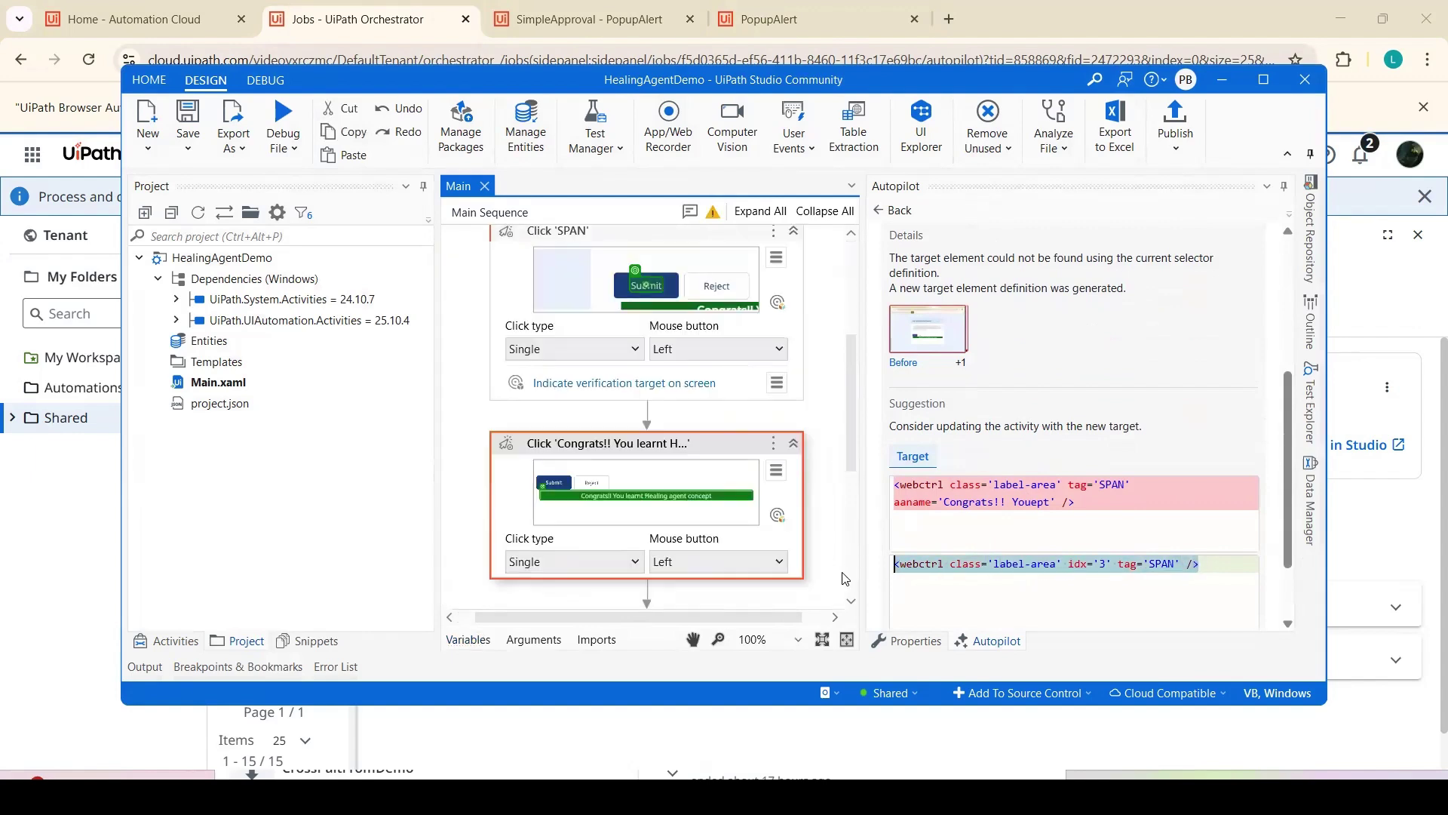
drag(1091, 515, 892, 484)
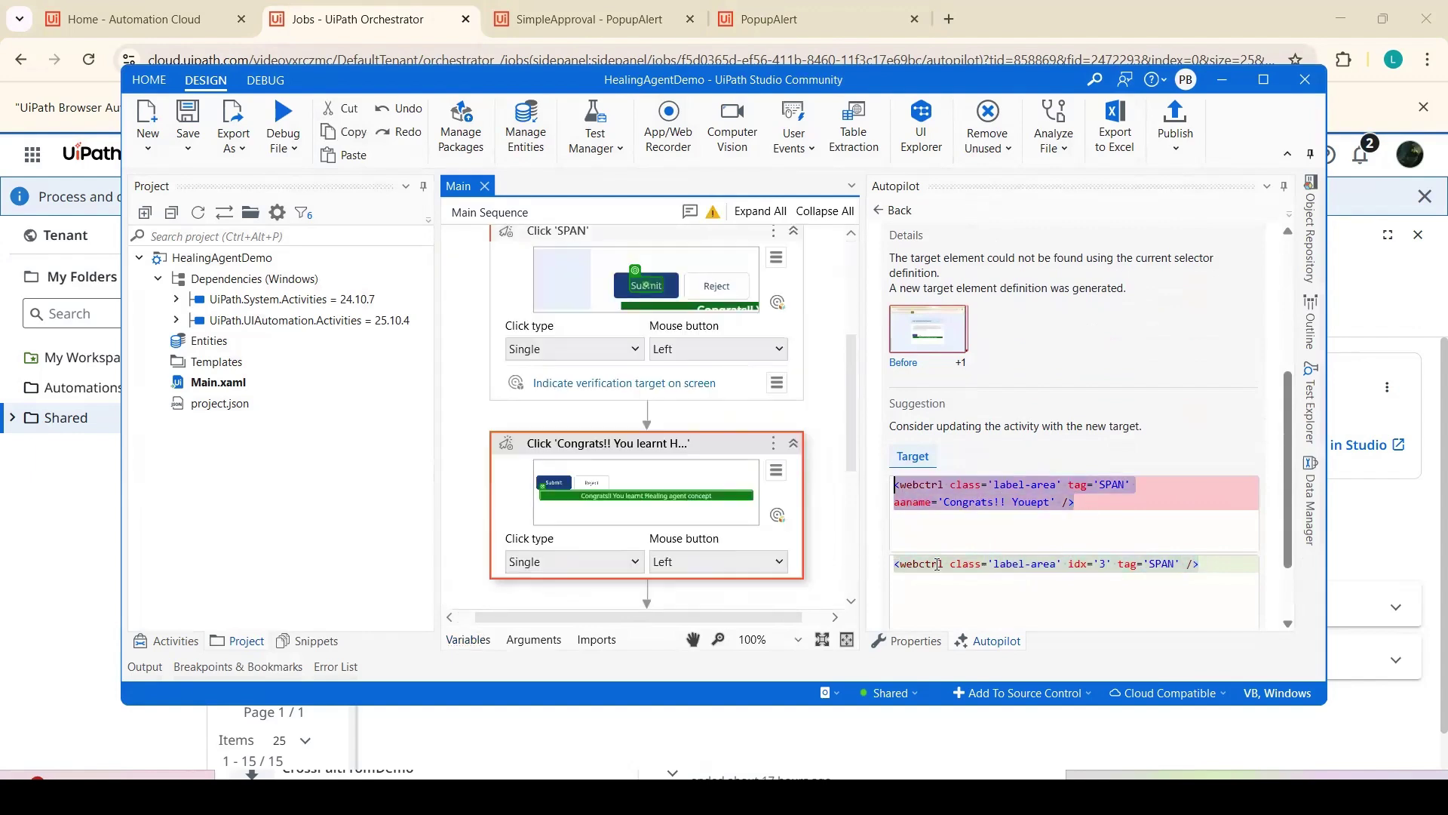
click(953, 579)
scroll(1289, 483, down, 2)
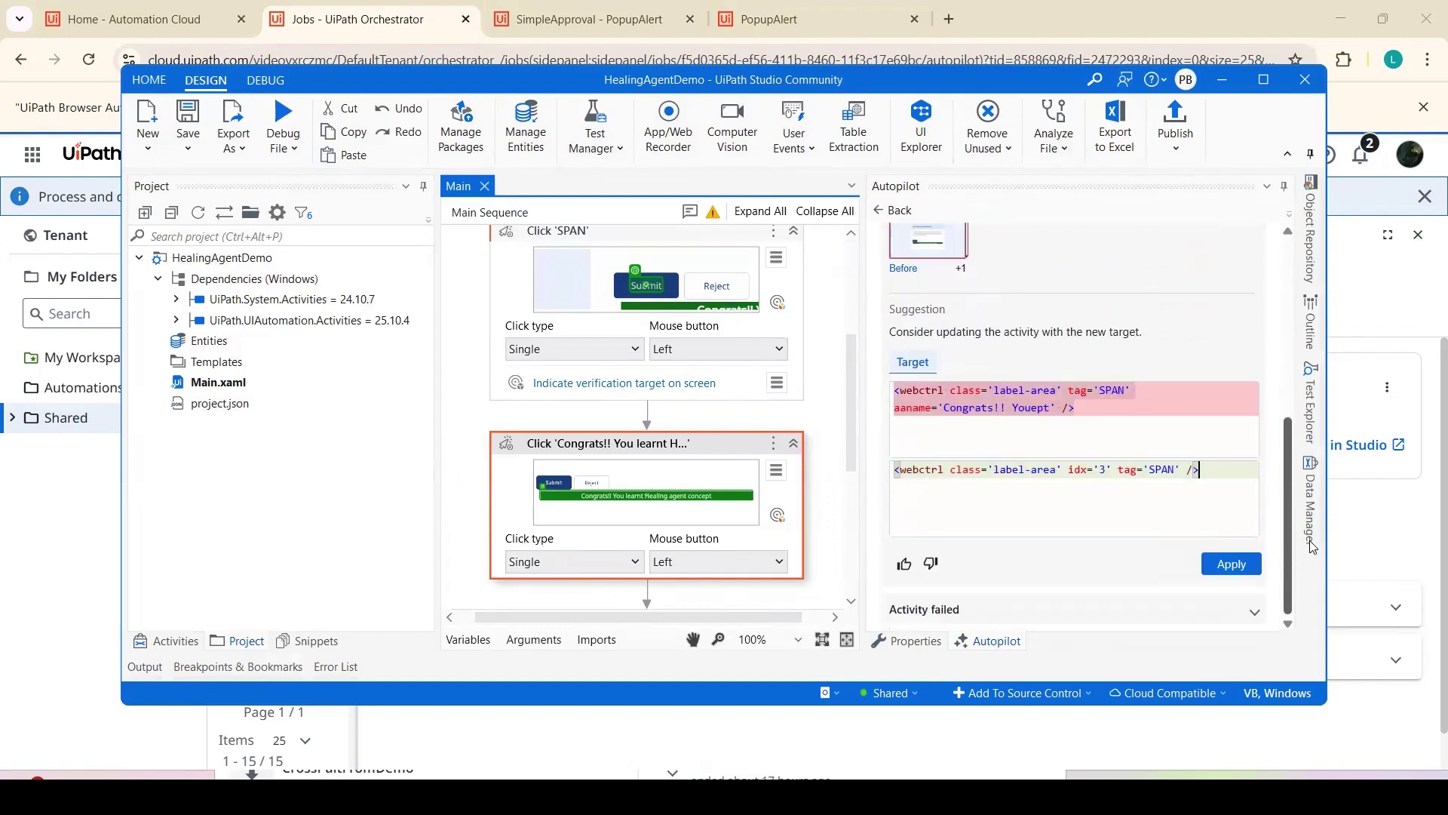
click(1306, 80)
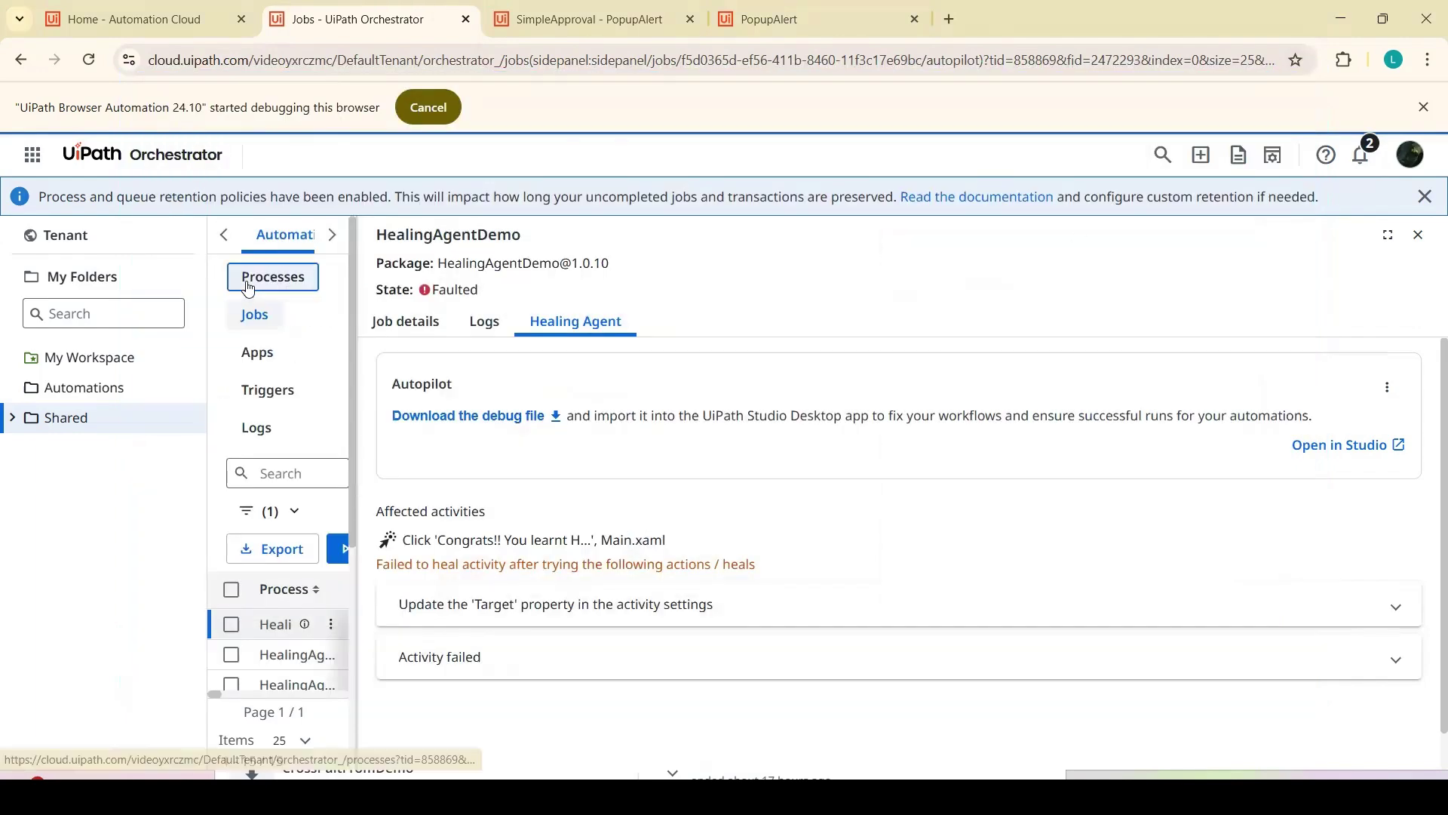
Edit the HealingAgentDemo process to enable Healing Agent self-healing again and update the process
click(249, 285)
click(1427, 420)
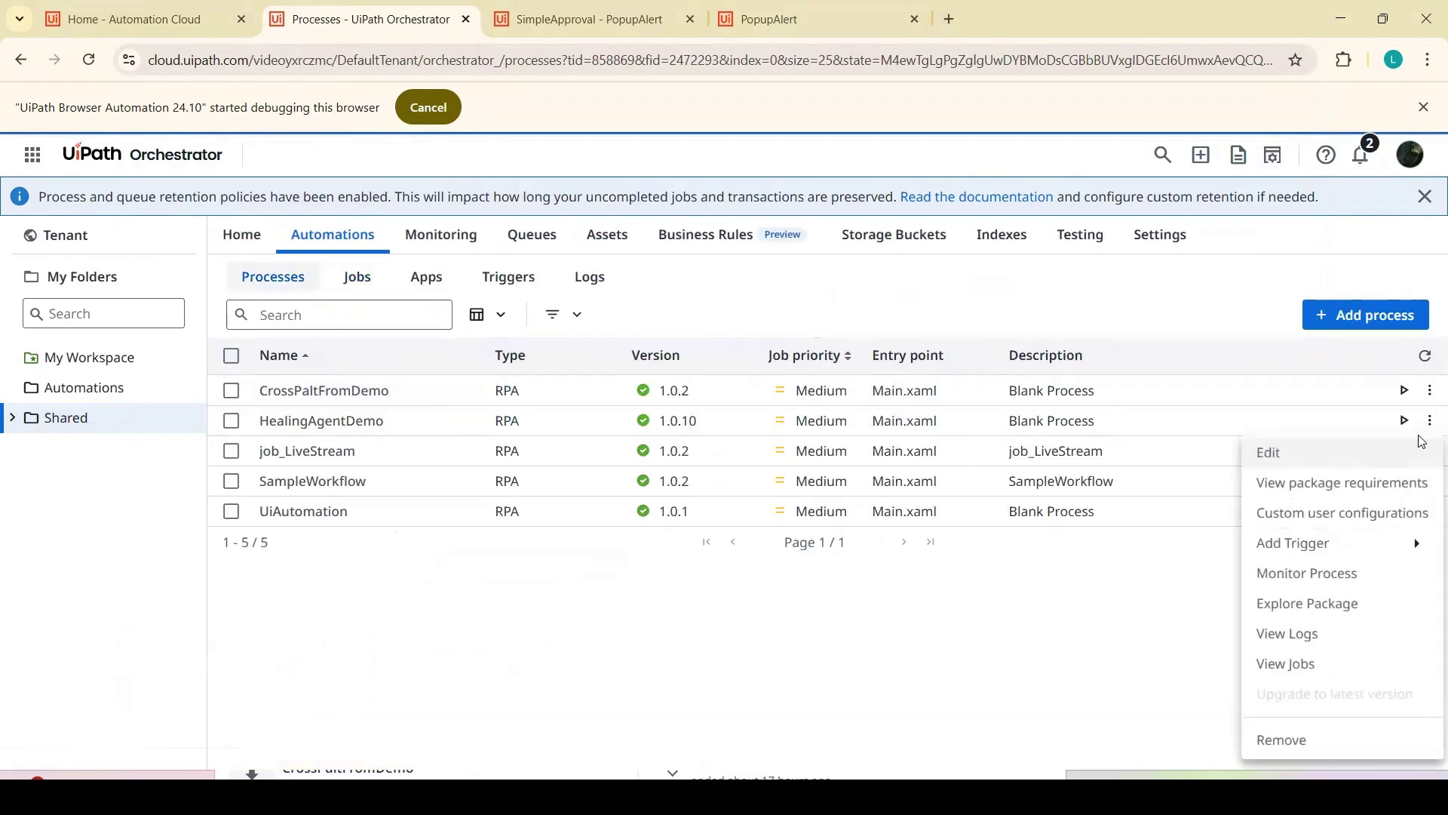
click(1416, 448)
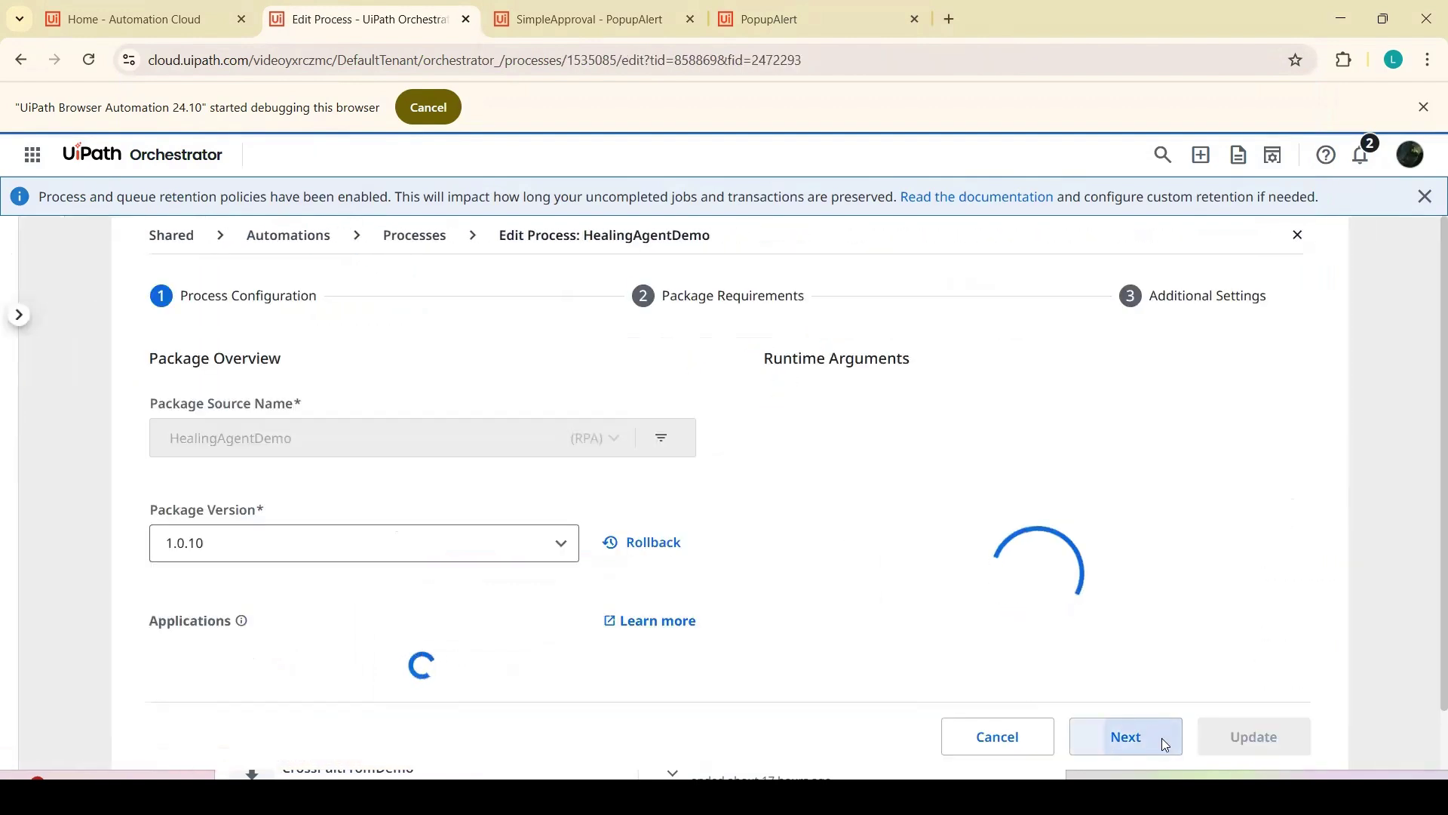
click(1157, 737)
click(1125, 742)
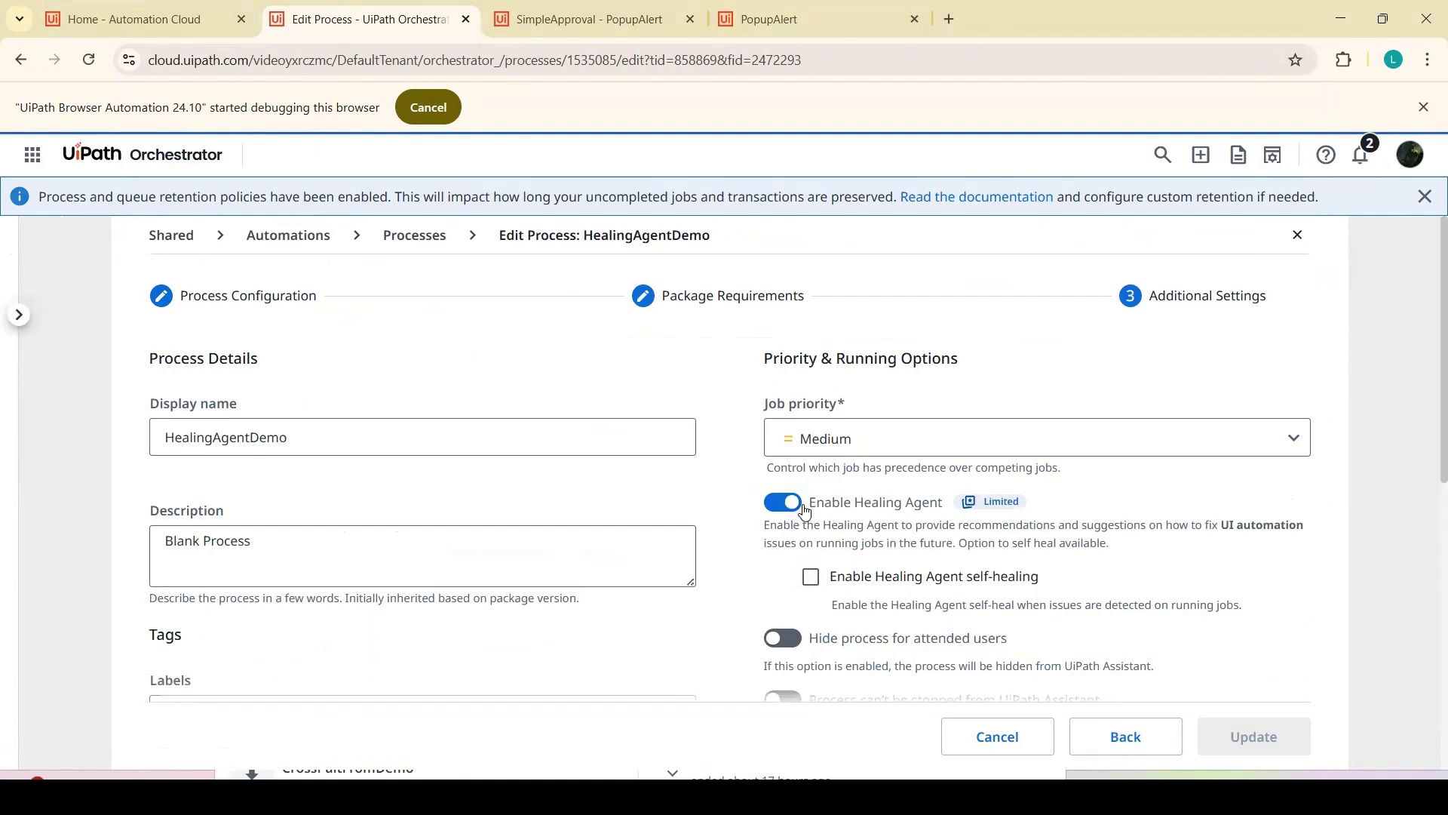
click(810, 579)
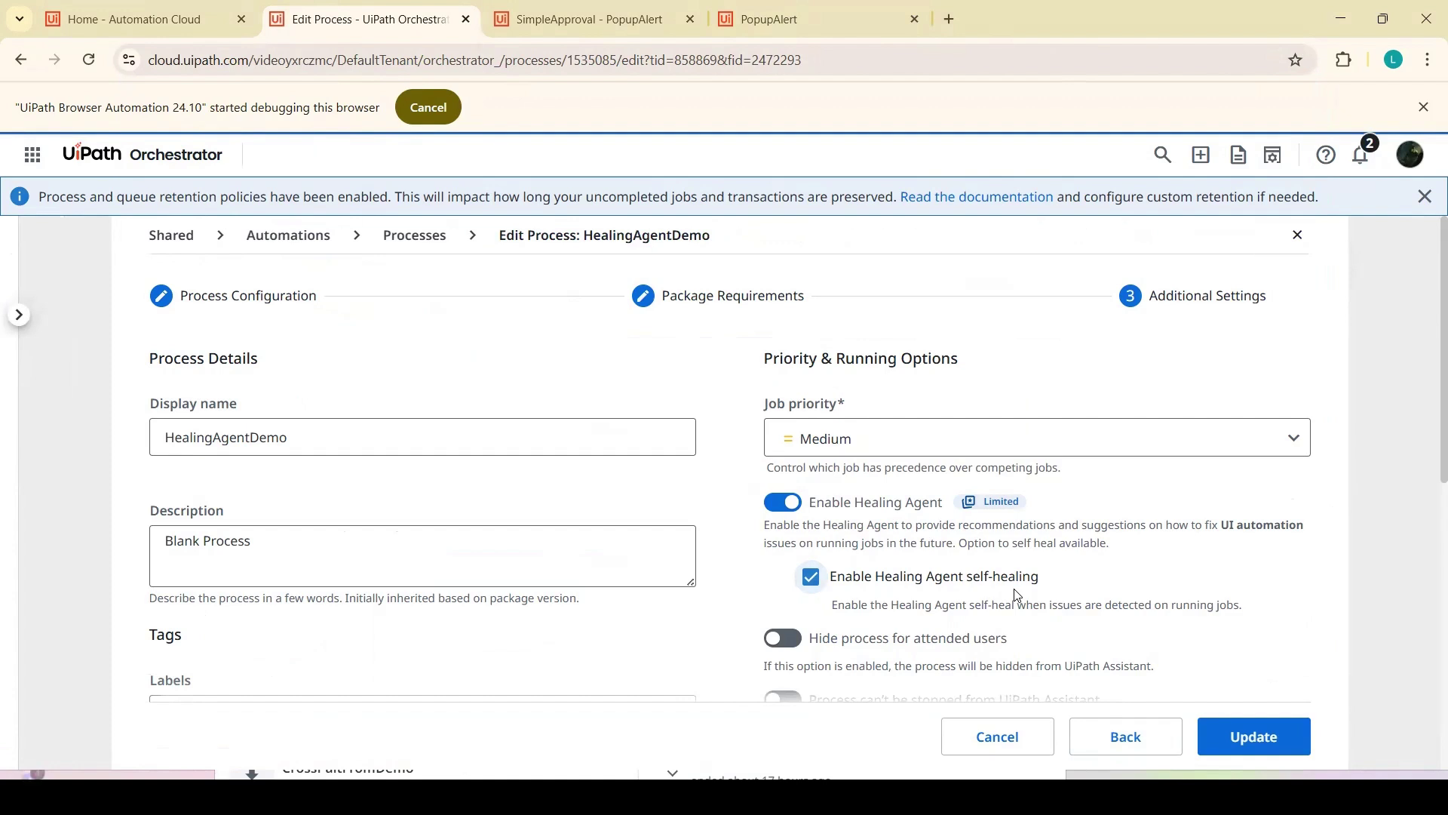
click(1248, 736)
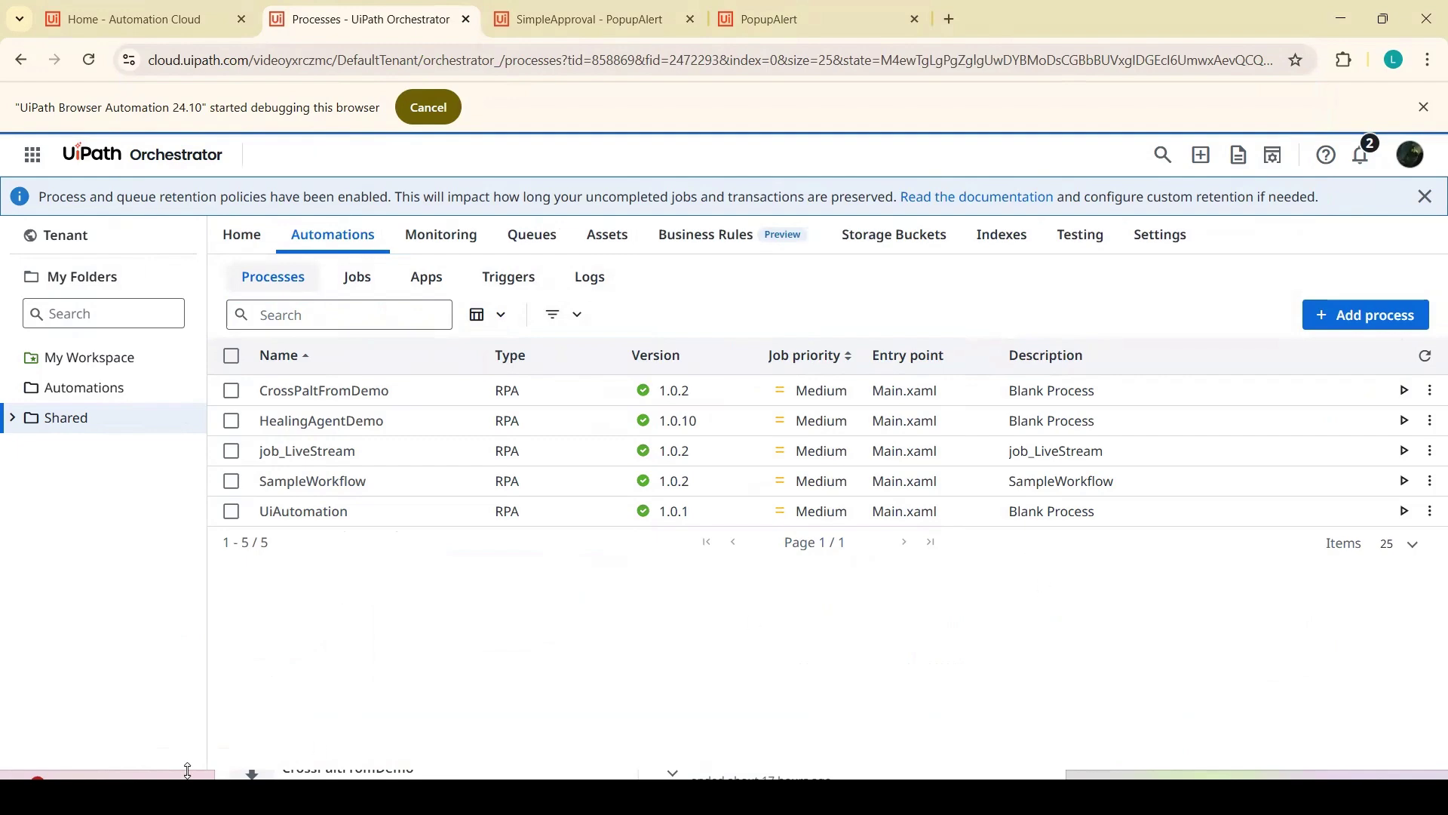
Switch to the HealingAgentDemo project in UiPath Studio, minimise Assistant, and review the activities in the Main workflow
click(1352, 12)
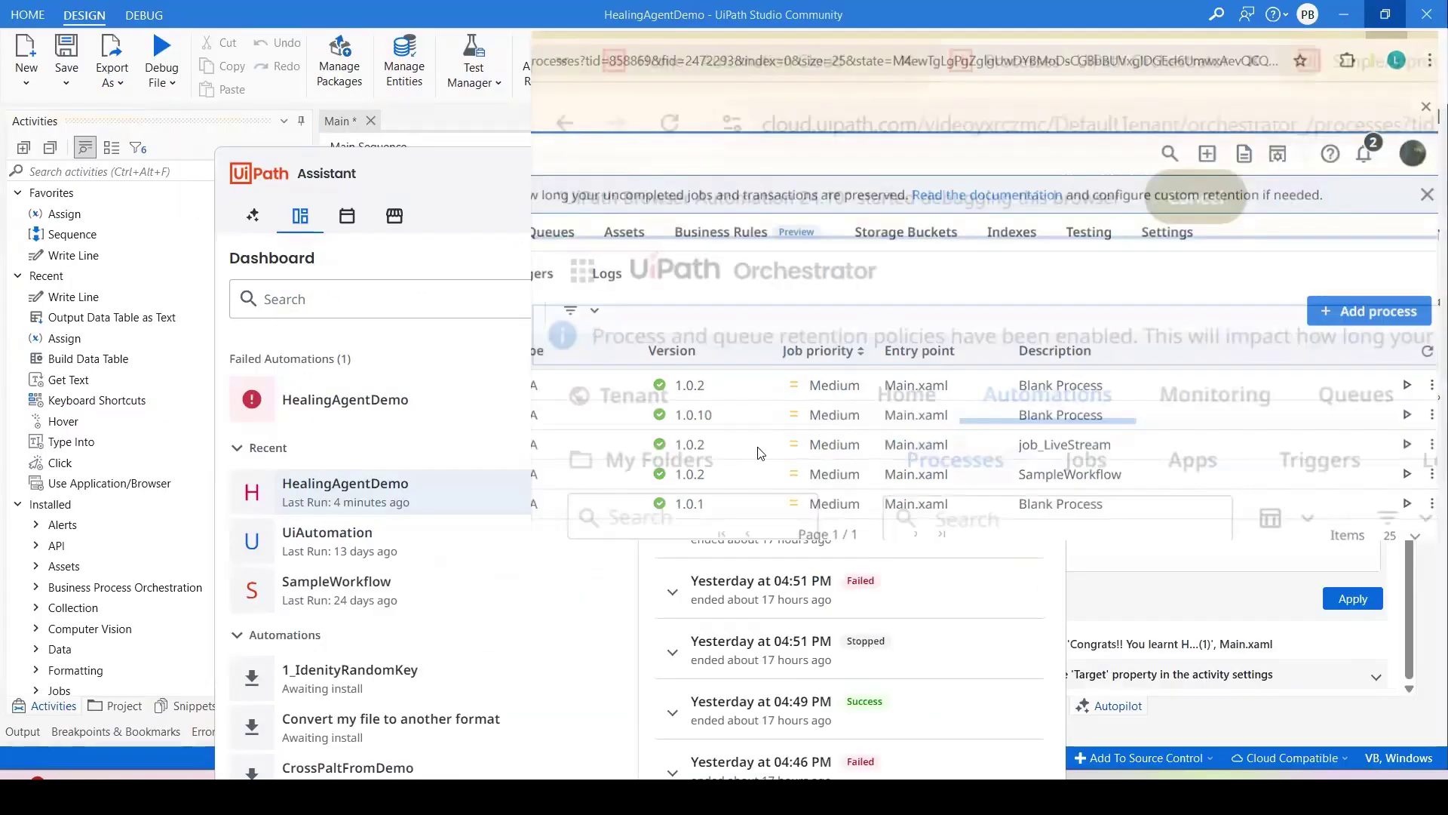
click(900, 188)
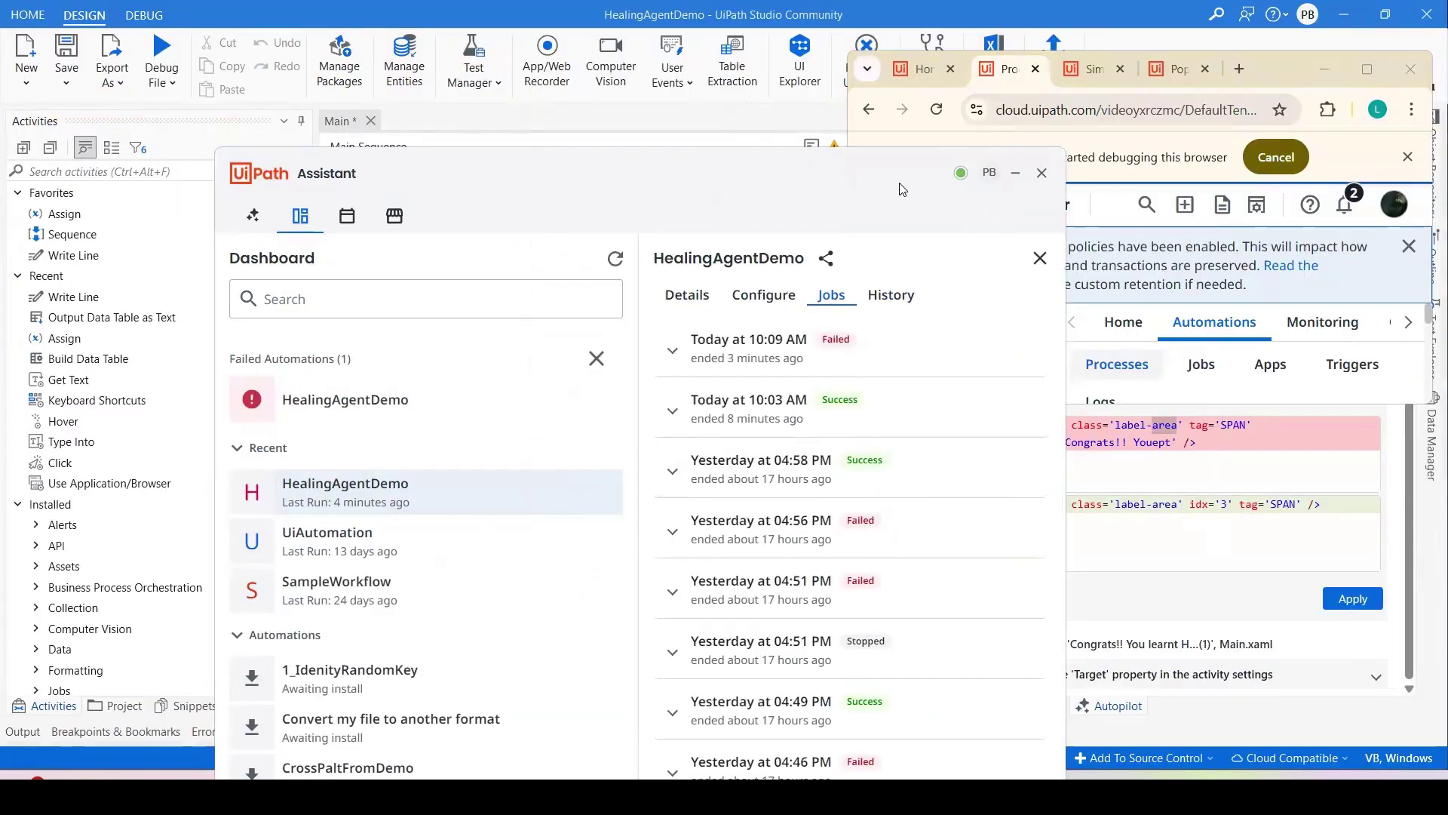
click(1015, 173)
click(436, 242)
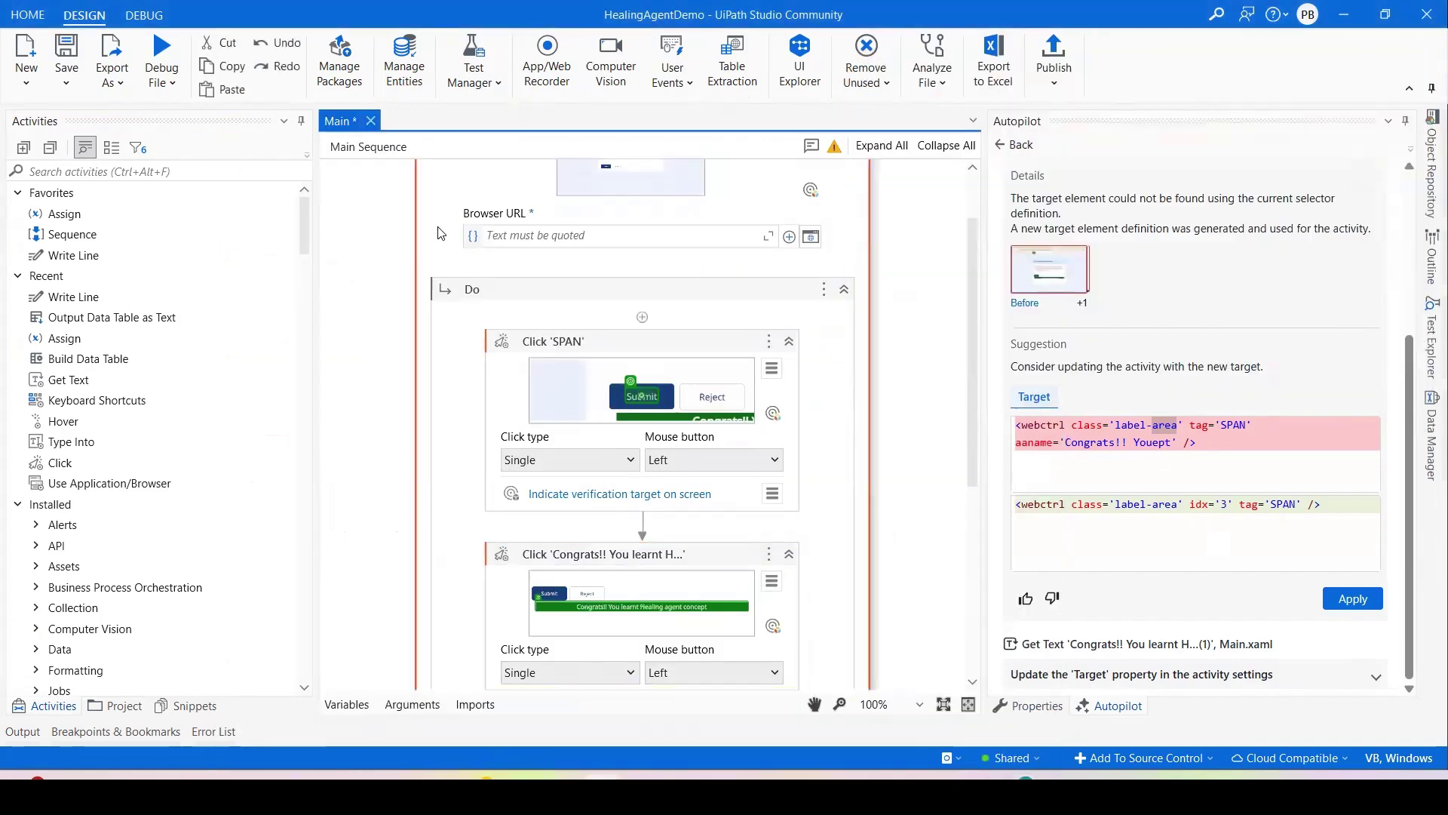
scroll(864, 414, down, 2)
scroll(863, 409, down, 3)
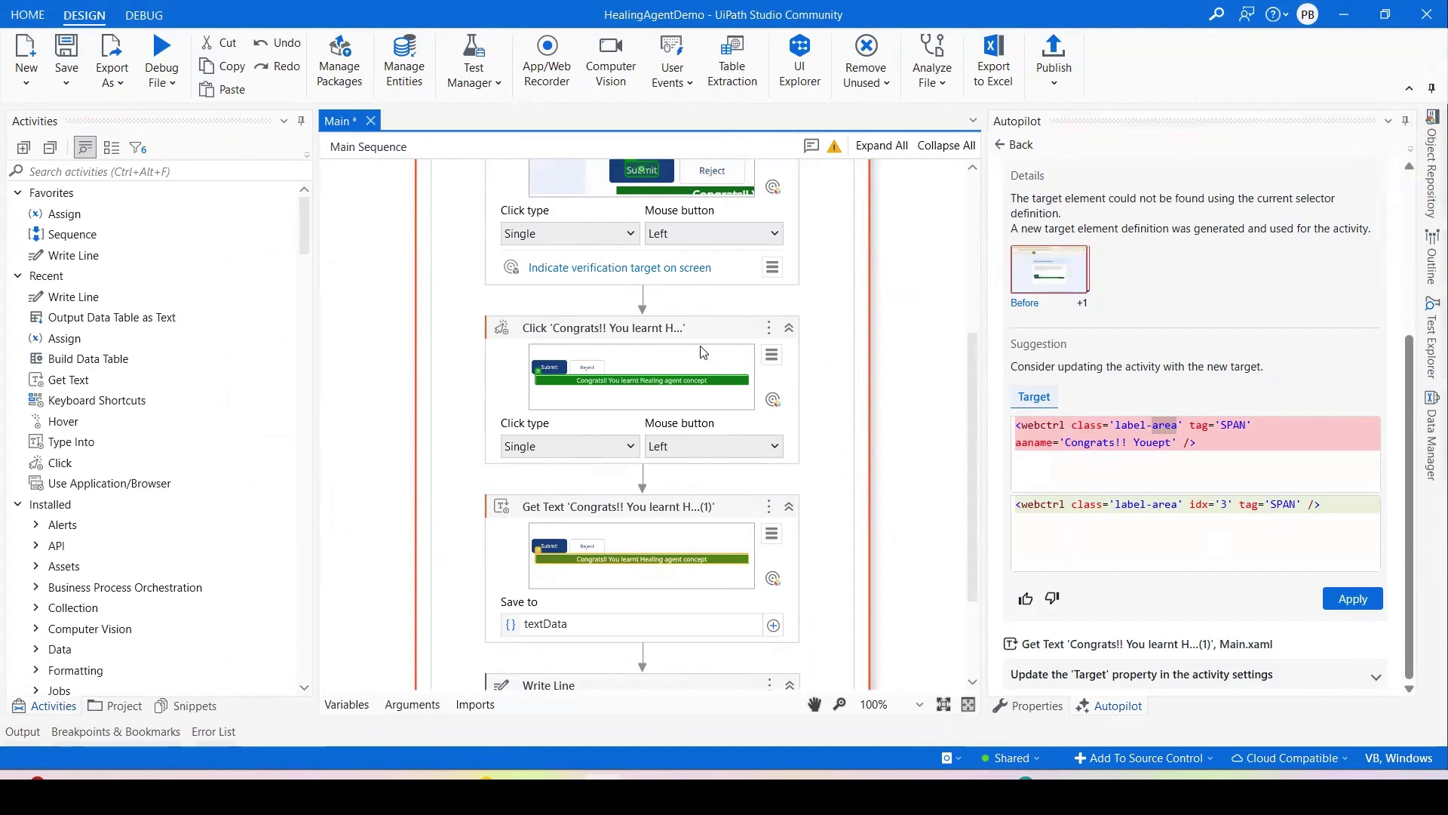
scroll(772, 417, down, 3)
drag(970, 542, 976, 286)
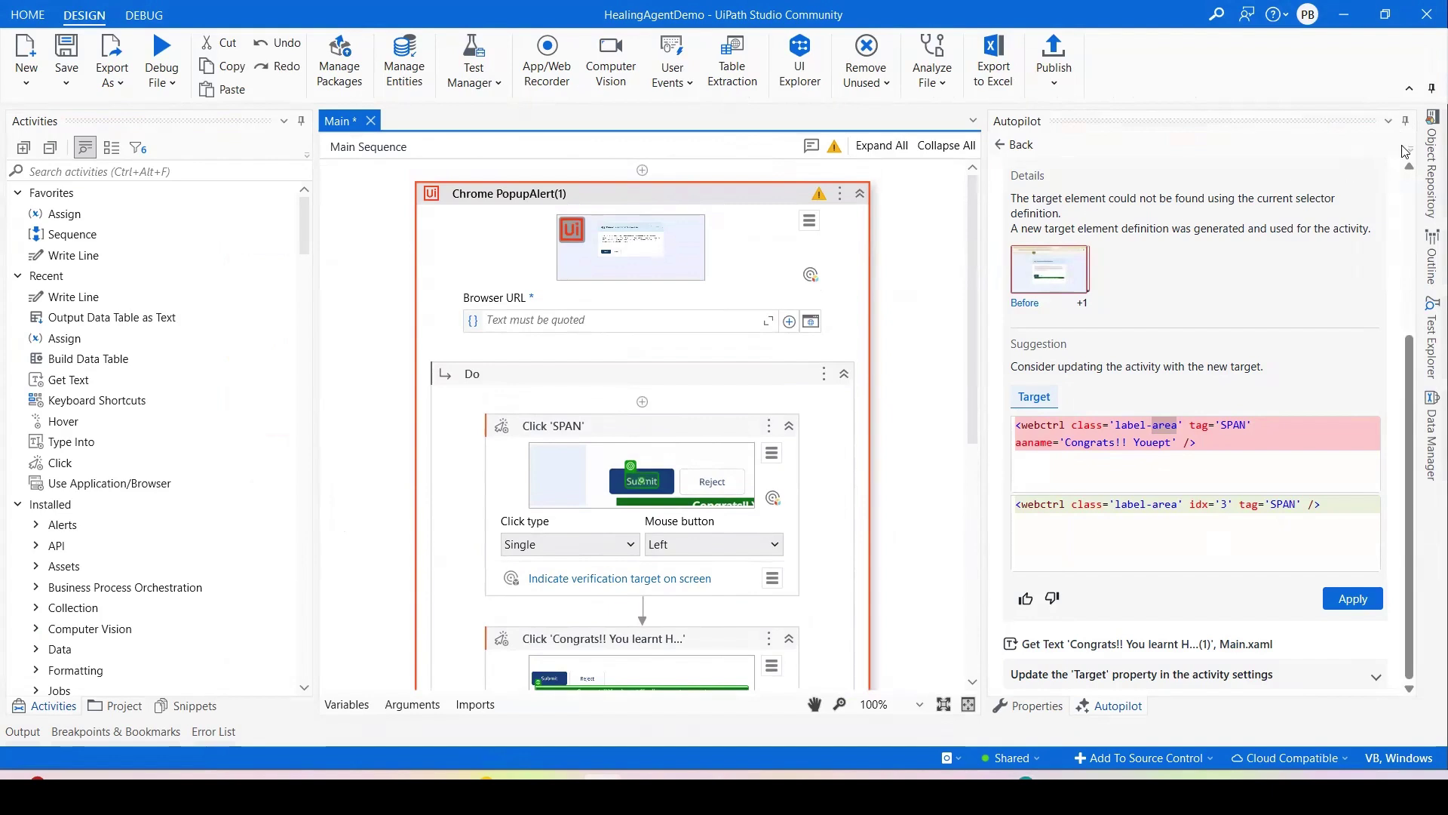
Leave the Autopilot suggestions, change the Healing Agent mode in the Chrome PopupAlert(1) activity's properties, and save the Main workflow
click(994, 153)
click(994, 154)
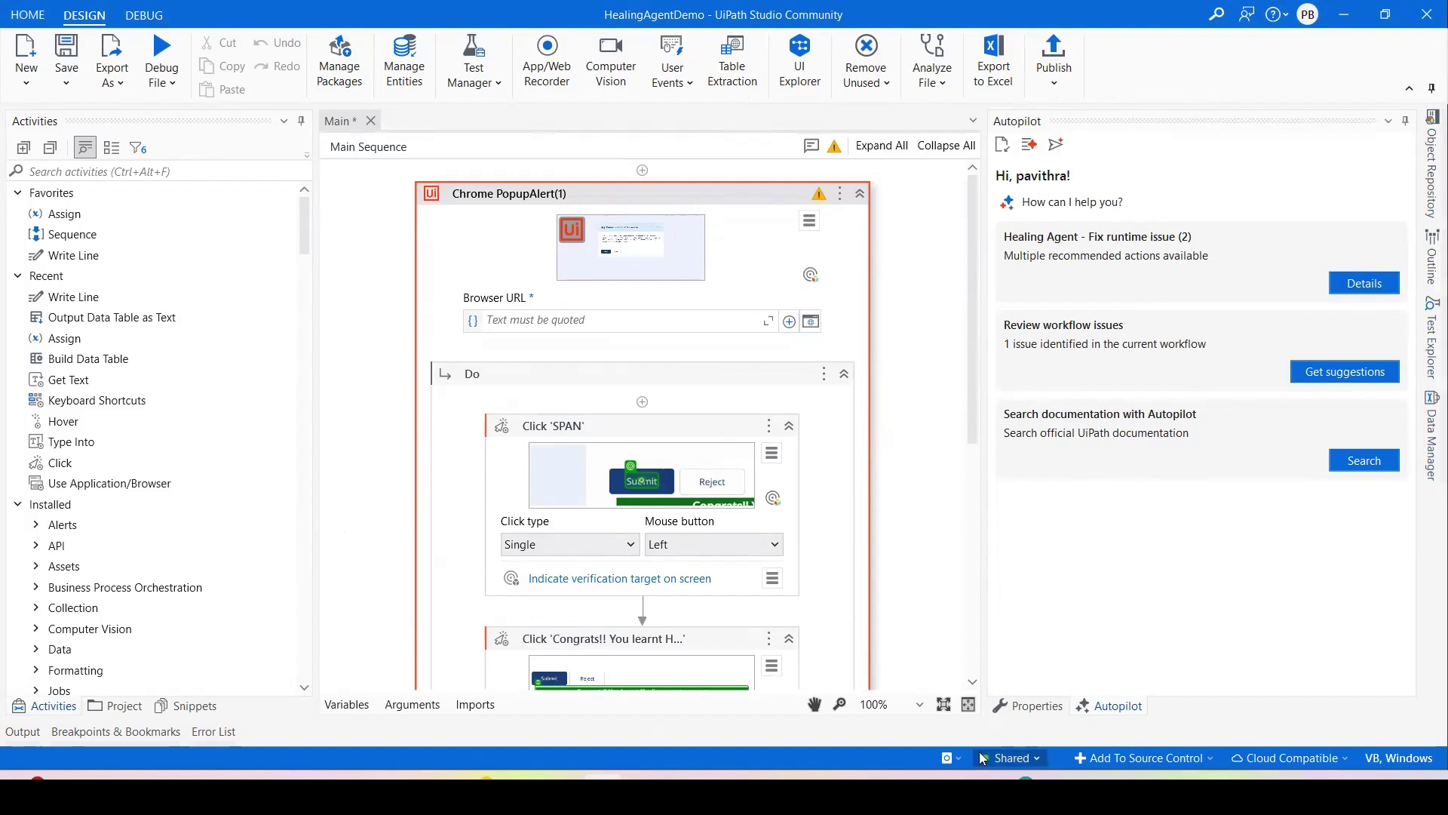
click(1029, 707)
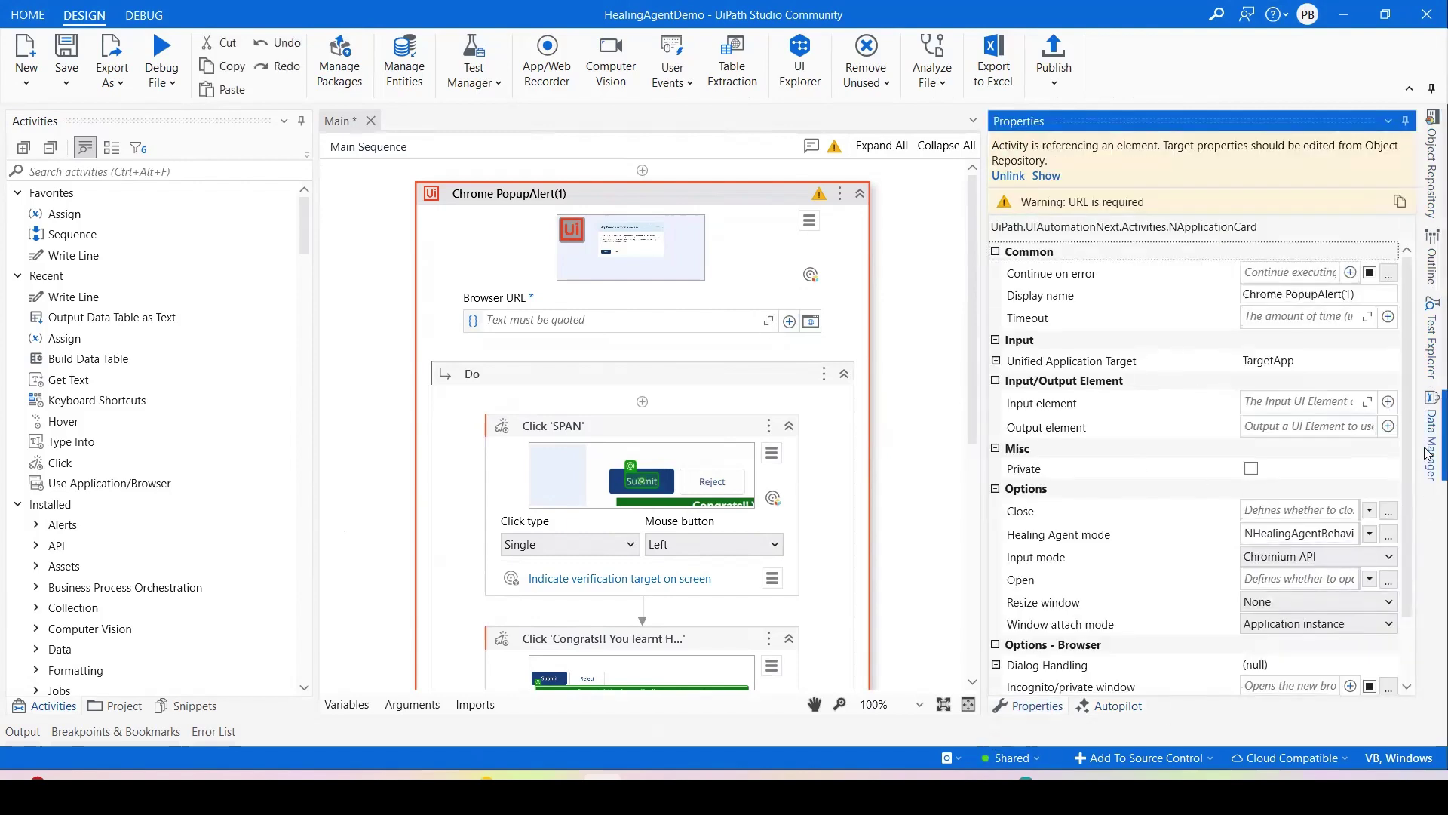
scroll(1413, 438, down, 1)
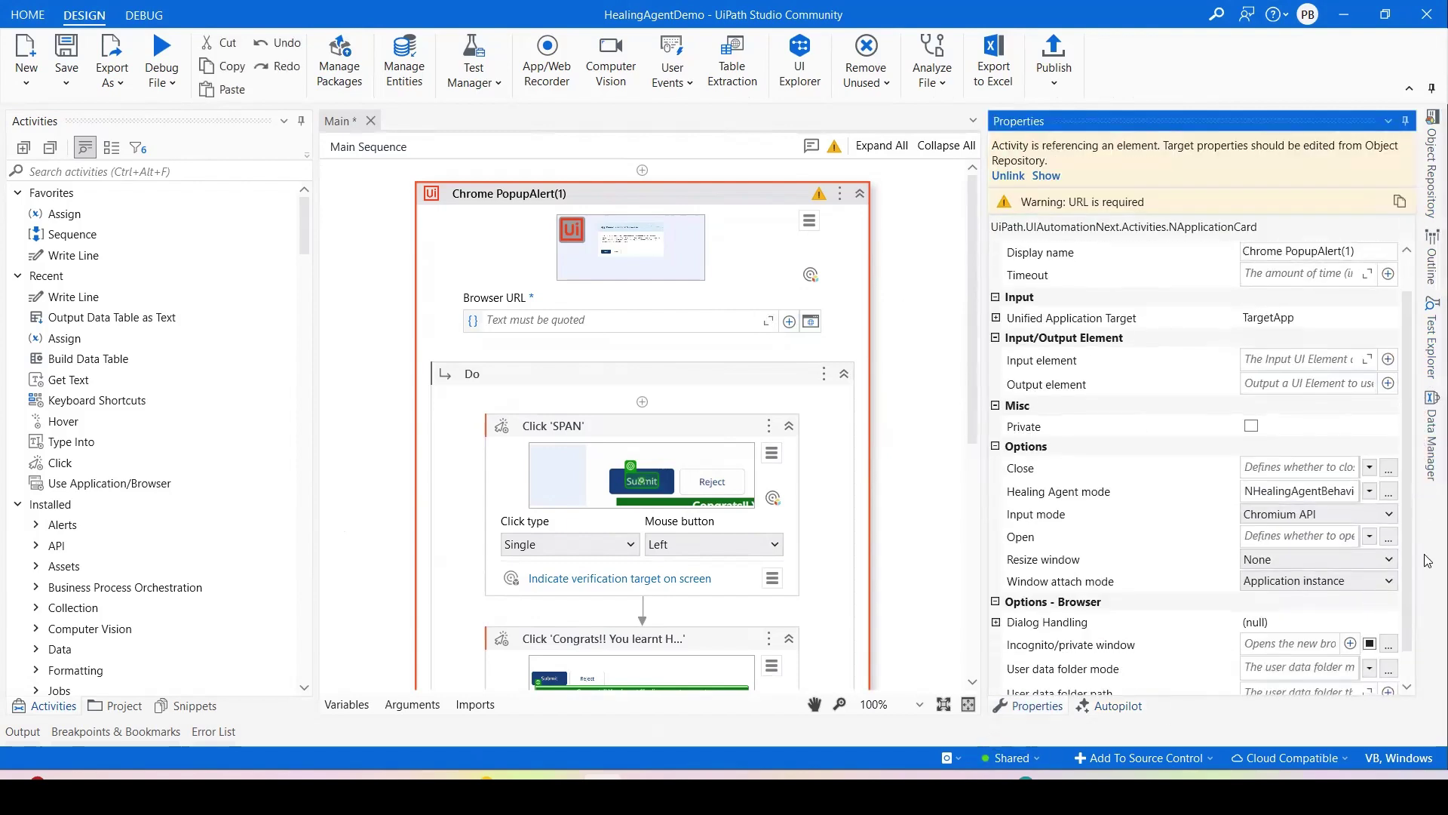
click(1369, 491)
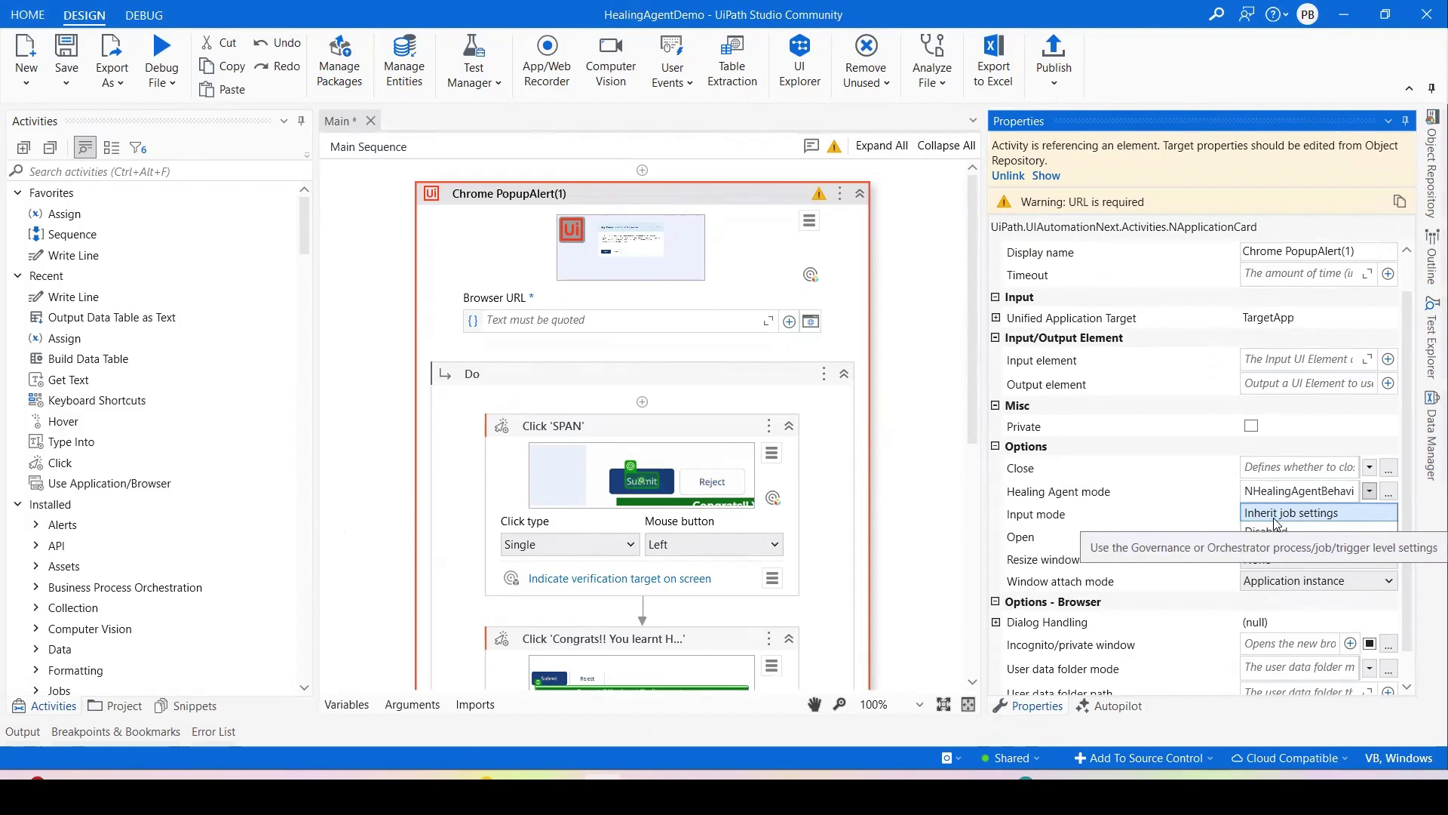
click(1274, 553)
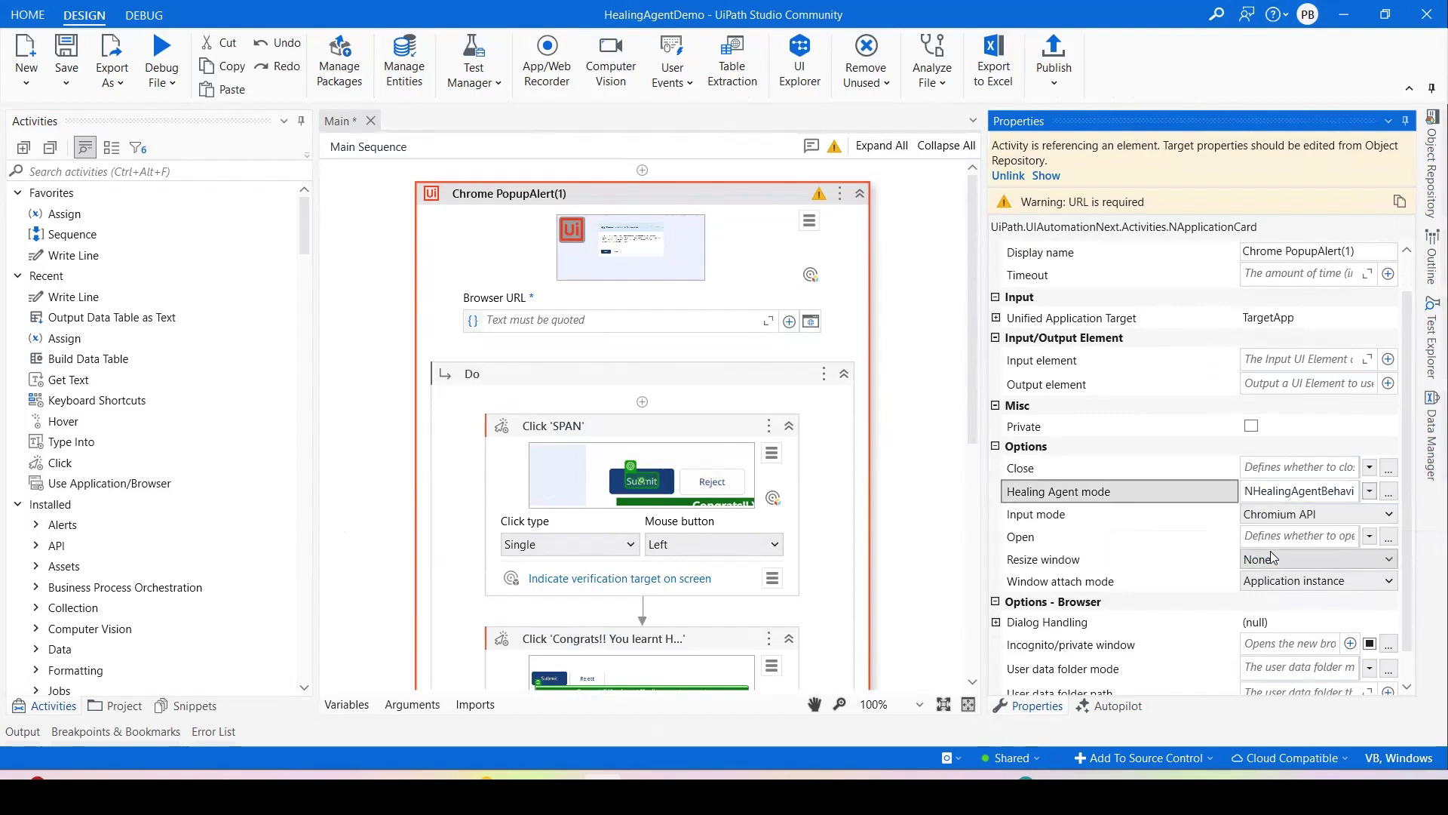
key(ctrl+s)
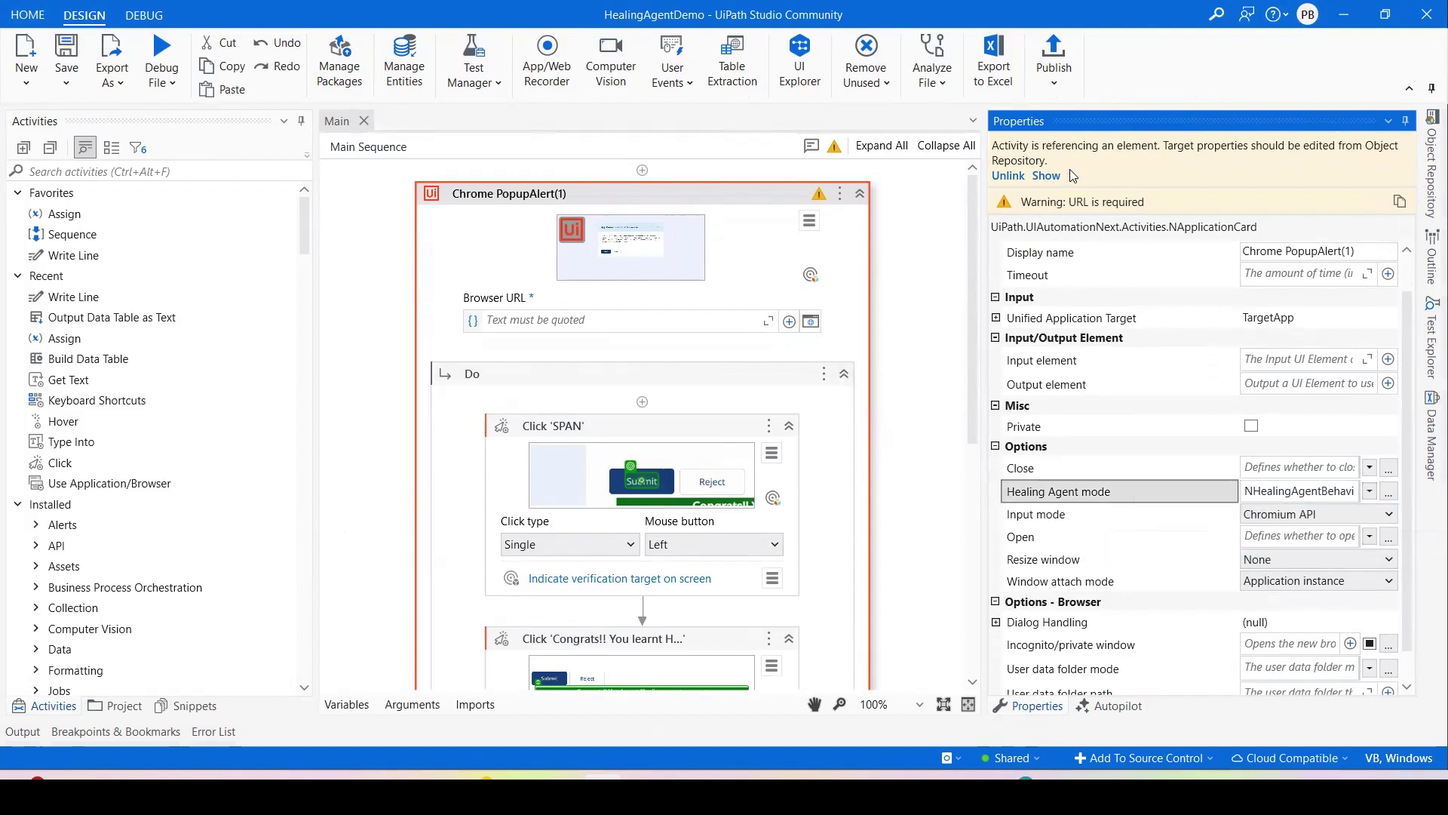
Reduce the Studio window from full screen and publish the HealingAgentDemo project
double_click(1162, 26)
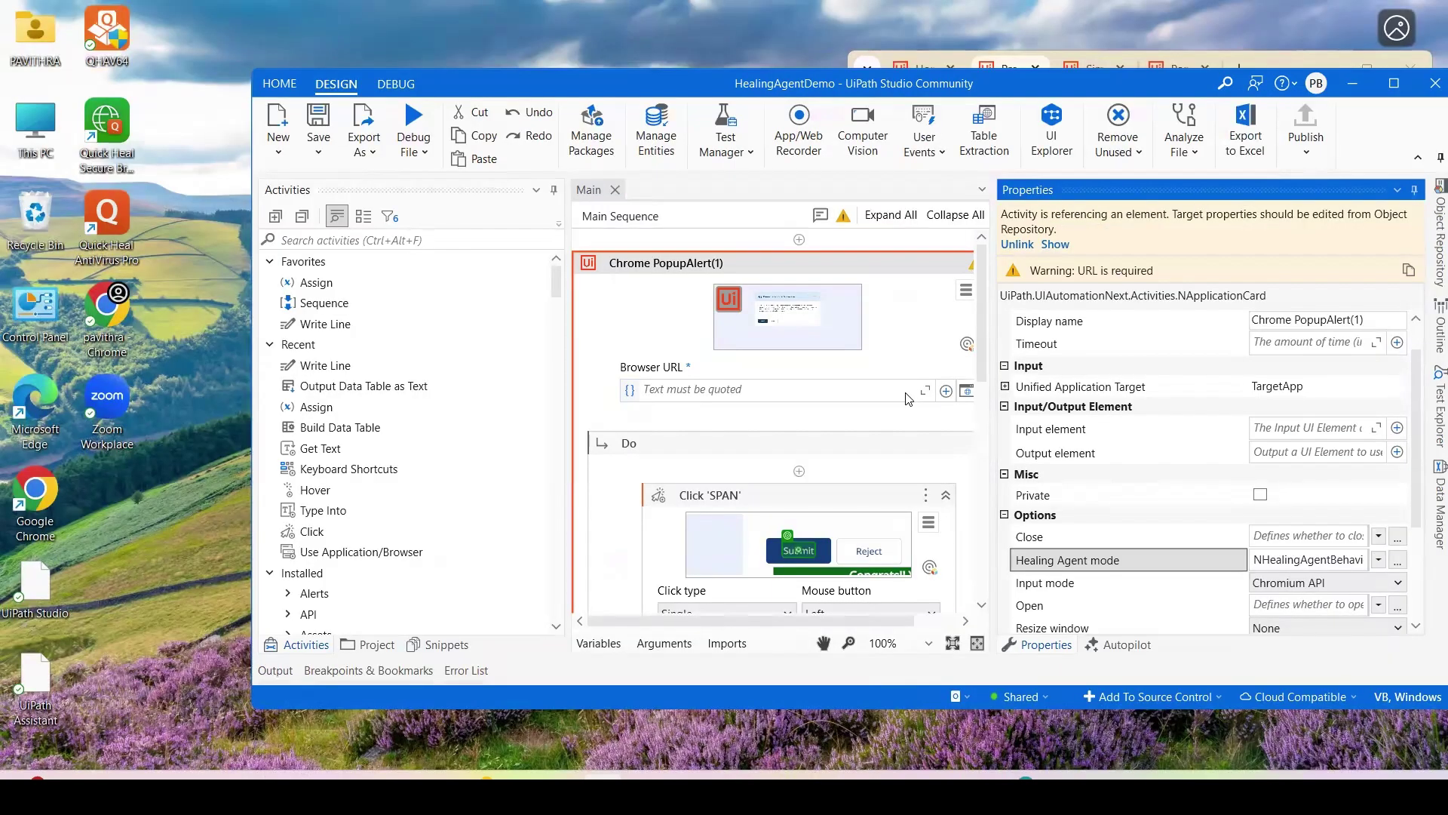
click(1100, 606)
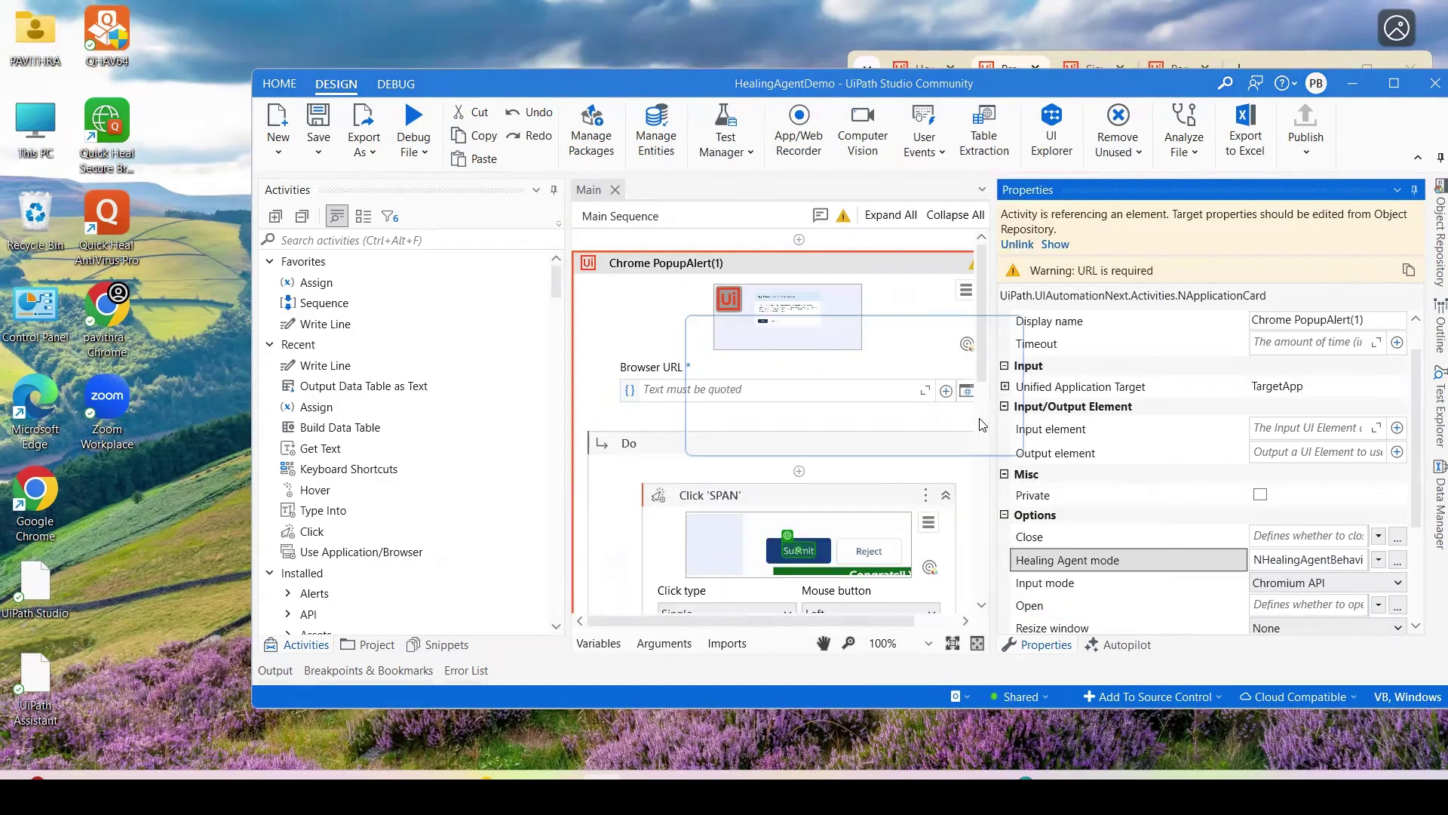
click(997, 442)
Switch to the Orchestrator processes list and upgrade HealingAgentDemo to its latest version, 1.0.11
click(1018, 778)
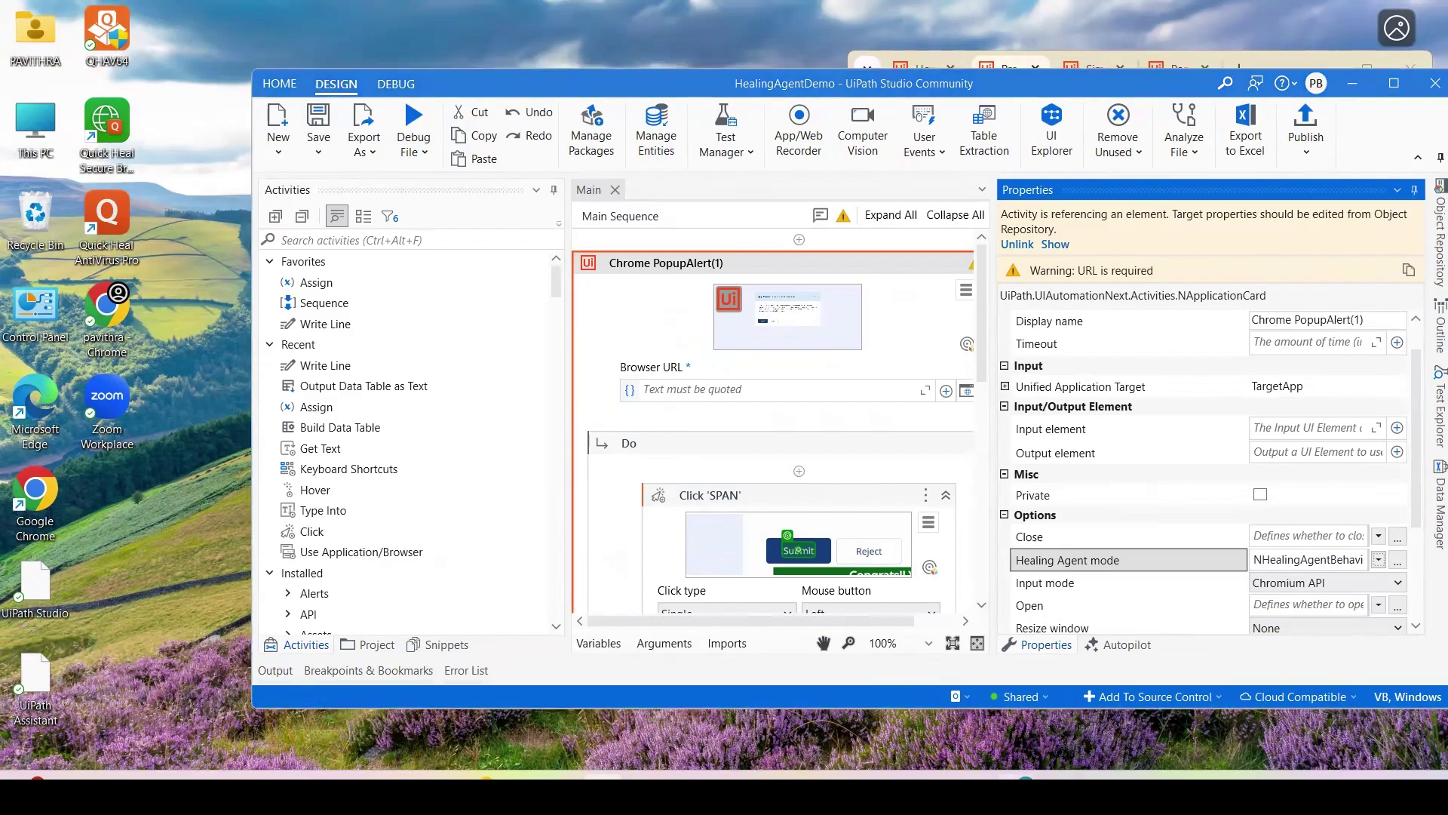
click(1363, 68)
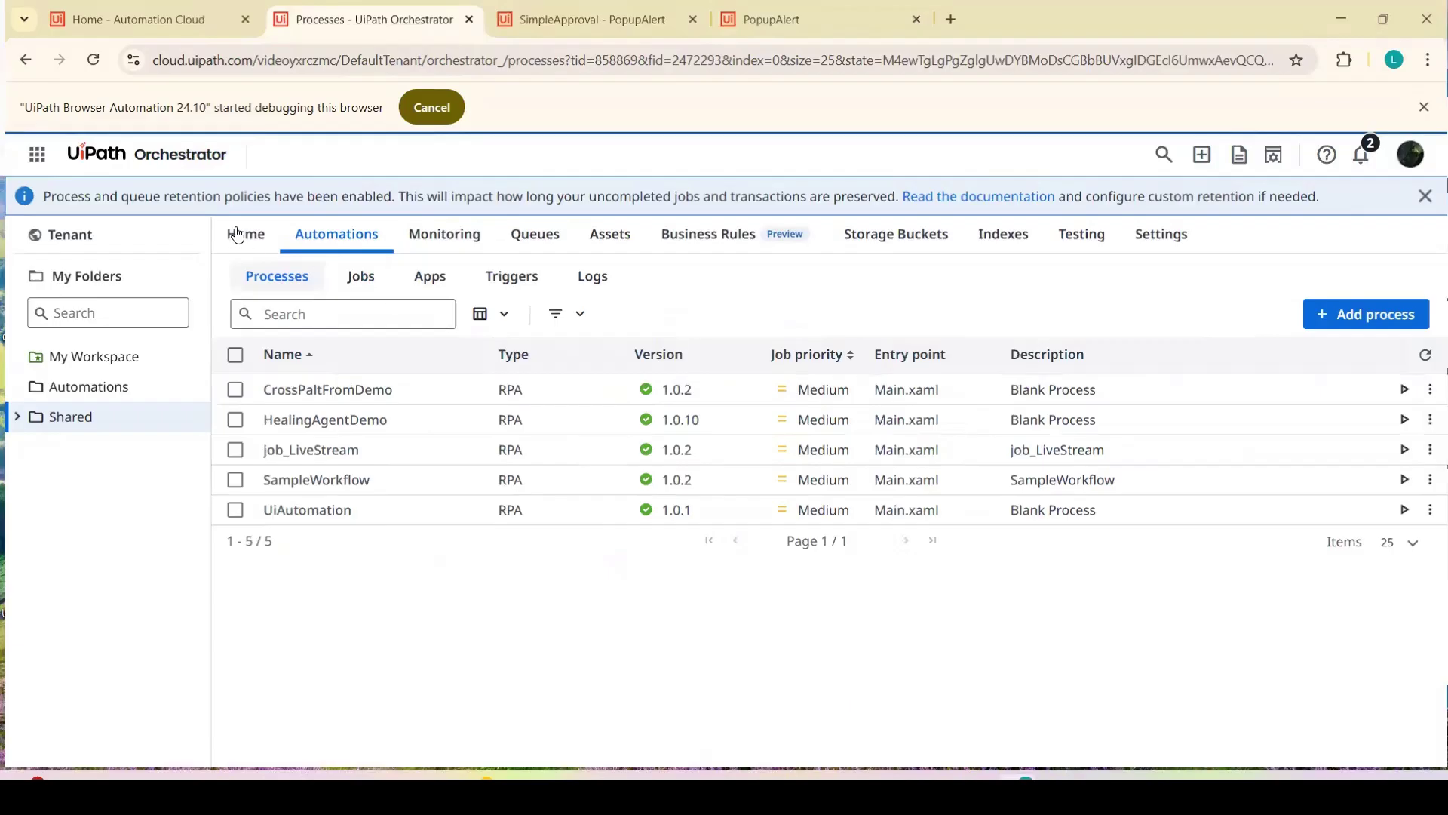
click(1431, 421)
click(1313, 695)
click(920, 675)
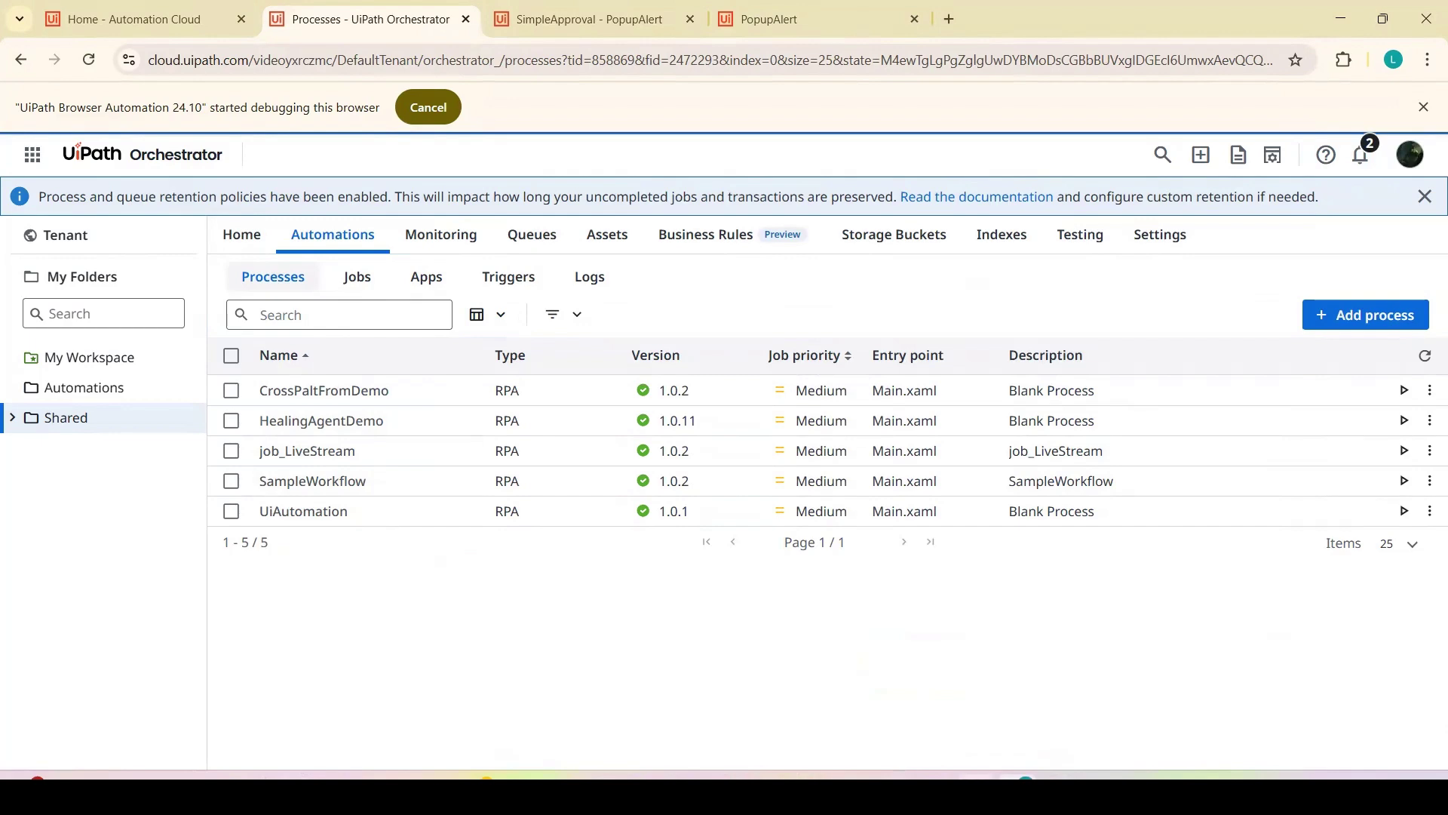
Start HealingAgentDemo version 1.0.11 in UiPath Assistant, letting its package install, and bring the PopupAlert page to the front
click(977, 793)
click(595, 401)
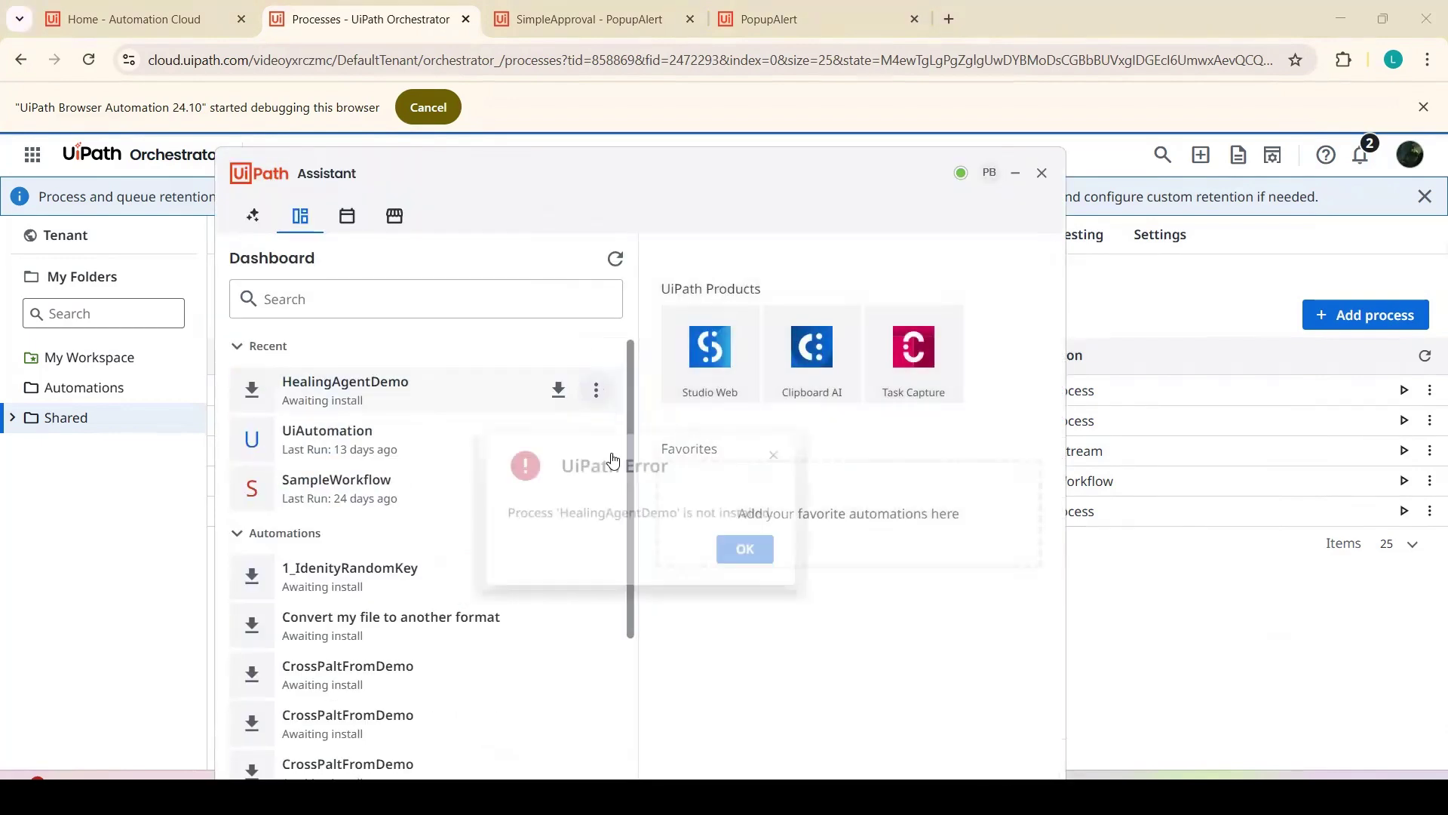
click(741, 547)
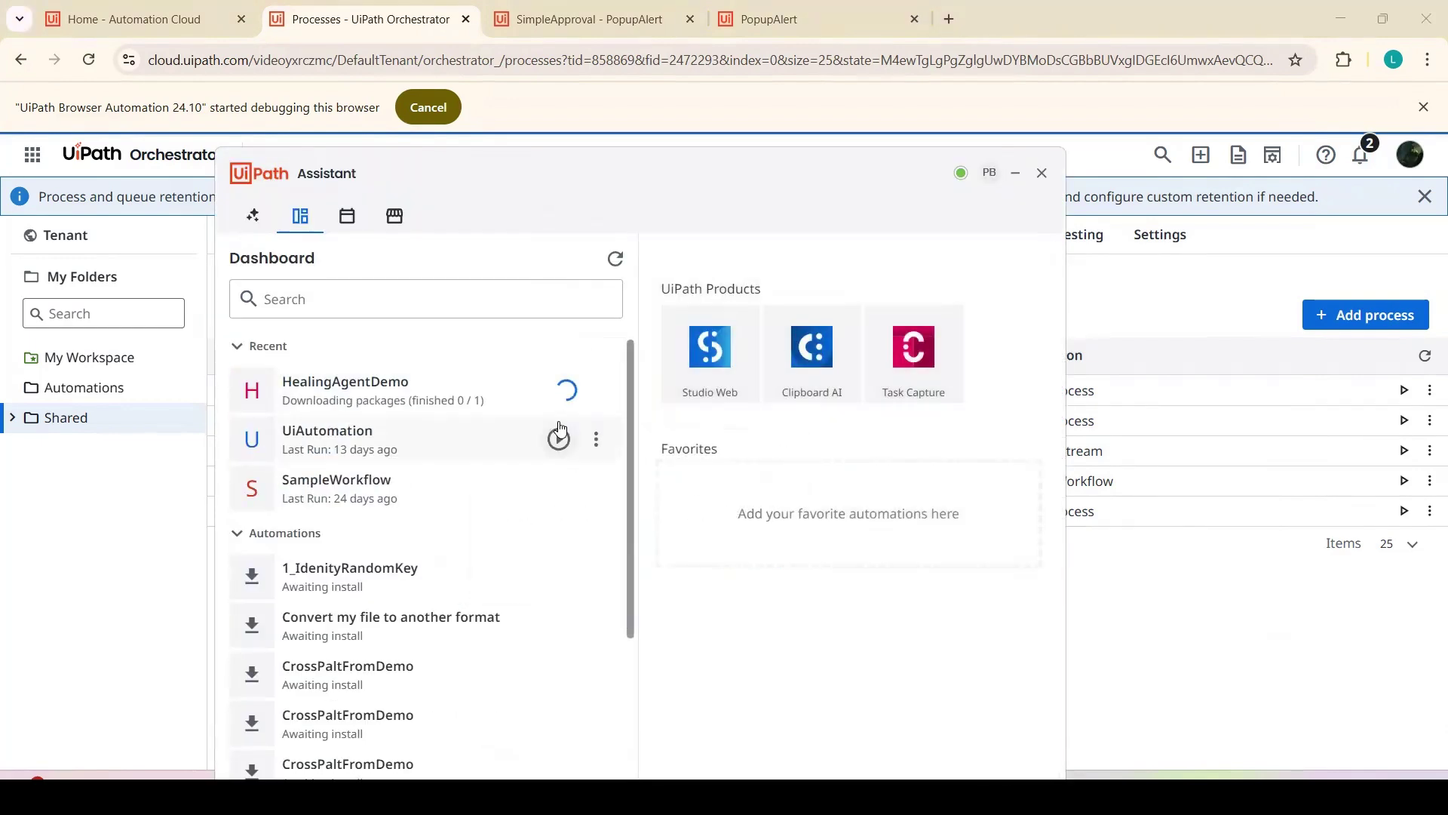
click(485, 393)
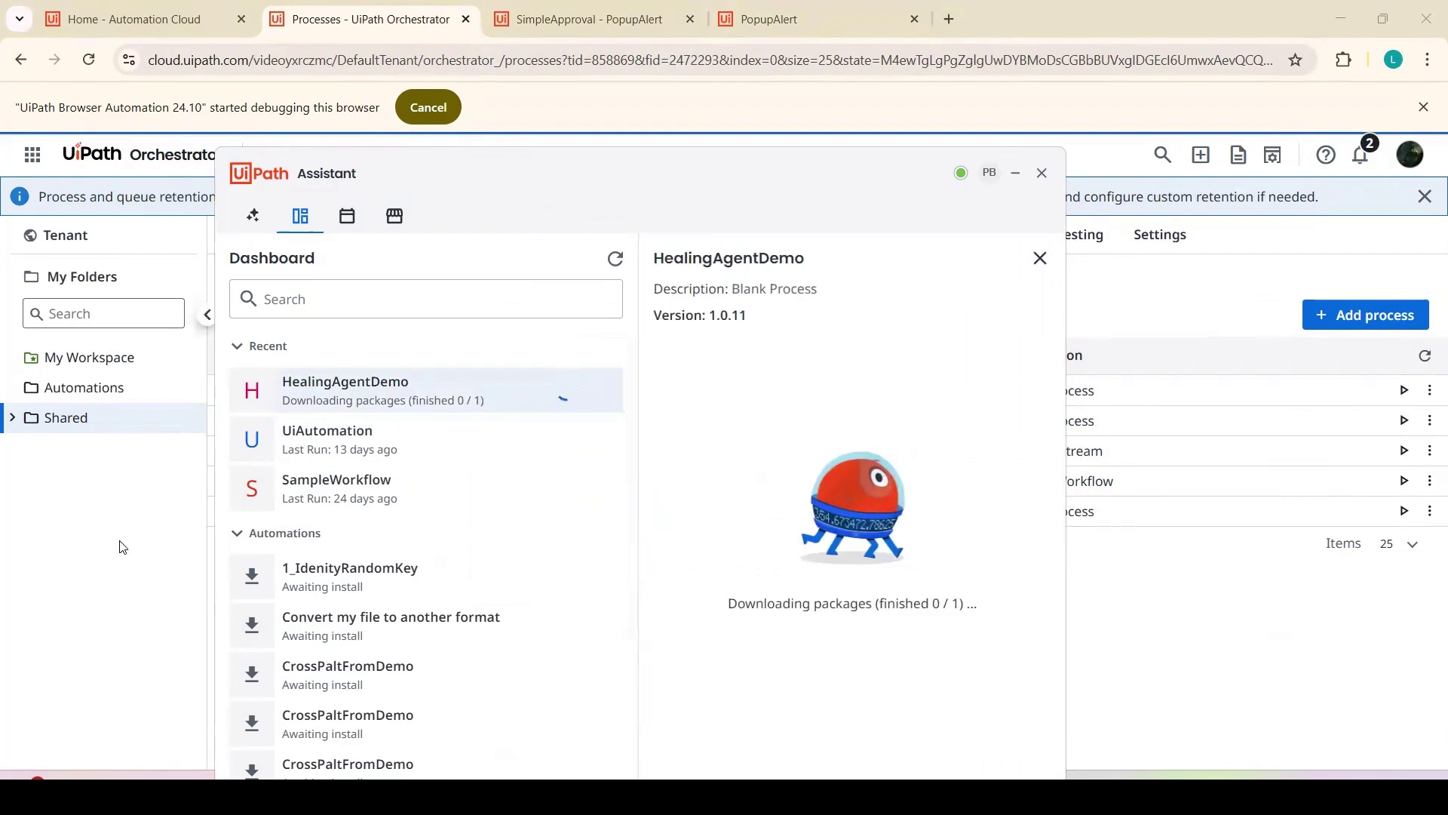
click(1276, 33)
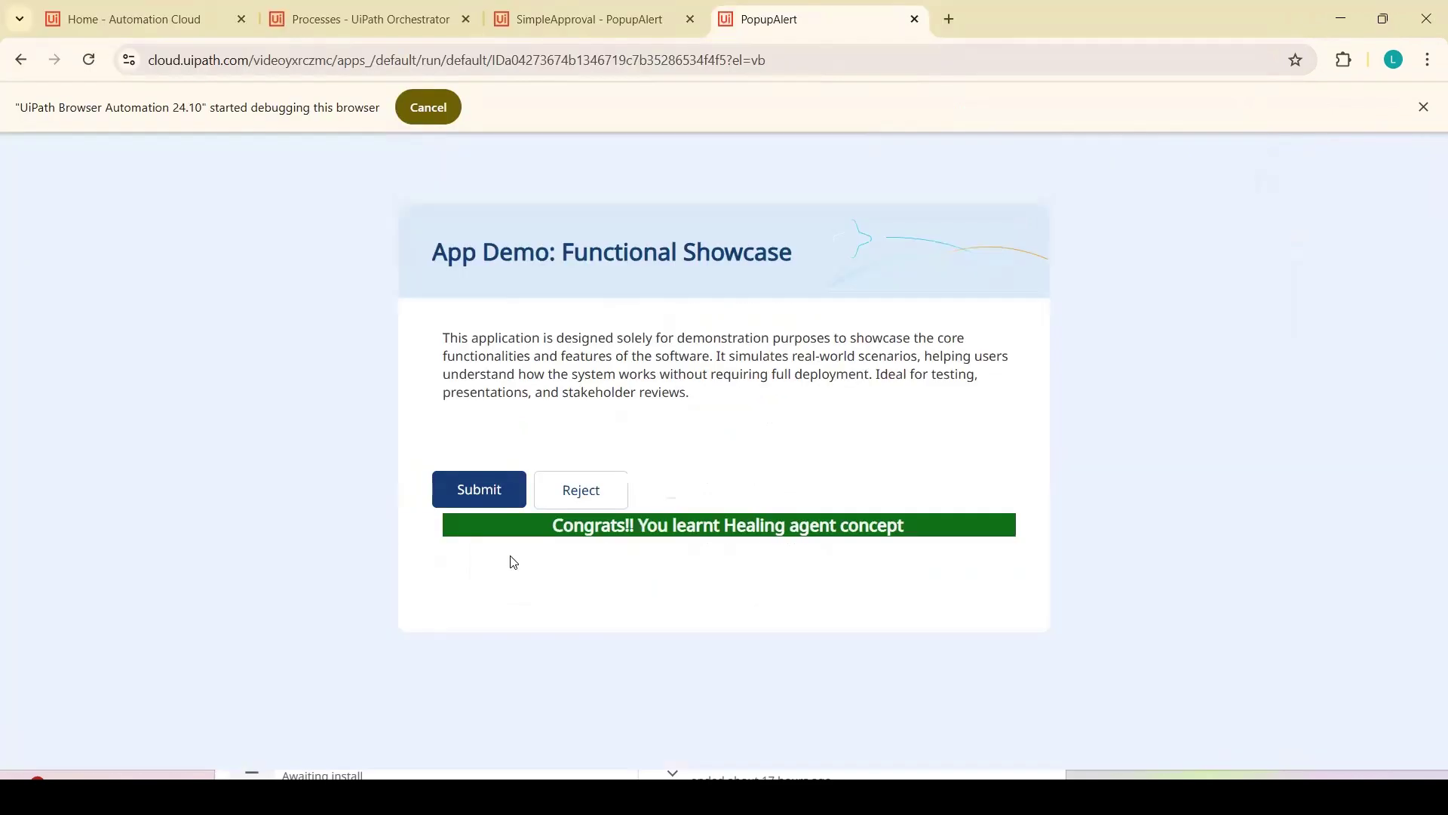
Stop the running HealingAgentDemo job in Assistant, run the process again, and bring the PopupAlert page to the front
click(604, 495)
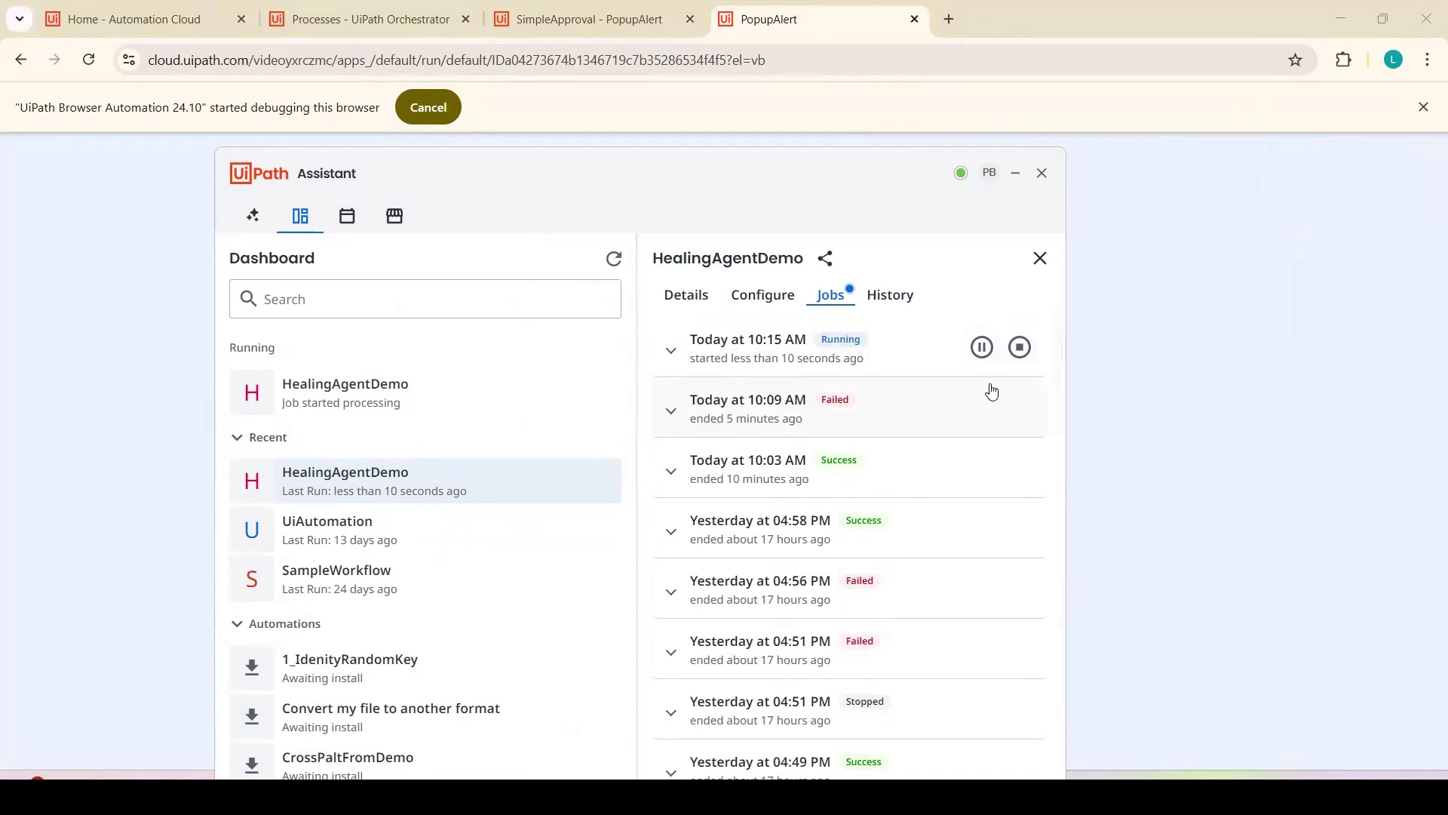
click(1020, 347)
click(809, 558)
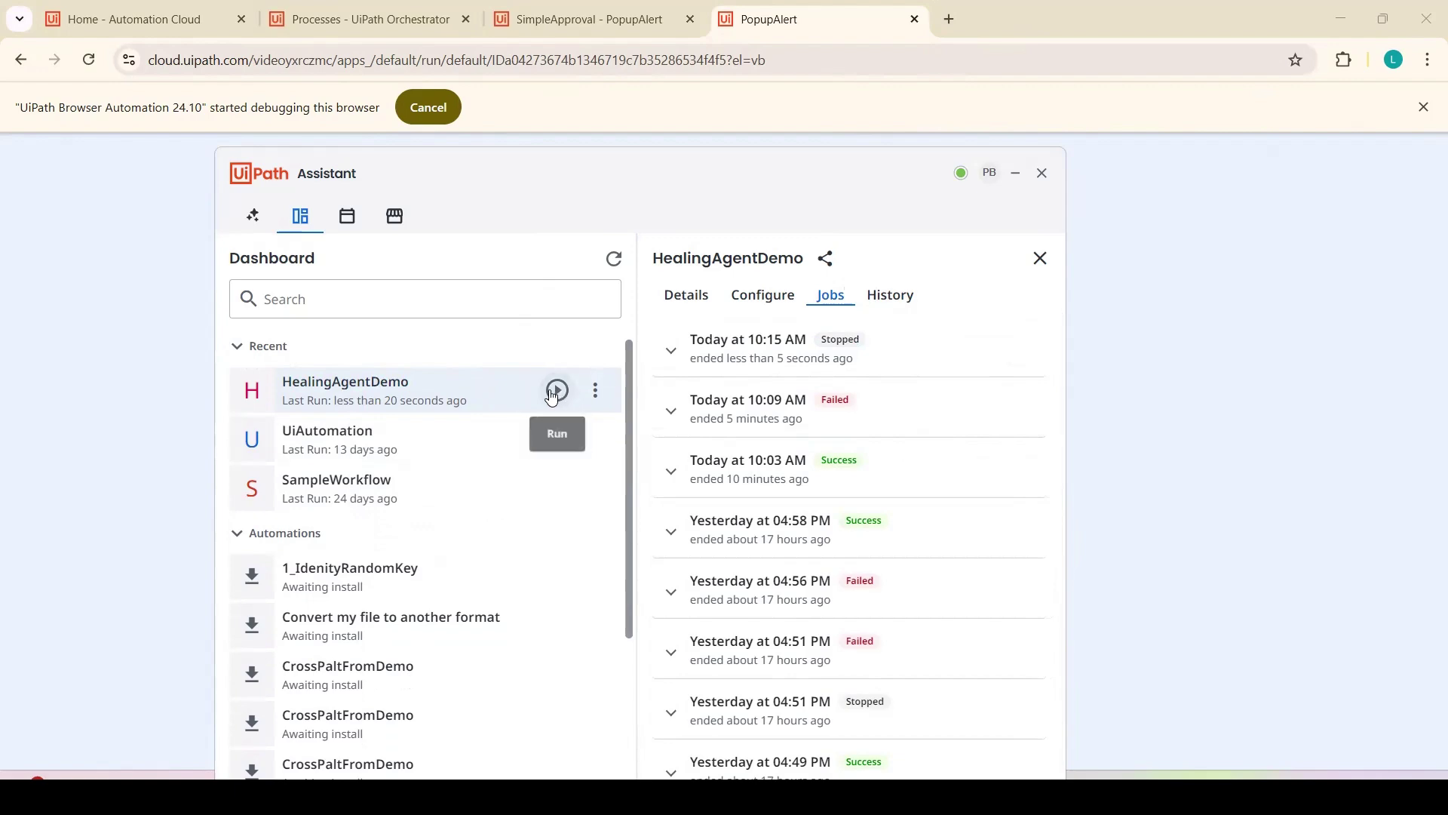
click(106, 430)
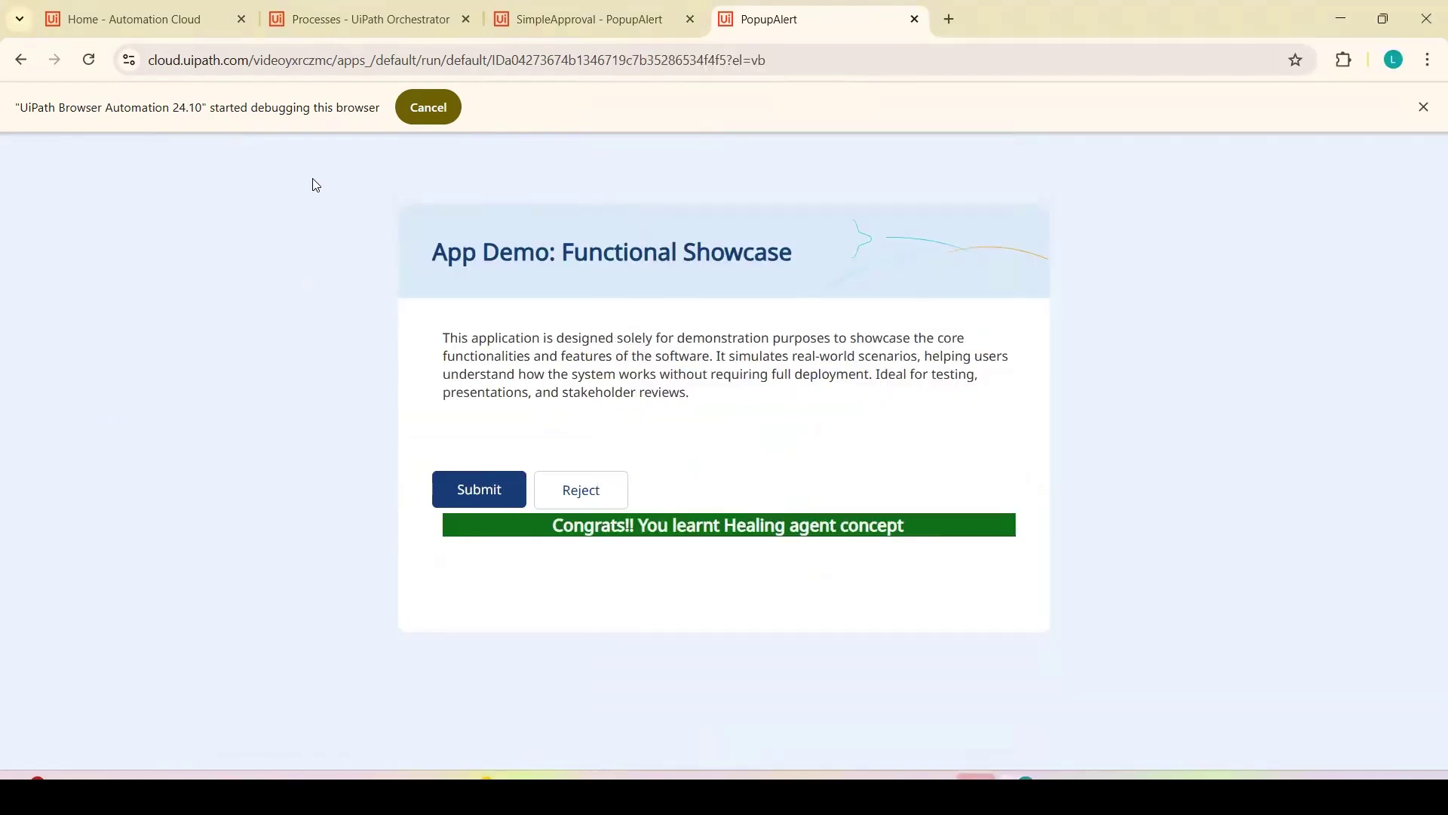
Open the newest HealingAgentDemo job in Orchestrator and review its Autopilot details and Healing Agent affected activities
click(310, 9)
click(360, 279)
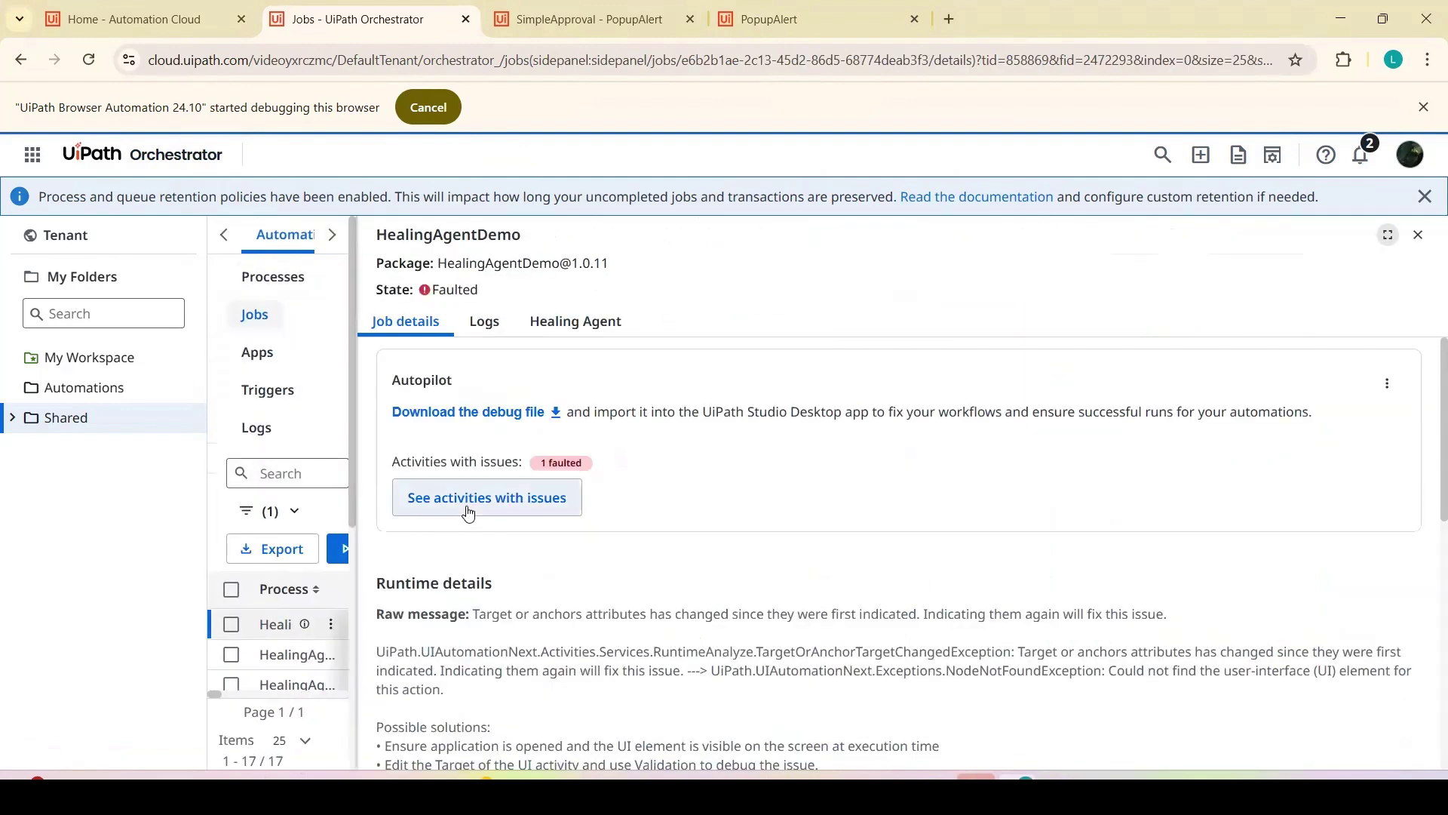
drag(567, 413, 1333, 413)
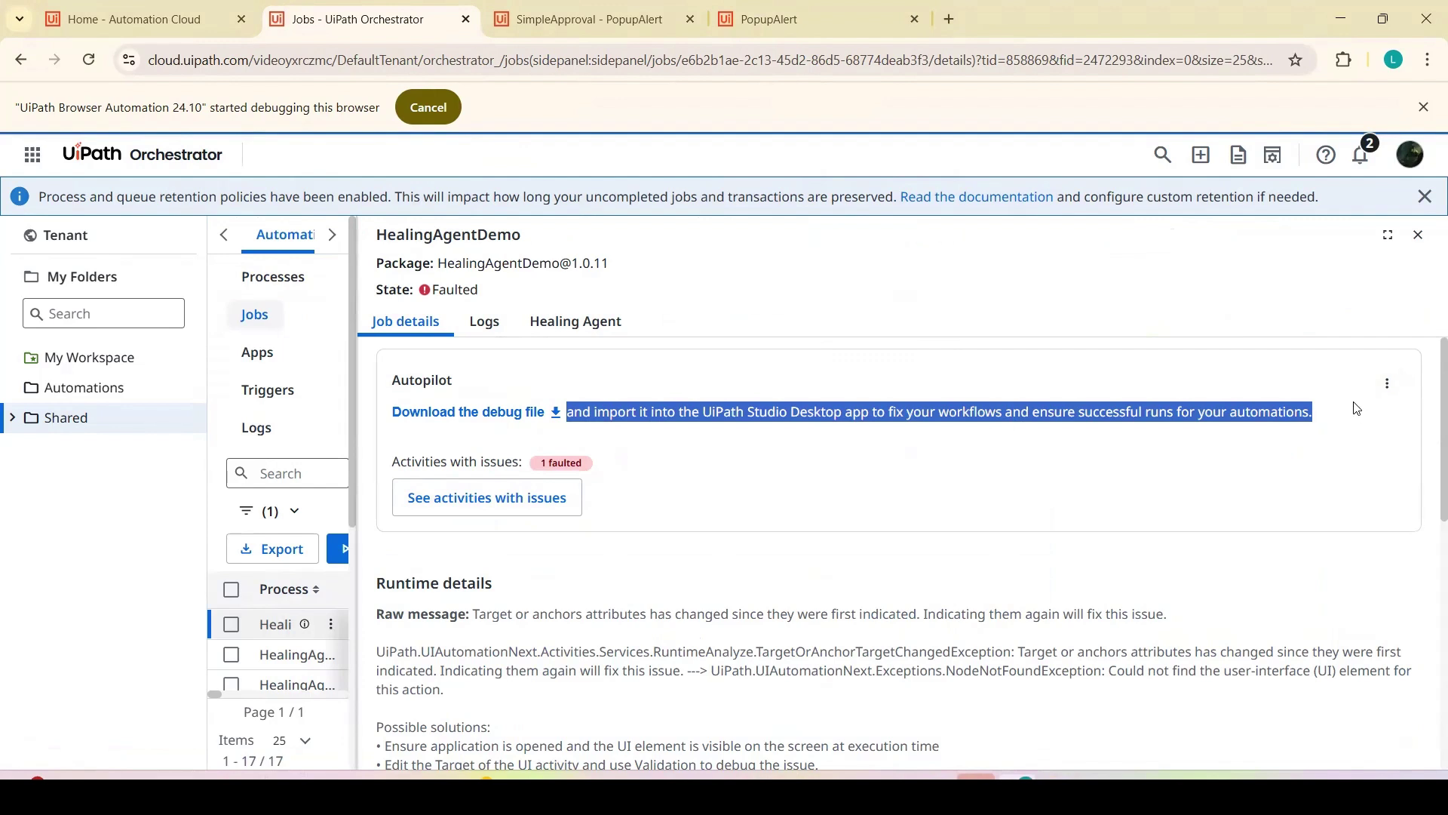
click(576, 322)
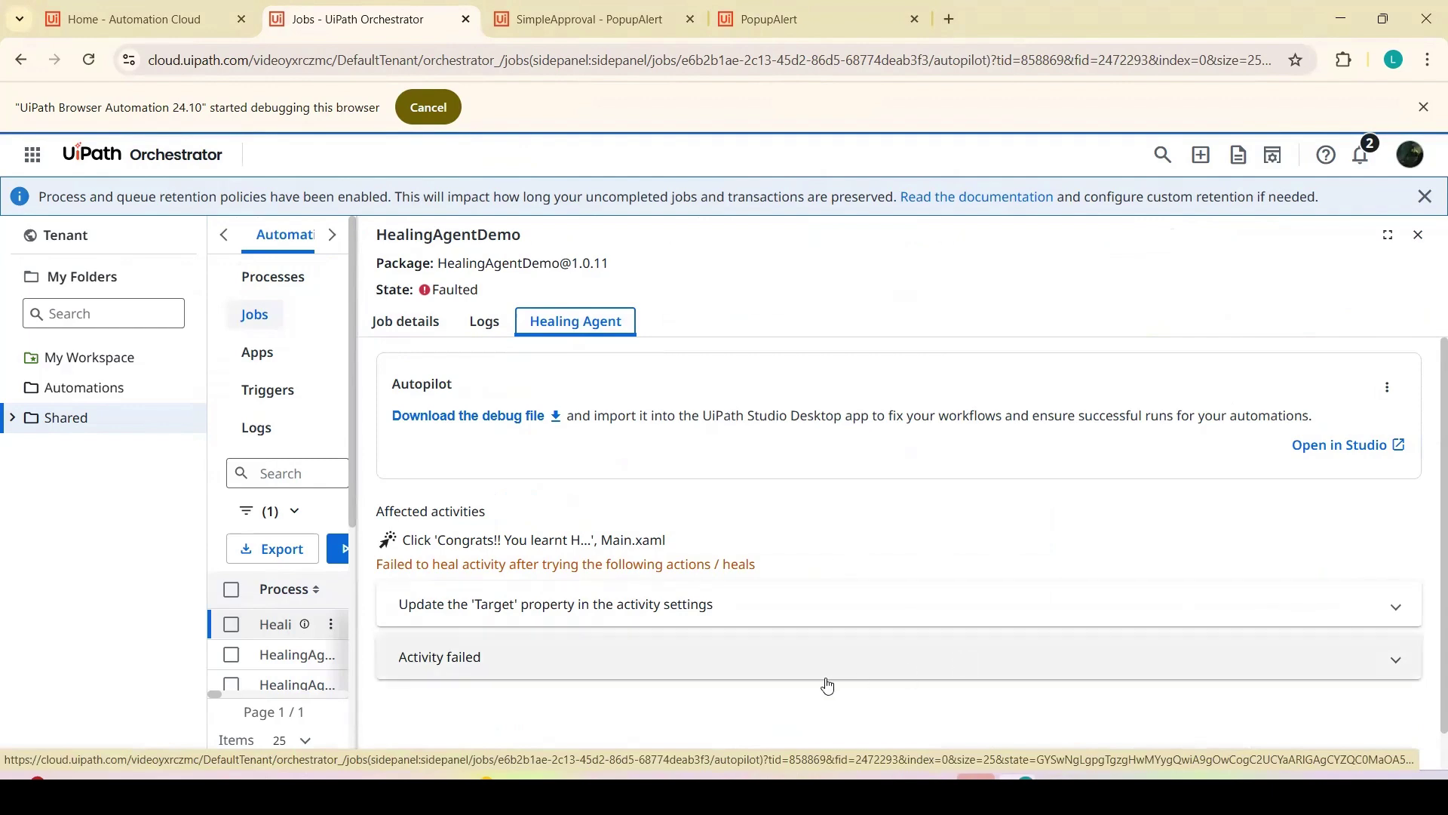
Switch to UiPath Studio, set the Chrome PopupAlert(1) activity's Healing Agent mode to Disabled, and save the workflow
click(600, 790)
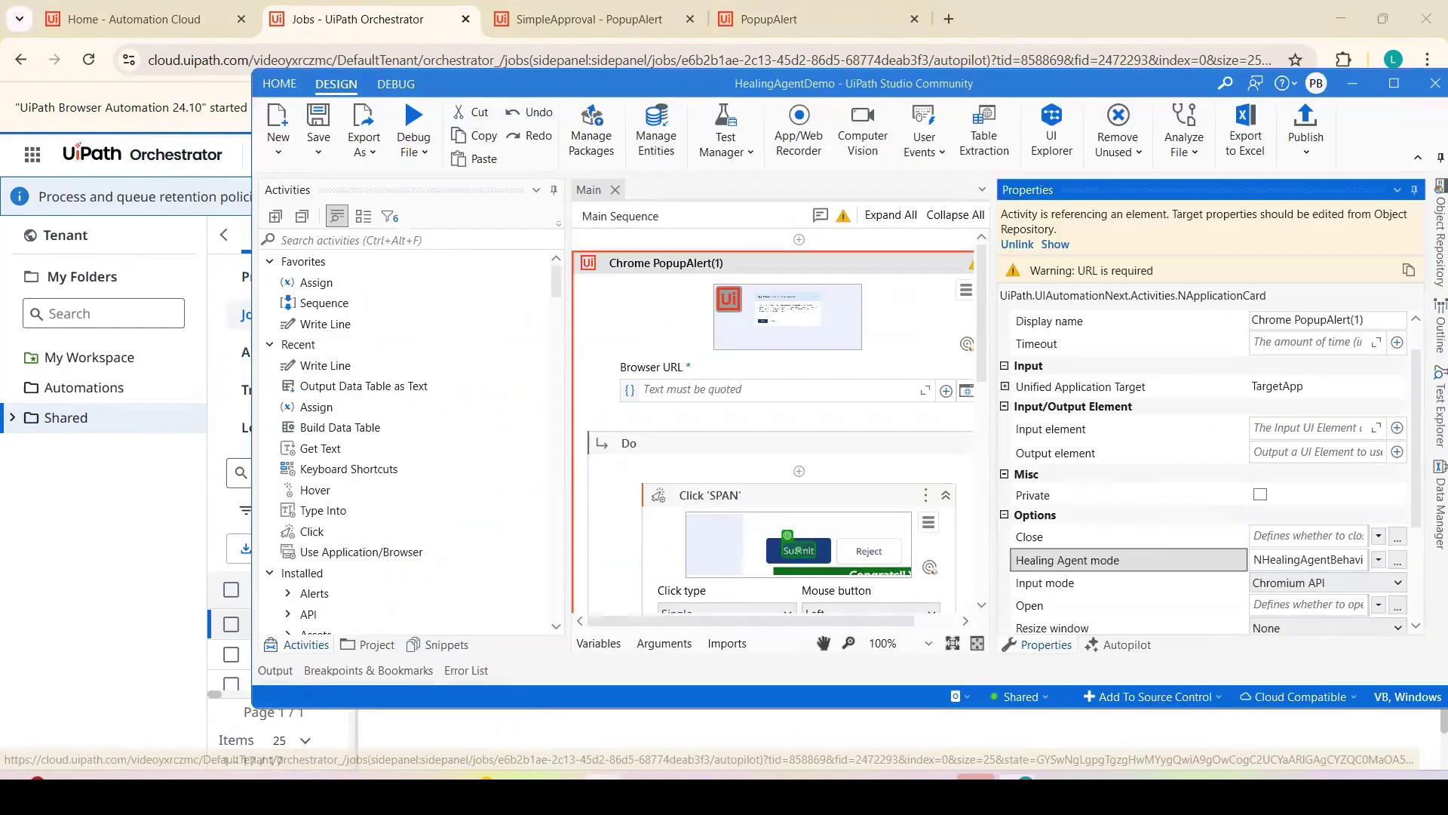
click(1379, 560)
click(1321, 601)
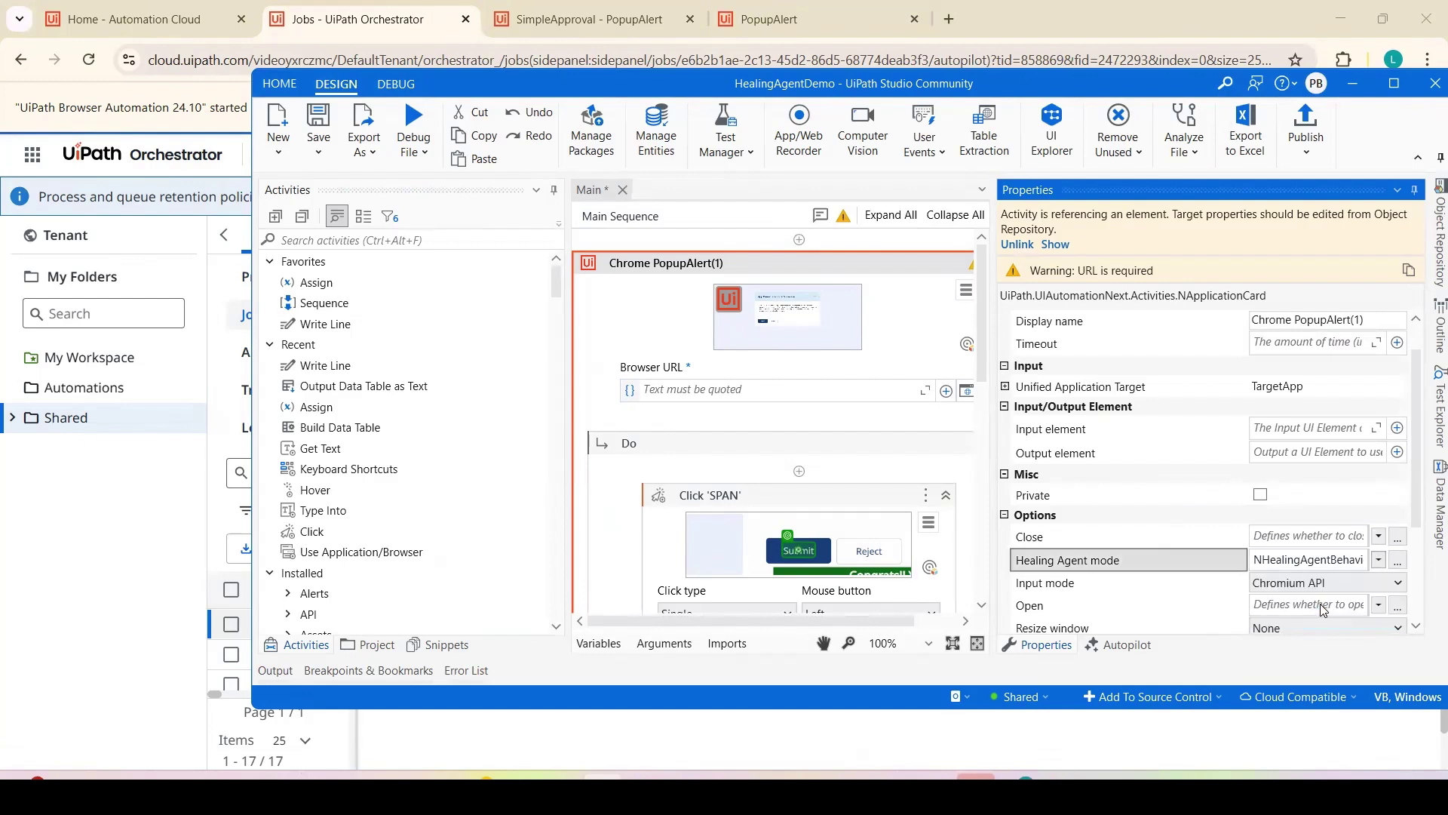
key(ctrl+s)
Publish HealingAgentDemo again with the Healing Agent mode disabled on its browser activity
click(1305, 128)
click(1119, 603)
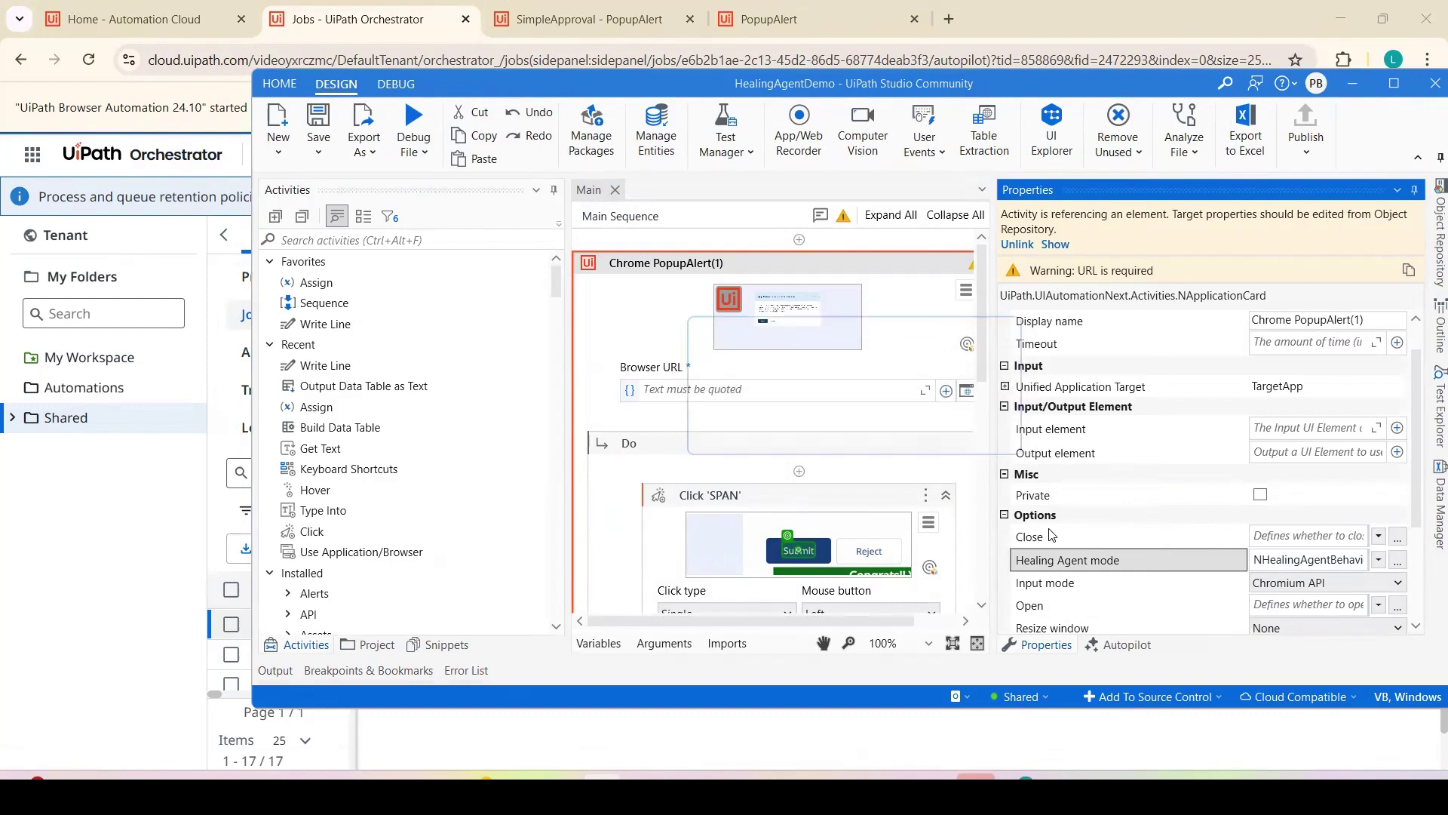
click(1024, 439)
Return to Orchestrator, close the faulted job's details, and upgrade the HealingAgentDemo process to the latest version, 1.0.12
click(146, 527)
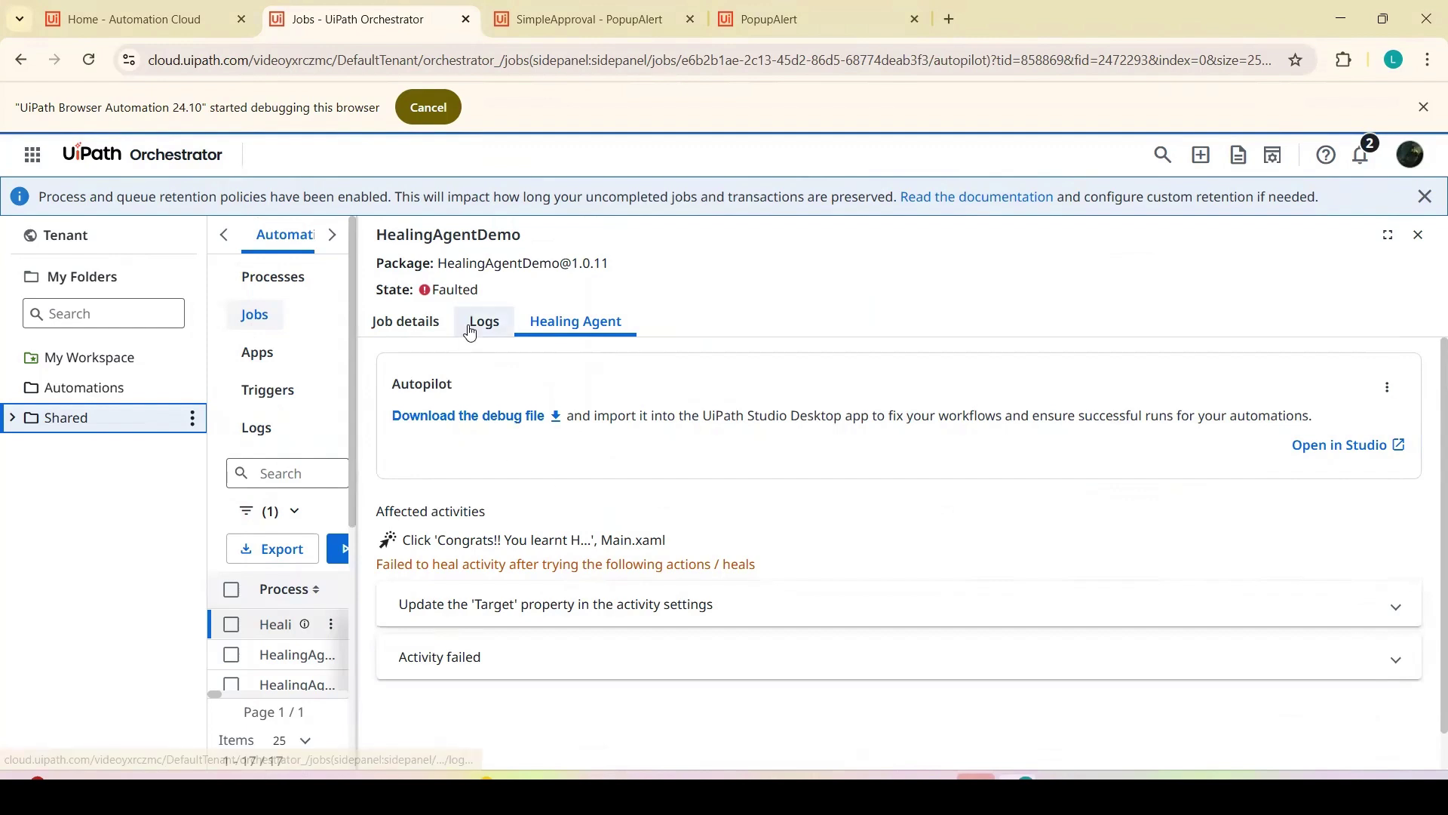
click(435, 326)
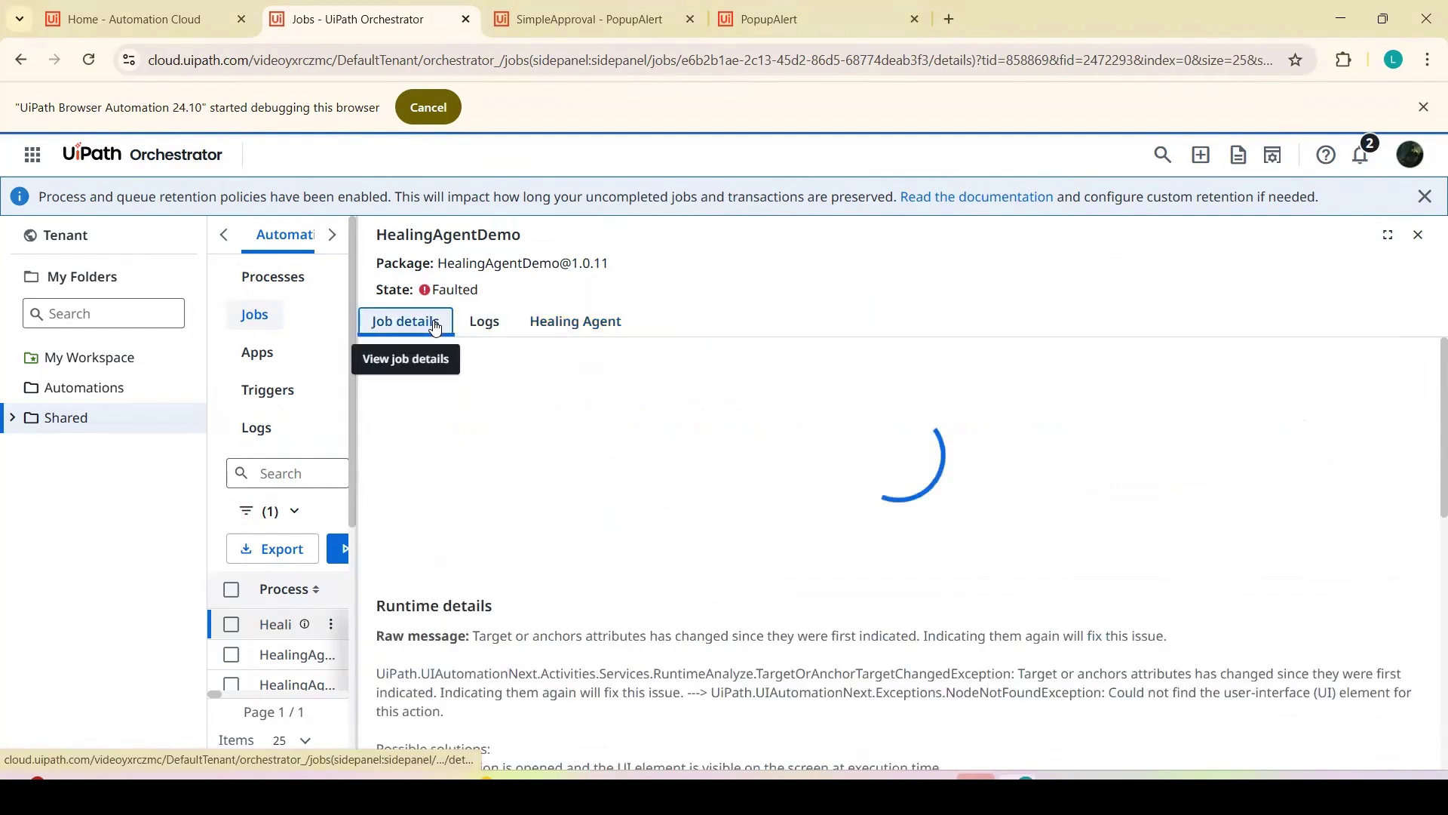
click(1418, 235)
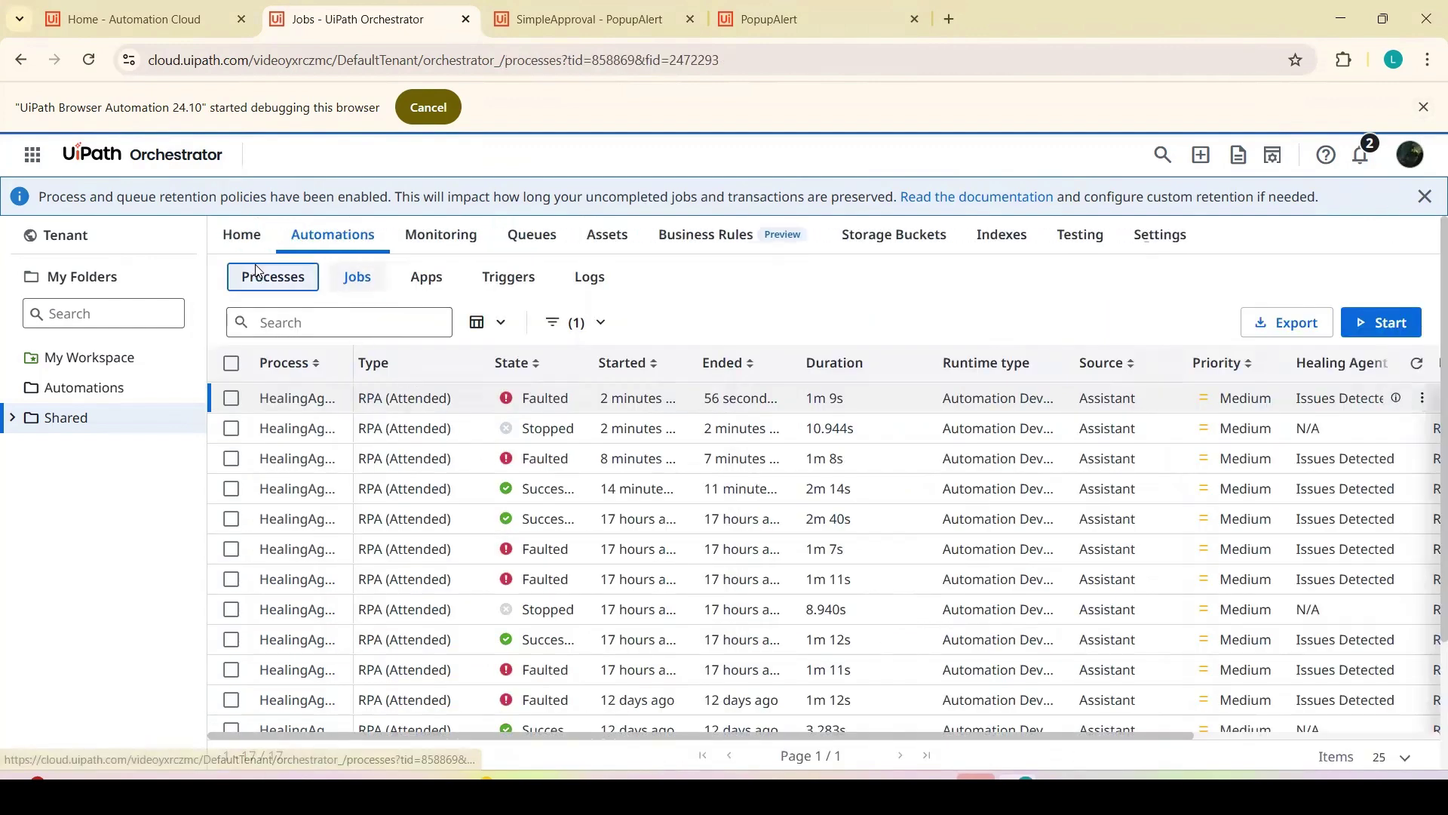
click(272, 276)
click(1431, 423)
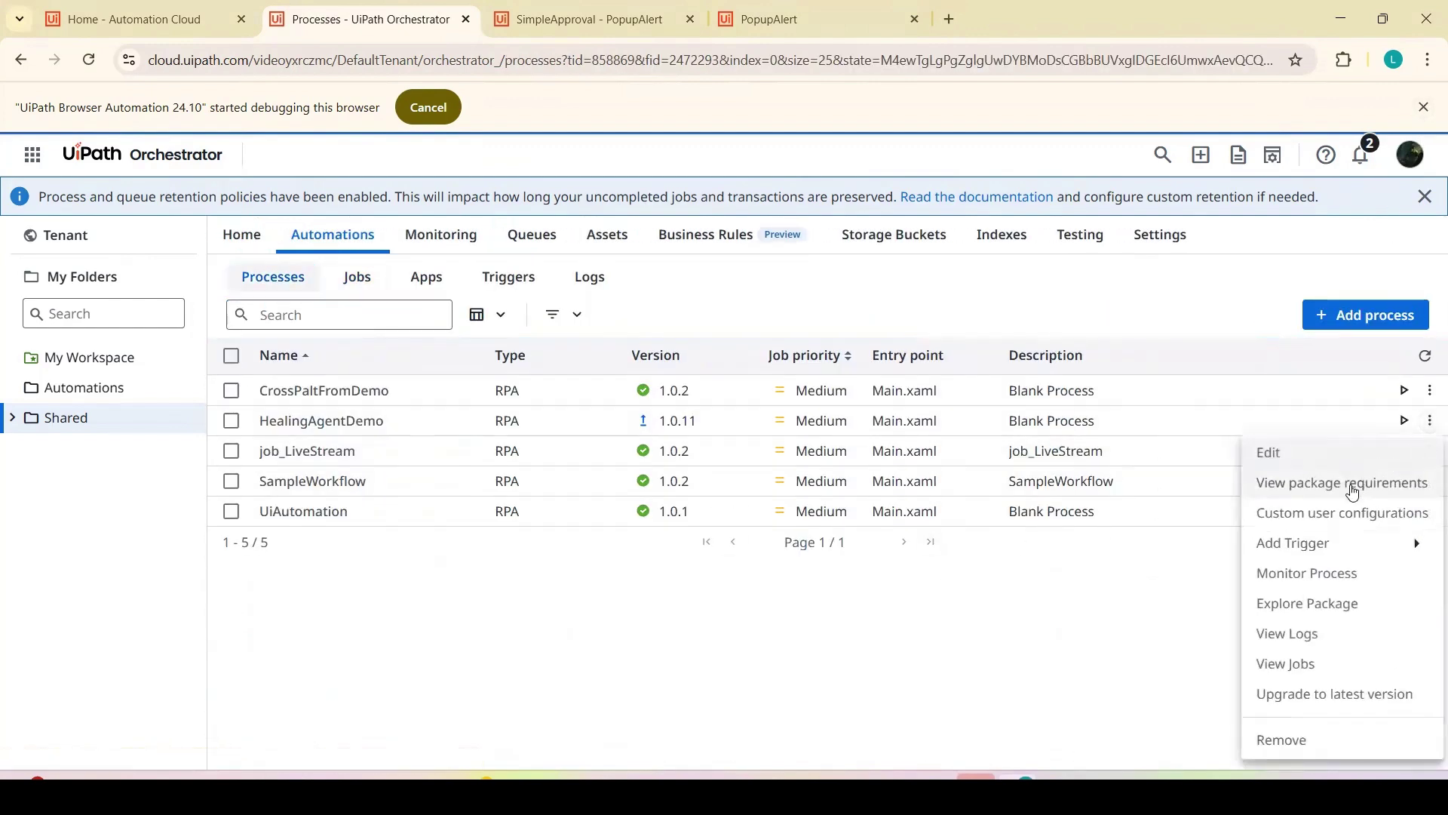
click(1298, 696)
click(946, 664)
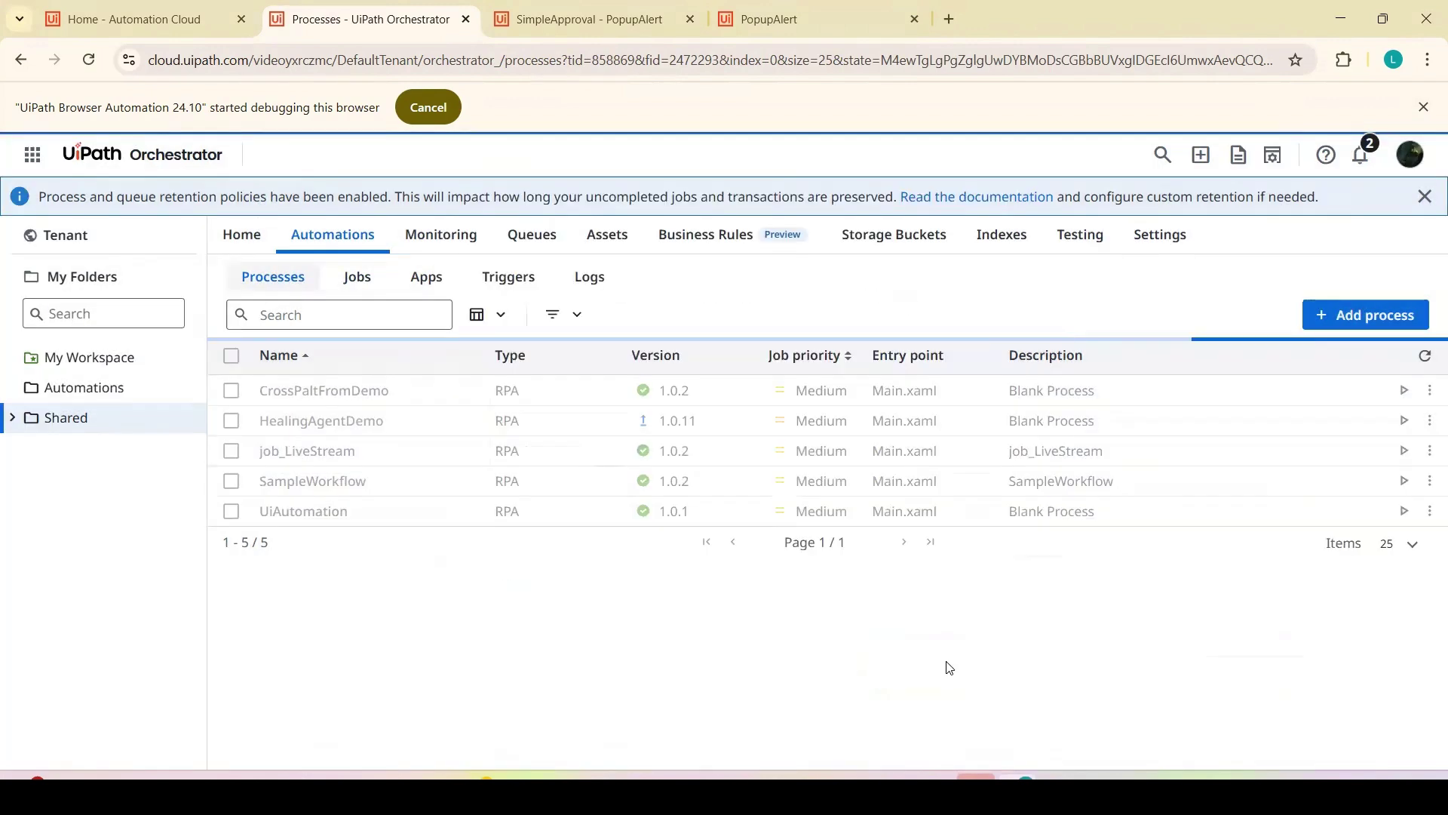
Open UiPath Assistant, then show the PopupAlert page in the browser and maximise the browser window for the next run
click(1200, 797)
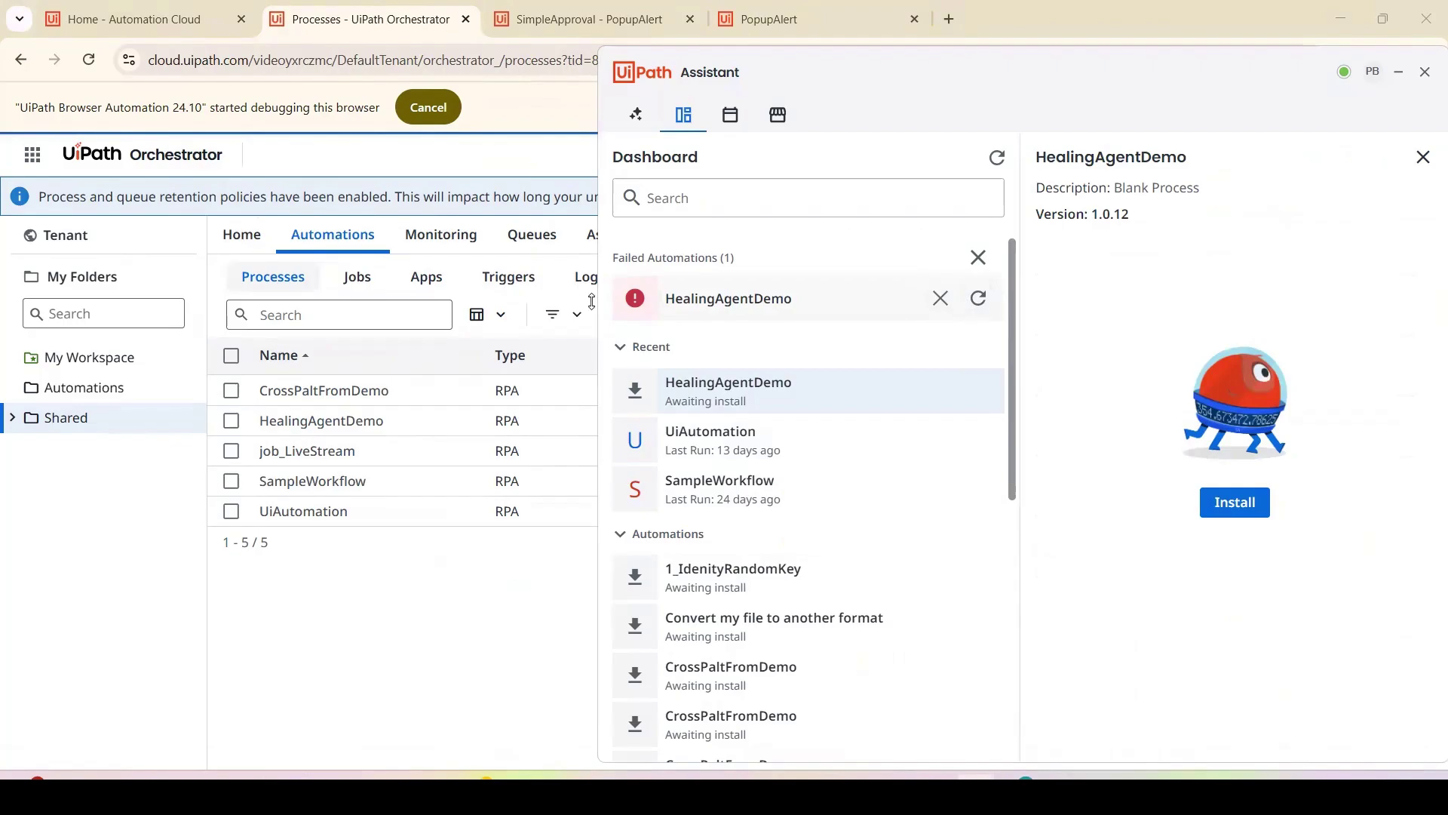
click(1151, 16)
double_click(1151, 37)
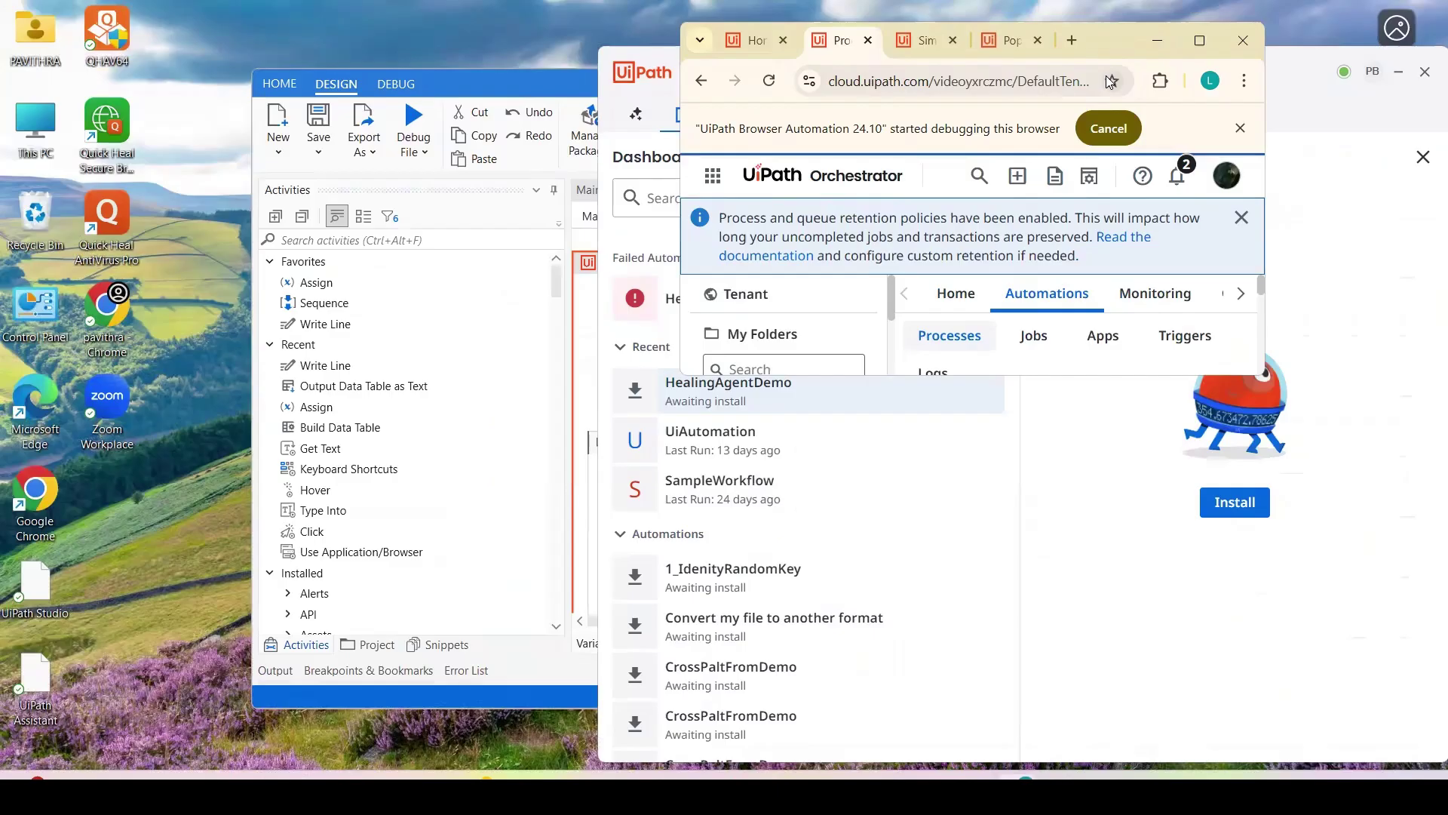
click(1164, 53)
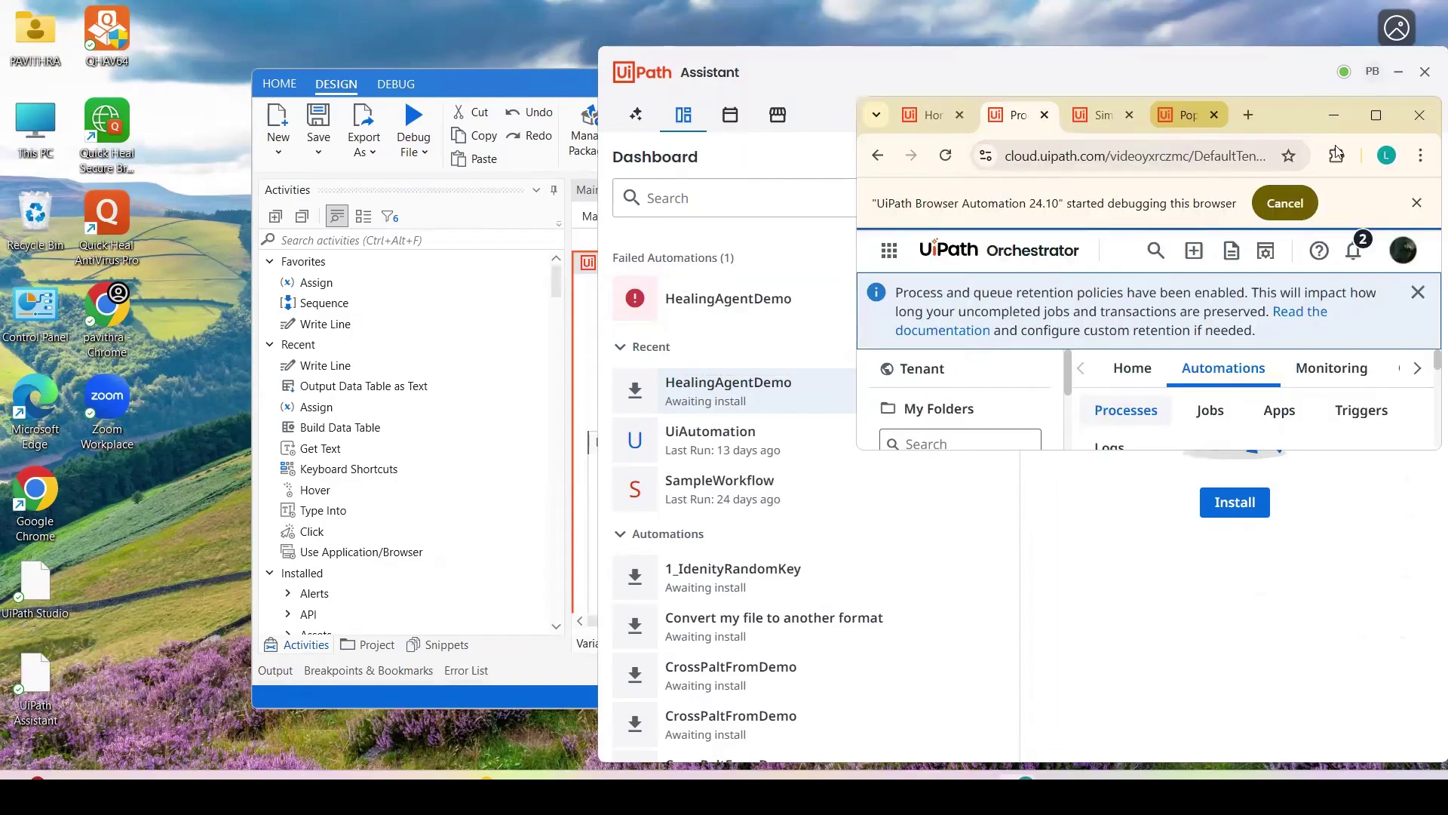
click(1207, 125)
click(1383, 118)
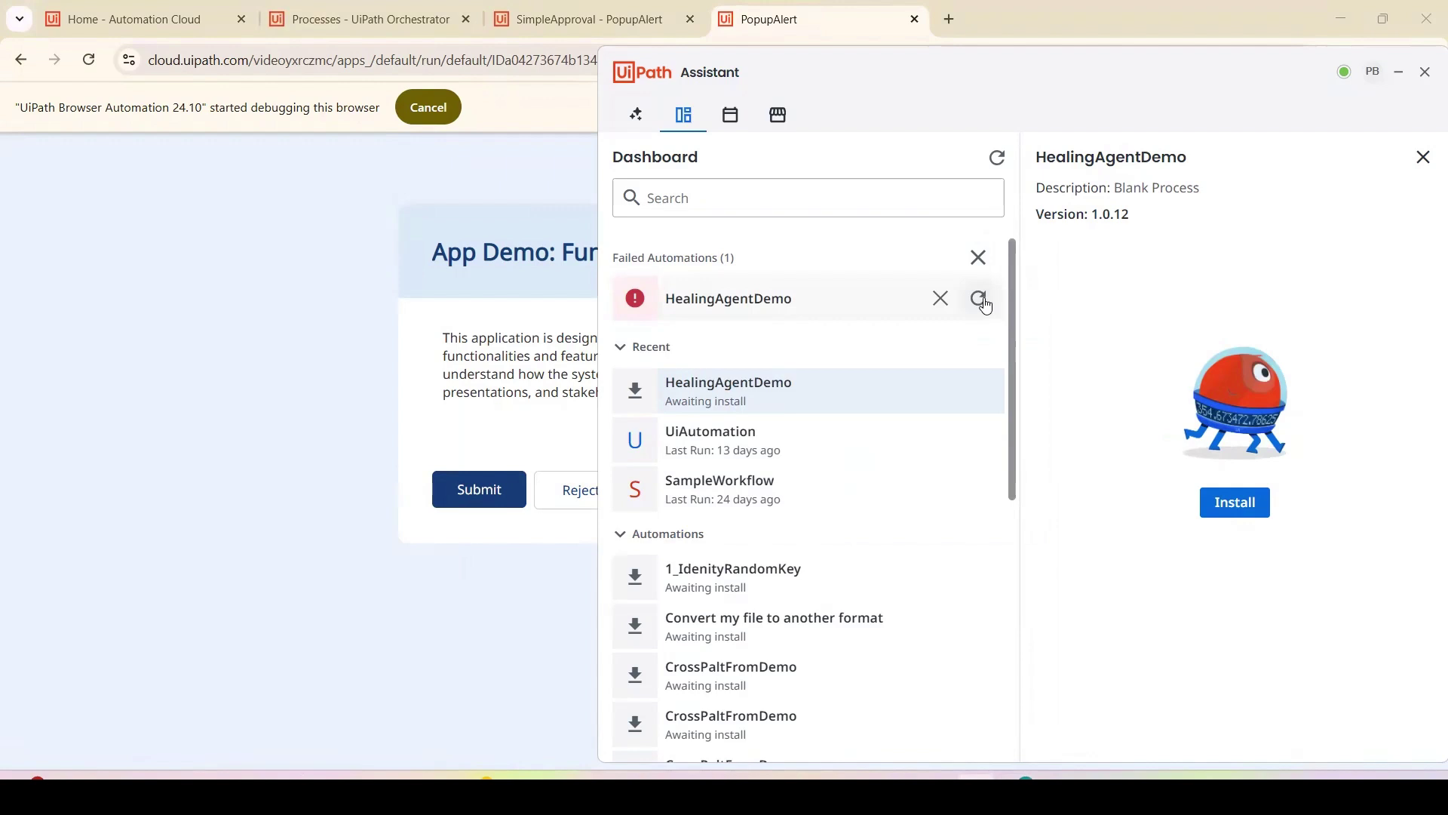
Retry the failed HealingAgentDemo automation from Assistant with version 1.0.12, and return to the Orchestrator processes page
click(980, 297)
click(813, 304)
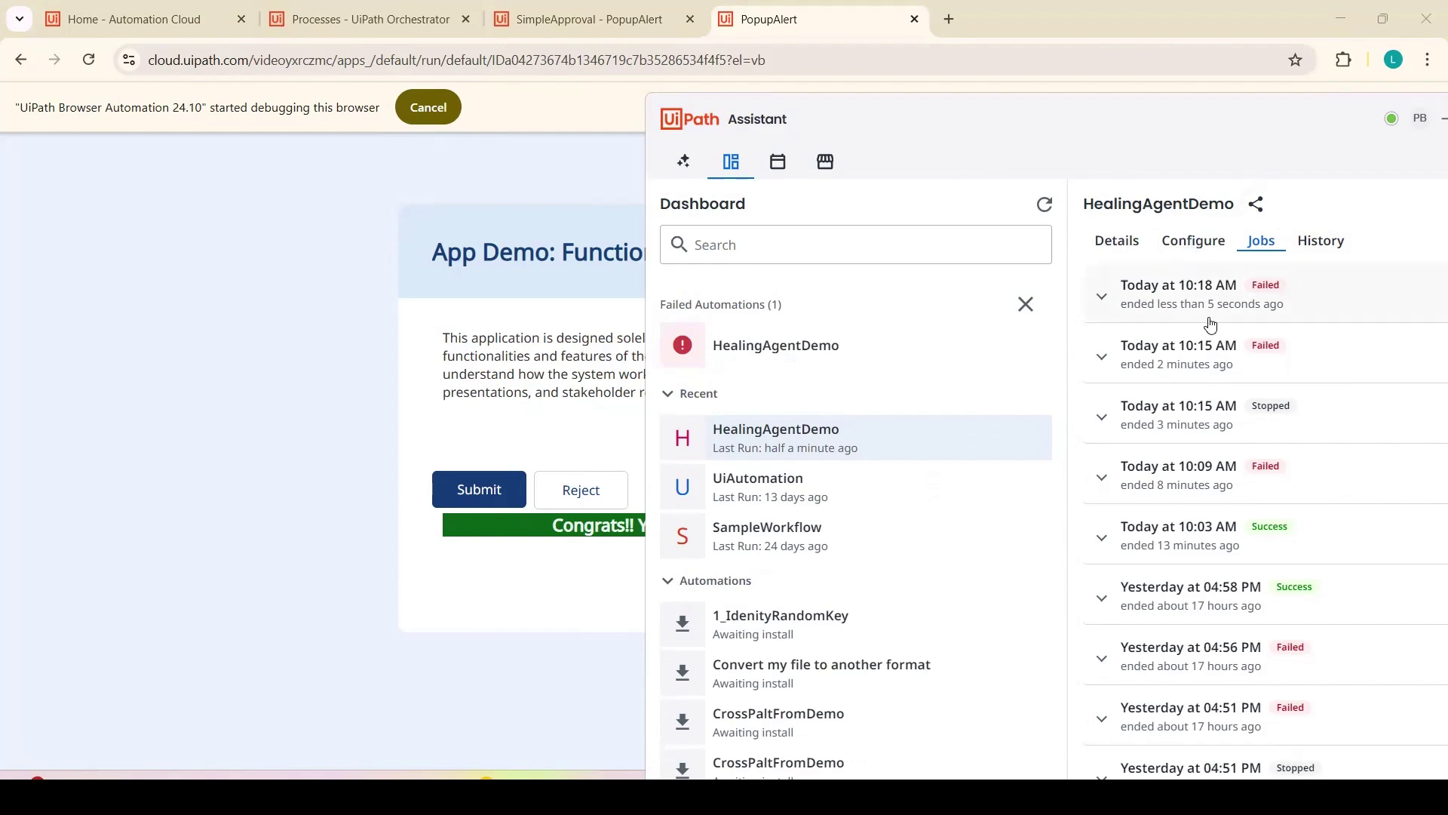
click(340, 8)
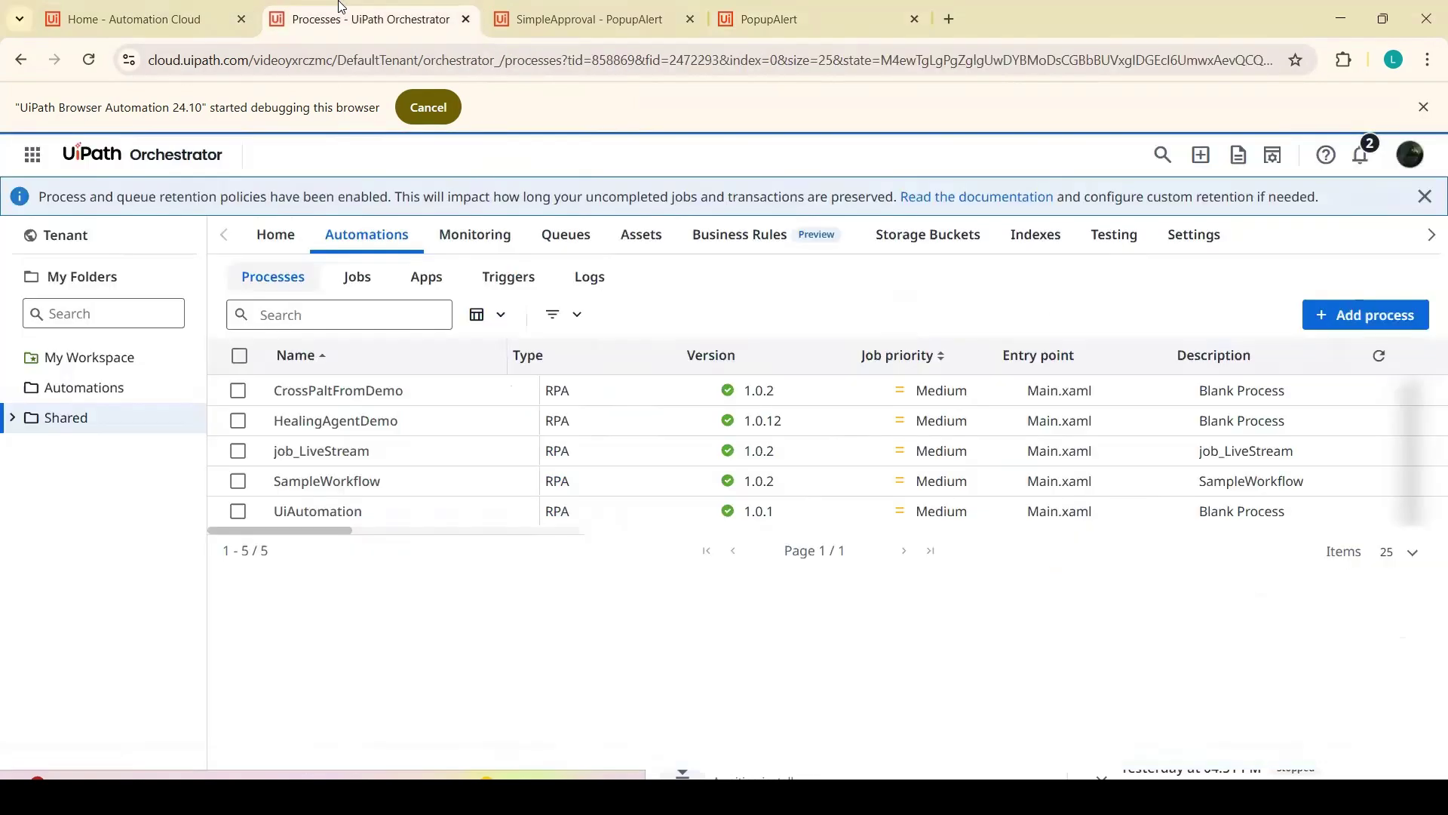
Open the newest HealingAgentDemo job's details and logs, and check them against the browser activity's Healing Agent mode in UiPath Studio
click(359, 290)
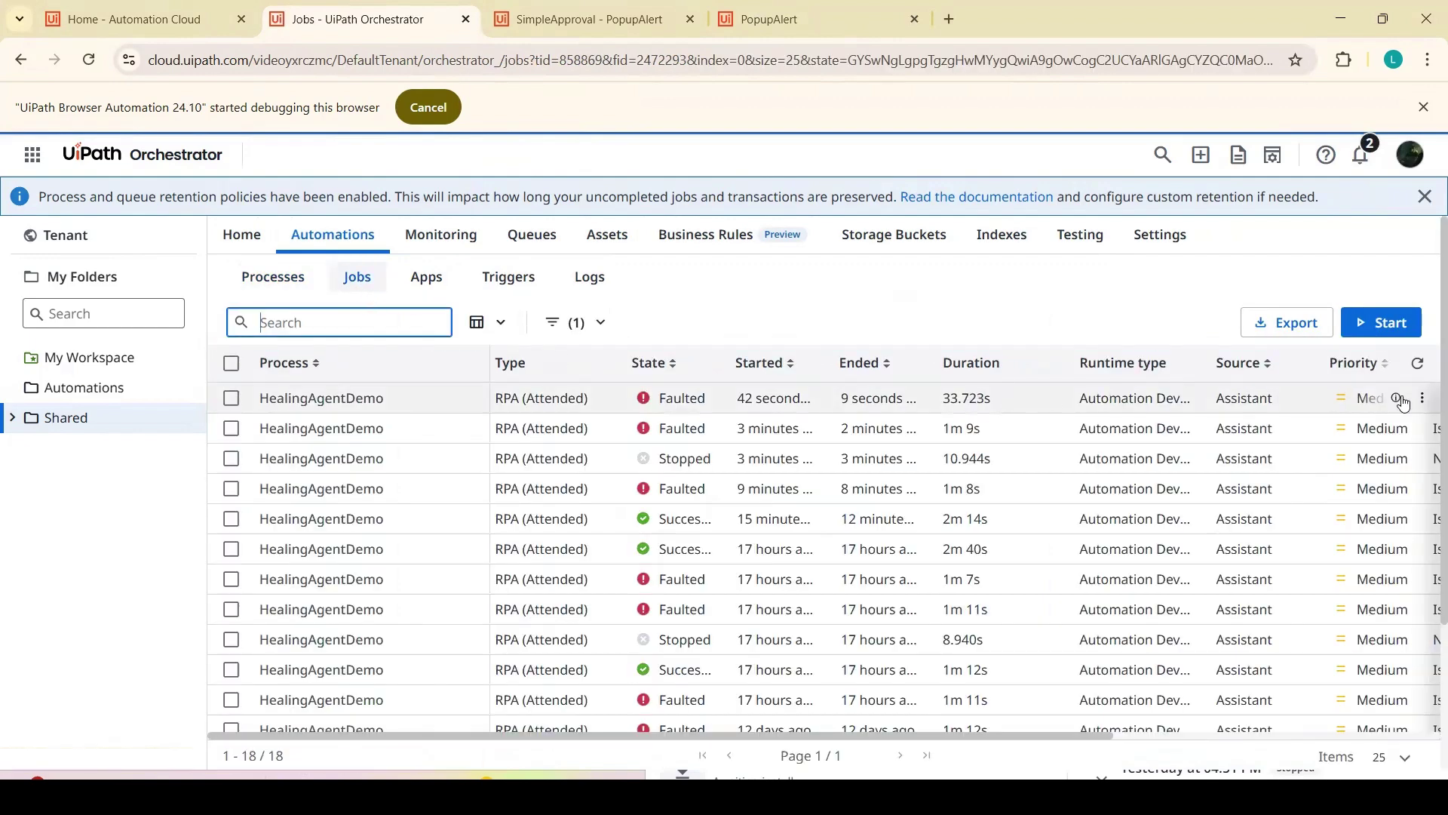
click(1396, 400)
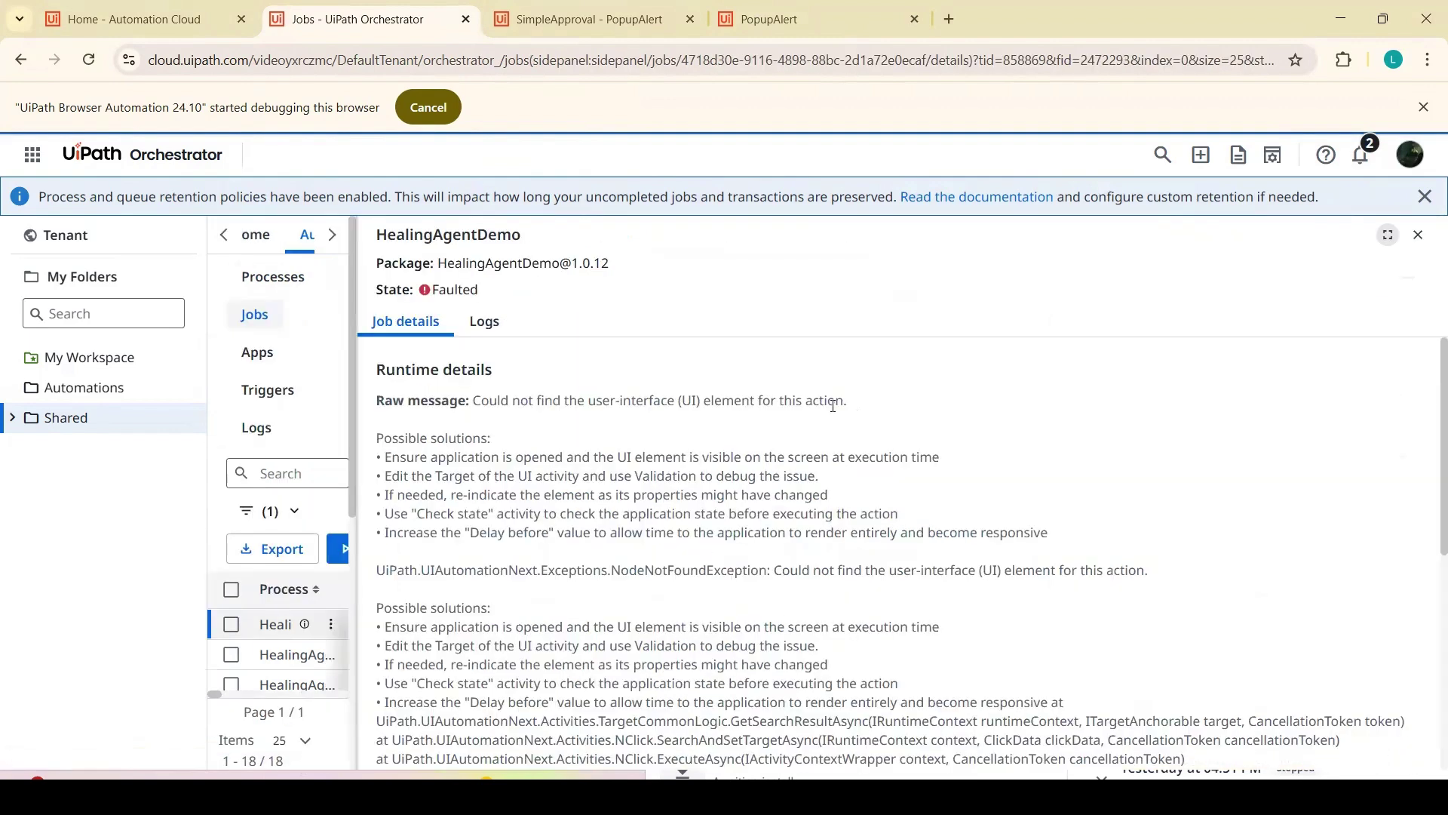
click(484, 322)
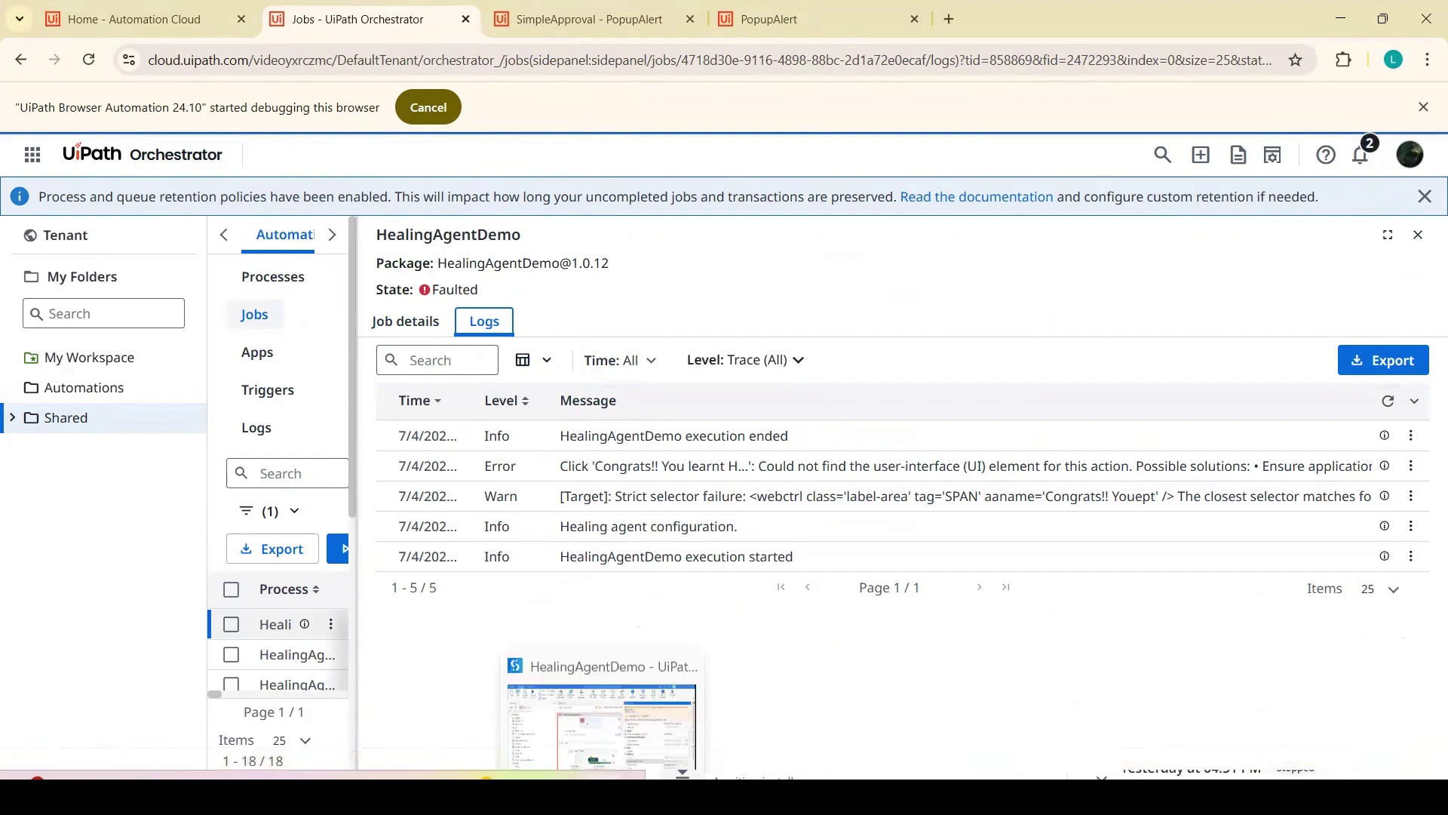
click(605, 796)
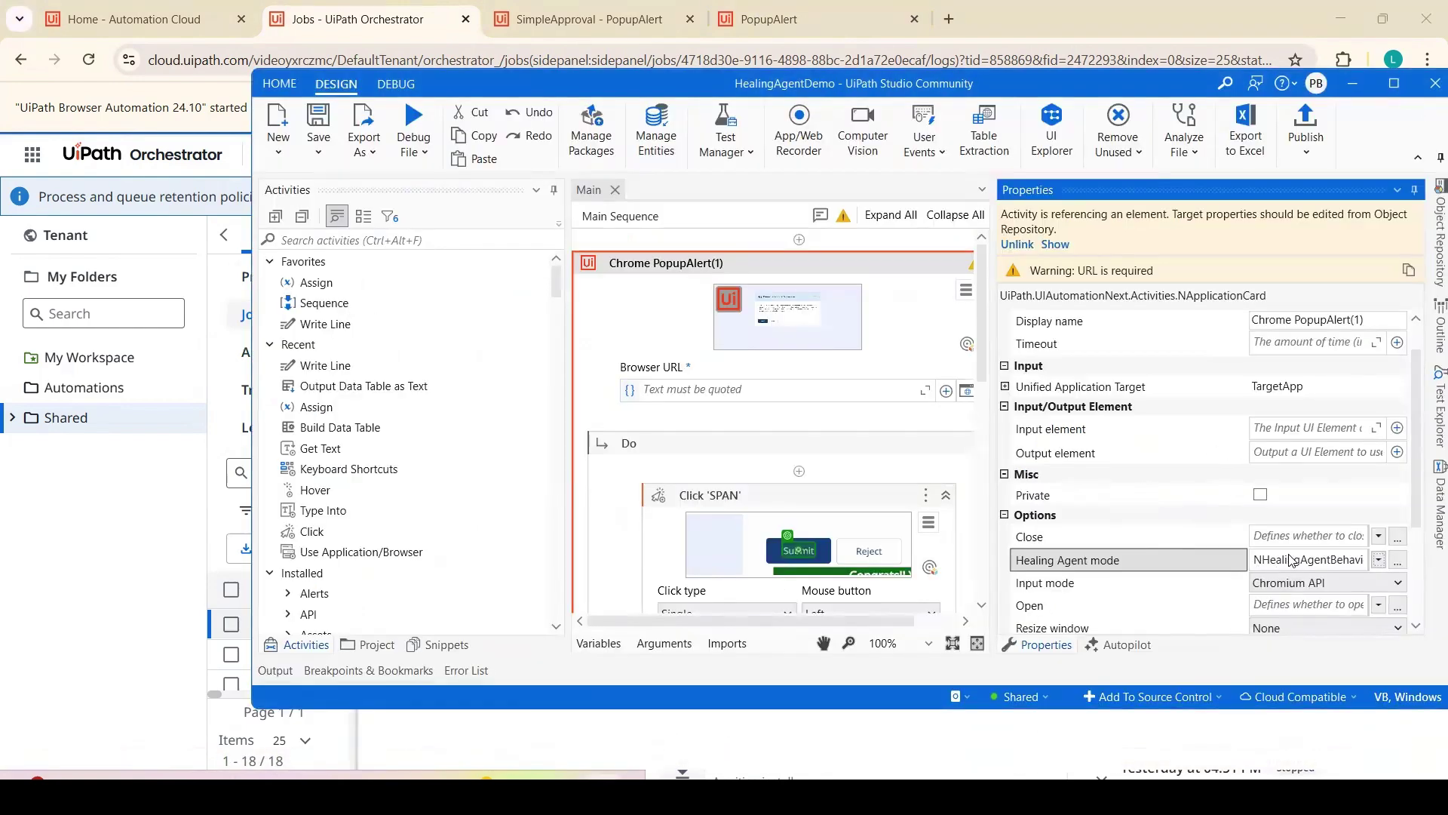
click(94, 559)
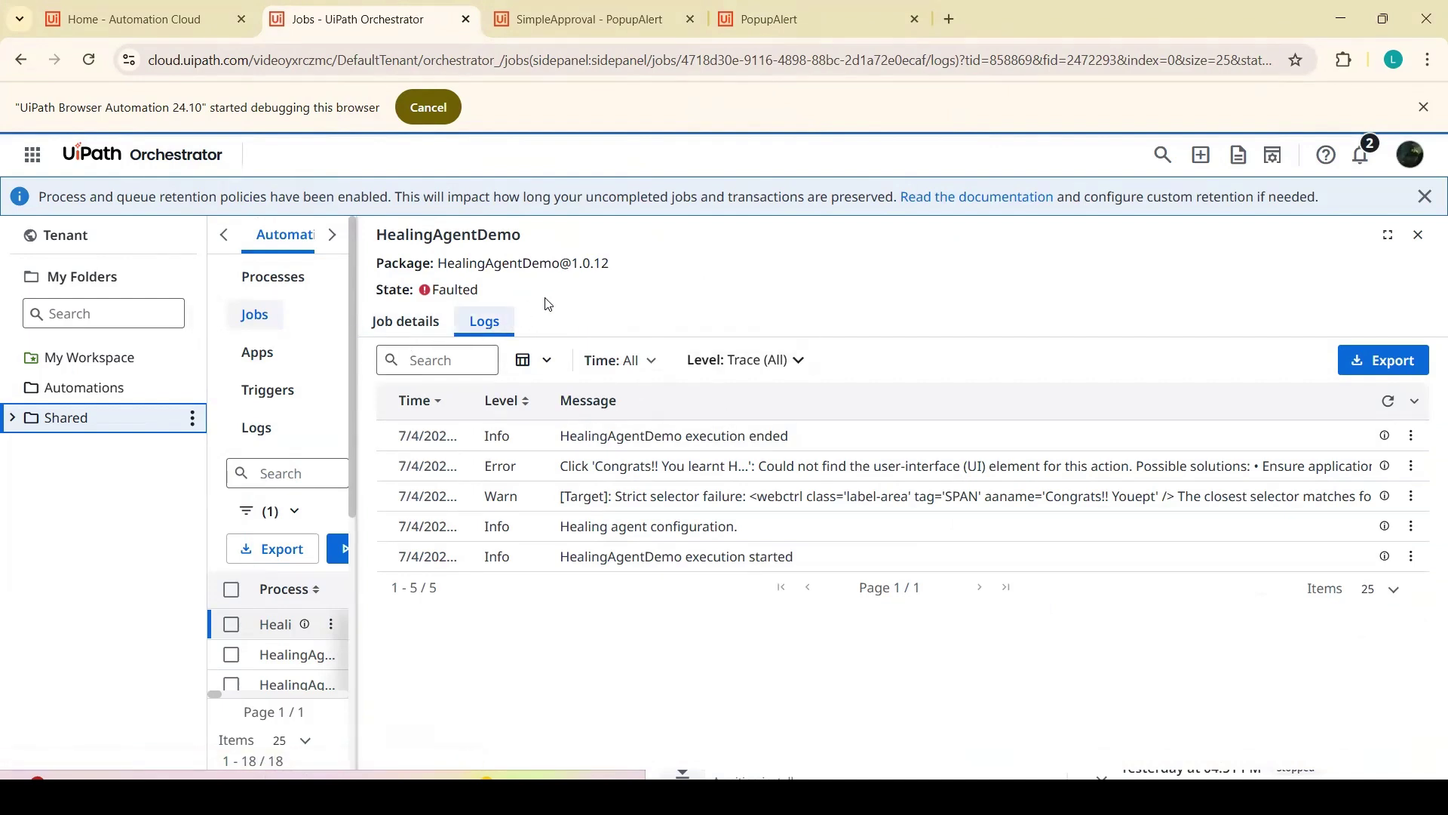
Compare the Healing Agent section of the previous HealingAgentDemo 1.0.11 job with the details of the 1.0.12 job
click(304, 655)
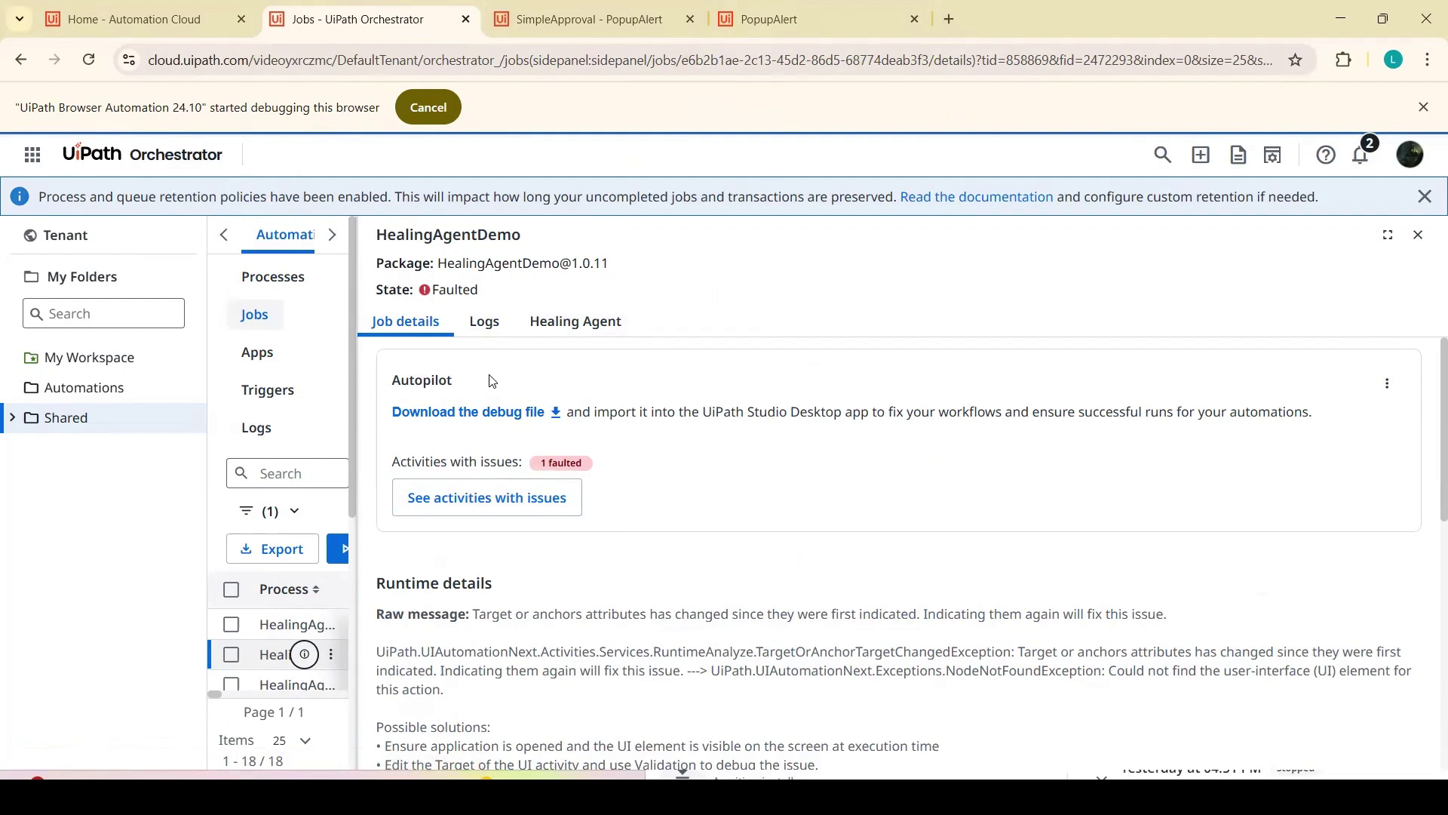
click(577, 321)
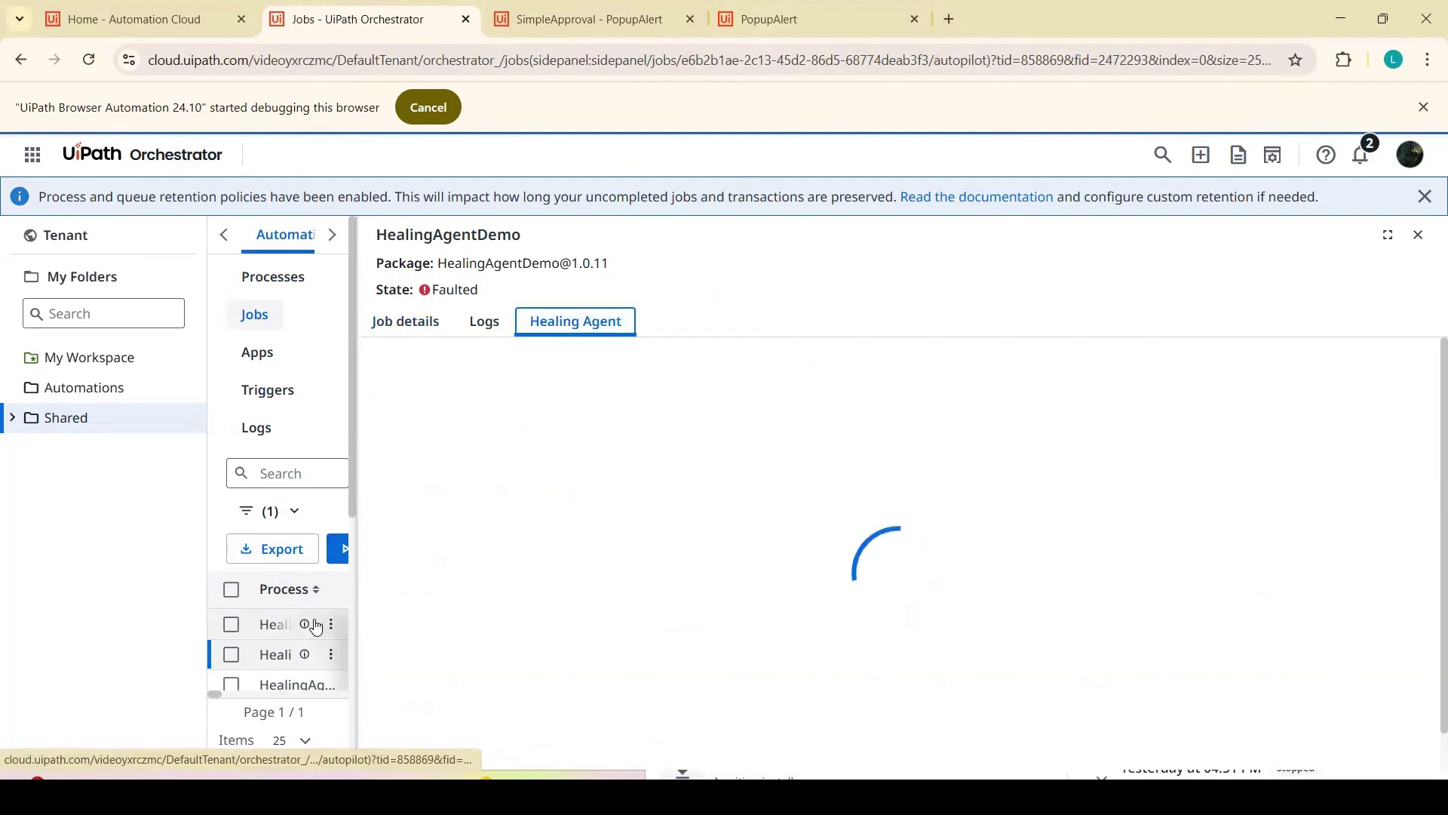
click(304, 624)
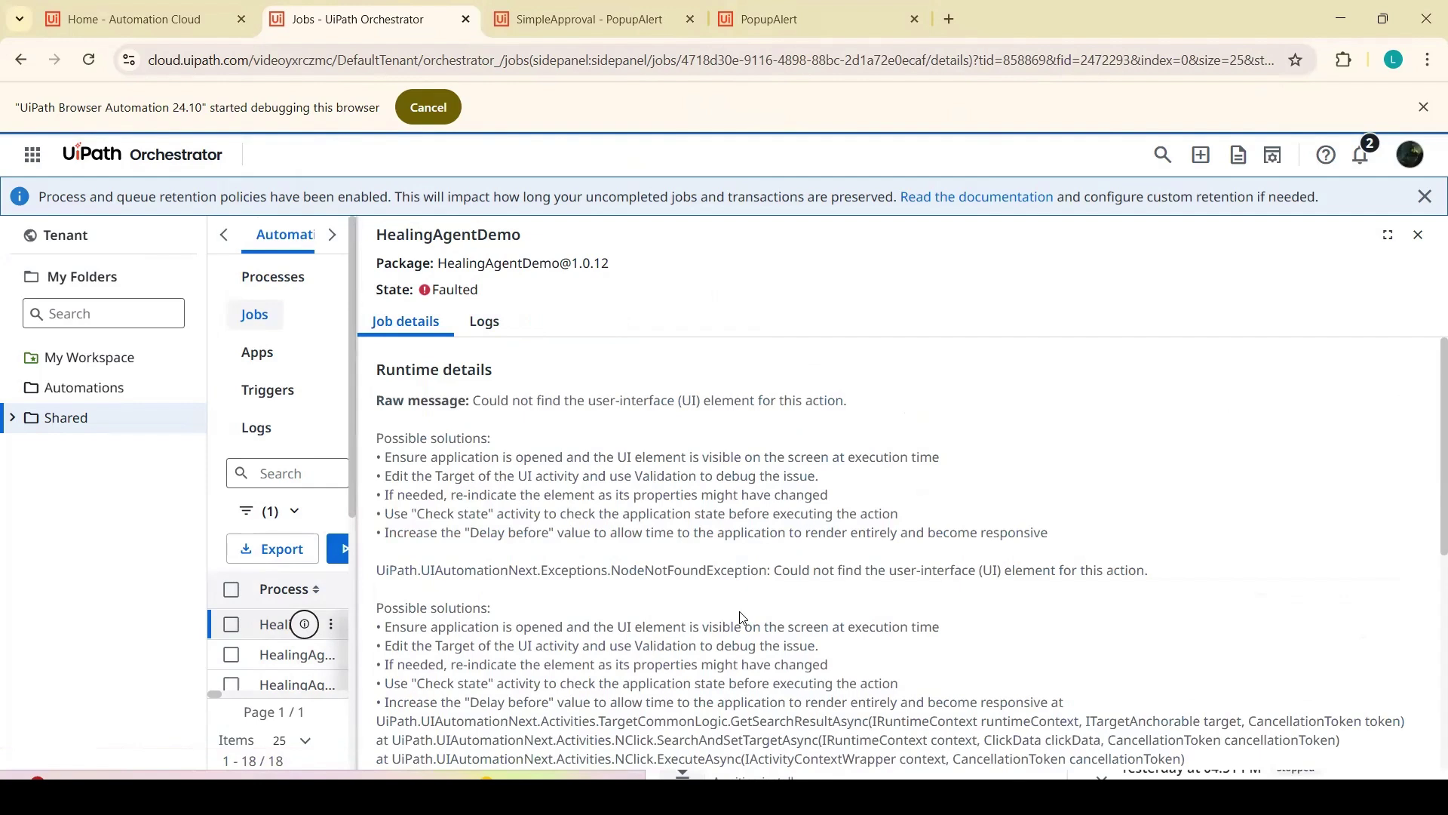
Switch to UiPath Studio, review the Healing Agent mode options of the Chrome PopupAlert(1) activity, and maximise the window
click(910, 796)
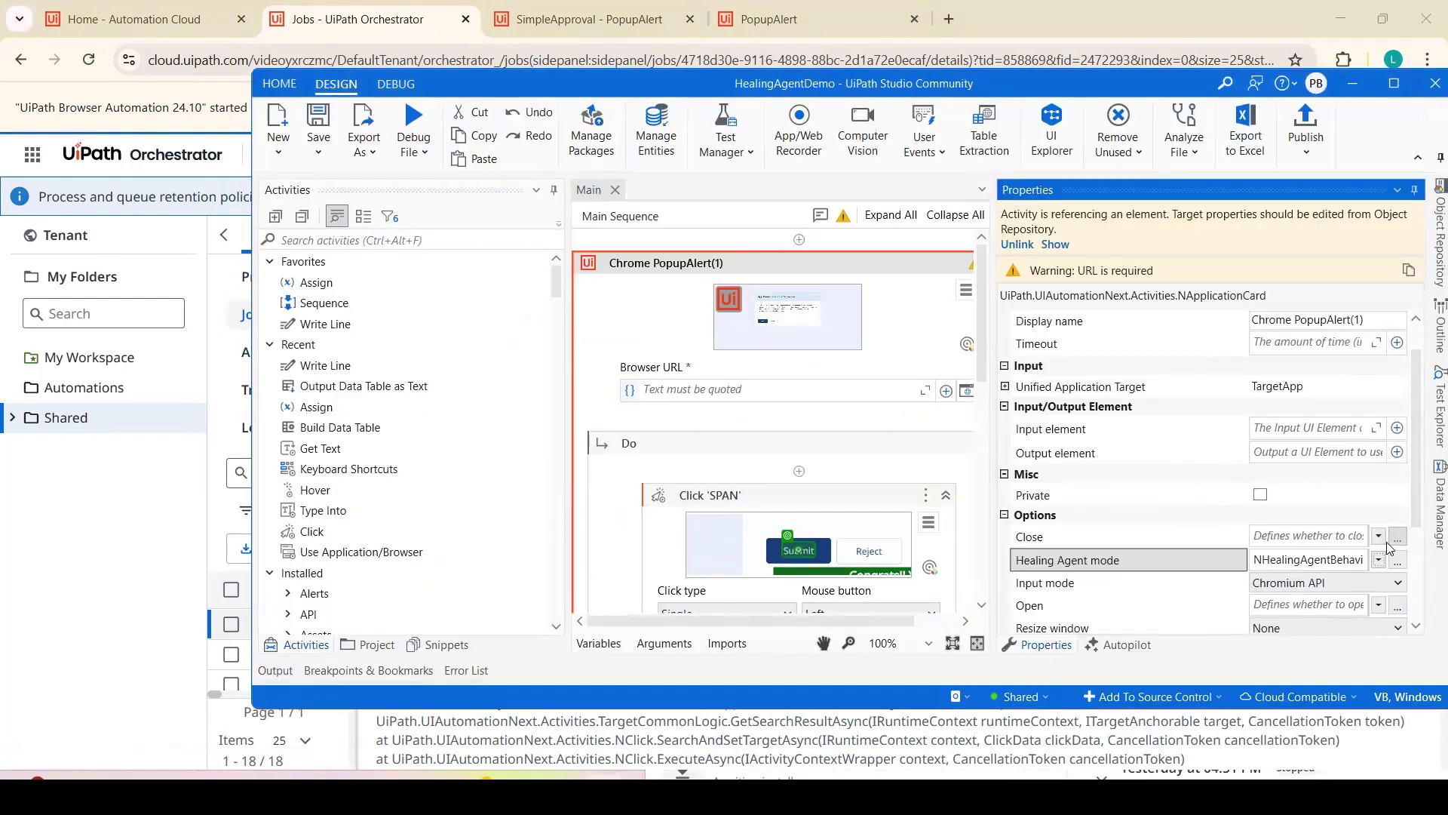
click(1379, 560)
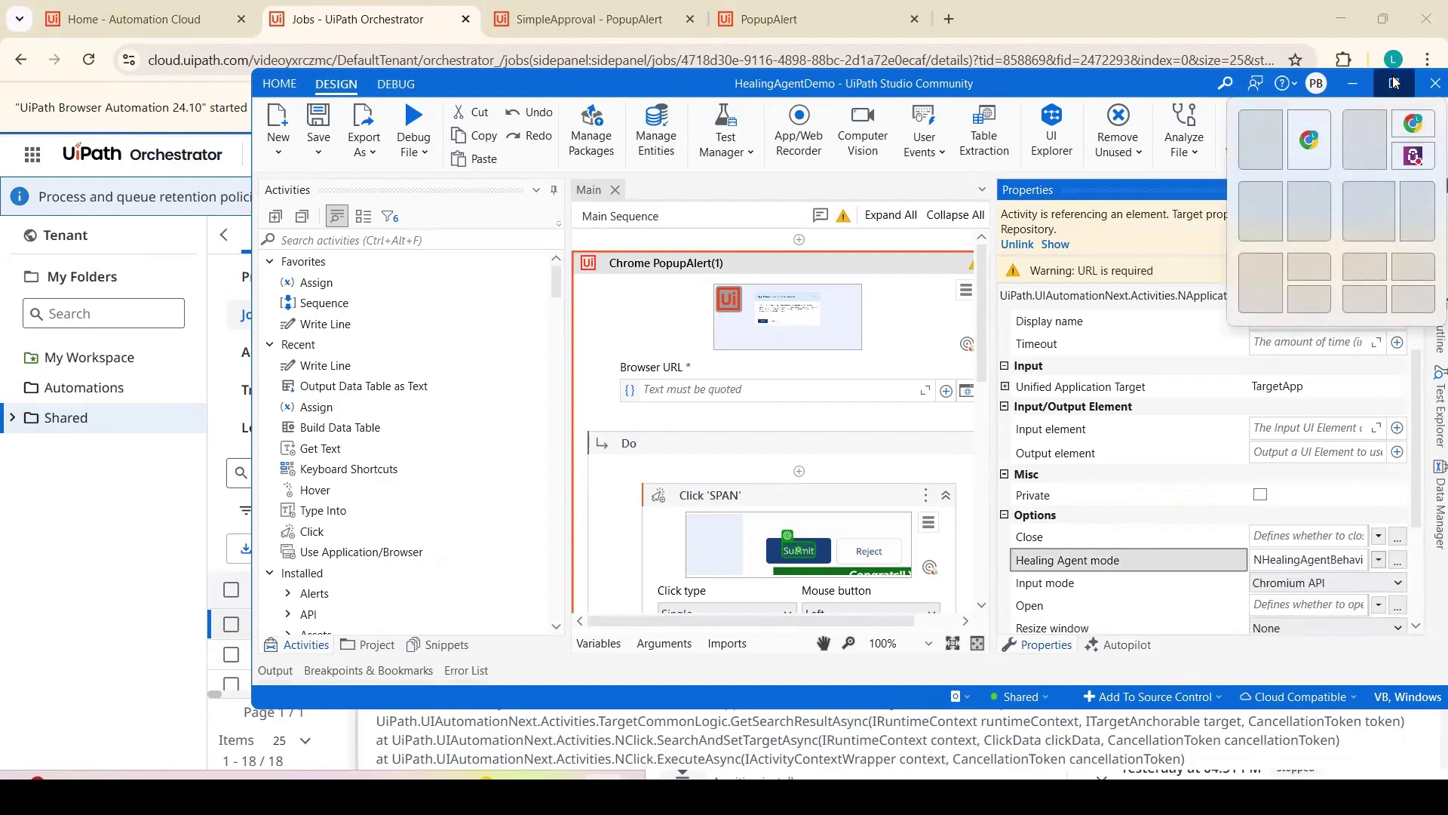
click(1395, 83)
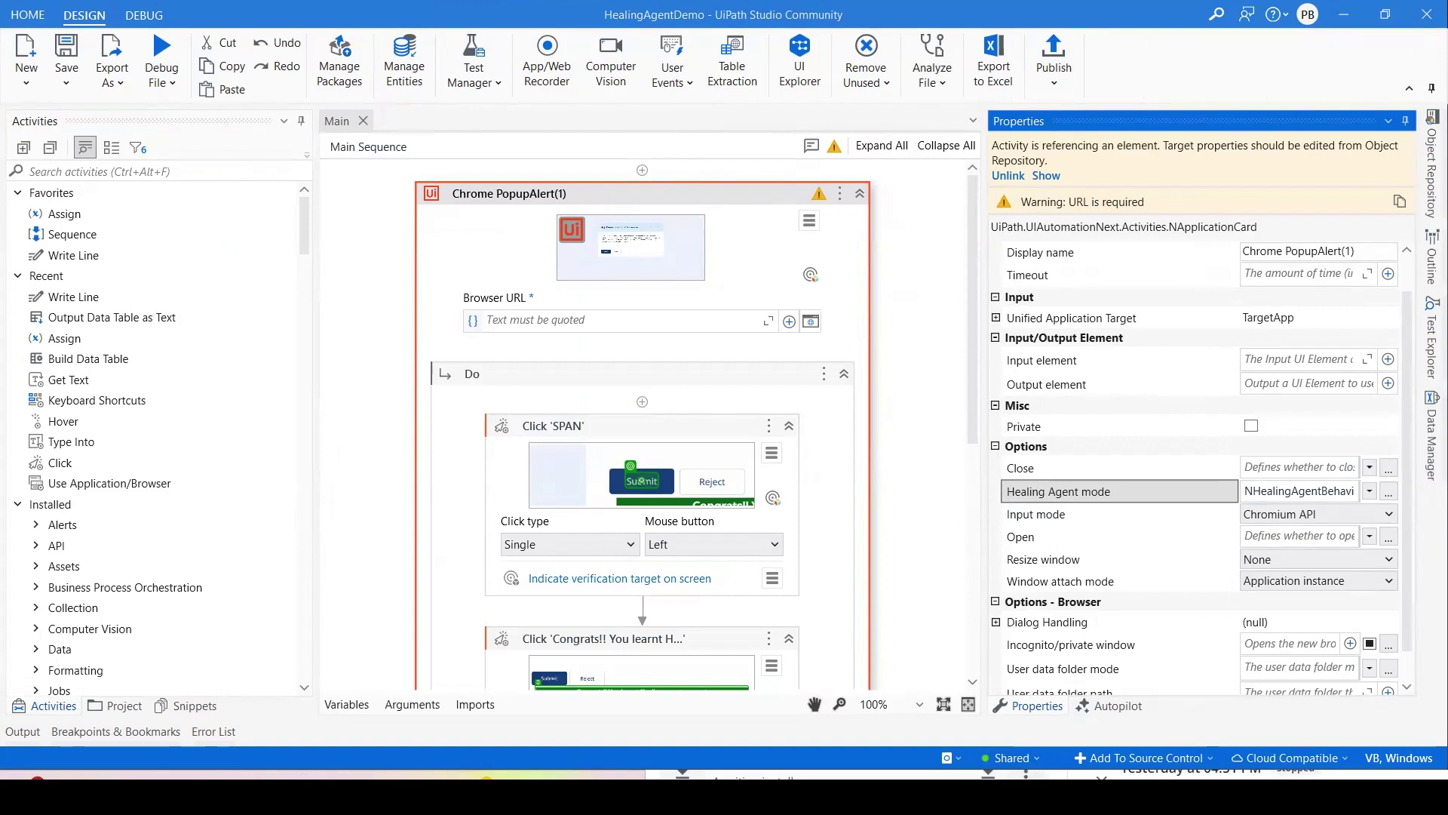
Dismiss Assistant, switch to Chrome, and search Google in a new tab for "licesing of uipath healing agent" with the window maximised
click(1094, 796)
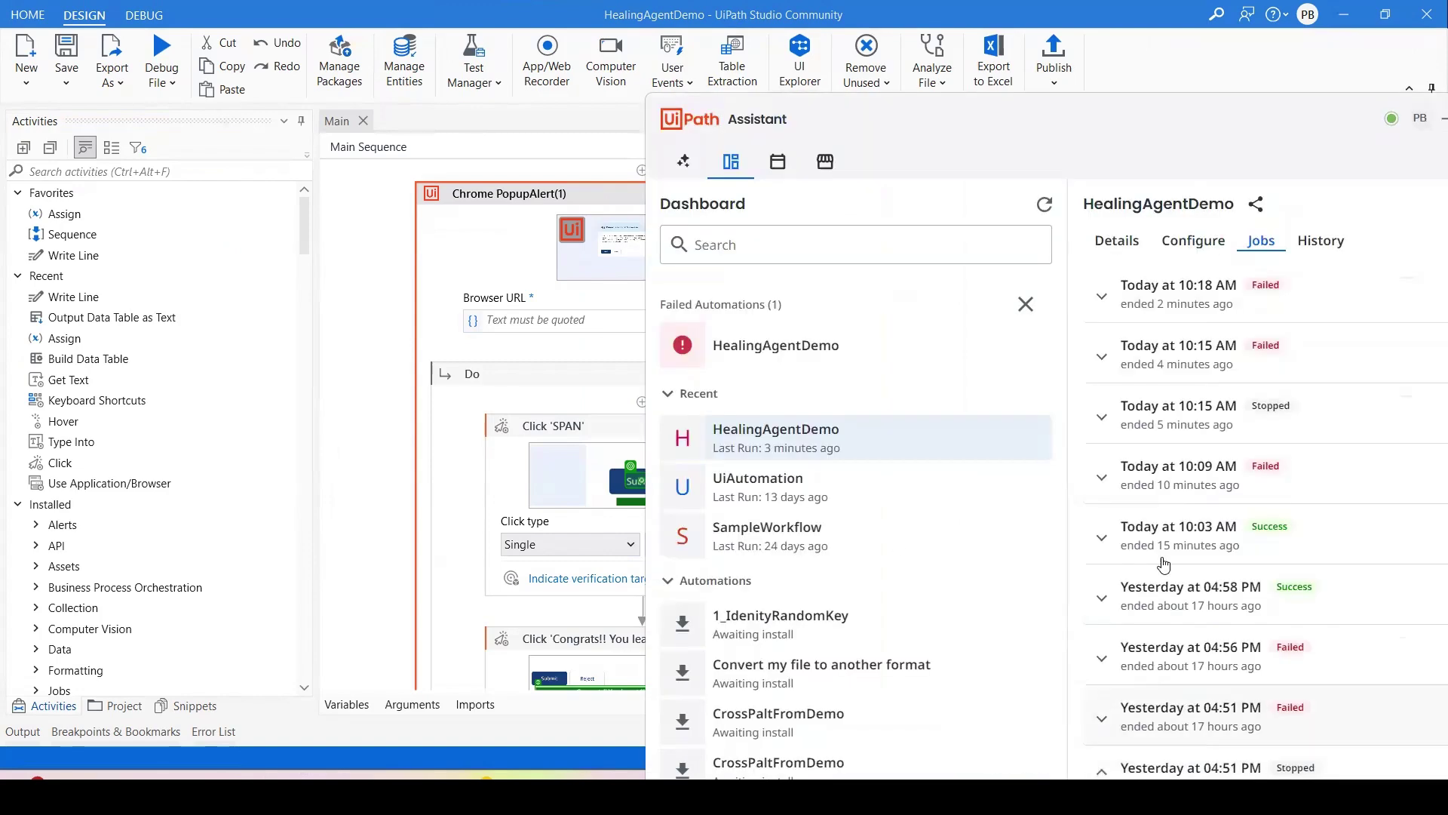
click(1438, 123)
click(1027, 795)
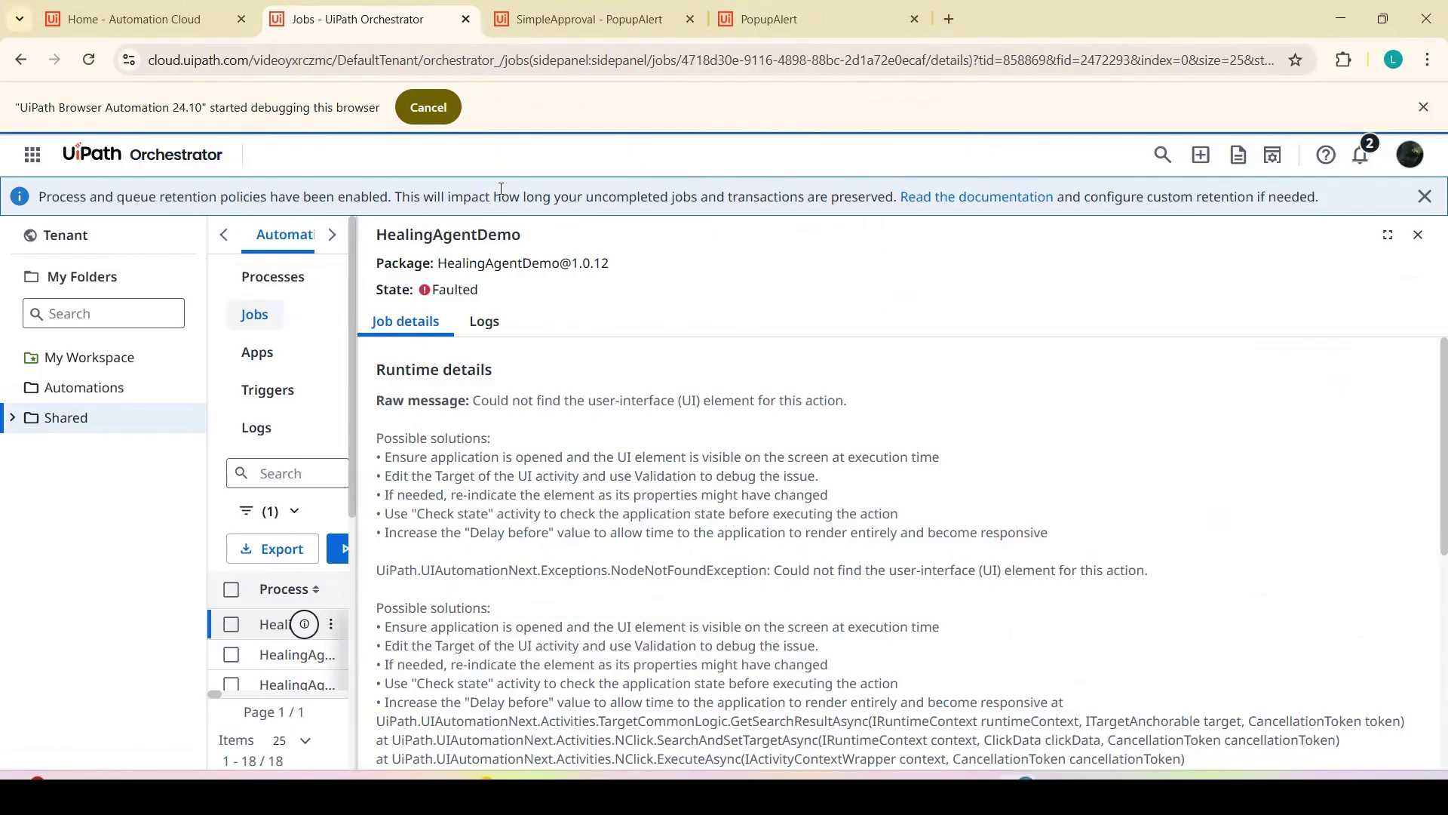
double_click(1246, 17)
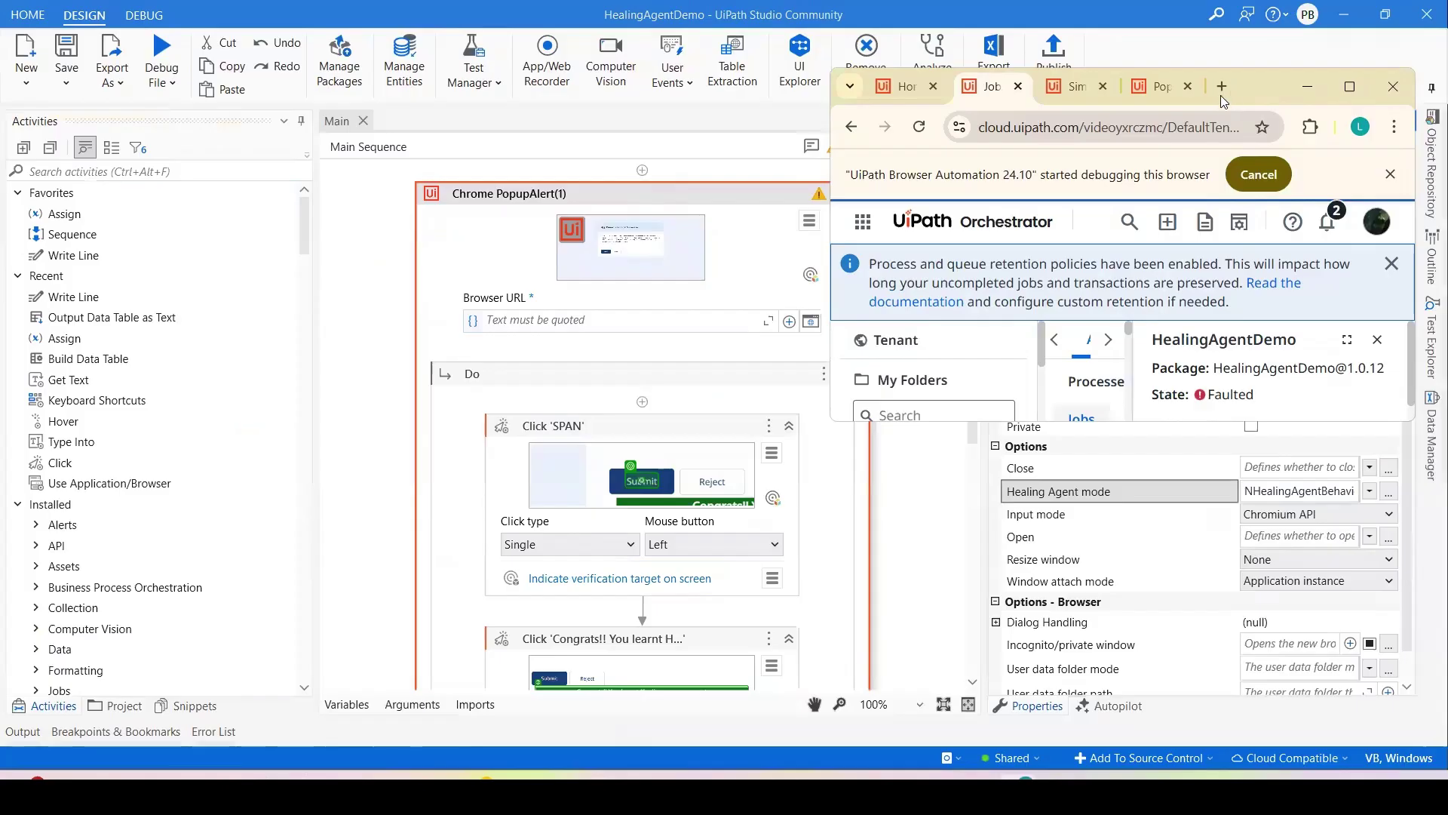
key(ctrl+t)
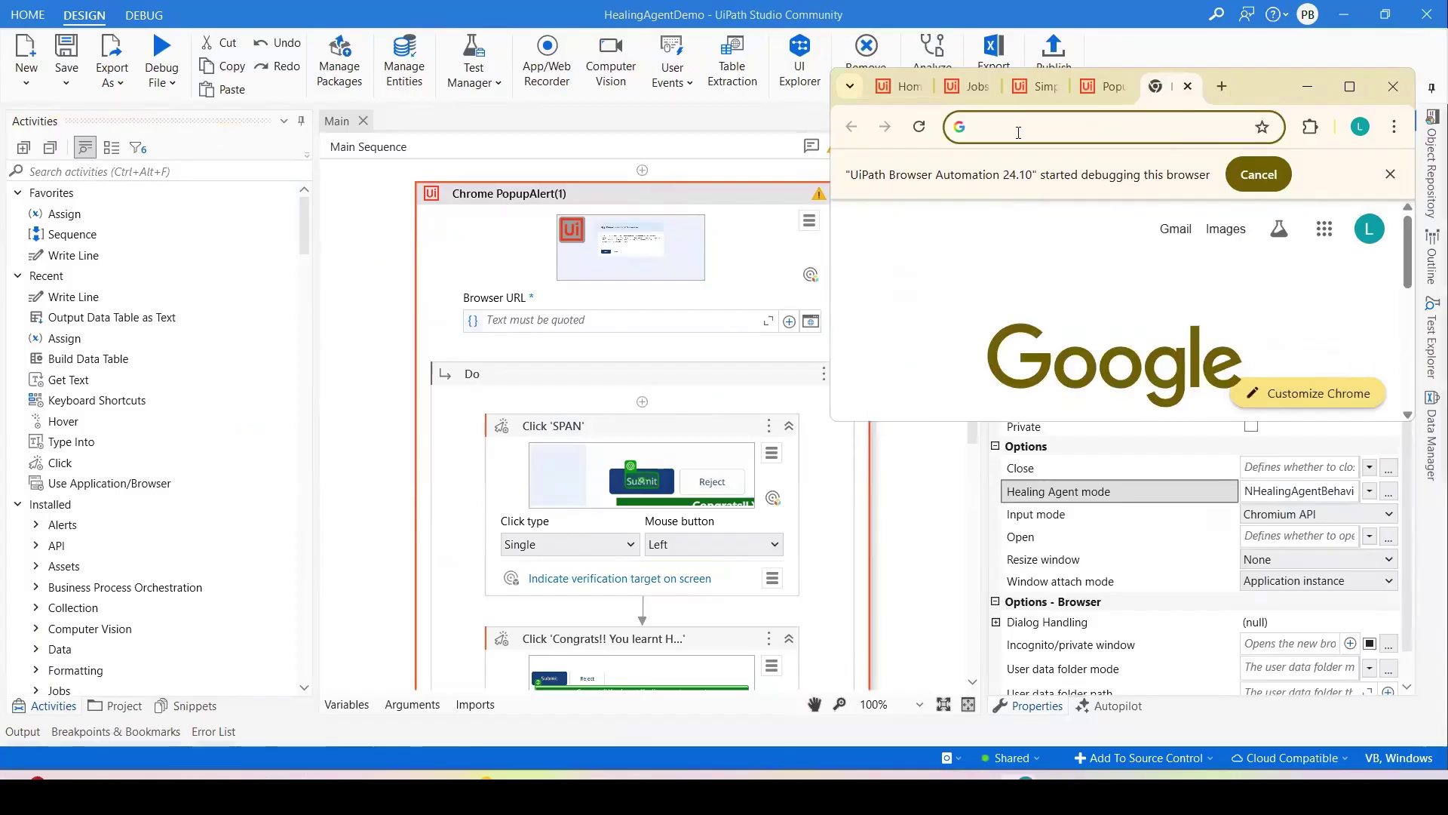
text(li)
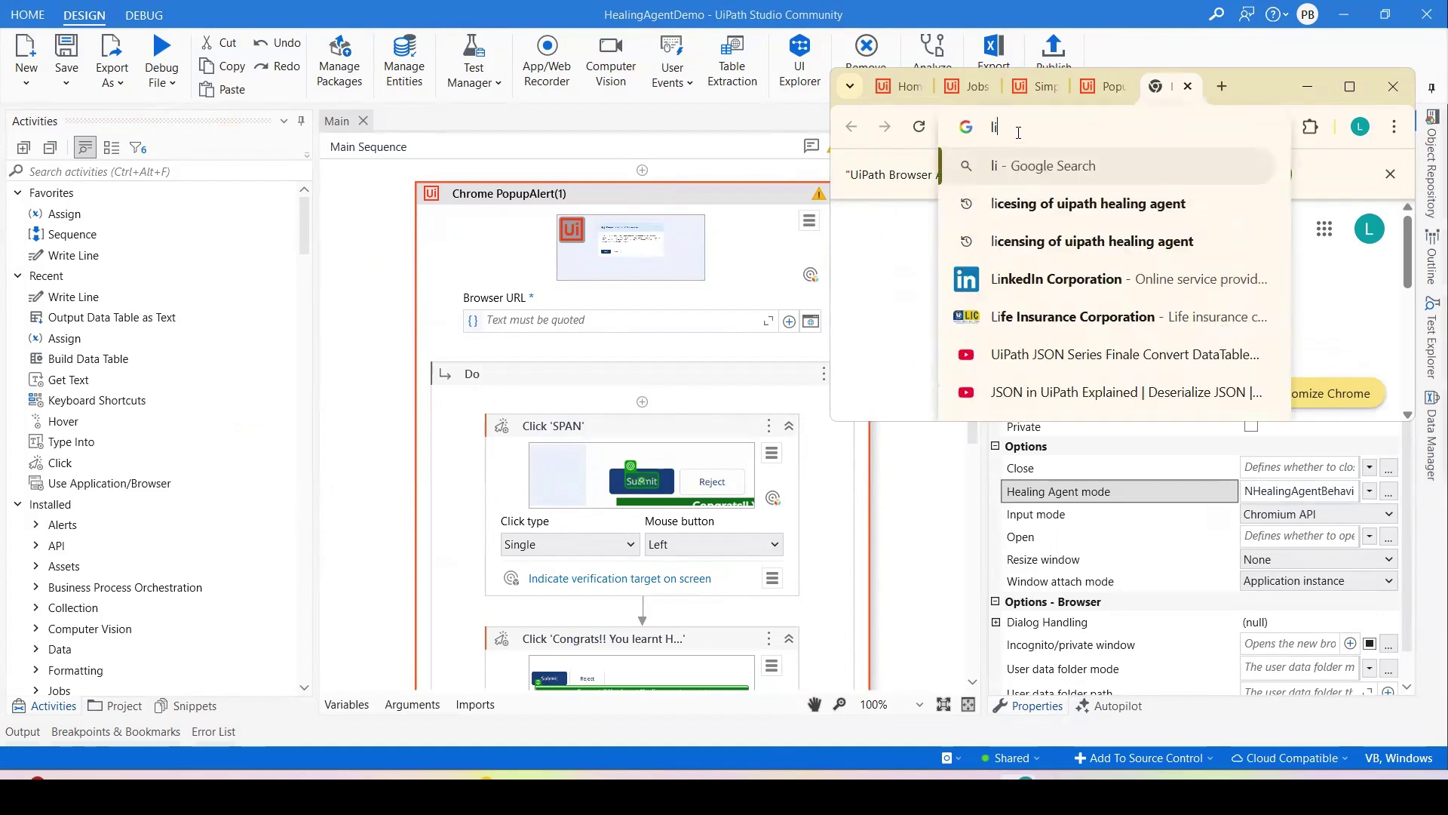
click(1029, 215)
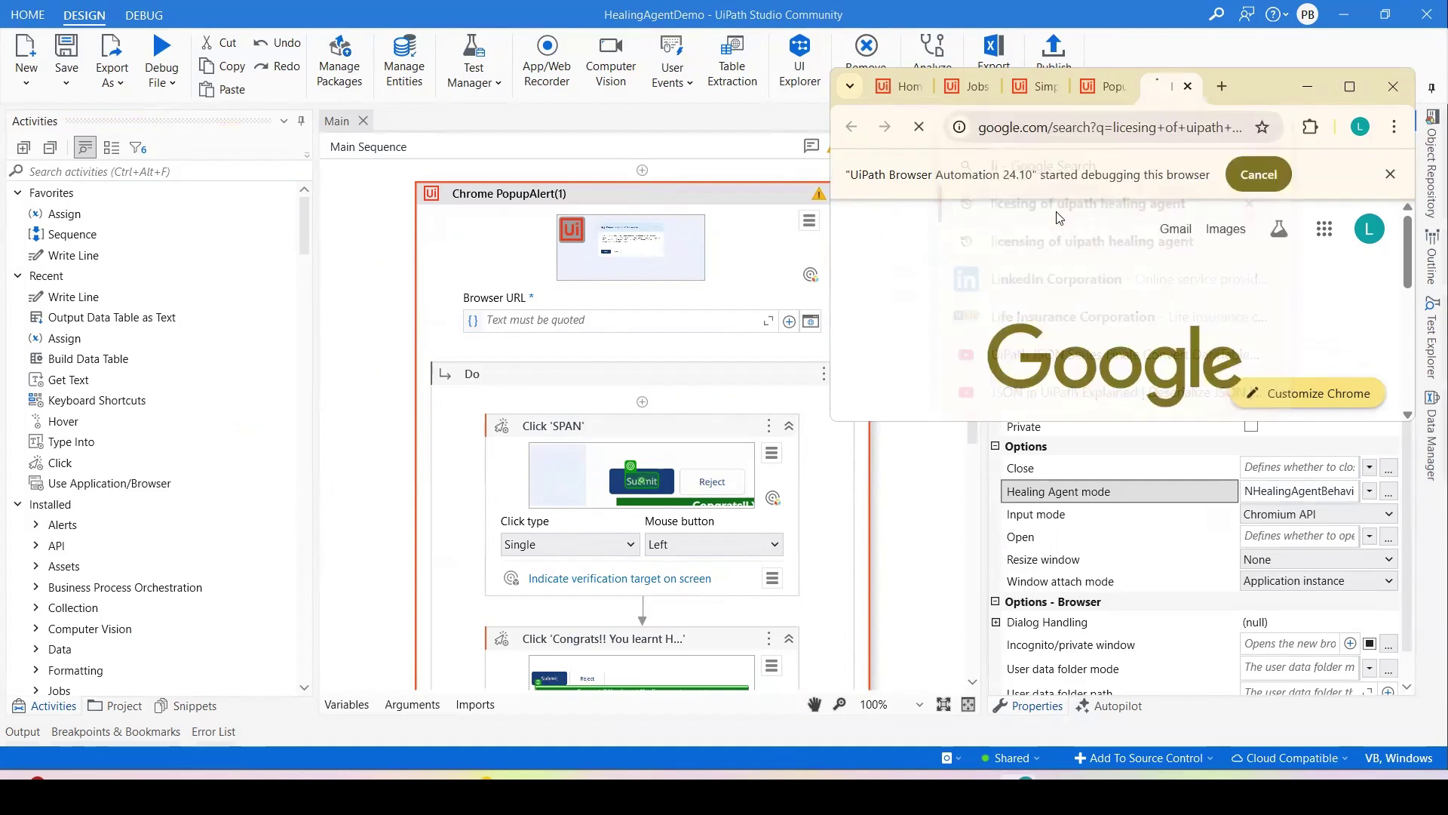
click(1349, 86)
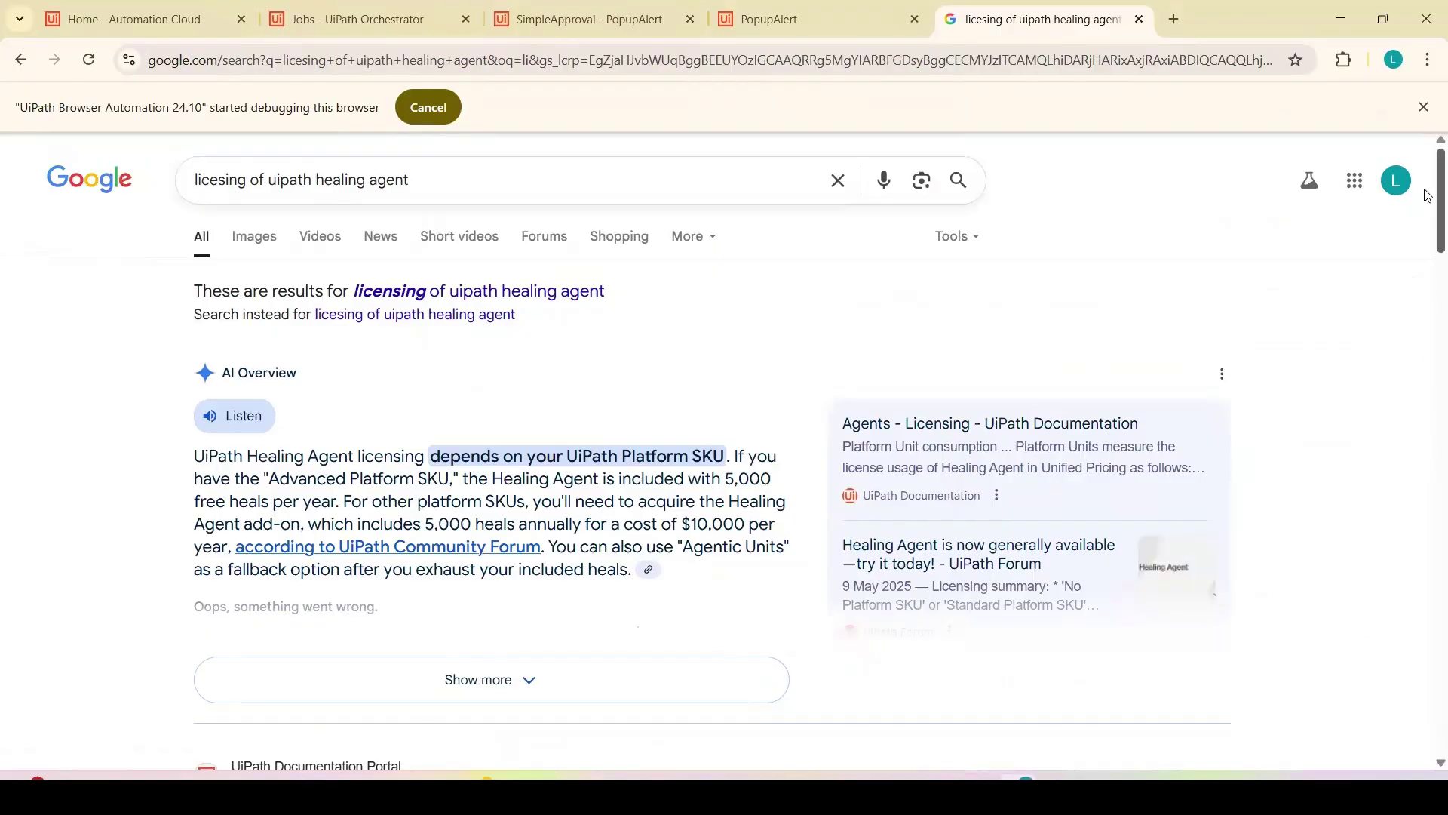
Open the UiPath documentation result "Agents - Licensing" and review the Licensing plans table, highlighting the Enterprise plan's entry
drag(1429, 192, 1427, 247)
click(248, 463)
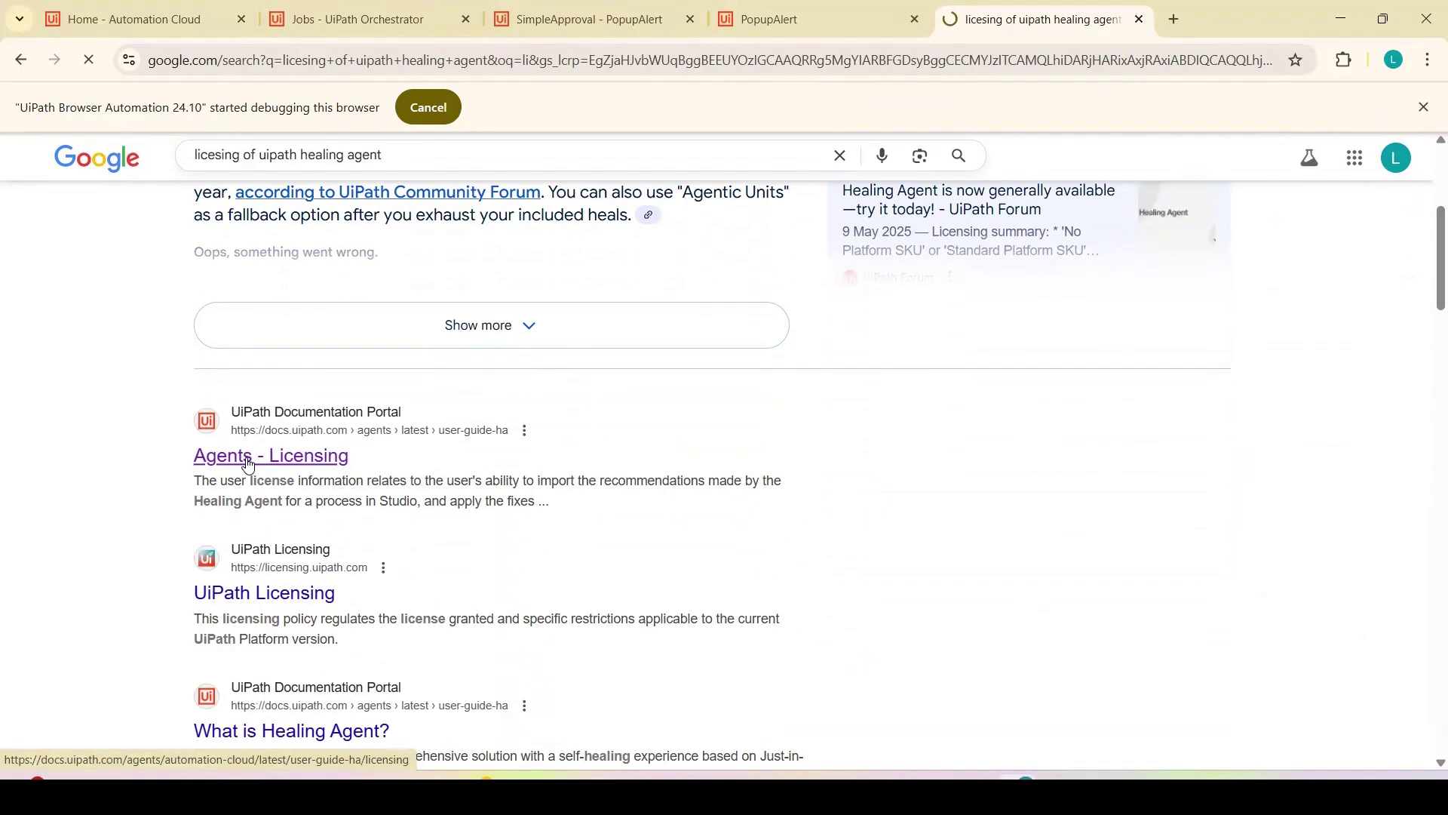
drag(1428, 280, 1426, 346)
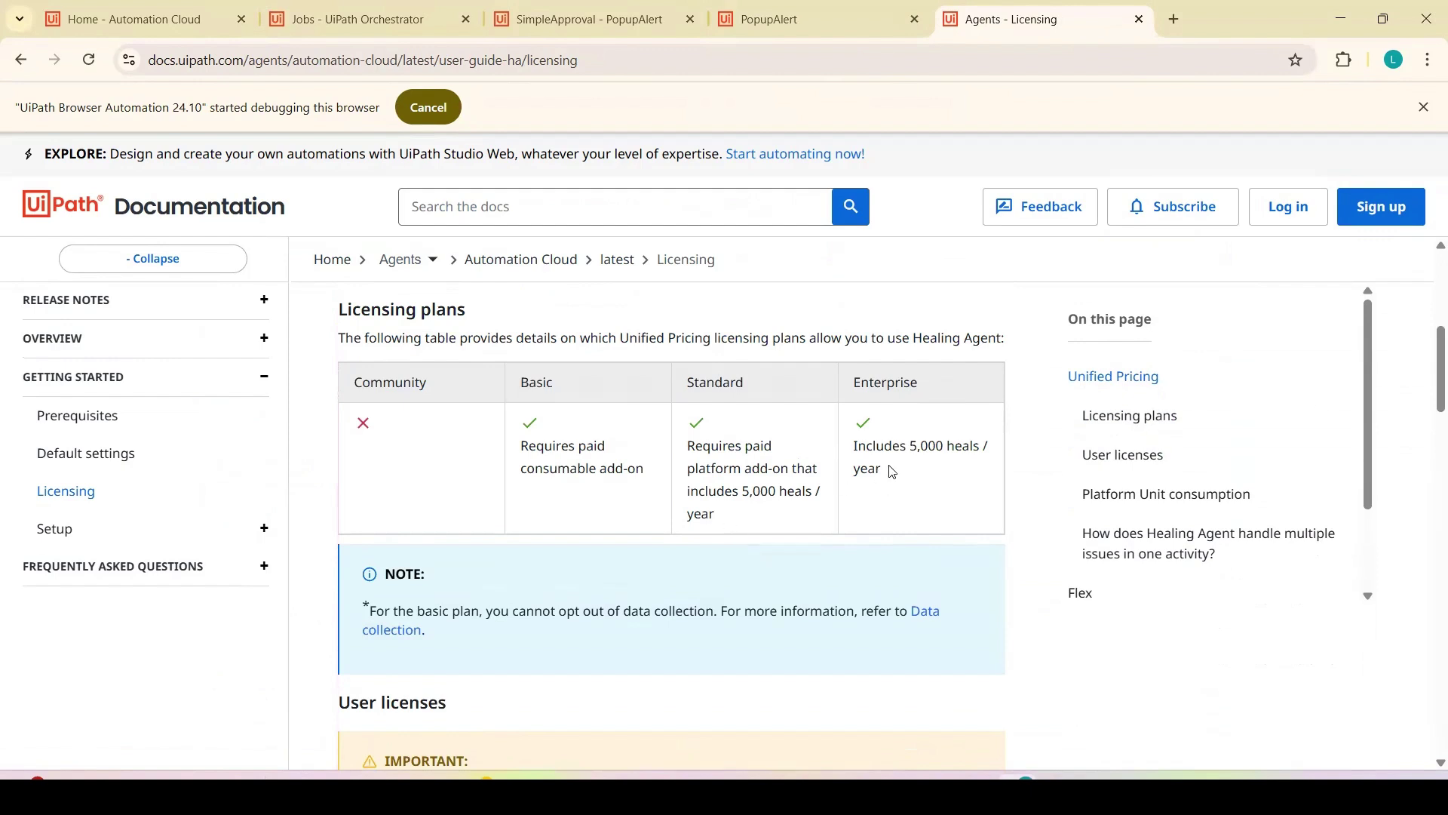
drag(906, 473, 857, 448)
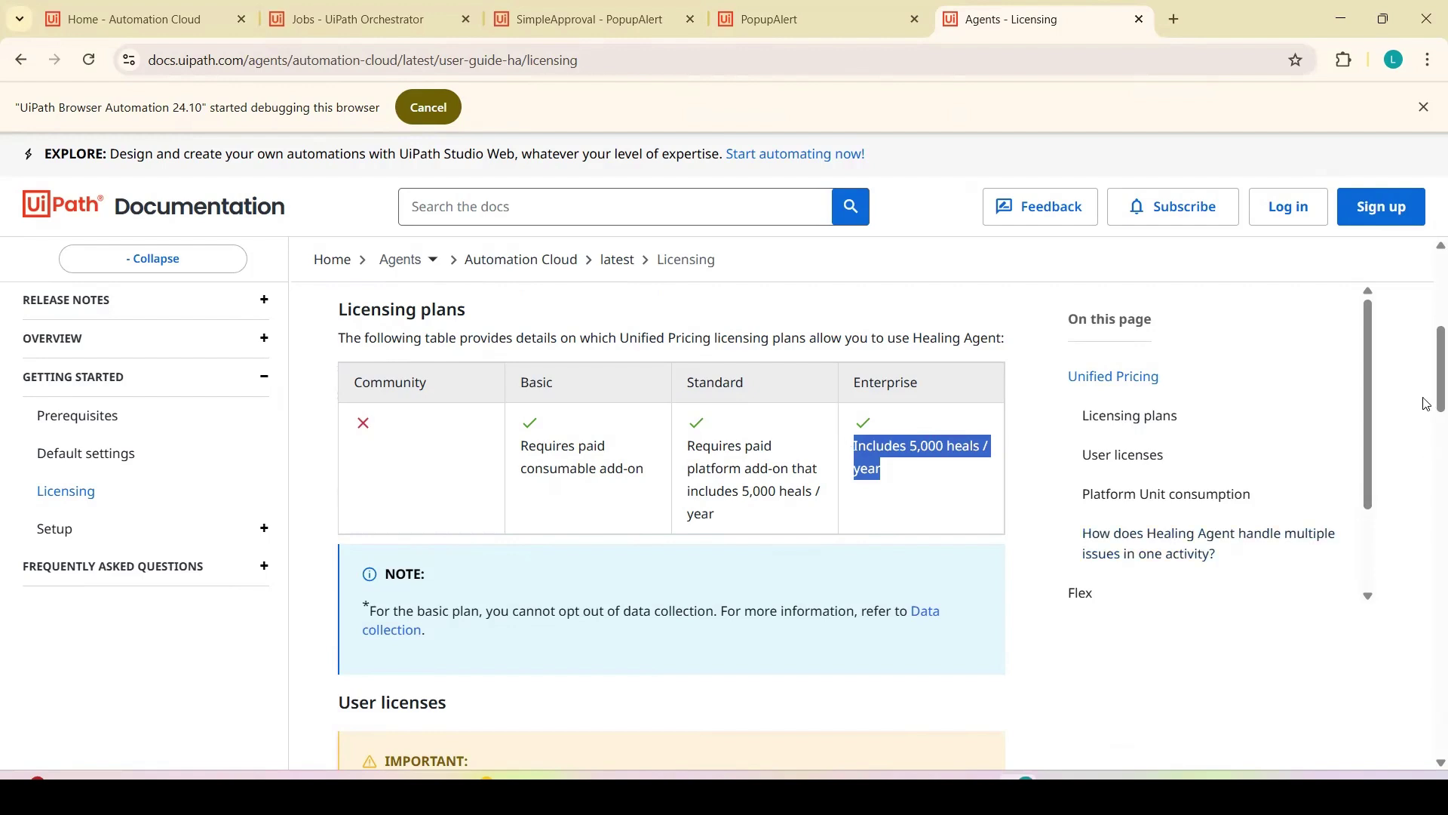
drag(1367, 385, 1380, 480)
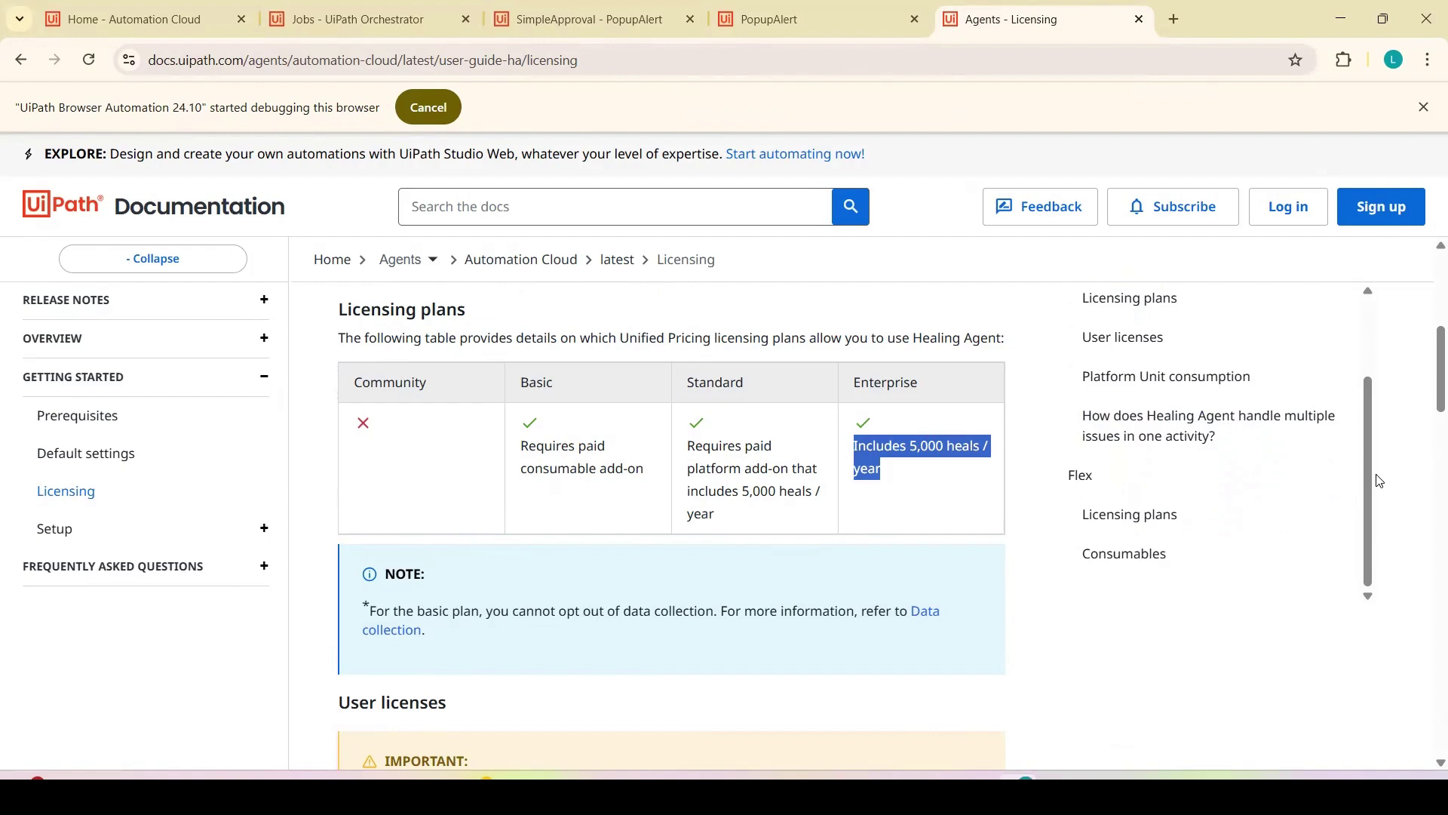
Read the Platform Unit consumption rules, highlighting the line on failed self-healing actions and the word "recommendations" in the charging rule
drag(1429, 369, 1428, 508)
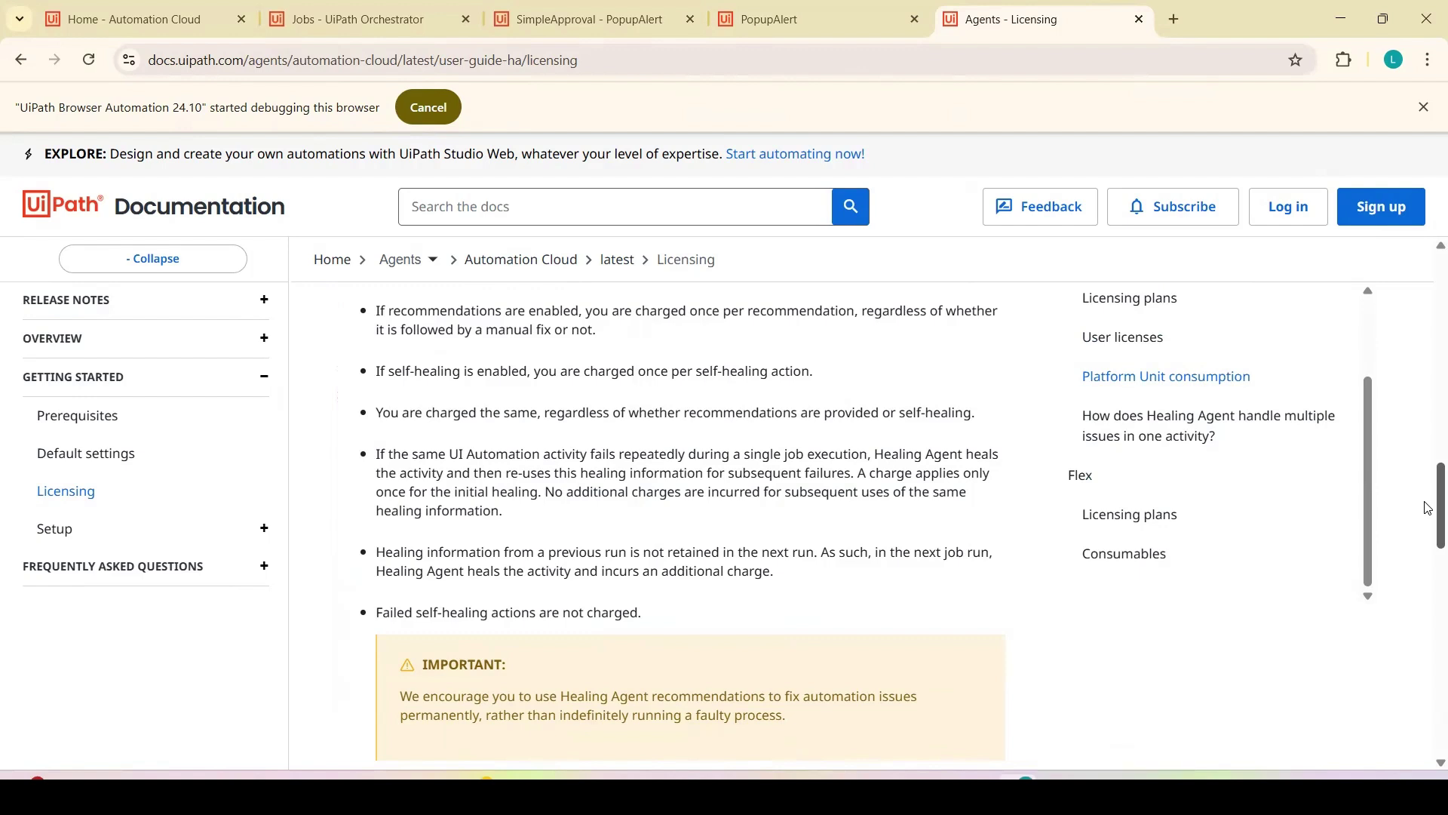
drag(1428, 508, 1428, 506)
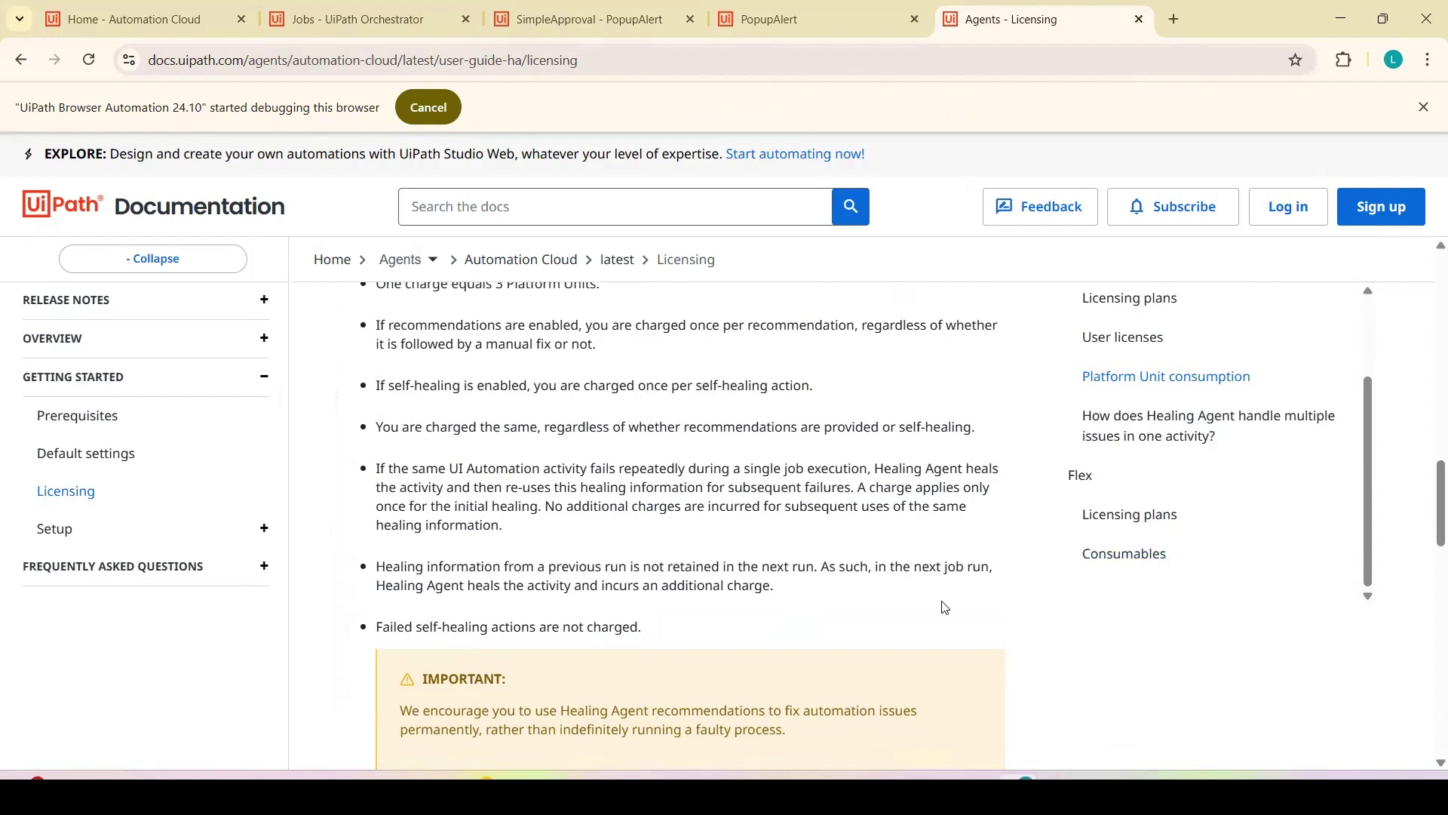
drag(644, 631, 368, 635)
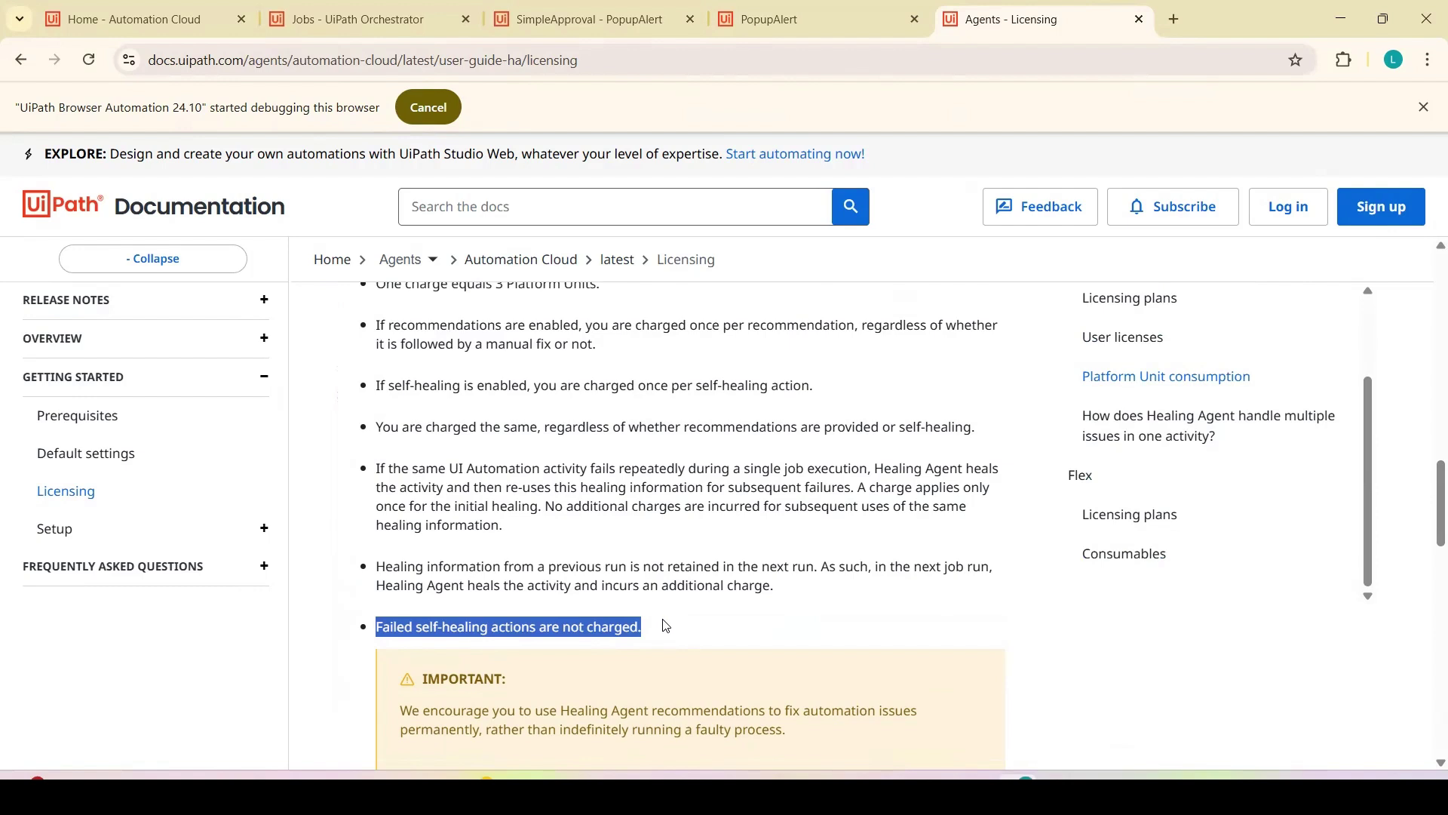
mouse_move(684, 427)
mouse_down()
mouse_move(809, 449)
mouse_move(796, 433)
mouse_up()
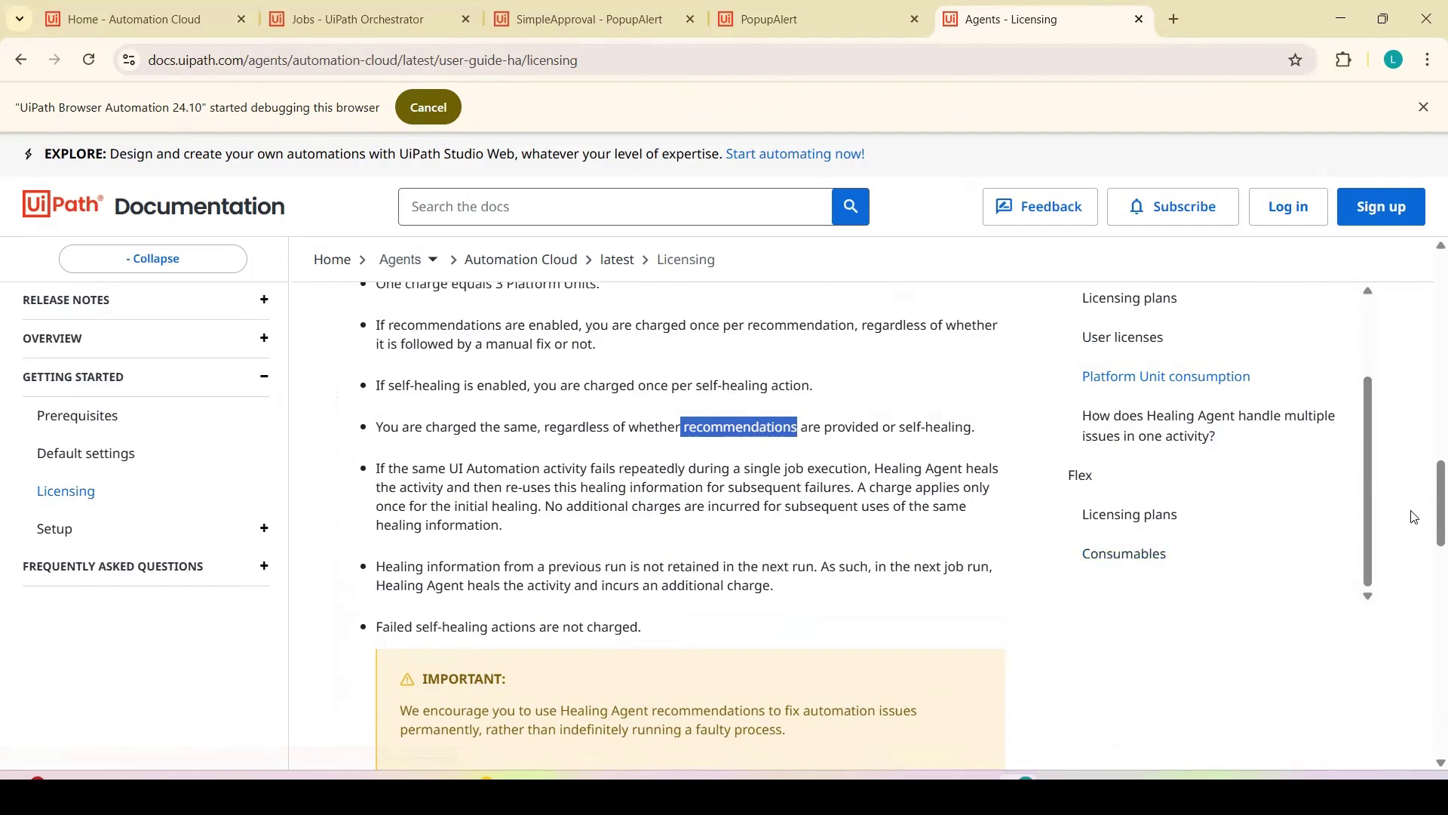
mouse_move(1428, 516)
mouse_down()
mouse_move(1427, 581)
mouse_move(1428, 508)
mouse_up()
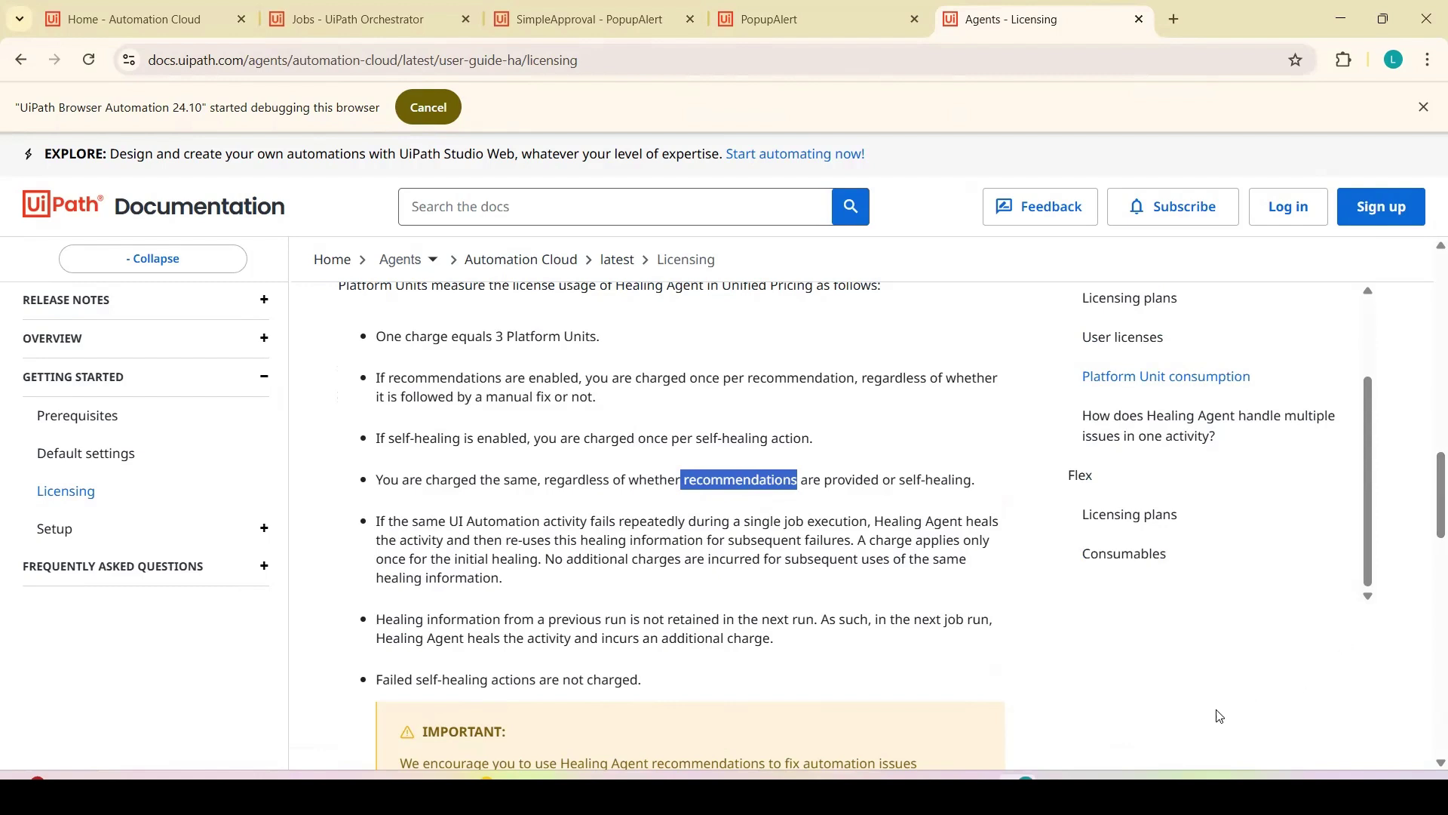
Return to UiPath Studio and examine the Healing Agent mode property of the browser activity and of the Click 'SPAN' activity
click(602, 776)
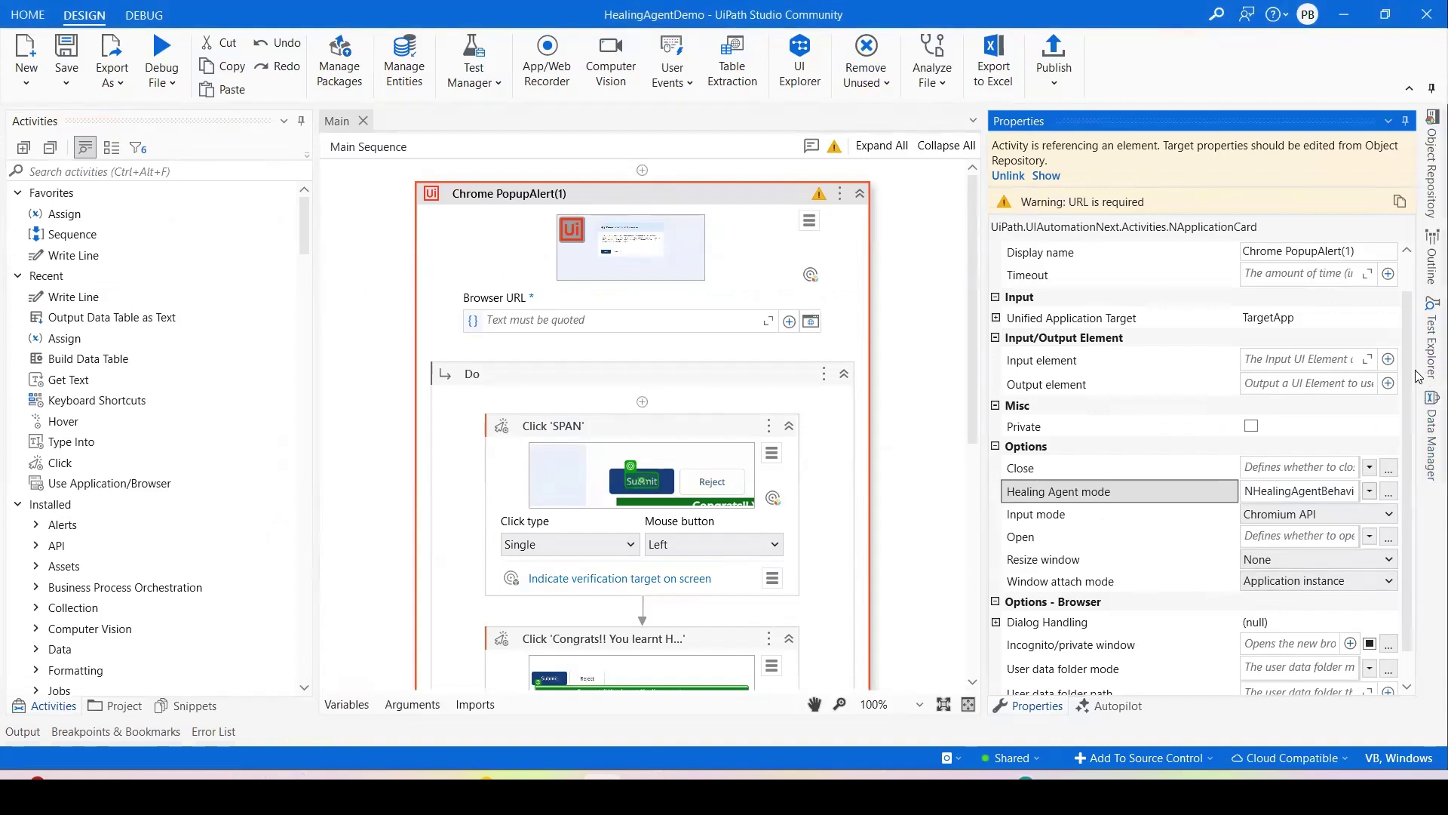
scroll(1407, 415, down, 1)
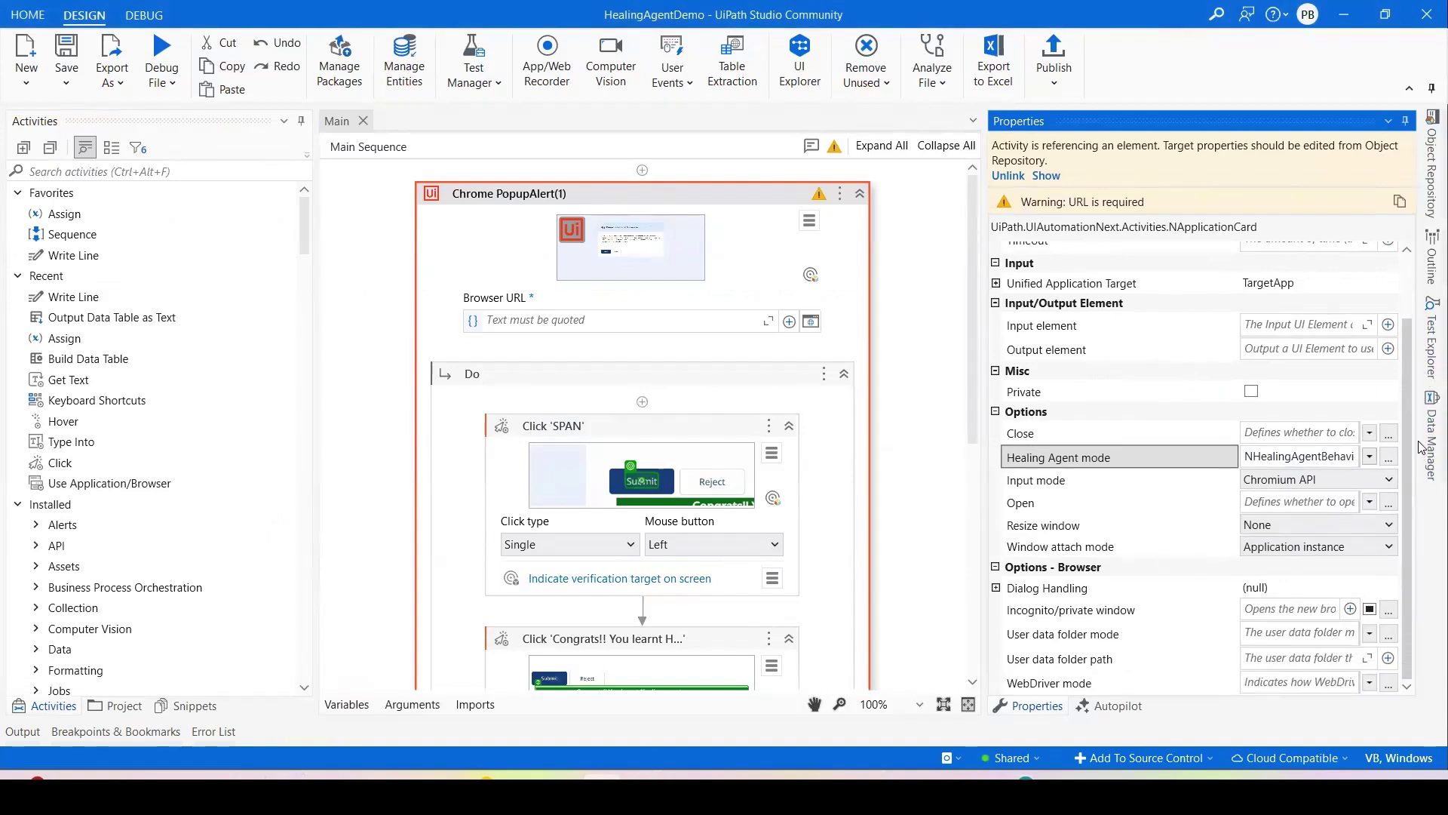
scroll(1207, 407, up, 2)
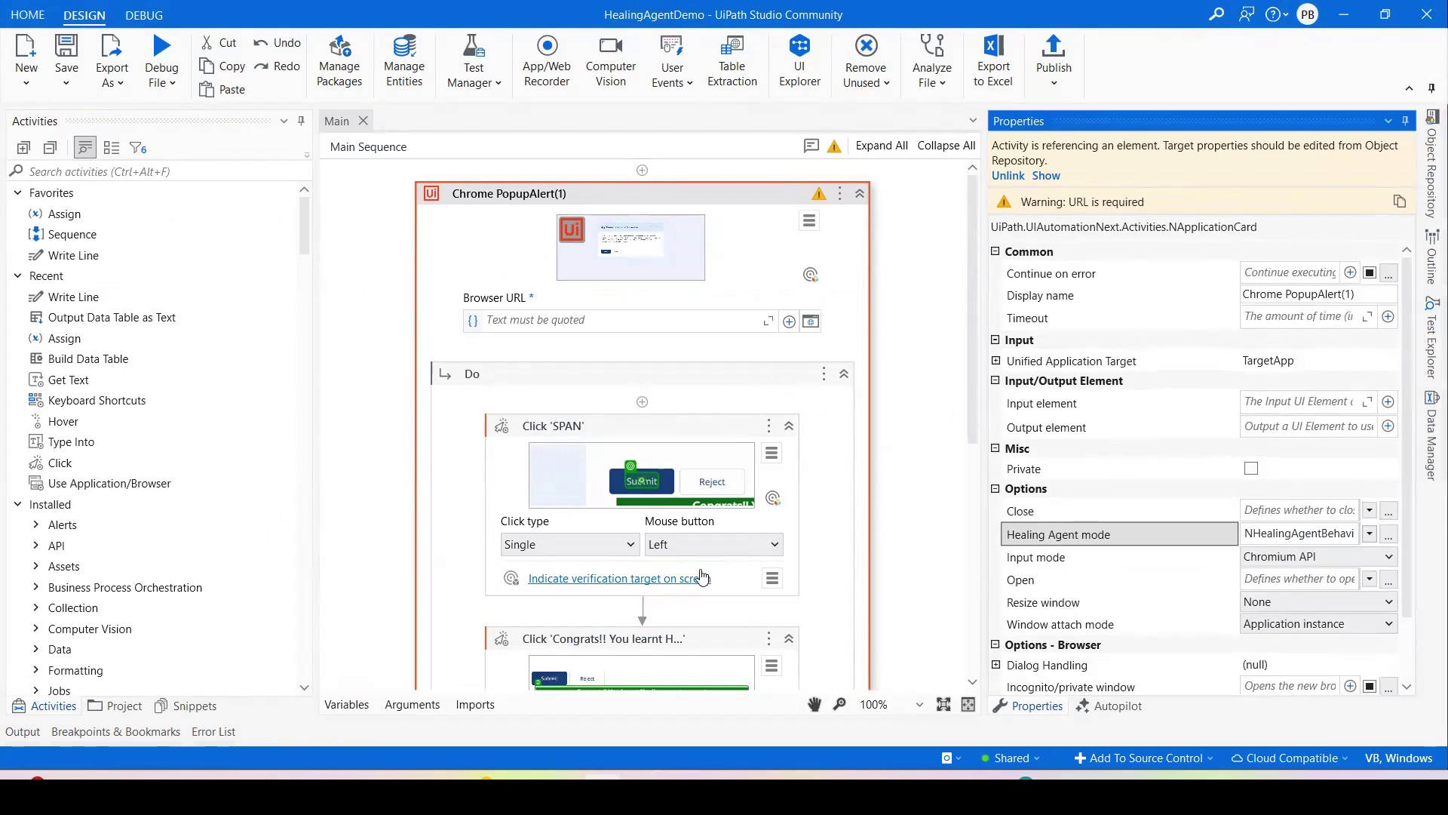
click(794, 460)
scroll(1350, 407, down, 1)
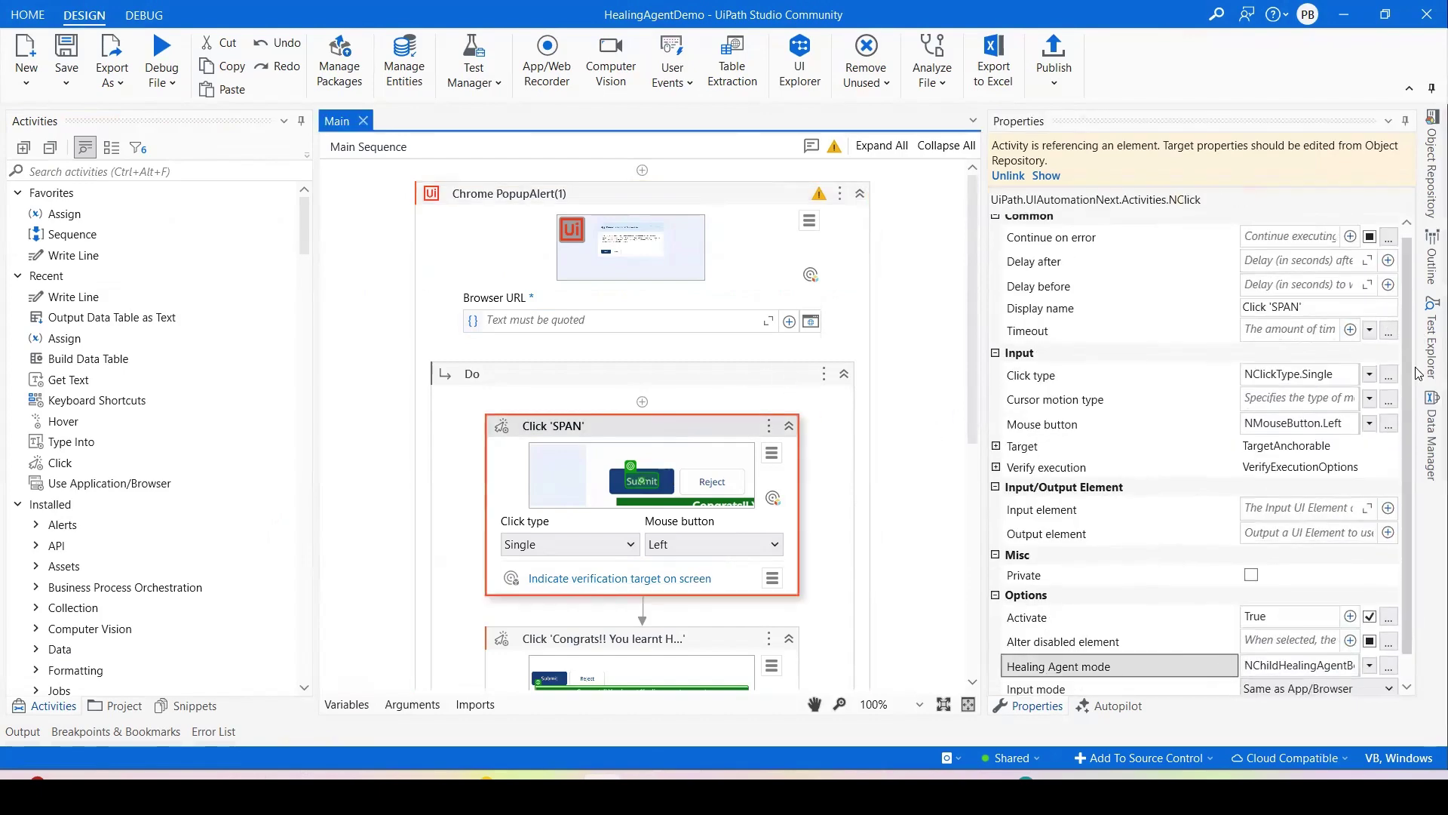